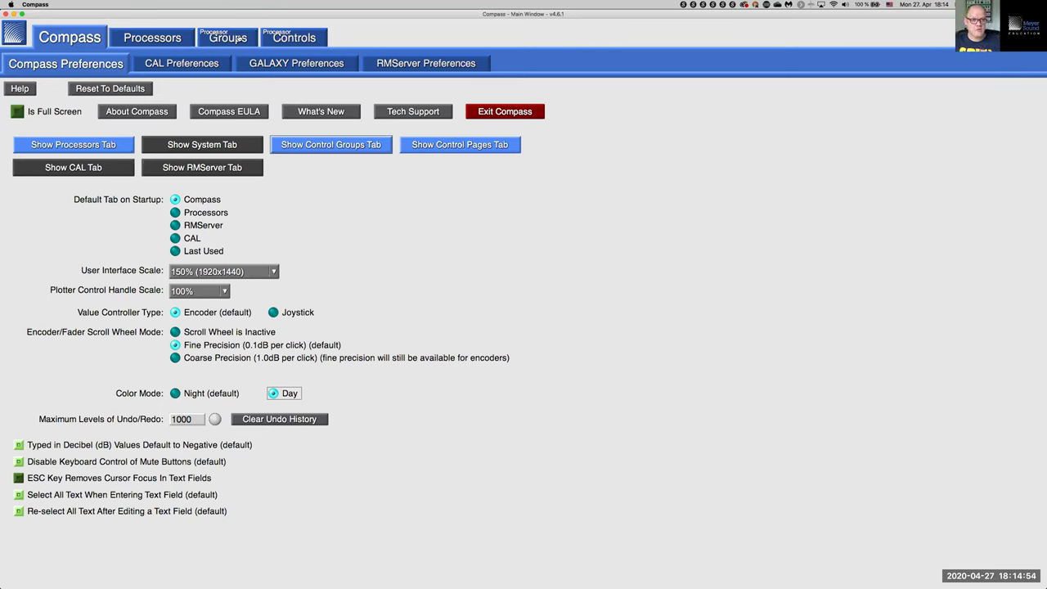
# Set the main window's scale to 100% (1280x960).
pyautogui.click(14, 34)
pyautogui.click(32, 78)
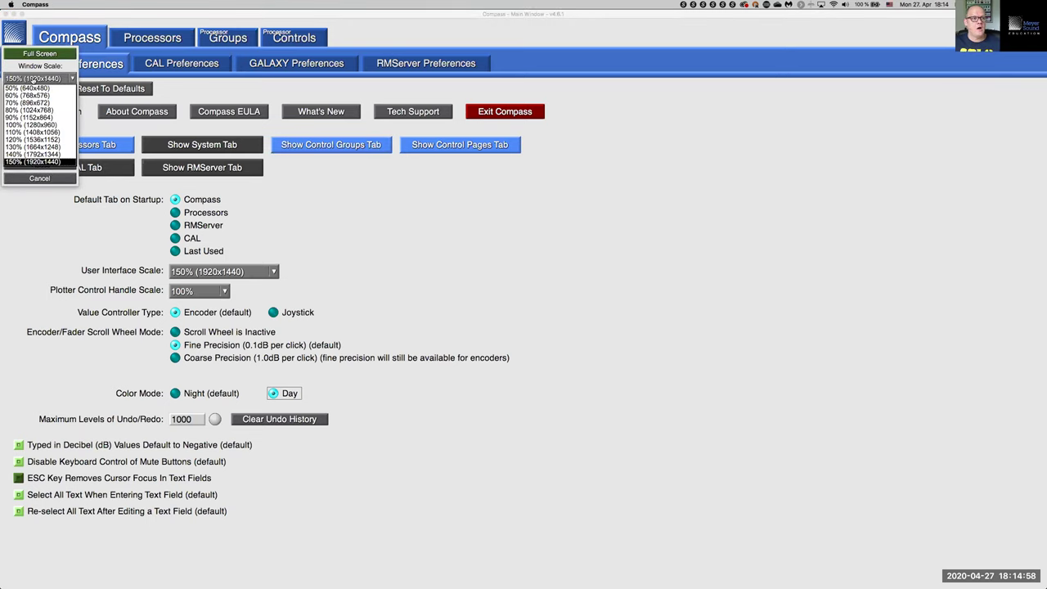
pyautogui.click(31, 125)
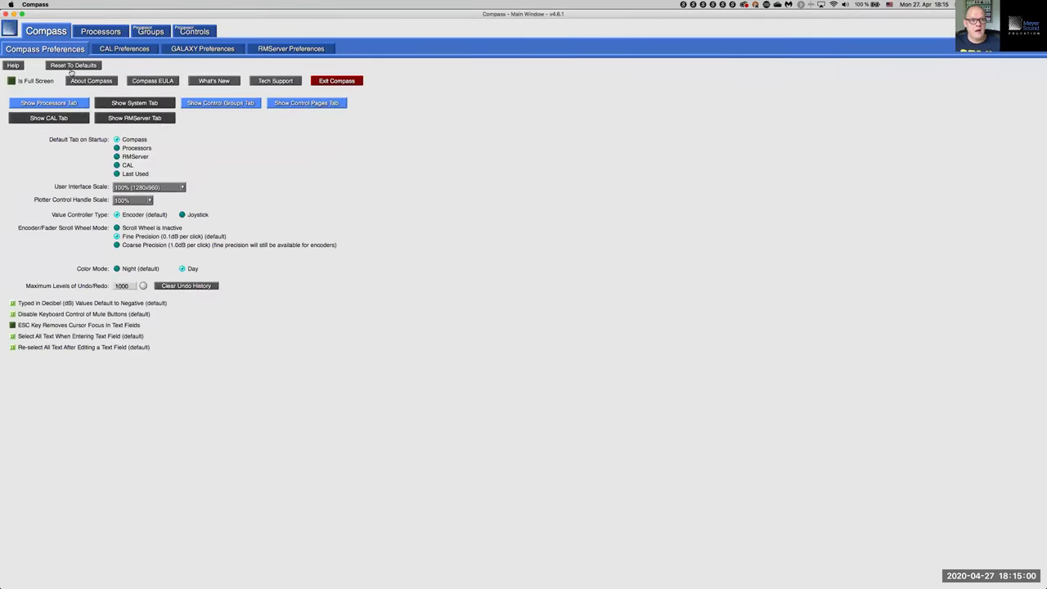
# Disconnect the virtual processors GALAXY-1 and GALAXY-2 and remove both from the processor inventory.
pyautogui.click(82, 34)
pyautogui.click(428, 112)
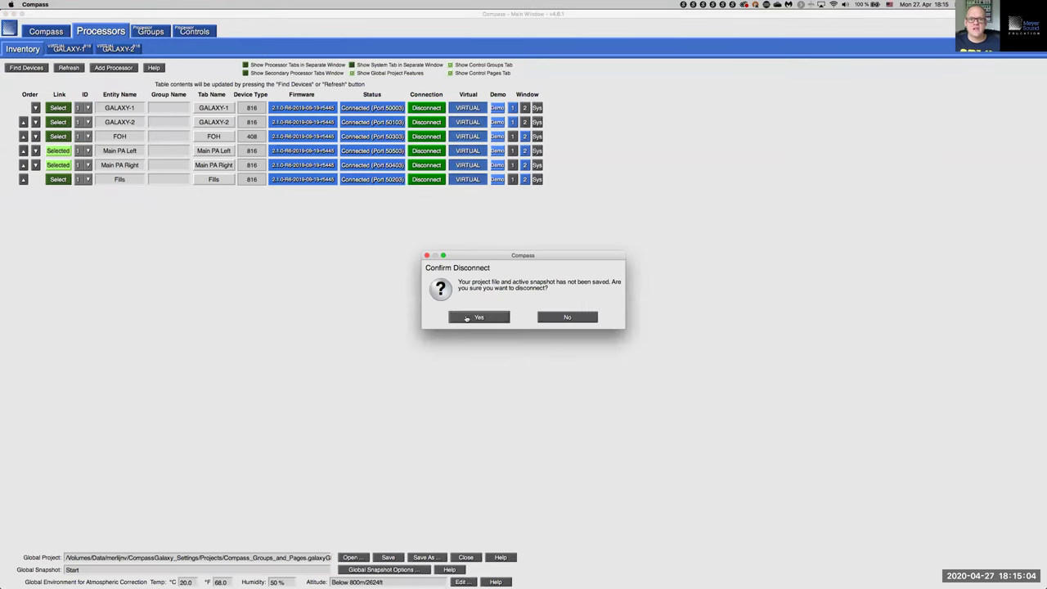
pyautogui.click(467, 318)
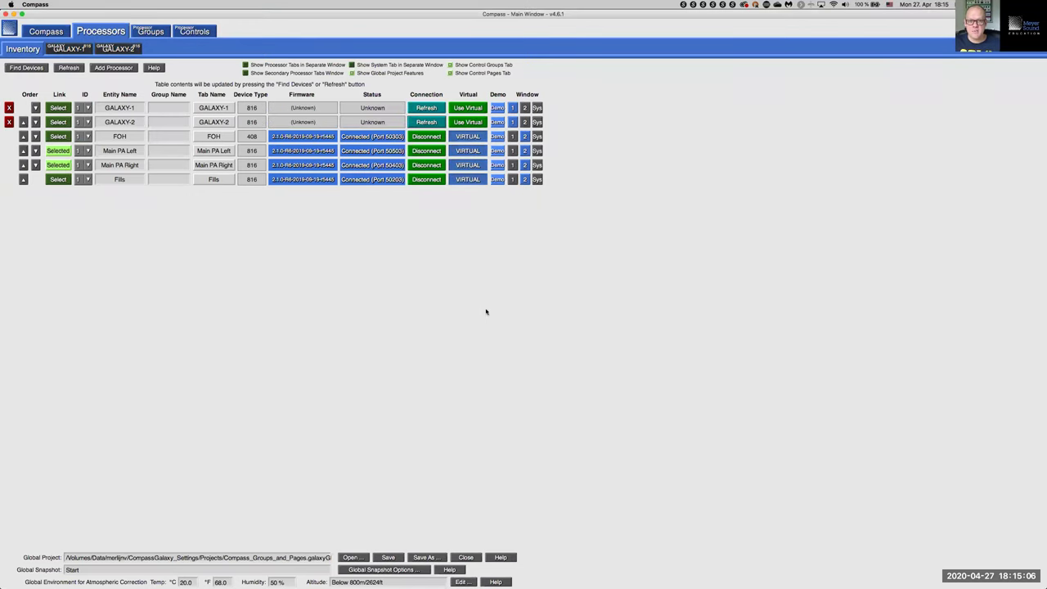
pyautogui.click(9, 109)
pyautogui.click(9, 108)
# Enlarge the main window's scale to 150% (1920x1440).
pyautogui.click(9, 31)
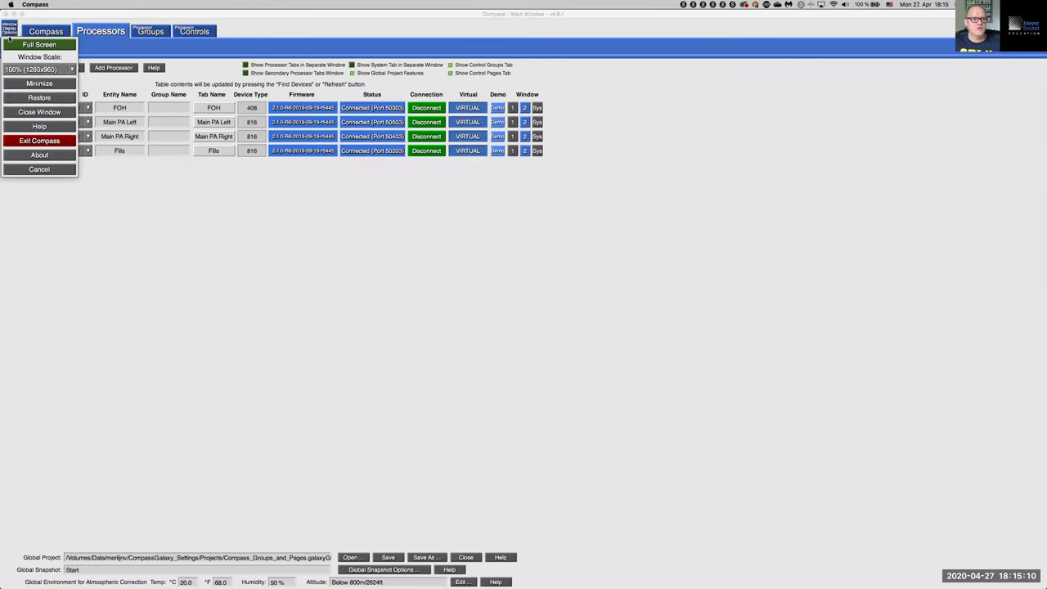
pyautogui.click(26, 70)
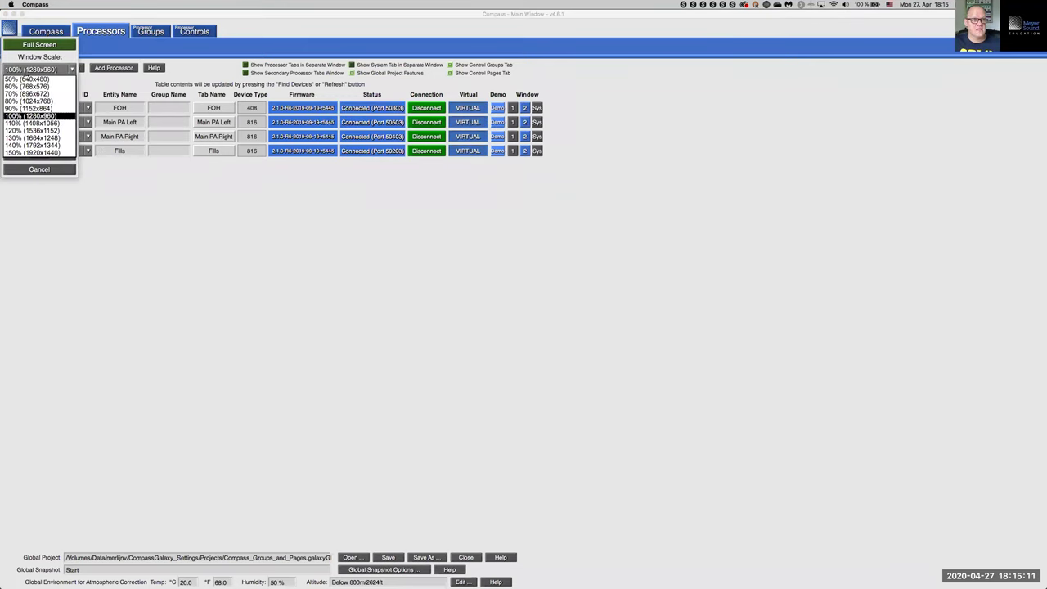
pyautogui.click(29, 153)
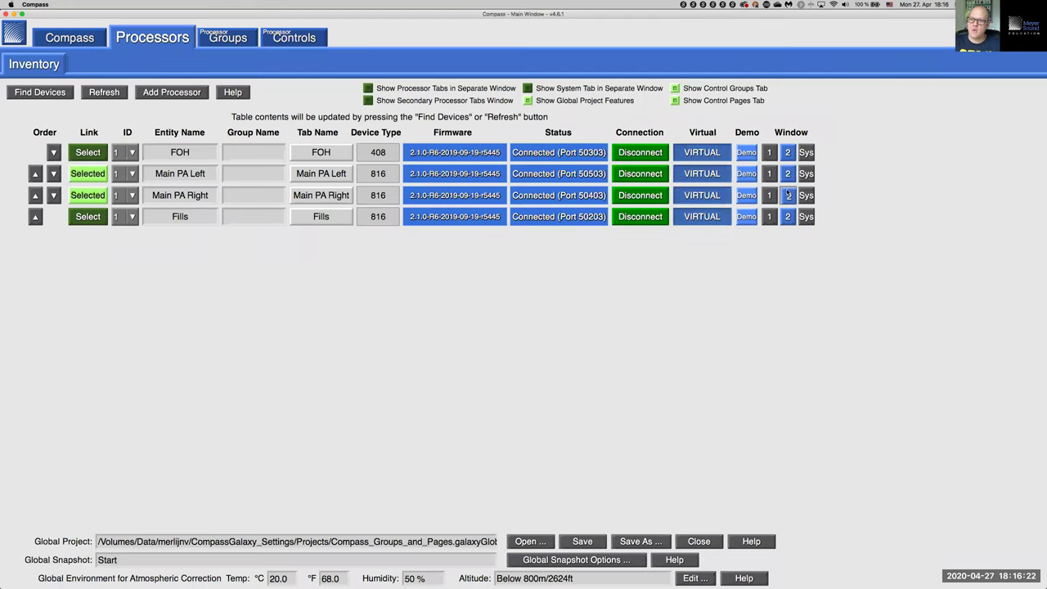
# Assign the FOH, Main PA Left, Main PA Right and Fills processors to window 1.
pyautogui.click(769, 153)
pyautogui.click(769, 174)
pyautogui.click(769, 195)
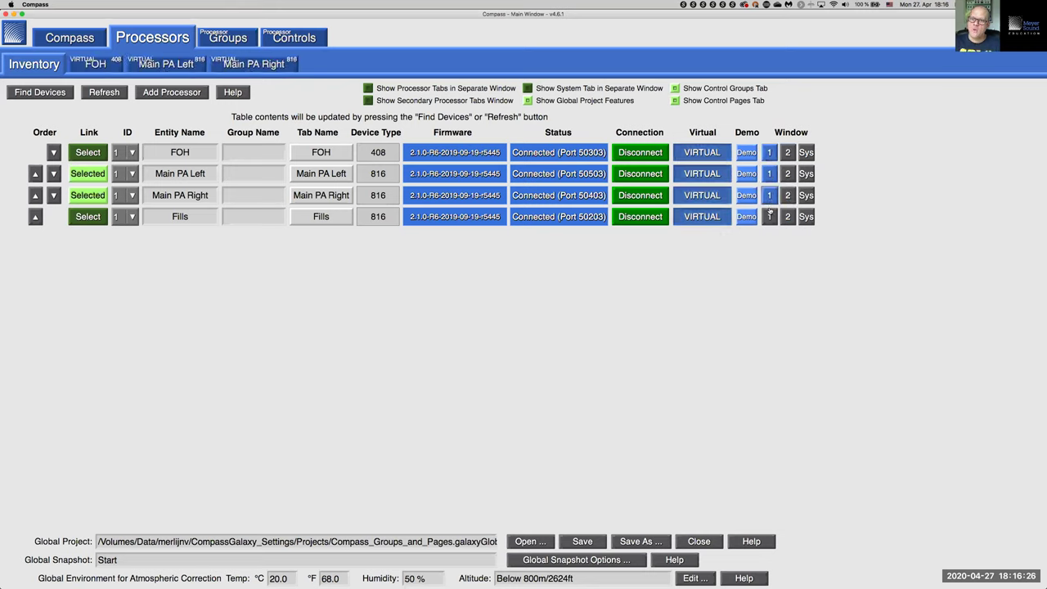
pyautogui.click(769, 215)
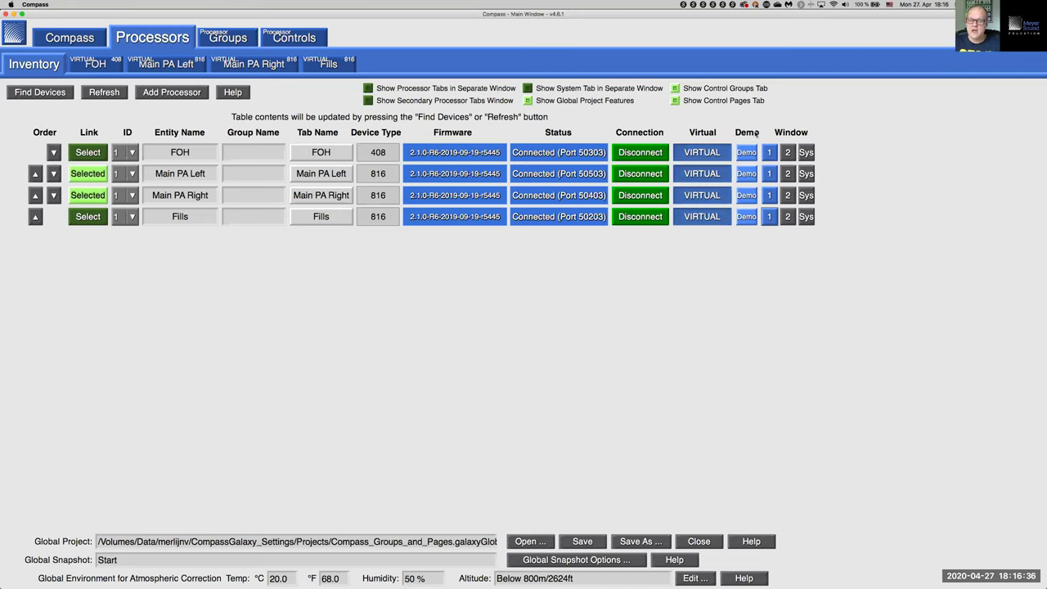
# Remove all four processors from window 1 and assign them to window 2.
pyautogui.click(768, 154)
pyautogui.click(769, 174)
pyautogui.click(769, 194)
pyautogui.click(769, 216)
pyautogui.click(789, 217)
pyautogui.click(789, 194)
pyautogui.click(788, 173)
pyautogui.click(788, 152)
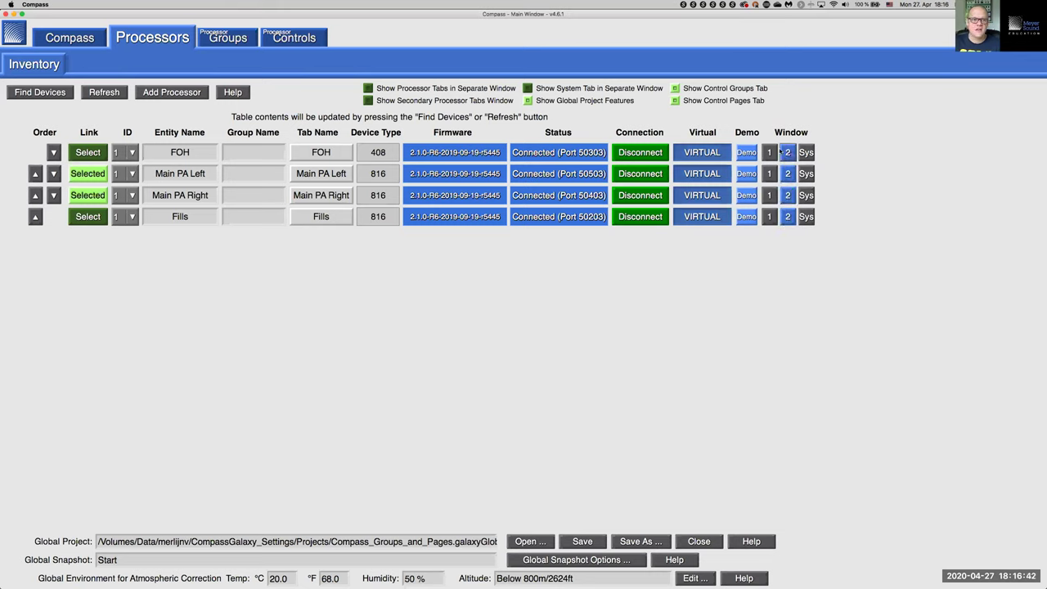
# Show the secondary processor tabs window and place it over the empty area below the processor inventory.
pyautogui.click(367, 101)
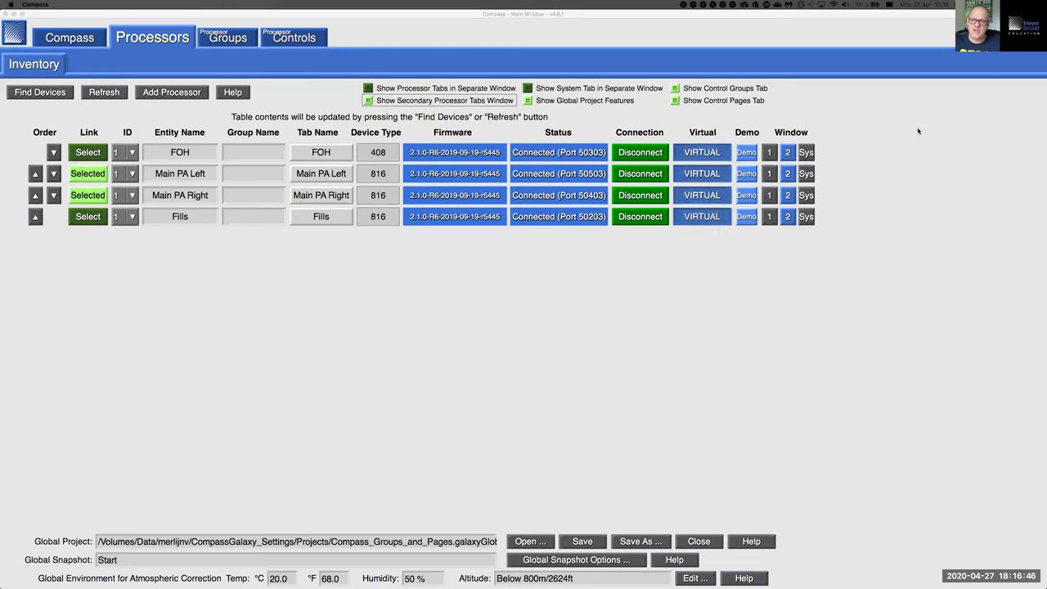
pyautogui.moveTo(711, 150); pyautogui.dragTo(530, 242)
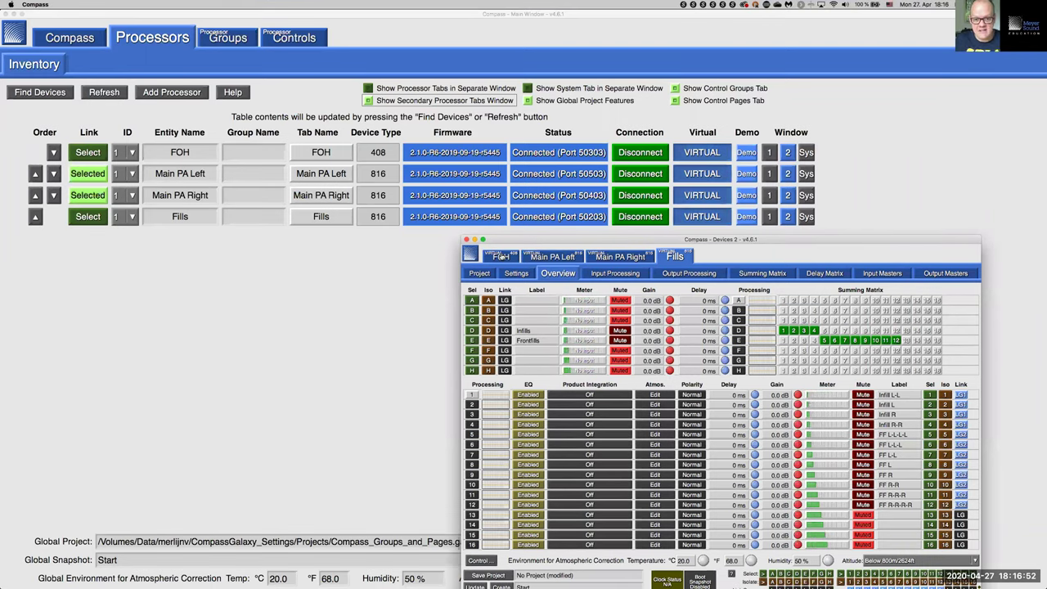
# Examine the overviews of the FOH, Main PA Left, Main PA Right and Fills processors, and move the devices window off the main display.
pyautogui.click(501, 256)
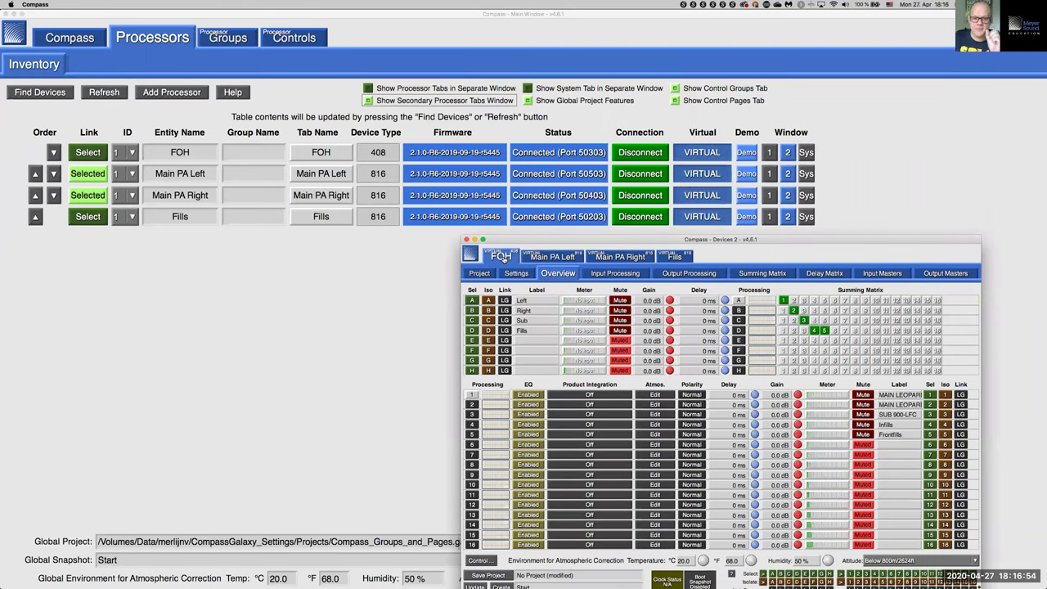
pyautogui.click(541, 256)
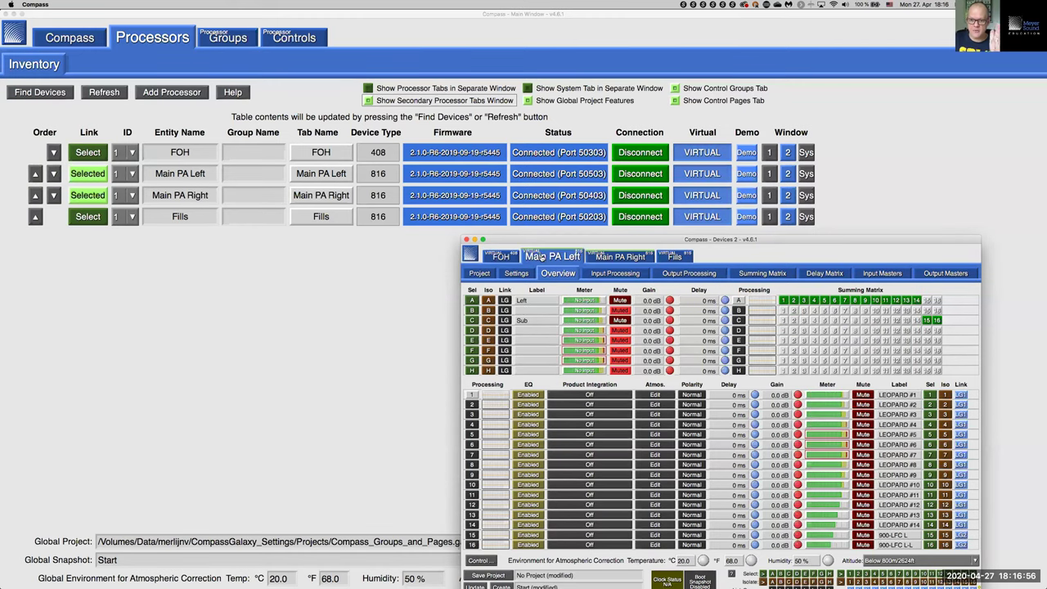
pyautogui.click(606, 257)
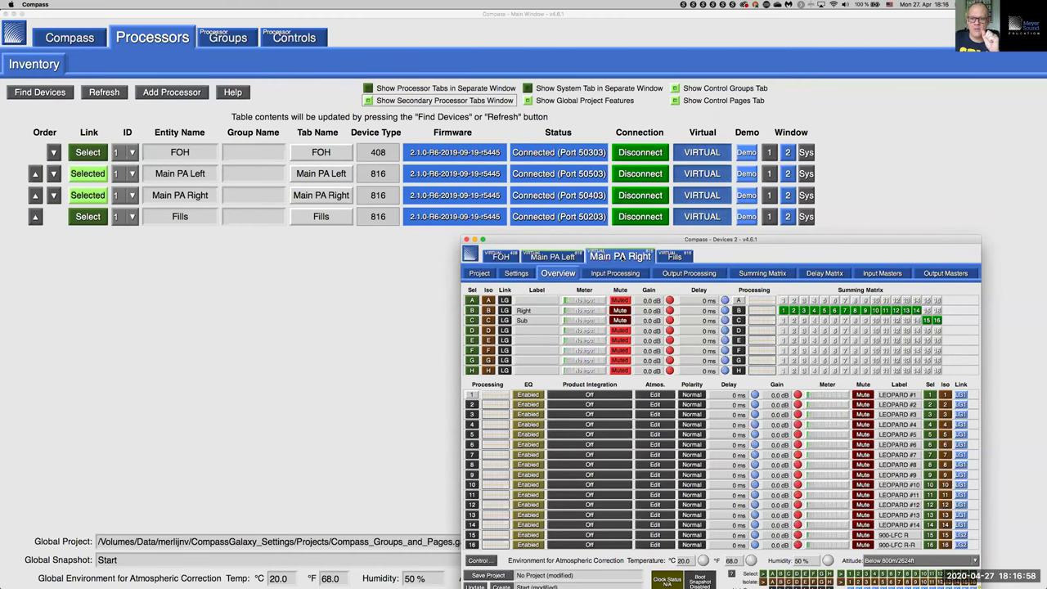
pyautogui.click(684, 257)
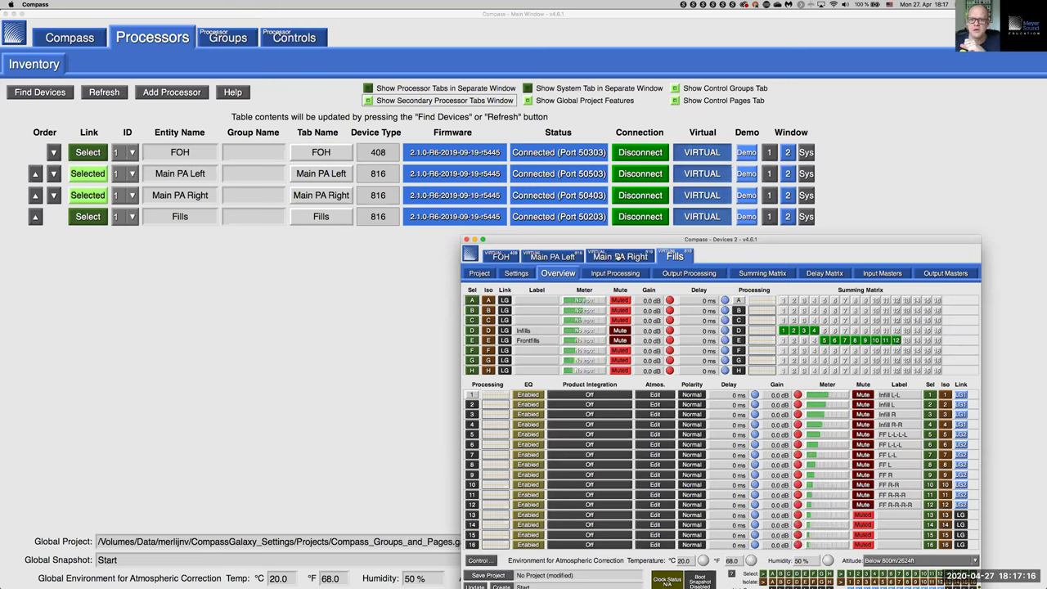
pyautogui.click(620, 256)
pyautogui.click(501, 258)
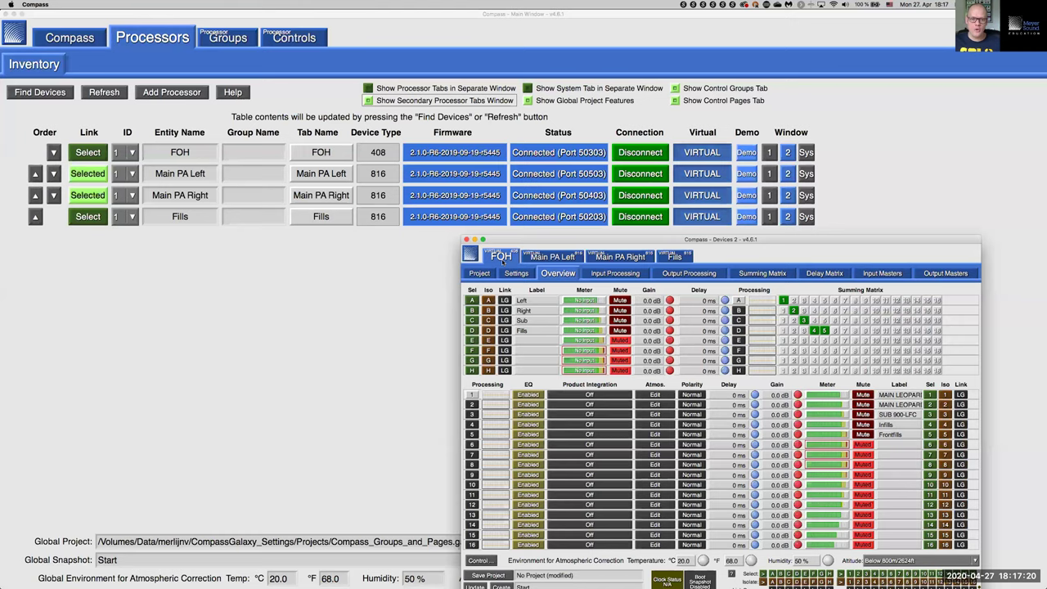
pyautogui.moveTo(506, 242); pyautogui.dragTo(1046, 172)
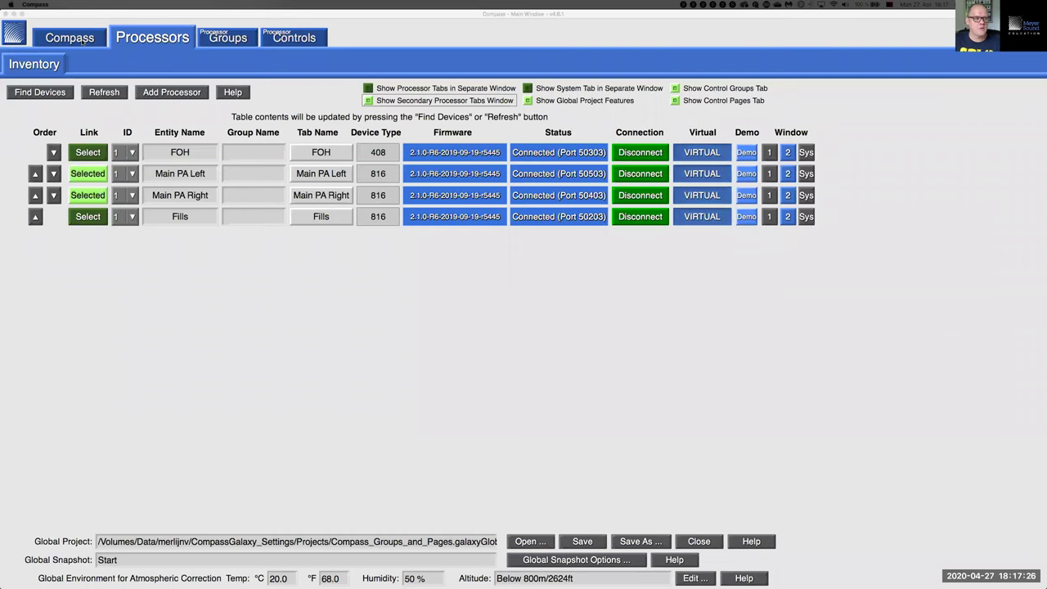
# Return to the Compass preferences and set the user interface scale to 100% (1280x960).
pyautogui.press('super+1')
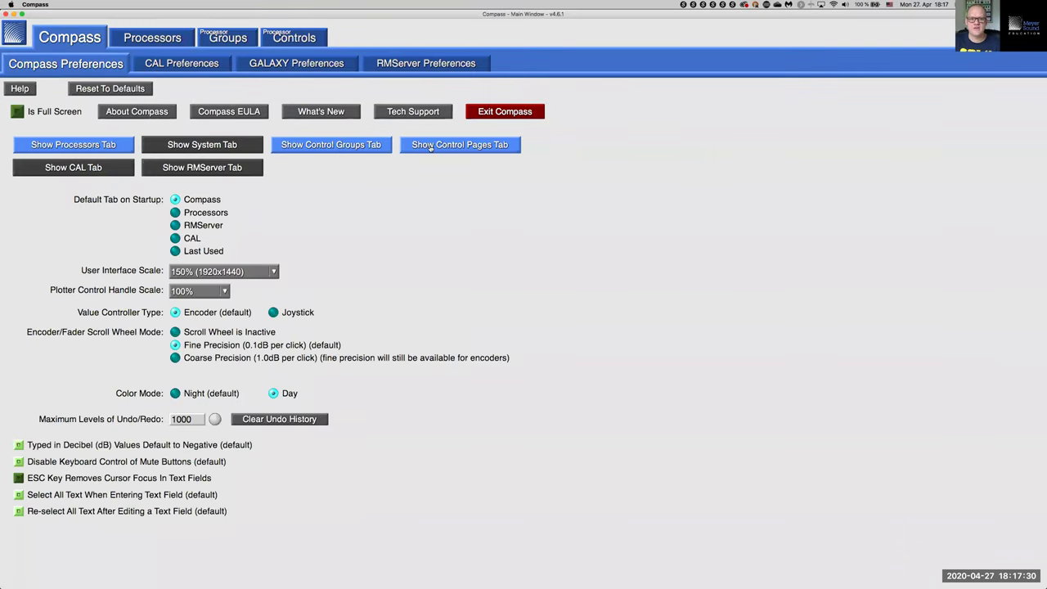
pyautogui.click(15, 35)
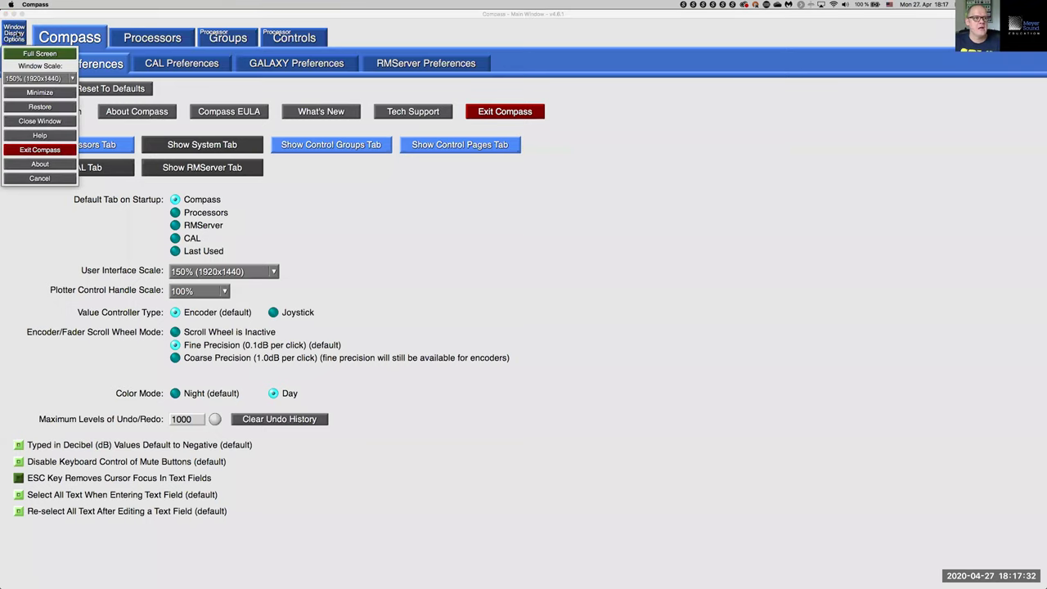
pyautogui.click(71, 78)
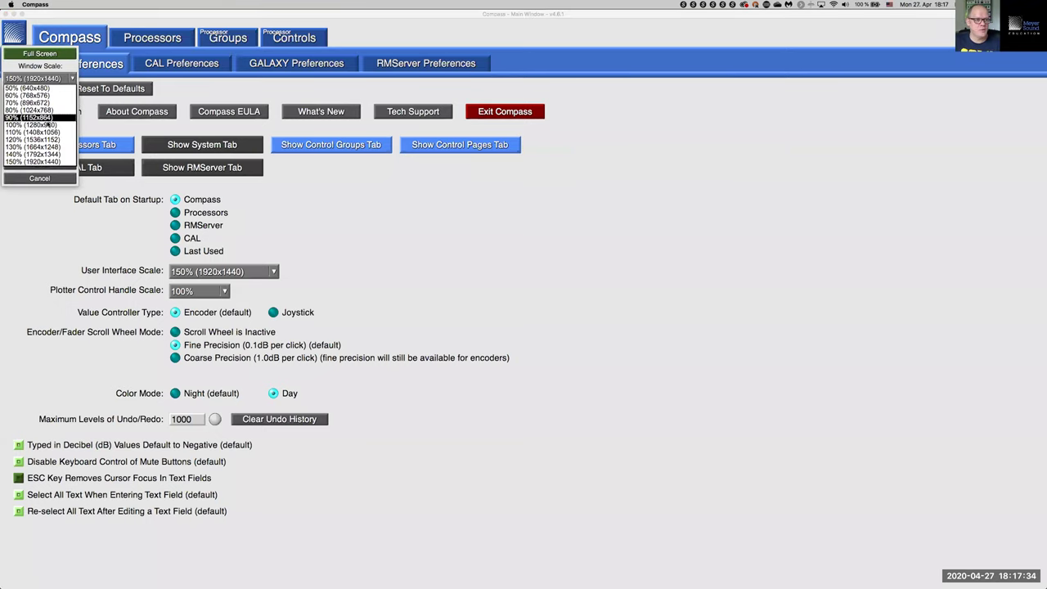
pyautogui.click(47, 124)
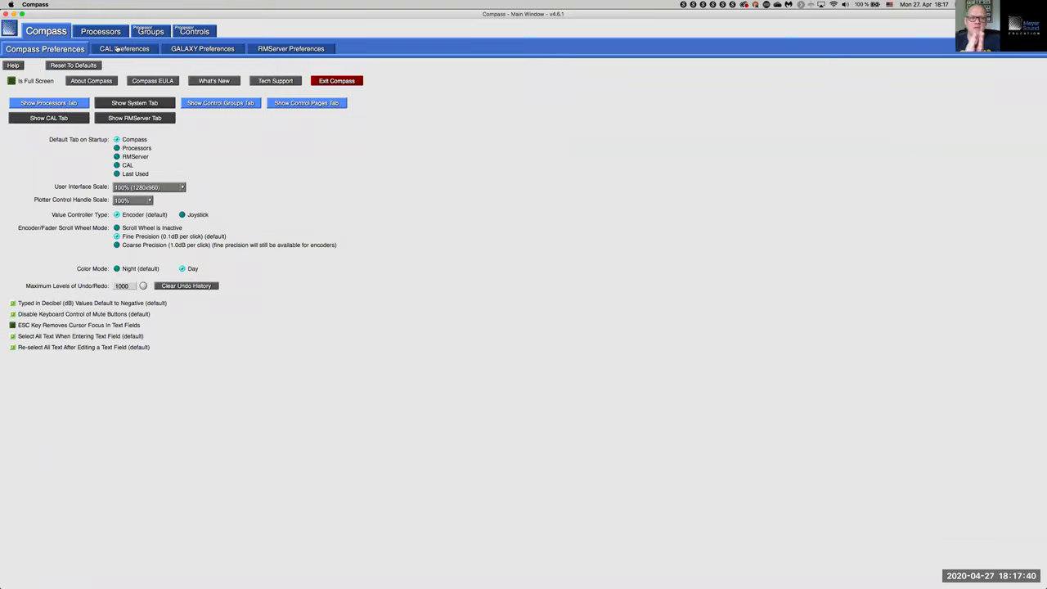
pyautogui.click(145, 31)
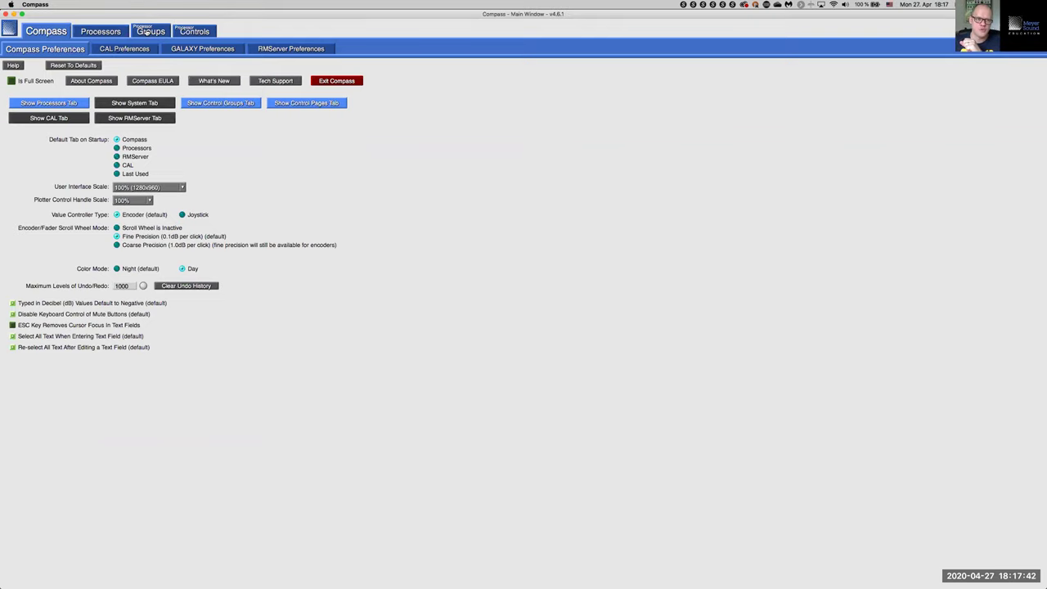
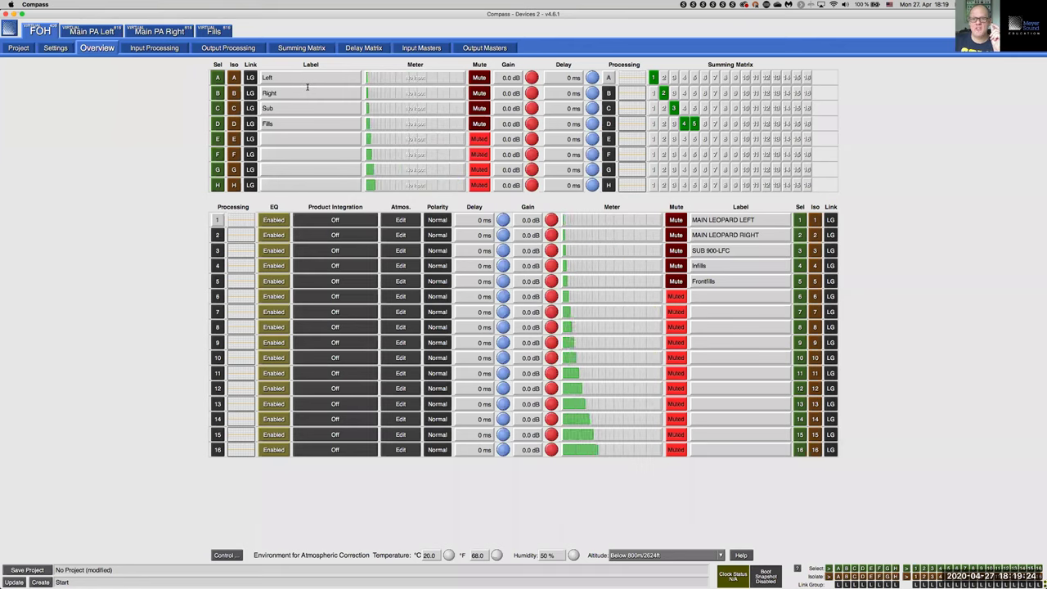
# Compare the input labels and summing matrices of Main PA Left, Main PA Right and Fills, and return to FOH.
pyautogui.click(110, 33)
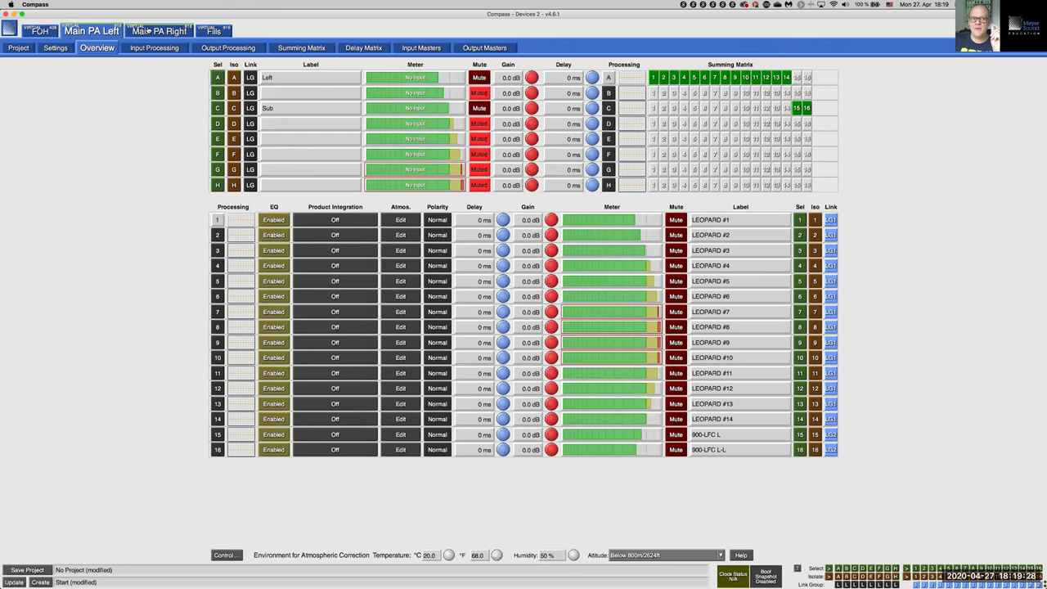
pyautogui.click(148, 30)
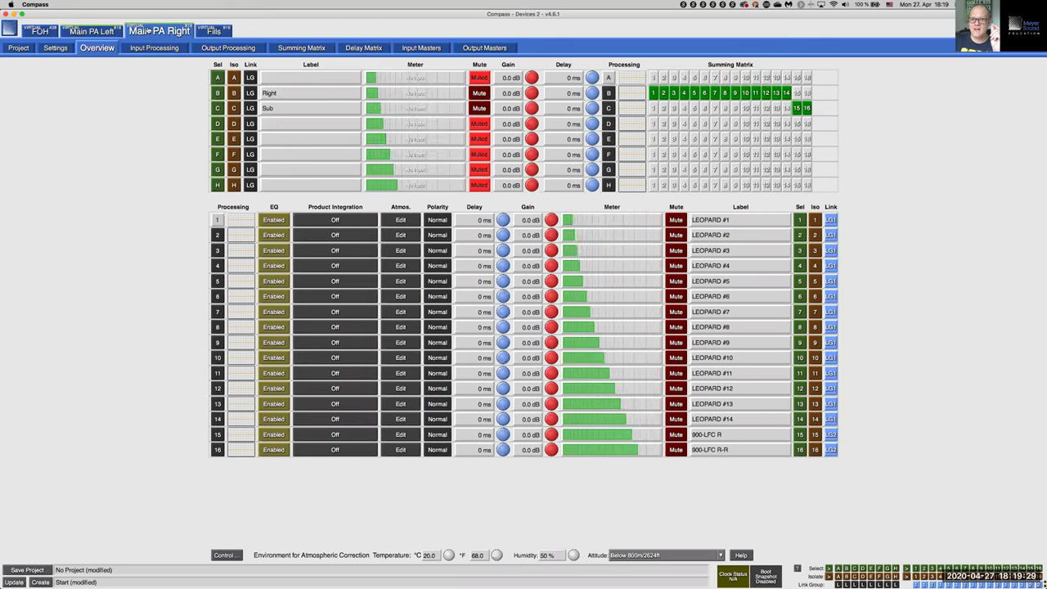
pyautogui.click(211, 30)
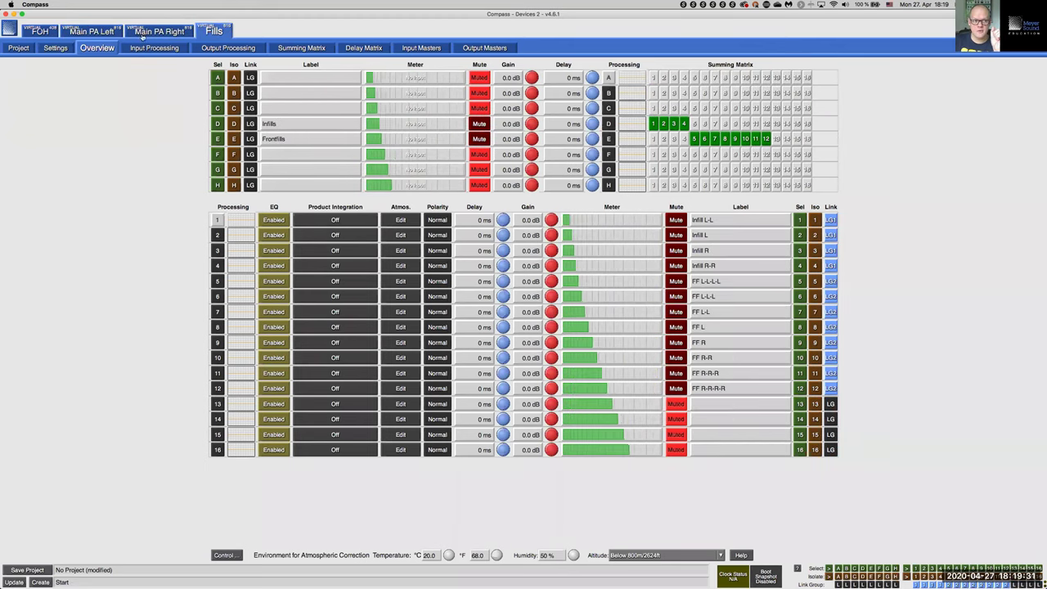
pyautogui.click(49, 30)
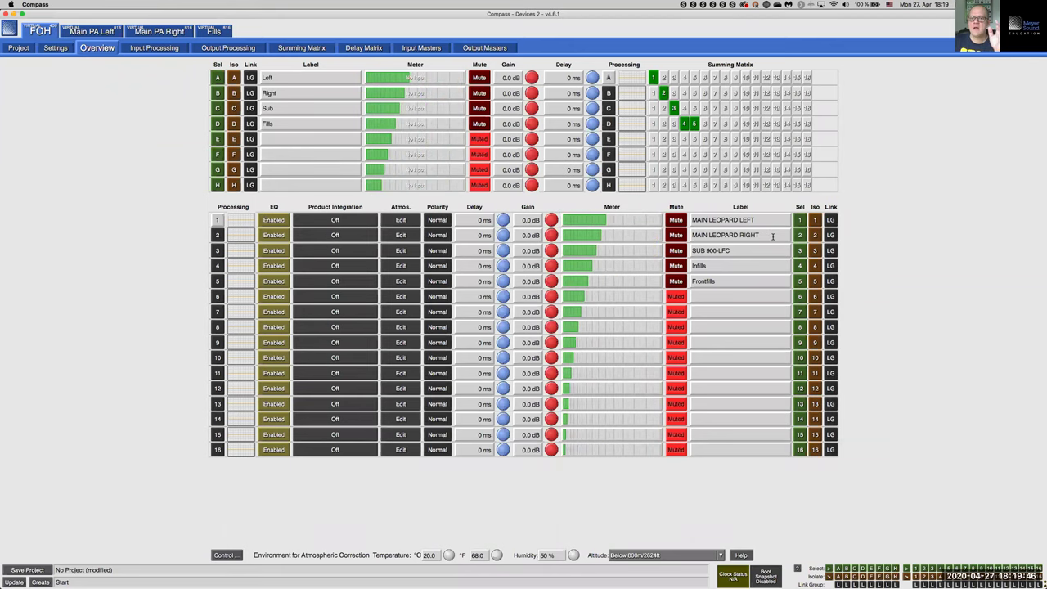
# Examine the labels of FOH outputs 1 to 5, covering the main arrays, subs, infills and frontfills.
pyautogui.click(771, 236)
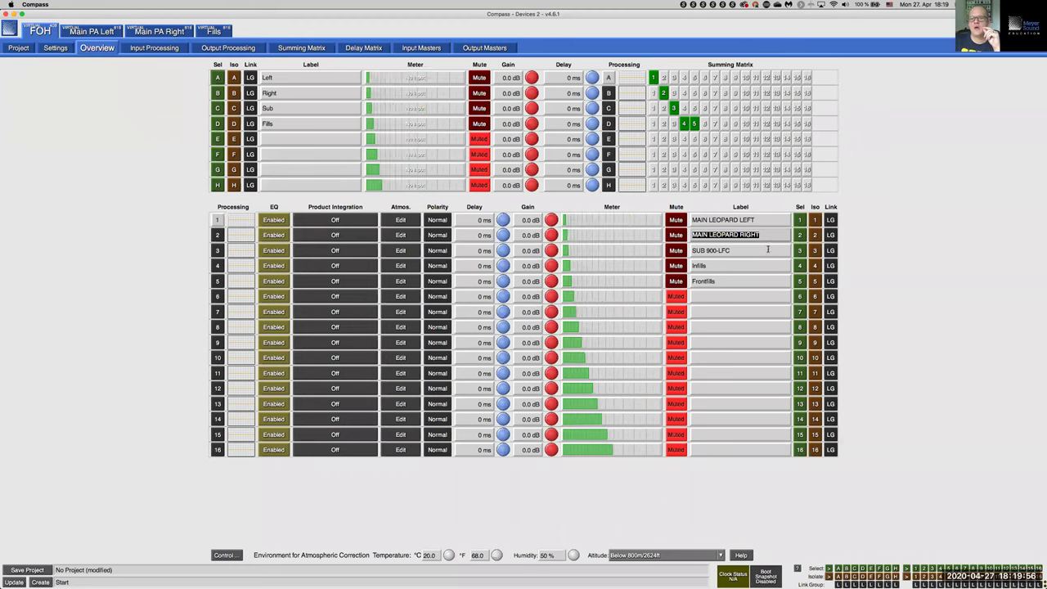
pyautogui.click(767, 250)
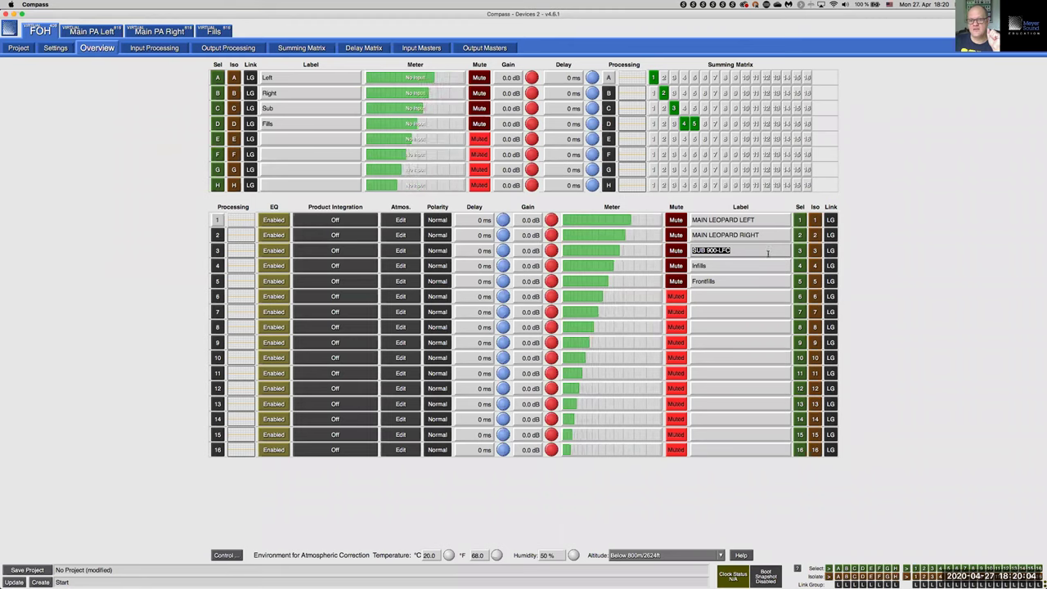
pyautogui.press('Tab')
pyautogui.press('Tab')
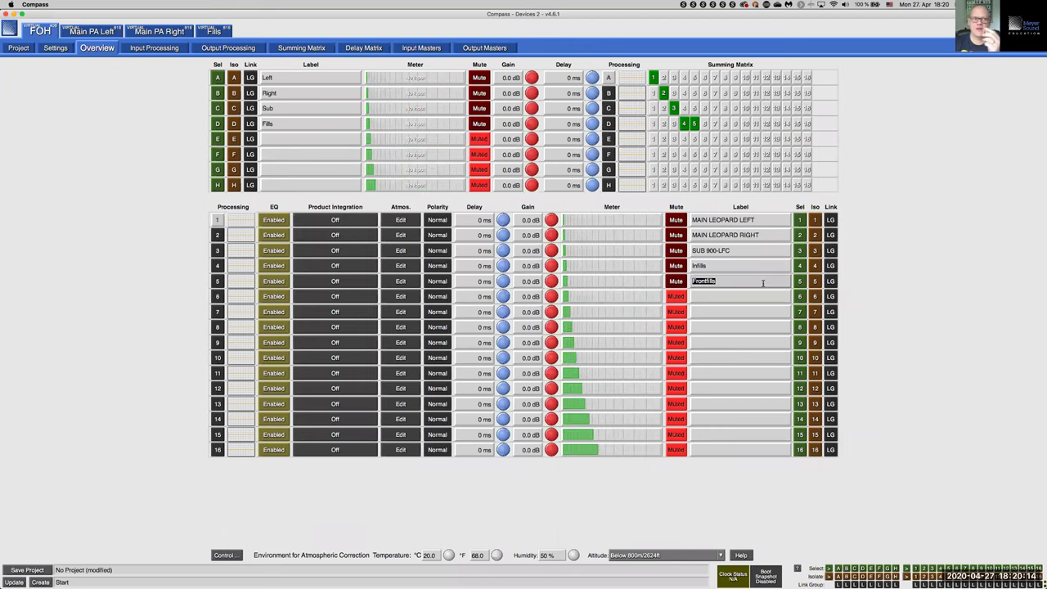
pyautogui.click(732, 220)
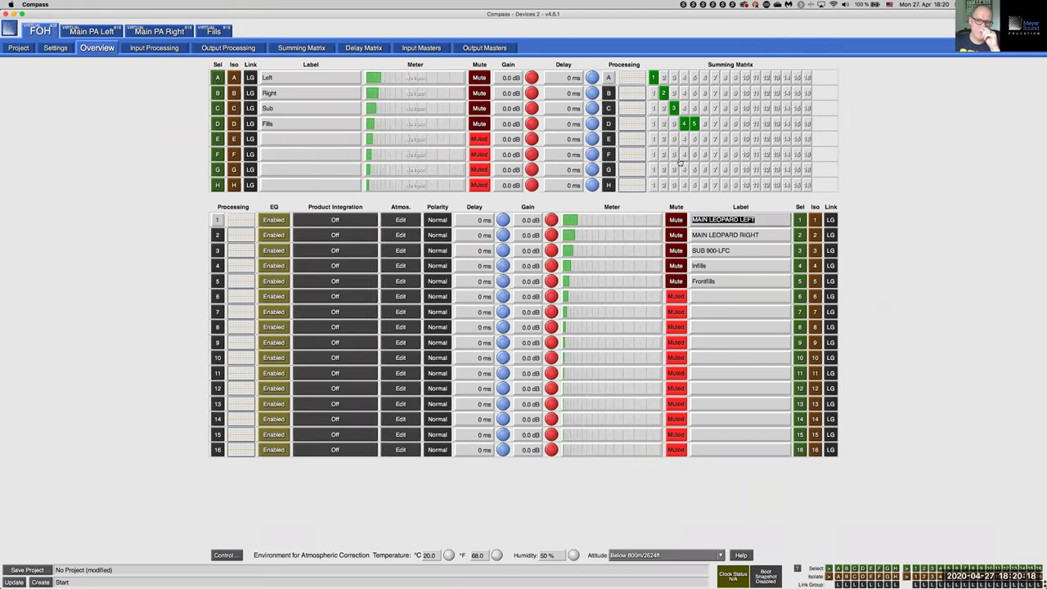
# On Main PA Left, select the linked LEOPARD outputs 1–14 and the linked 900-LFC outputs 15–16.
pyautogui.click(99, 32)
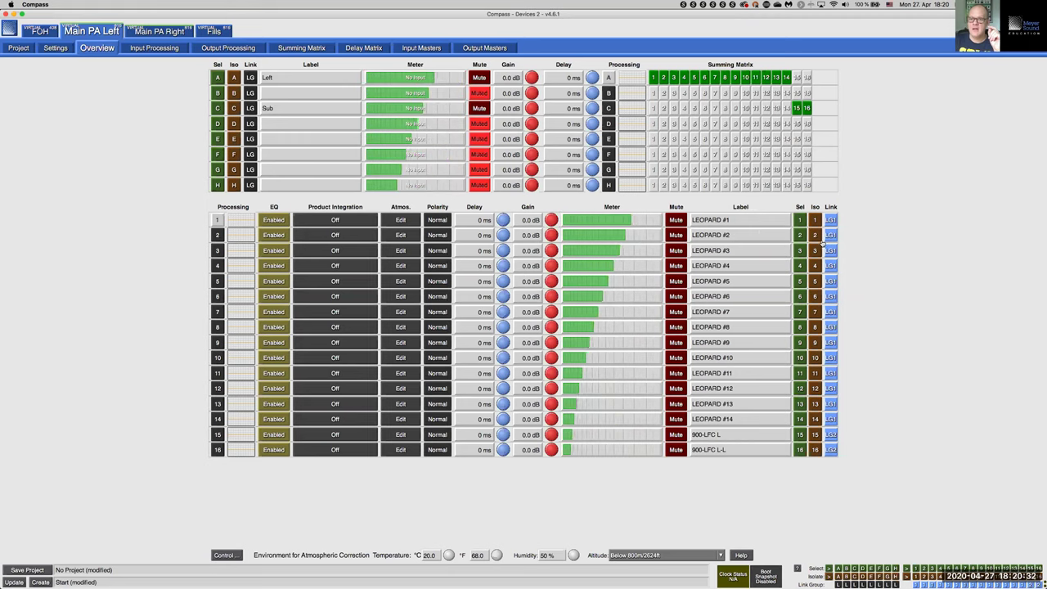
pyautogui.click(800, 220)
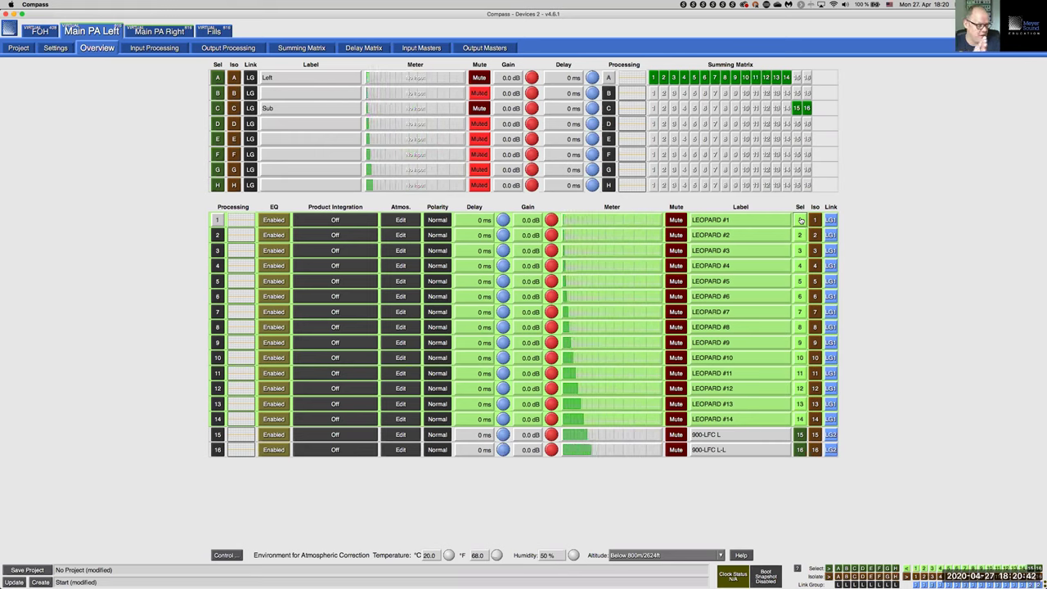
pyautogui.click(798, 434)
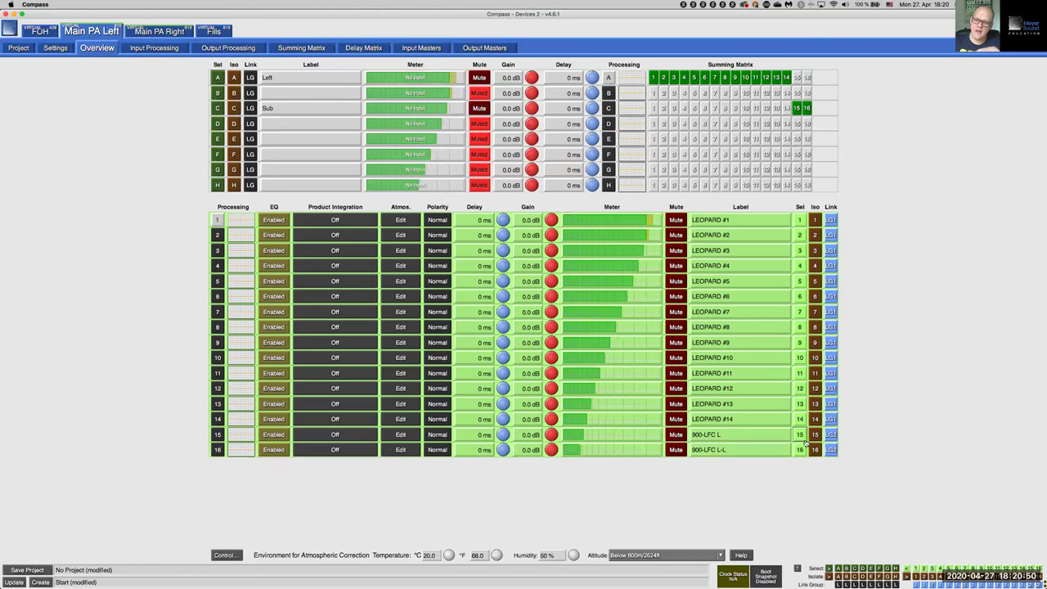
# Check the 900-LFC output labels on Main PA Left, and select the linked LEOPARD outputs 1–14 and 900-LFC outputs 15–16 on Main PA Right.
pyautogui.click(799, 435)
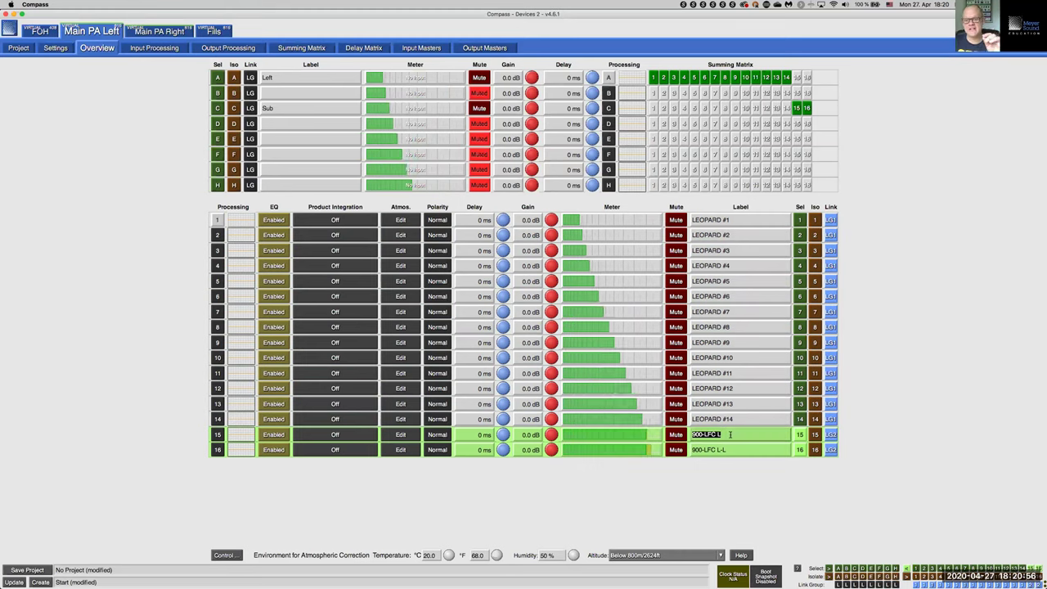
pyautogui.doubleClick(735, 448)
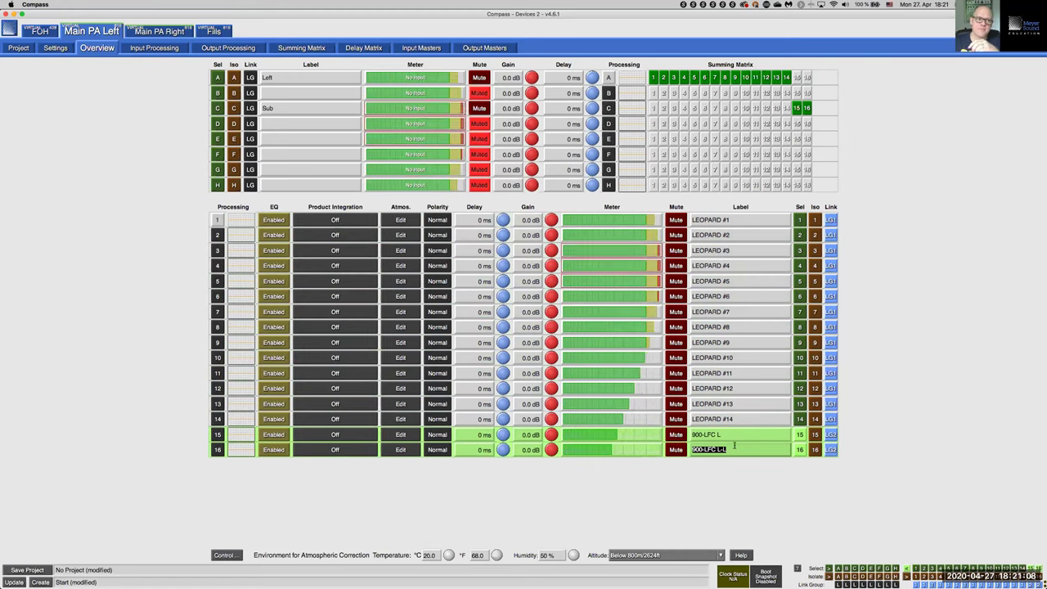
pyautogui.click(152, 31)
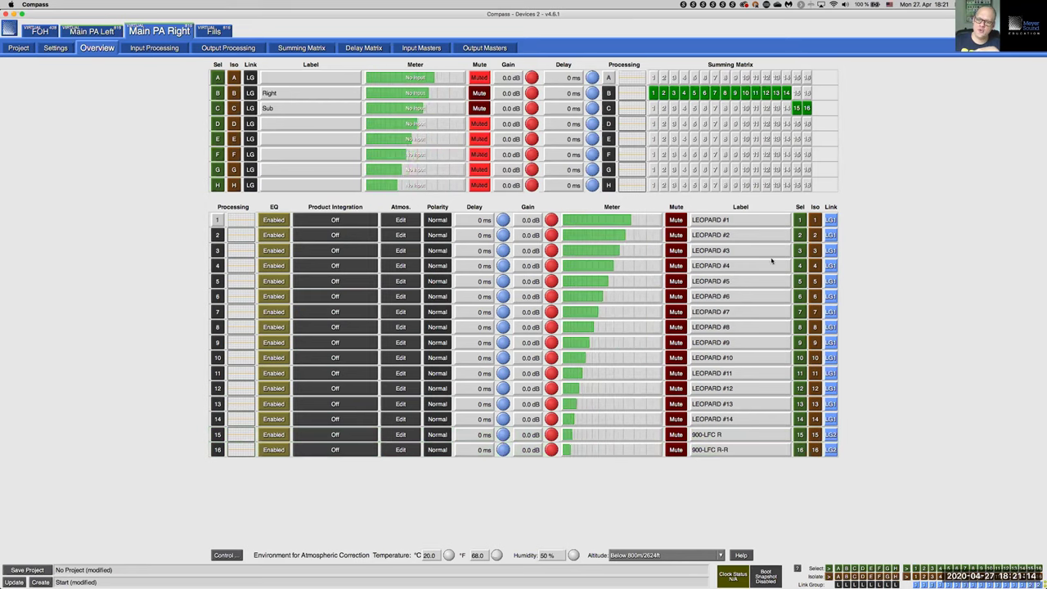
pyautogui.click(797, 221)
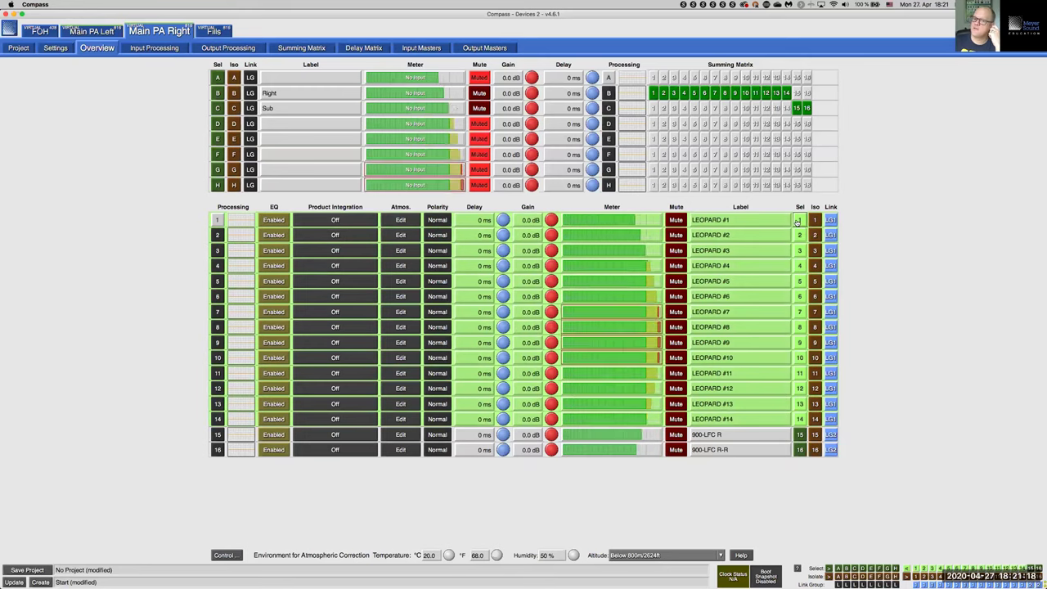
pyautogui.click(800, 434)
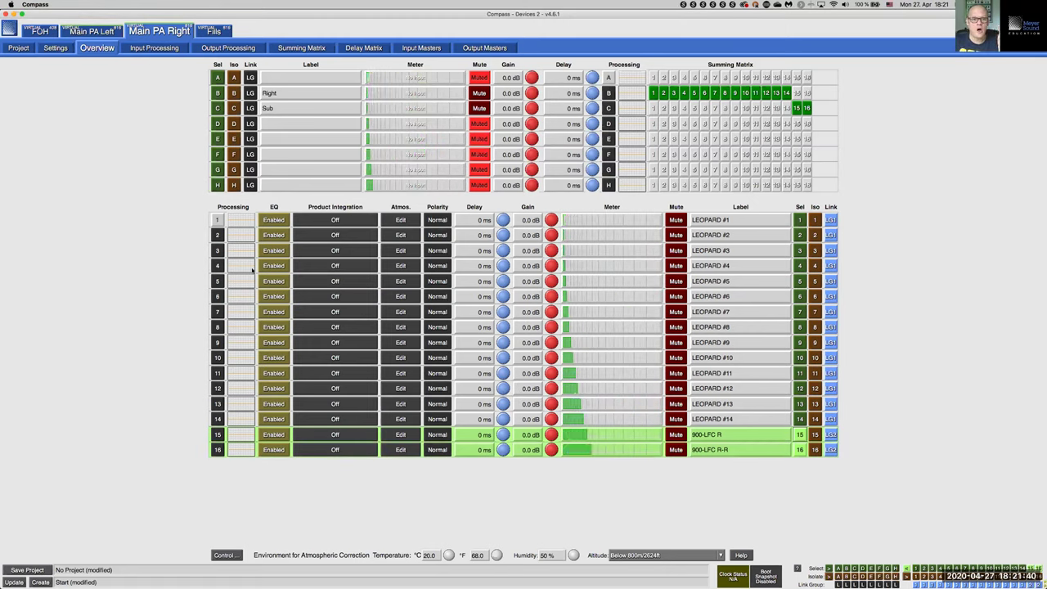
# Open the Fills processor, and switch to Keynote to view the Imaginary Example slide of the Walt Disney Concert Hall full screen.
pyautogui.click(224, 36)
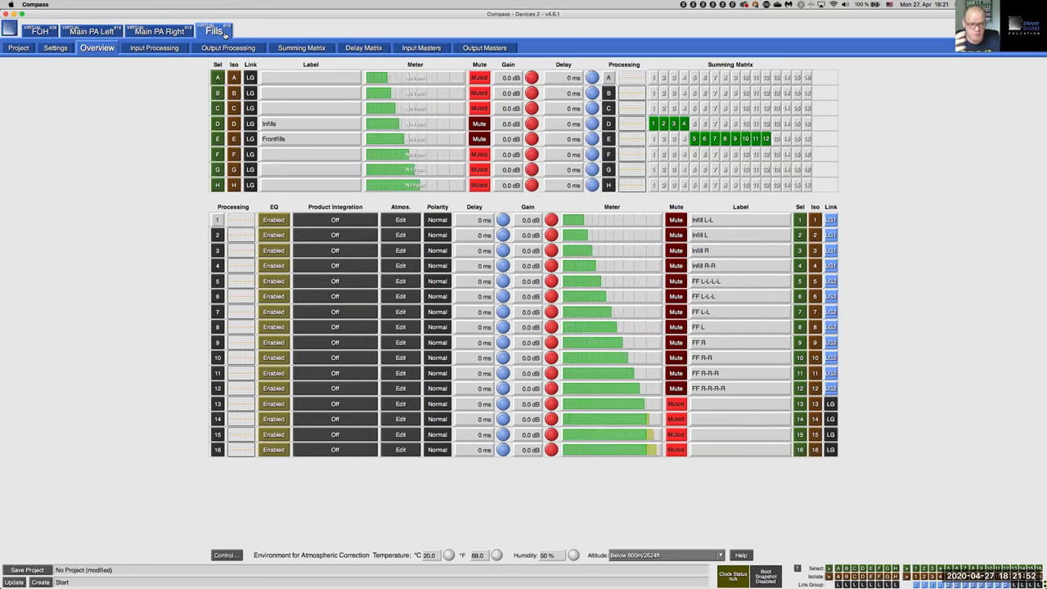
pyautogui.press('super+Tab')
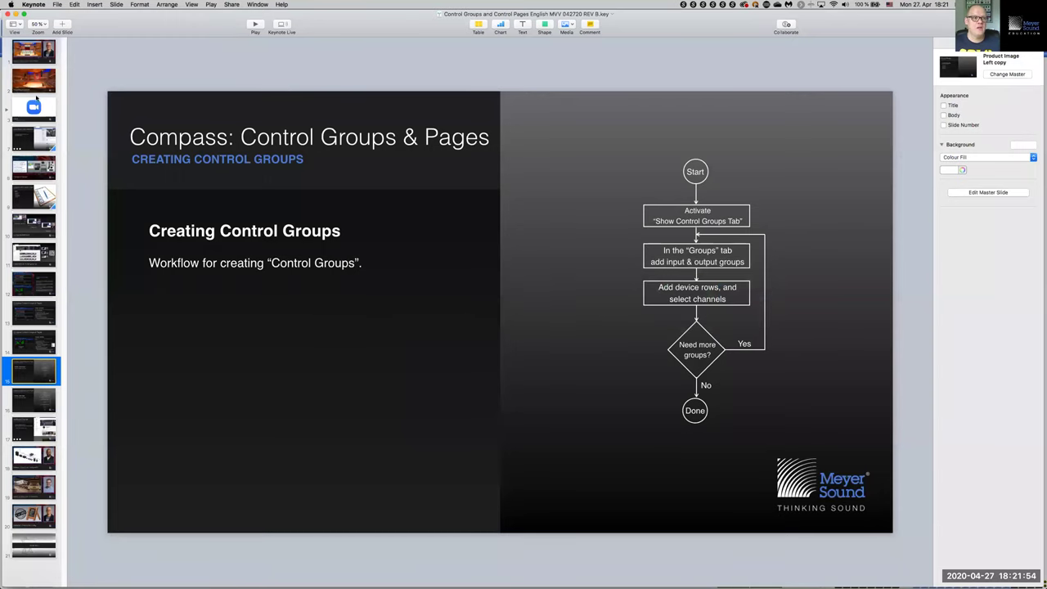
pyautogui.click(36, 84)
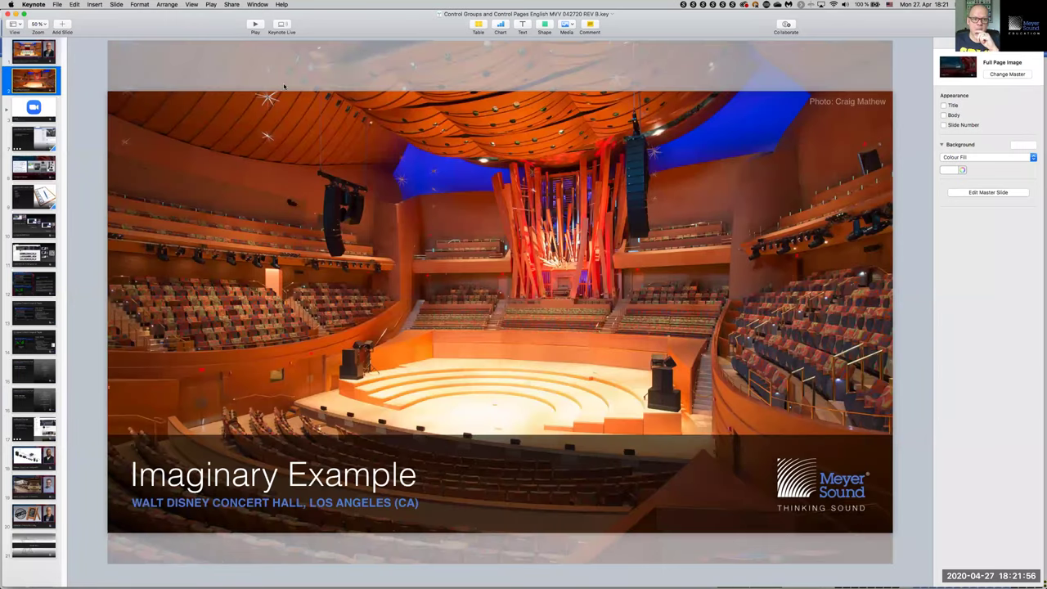
pyautogui.click(255, 25)
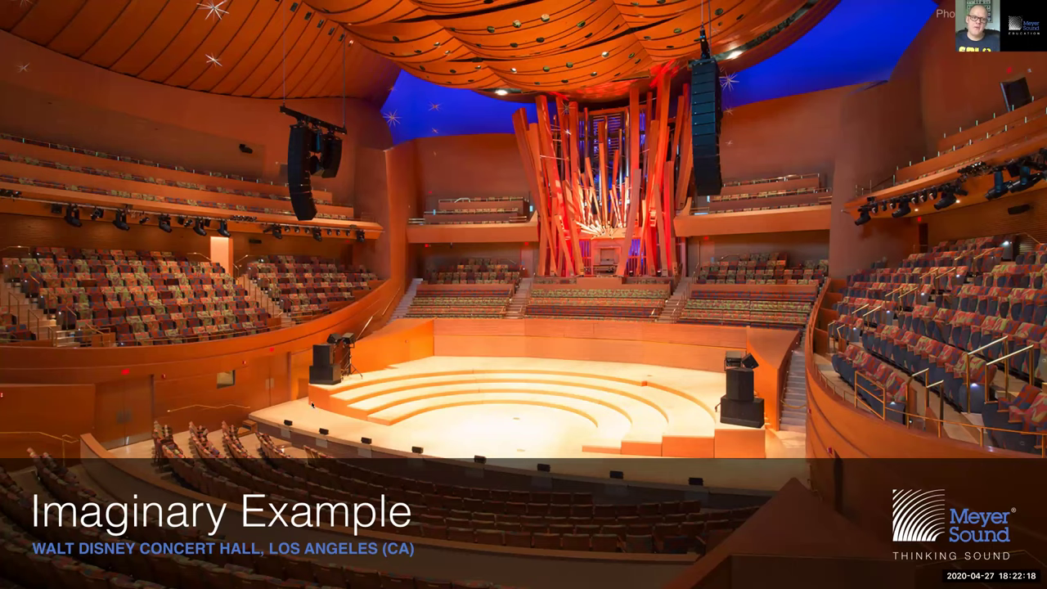
pyautogui.press('Right')
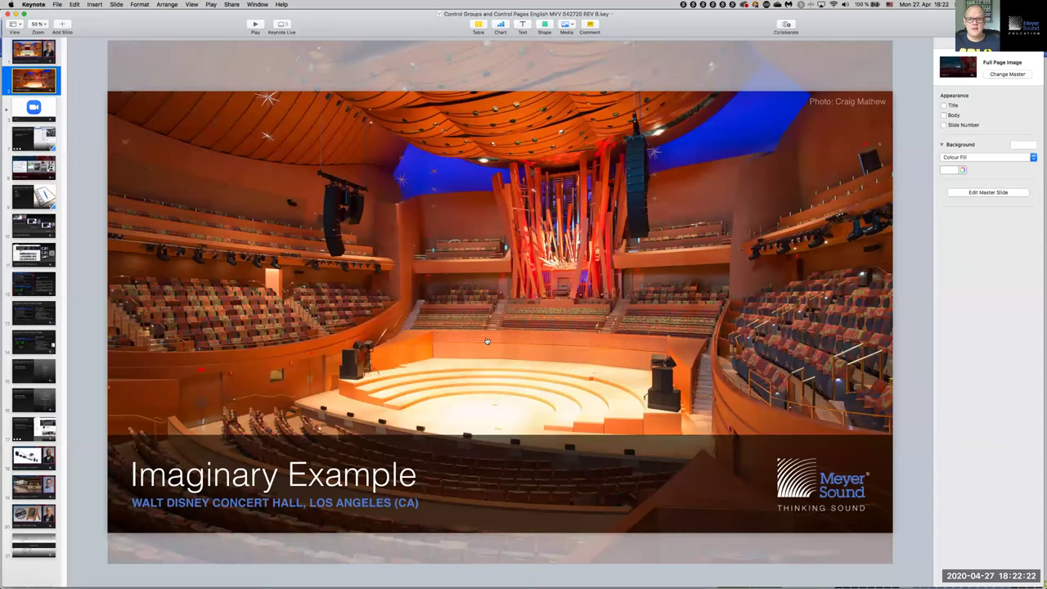
# Return to Compass and select the linked infill outputs 1–4 and the linked frontfill outputs 5–12 on Fills.
pyautogui.press('super+Tab')
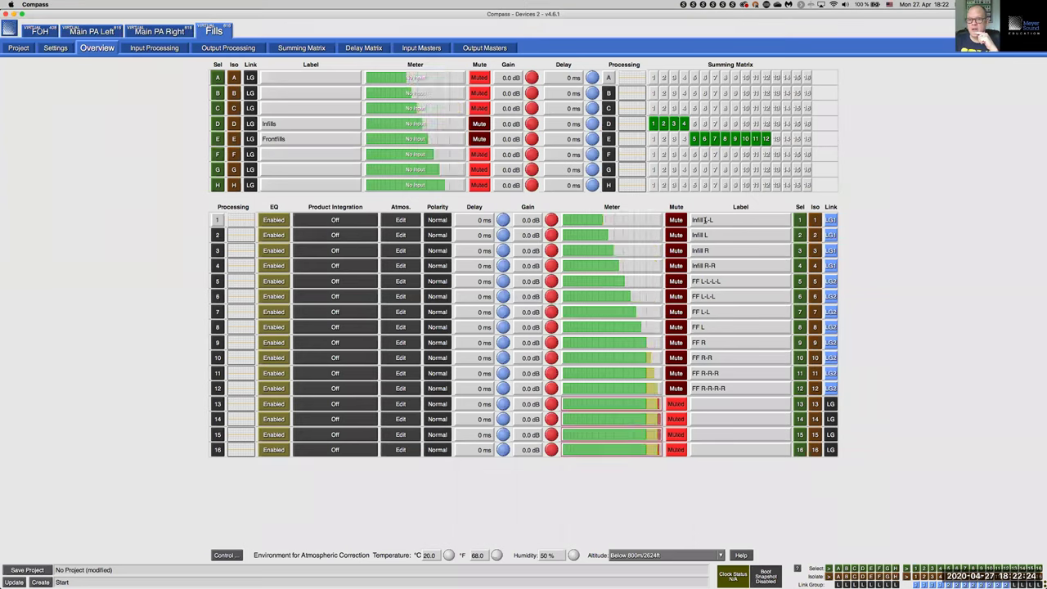
pyautogui.click(802, 220)
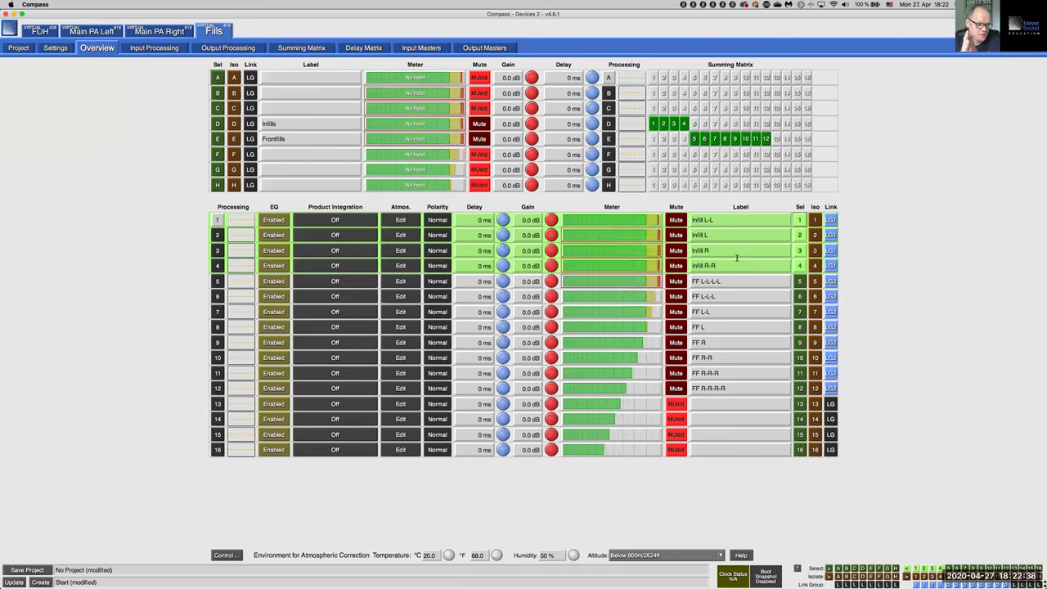
pyautogui.click(799, 266)
pyautogui.click(800, 281)
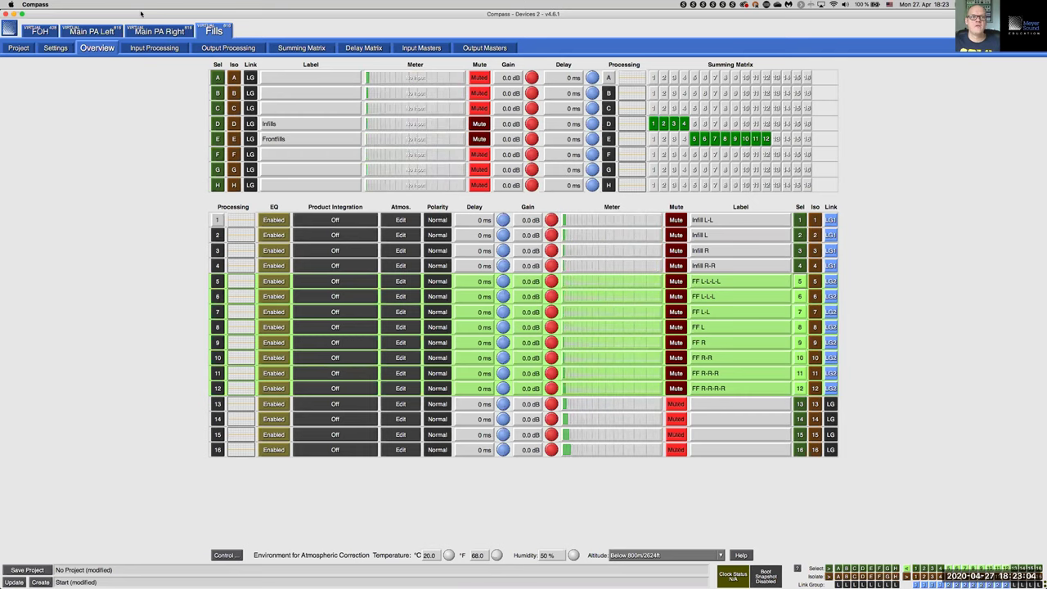
# Open the processor groups in the Compass main window and add a device row for Main PA Left to the Mute All group.
pyautogui.moveTo(152, 11); pyautogui.dragTo(624, 80)
pyautogui.click(167, 39)
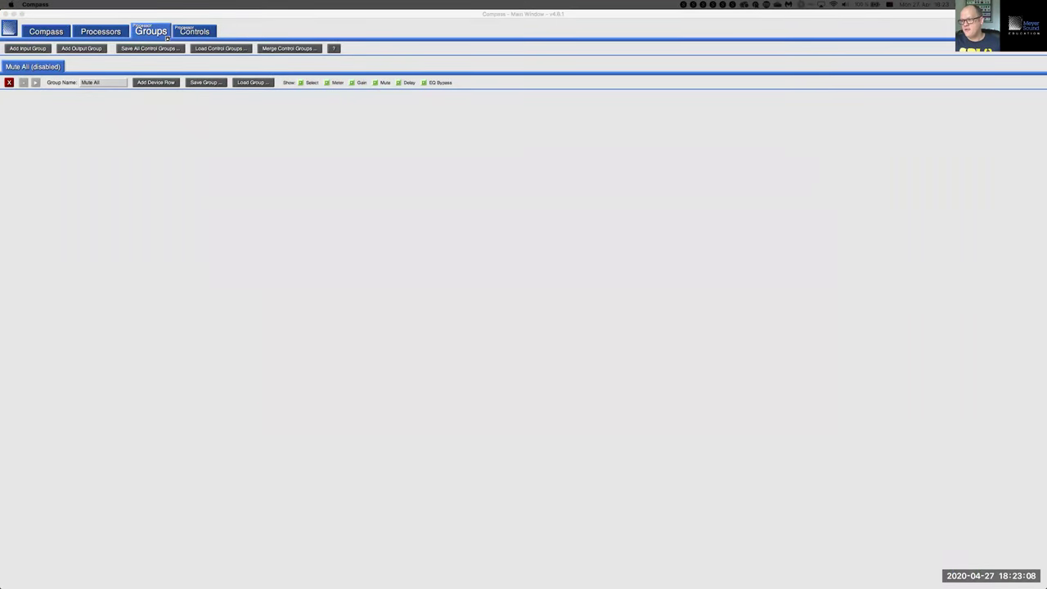
pyautogui.click(577, 148)
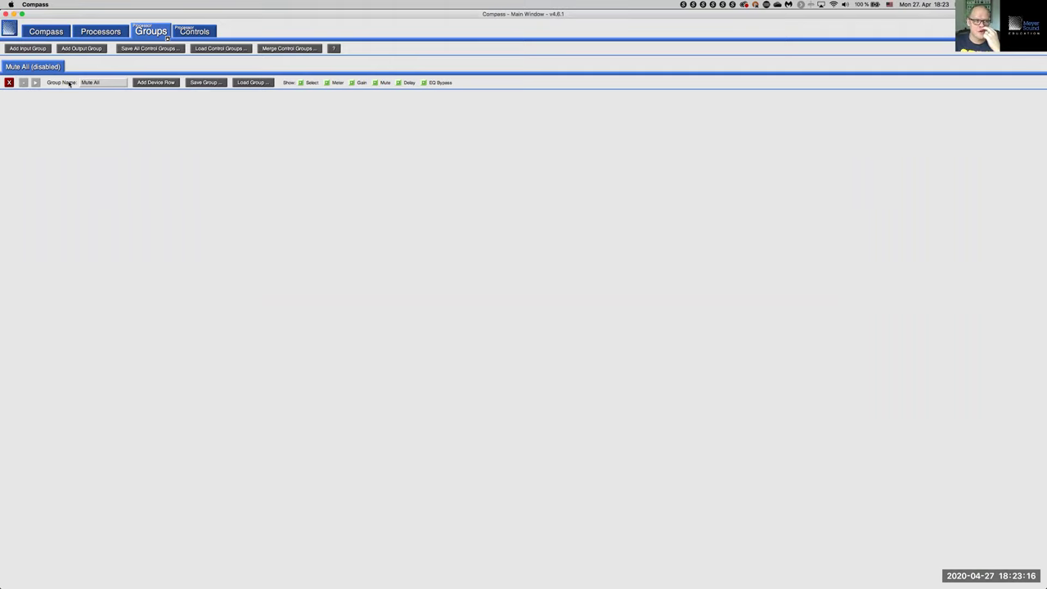
pyautogui.click(158, 83)
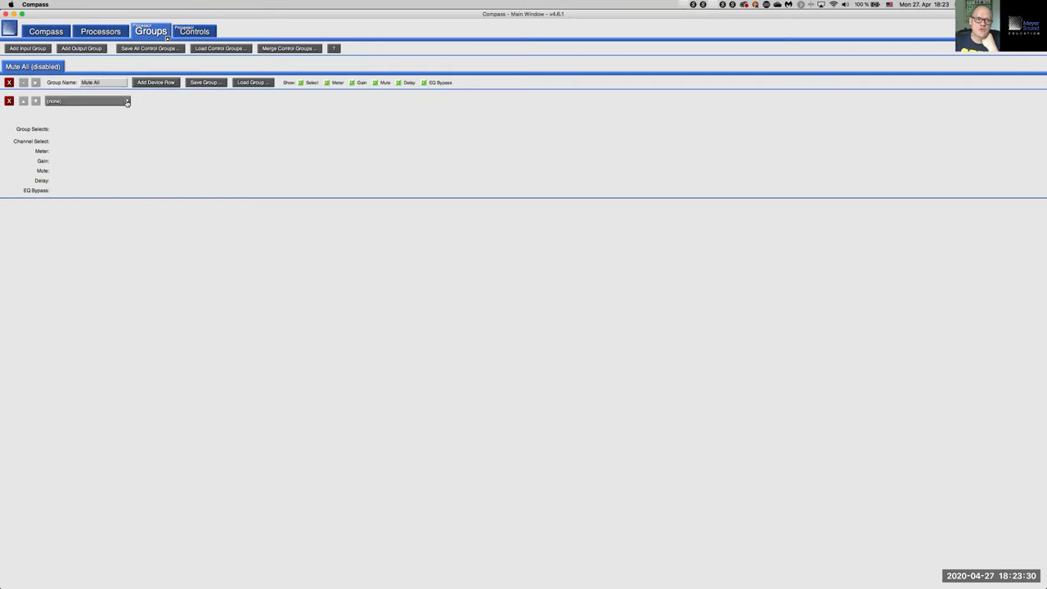
pyautogui.click(128, 100)
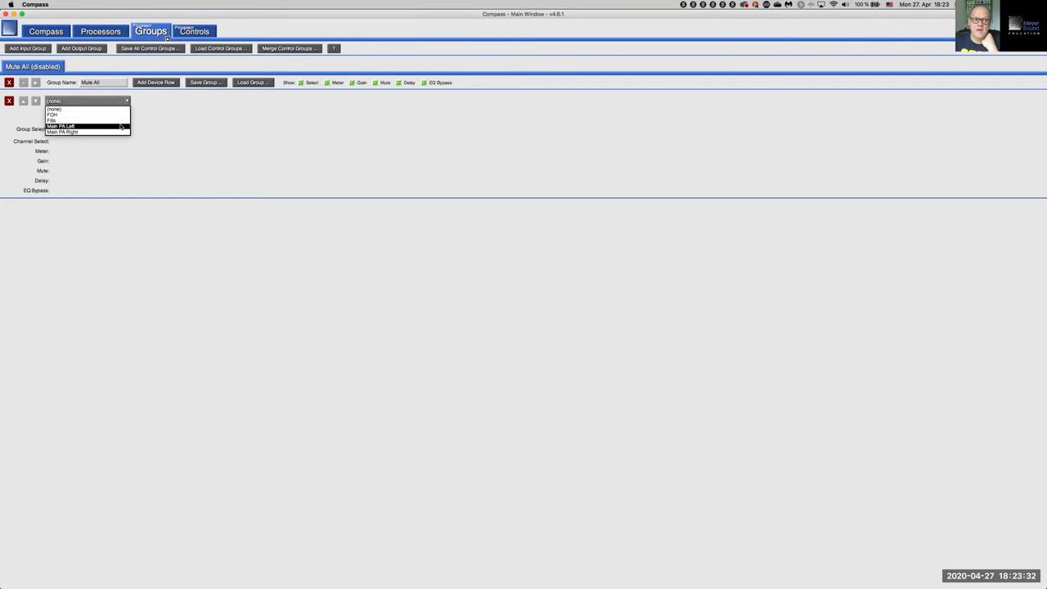
pyautogui.click(119, 126)
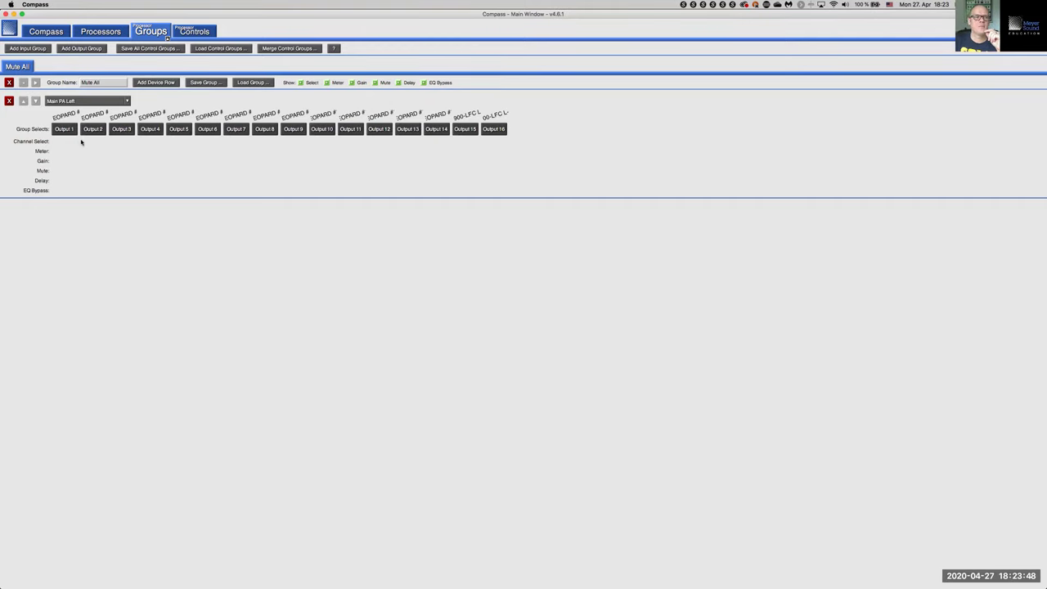
# Include outputs 1 to 16 of Main PA Left in the Mute All group, keeping the group name.
pyautogui.click(64, 128)
pyautogui.click(92, 129)
pyautogui.click(121, 129)
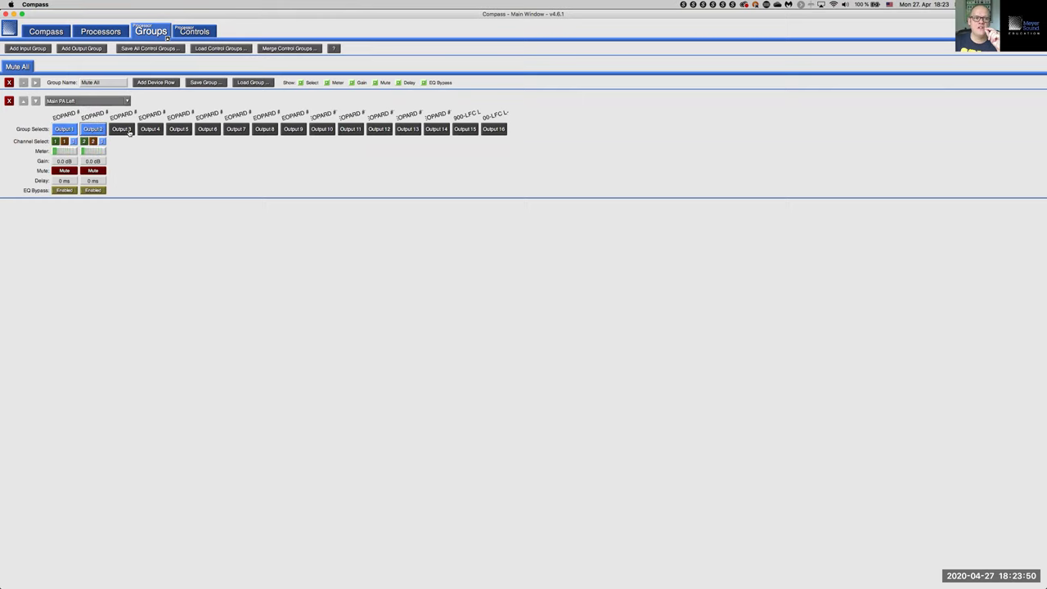
pyautogui.click(150, 130)
pyautogui.click(178, 129)
pyautogui.click(207, 129)
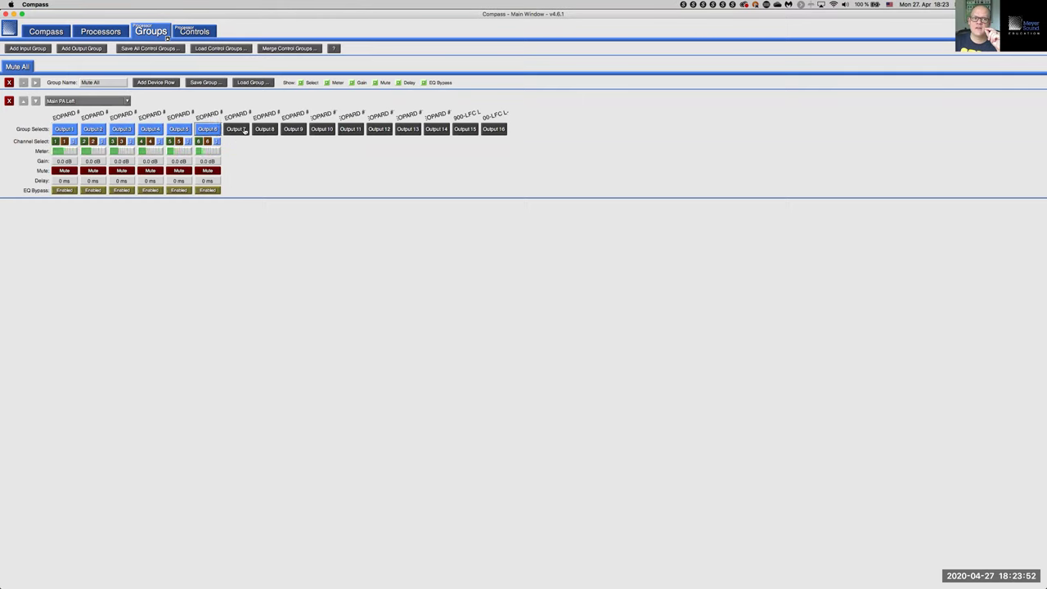
pyautogui.click(235, 129)
pyautogui.click(267, 129)
pyautogui.click(293, 130)
pyautogui.click(322, 129)
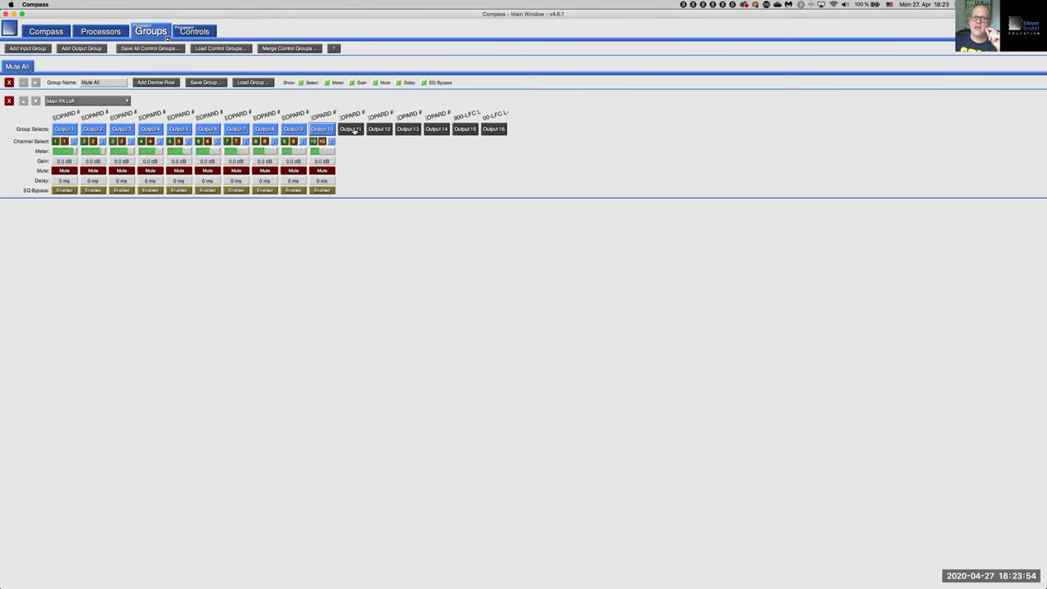
pyautogui.click(350, 129)
pyautogui.click(379, 129)
pyautogui.click(407, 129)
pyautogui.click(436, 129)
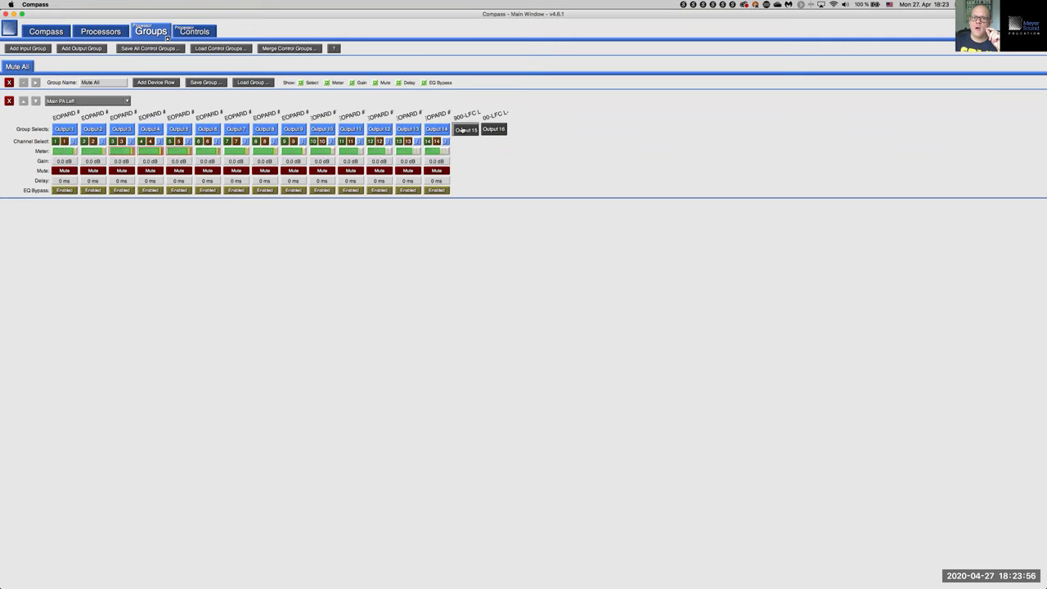
pyautogui.click(464, 130)
pyautogui.click(501, 129)
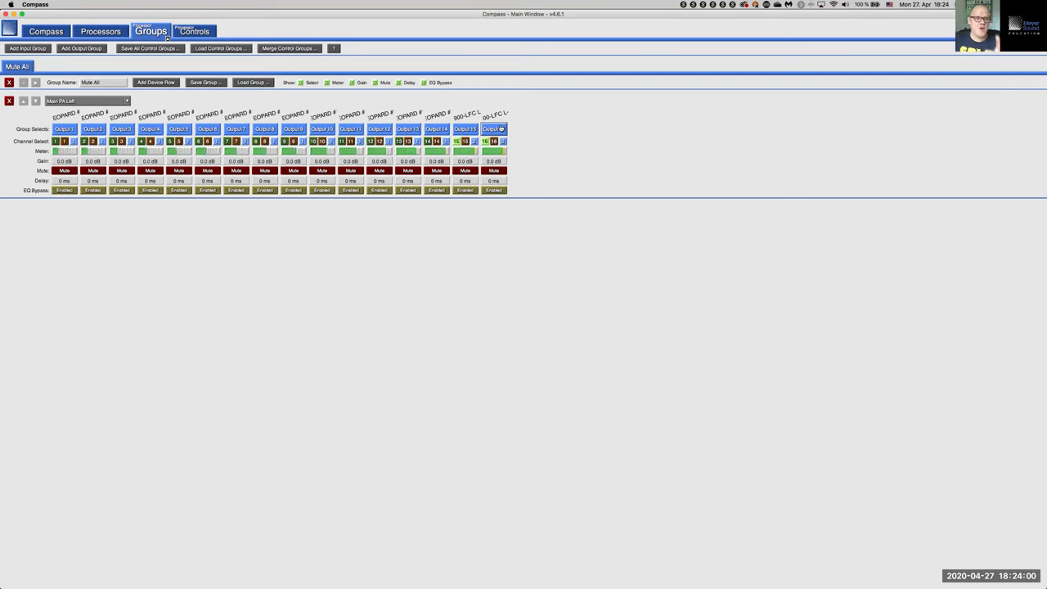
pyautogui.tripleClick(106, 79)
pyautogui.click(55, 83)
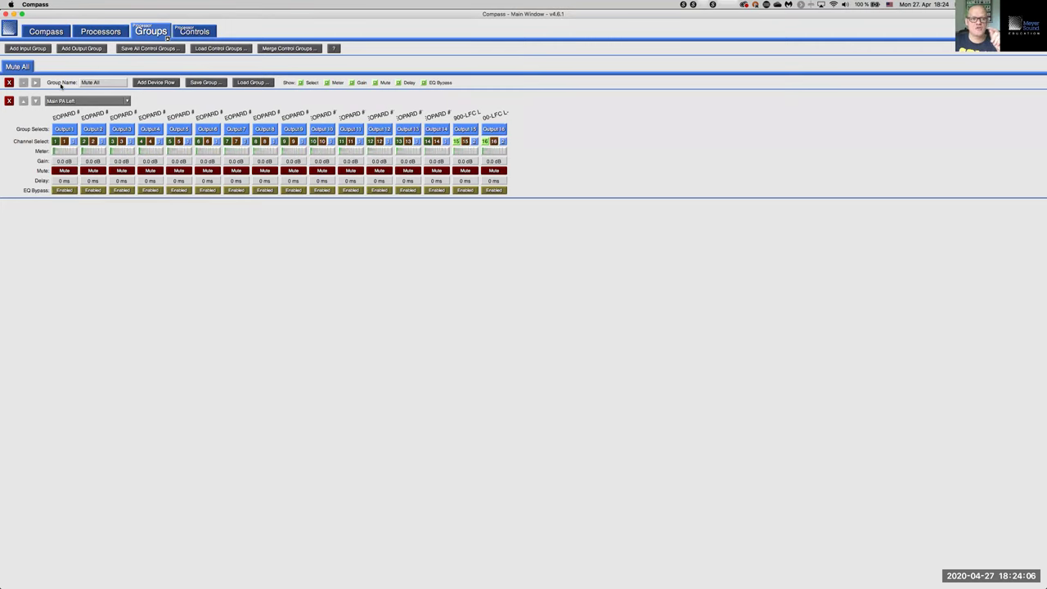
# Add a second device row to the Mute All group and assign it to Main PA Right.
pyautogui.click(164, 83)
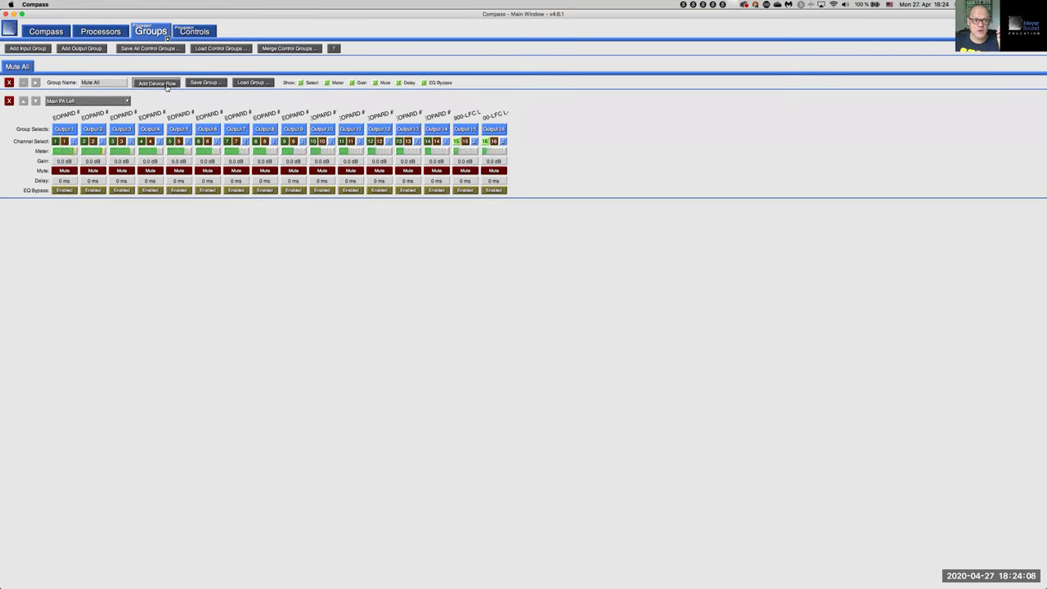
pyautogui.click(129, 206)
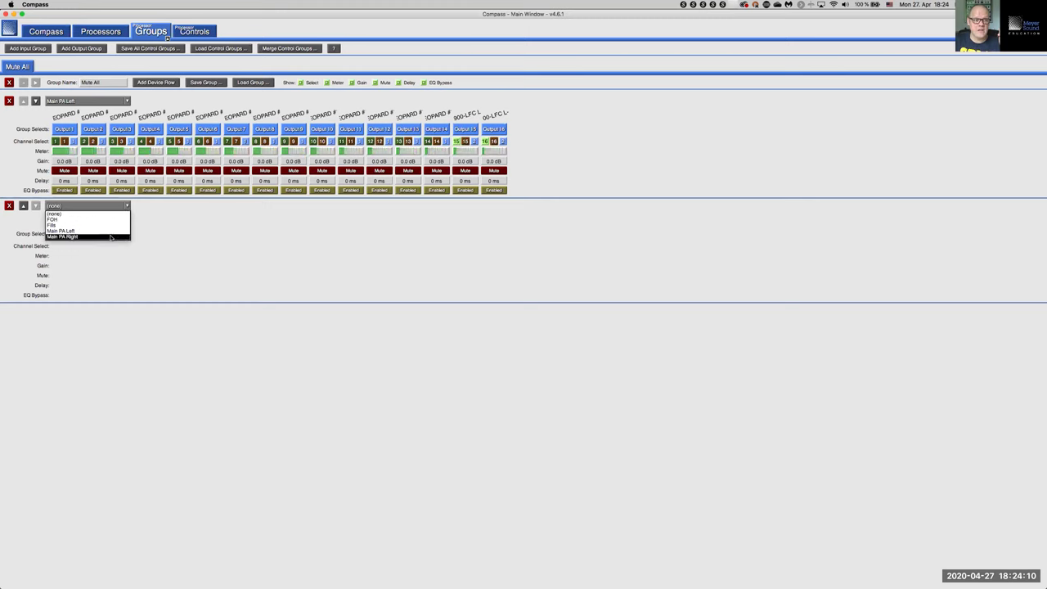
pyautogui.click(111, 237)
# Include outputs 1 to 16 of Main PA Right in the Mute All group.
pyautogui.click(64, 234)
pyautogui.click(92, 234)
pyautogui.click(121, 234)
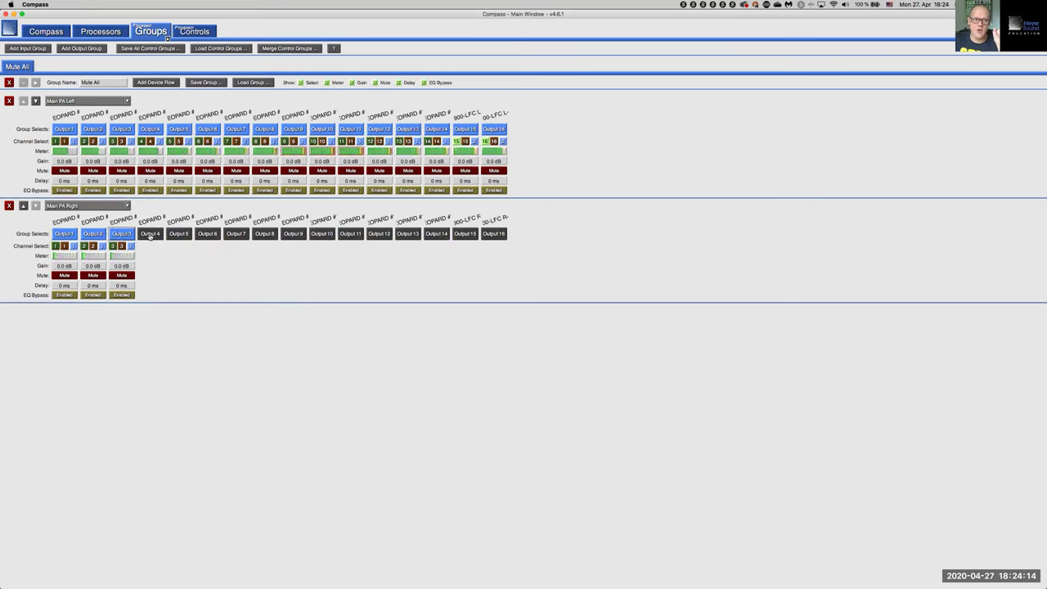
pyautogui.click(150, 234)
pyautogui.click(179, 234)
pyautogui.click(206, 234)
pyautogui.click(236, 234)
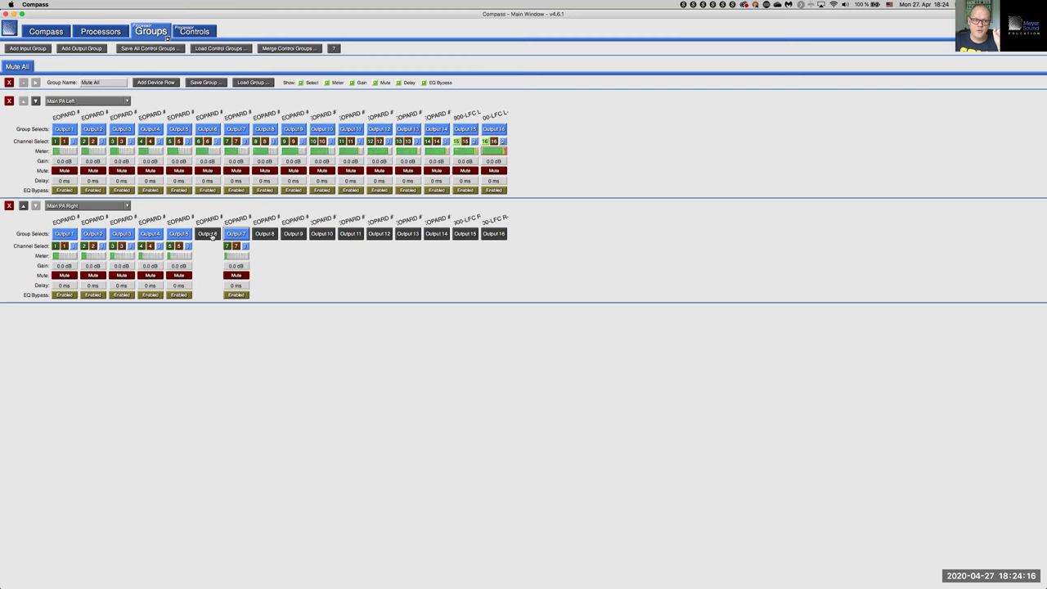
pyautogui.click(265, 234)
pyautogui.click(293, 234)
pyautogui.click(321, 234)
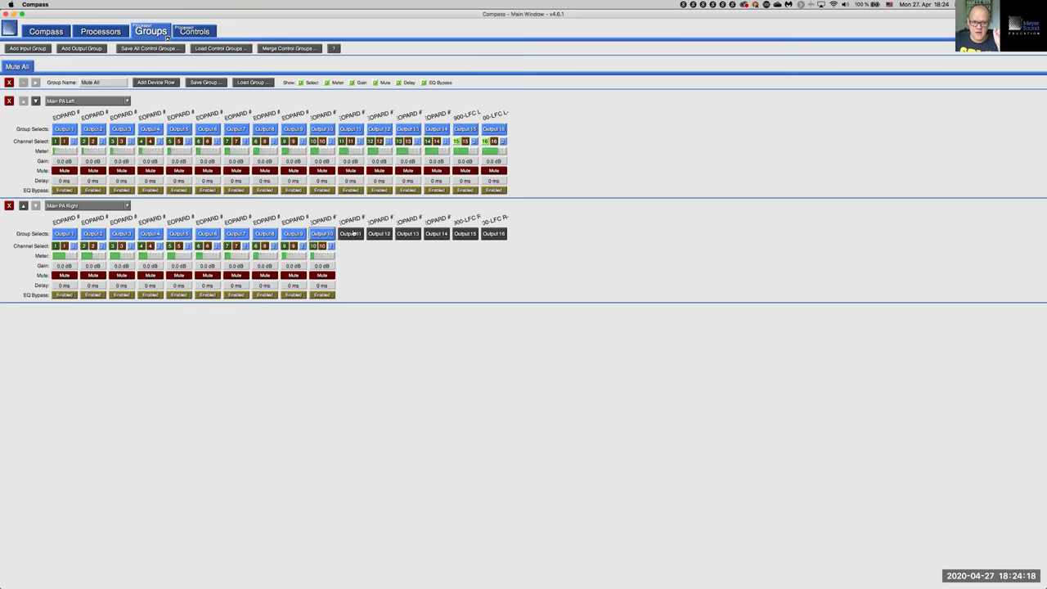
pyautogui.click(350, 234)
pyautogui.click(378, 234)
pyautogui.click(411, 234)
pyautogui.click(436, 234)
pyautogui.click(465, 234)
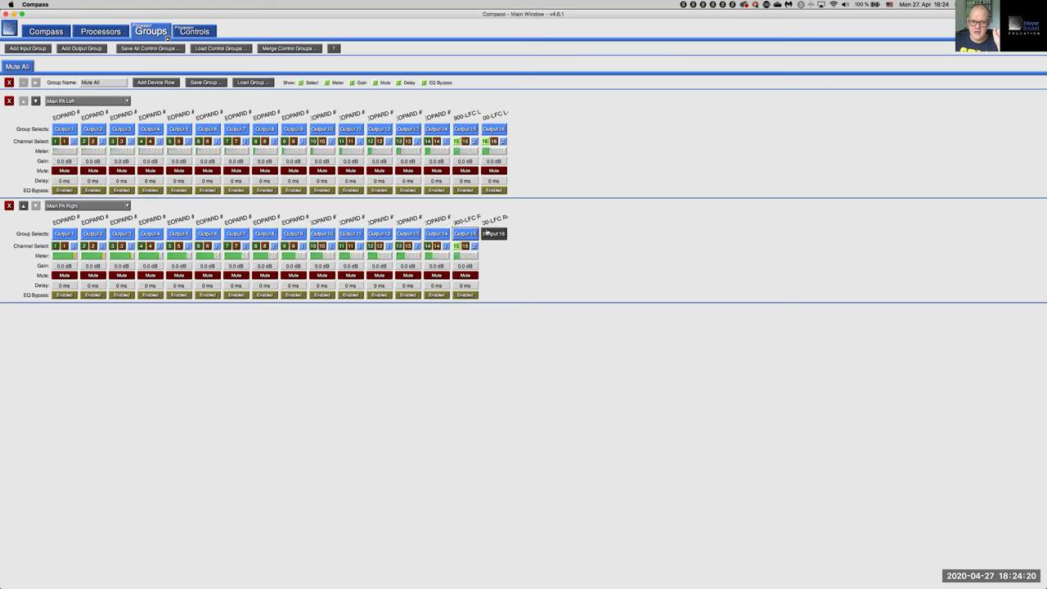
pyautogui.click(489, 234)
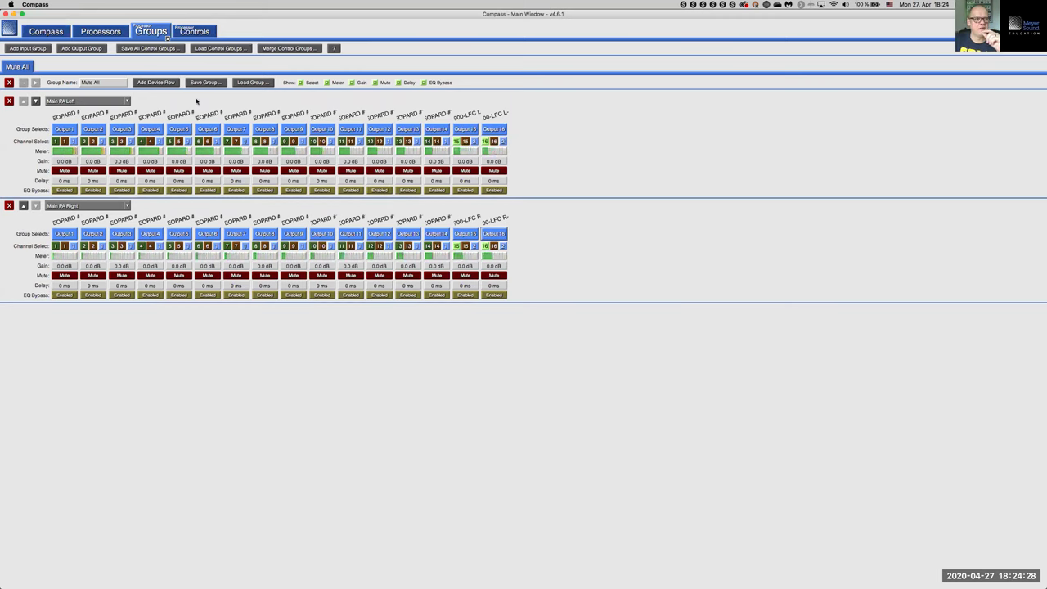
# Add a third device row to the Mute All group and assign it to Fills.
pyautogui.click(157, 83)
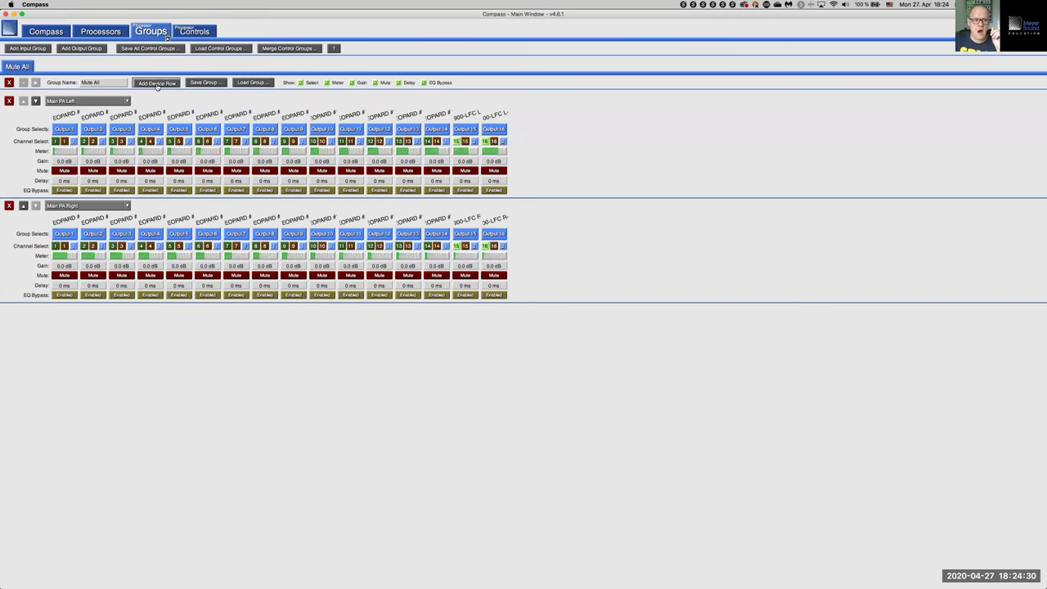
pyautogui.click(127, 312)
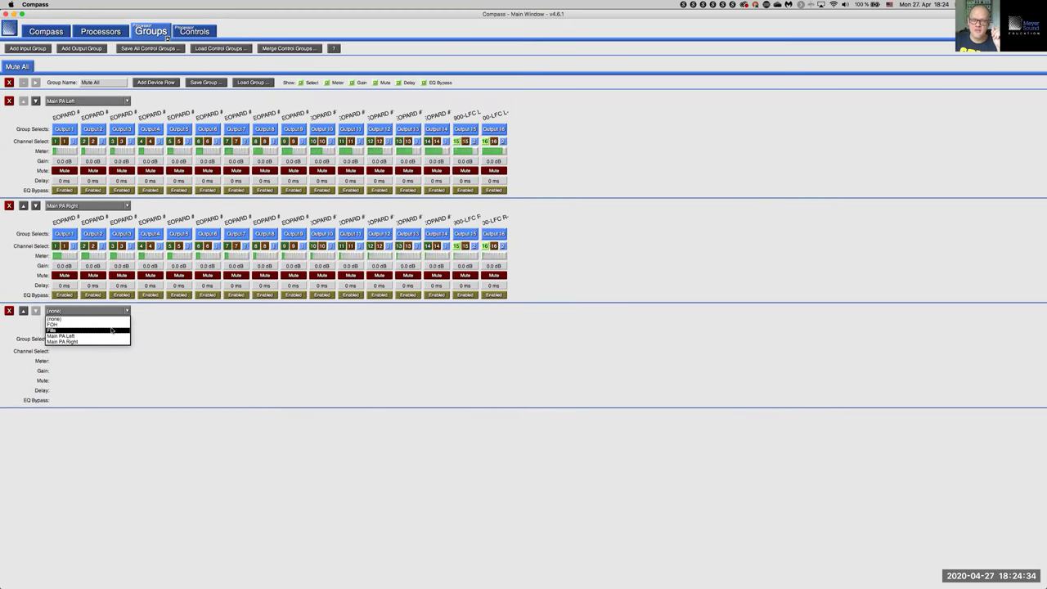
pyautogui.click(112, 330)
# Include outputs 1 to 12 of Fills in the Mute All group.
pyautogui.click(69, 339)
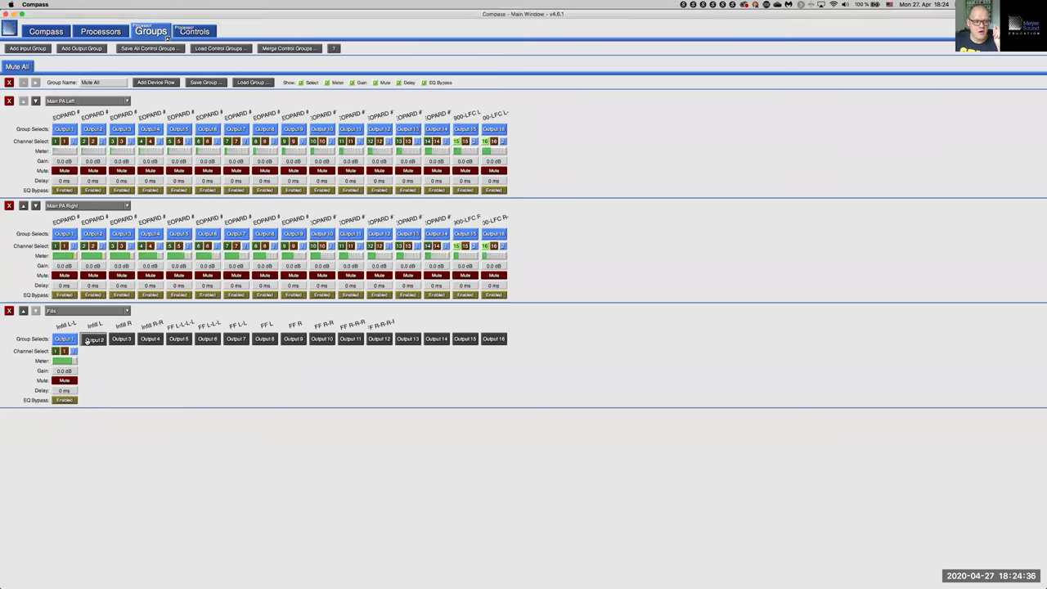
pyautogui.click(87, 340)
pyautogui.click(121, 339)
pyautogui.click(151, 341)
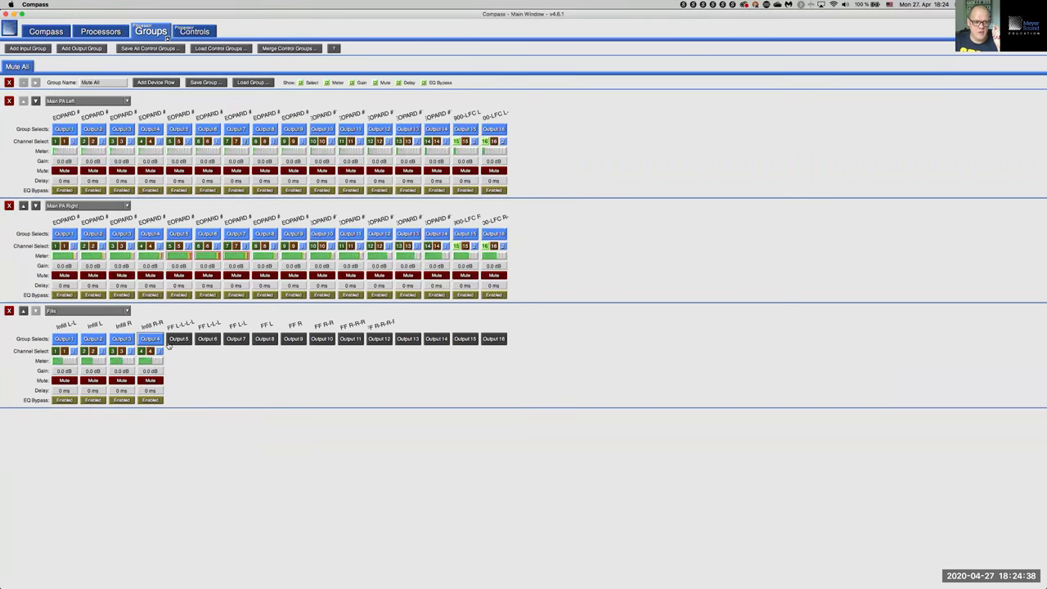
pyautogui.click(178, 338)
pyautogui.click(207, 338)
pyautogui.click(236, 338)
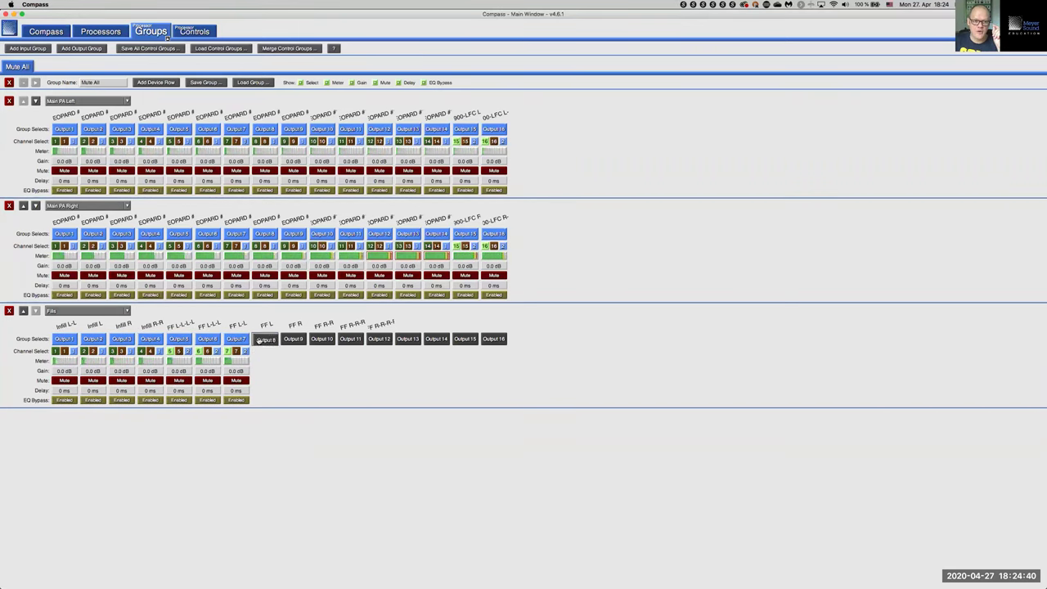
pyautogui.click(264, 339)
pyautogui.click(293, 338)
pyautogui.click(322, 339)
pyautogui.click(350, 339)
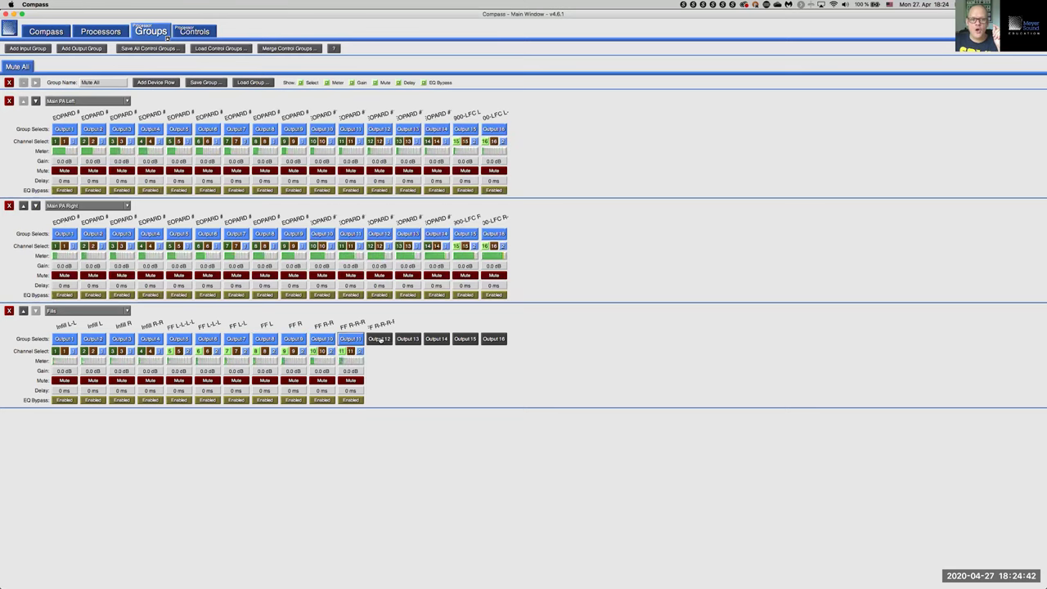
pyautogui.click(381, 339)
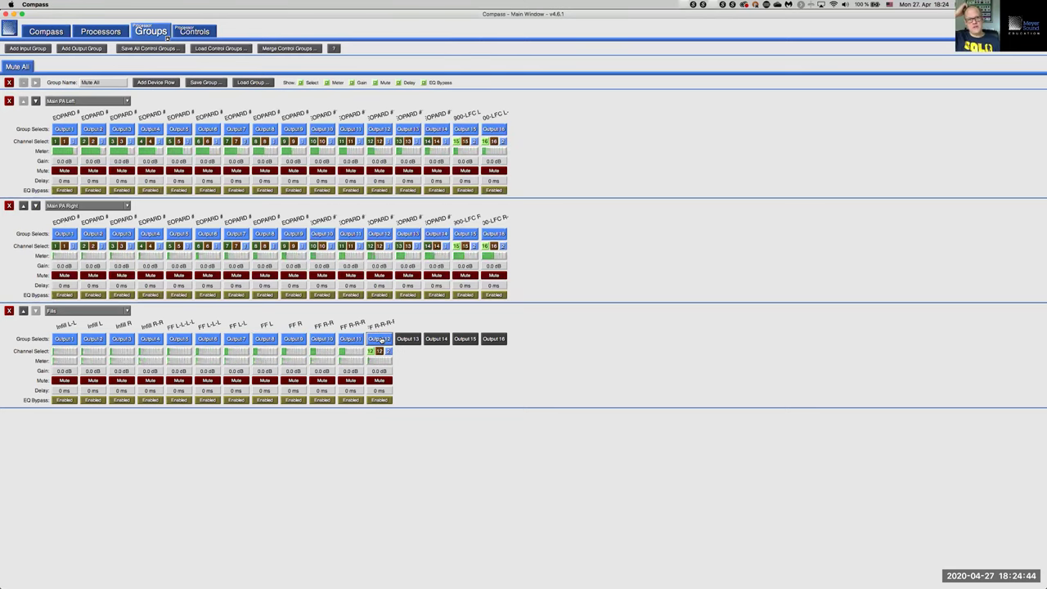
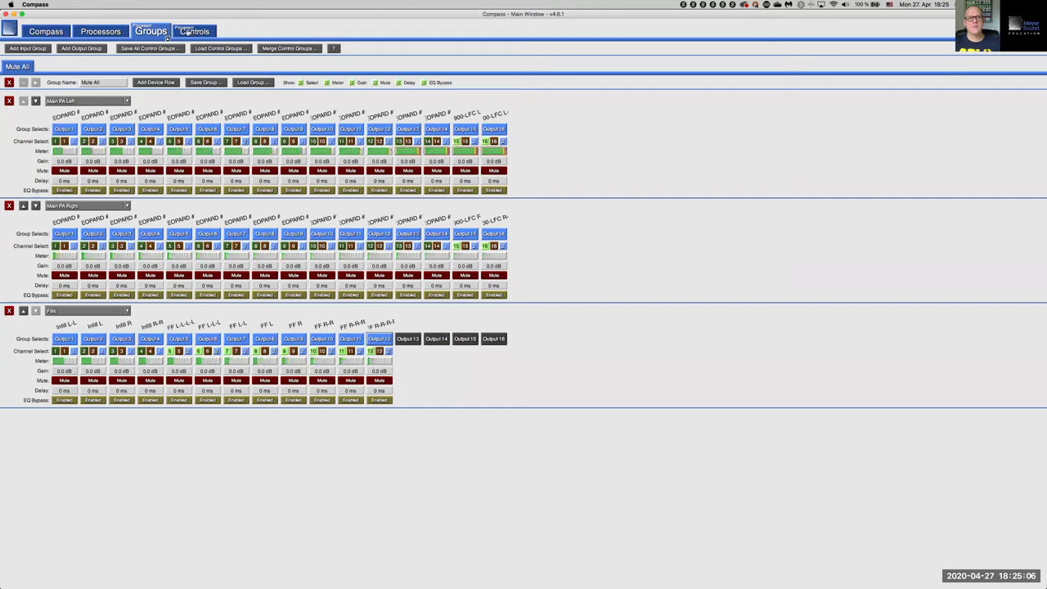
# Add a new processor control page and name it My Control Page.
pyautogui.click(193, 32)
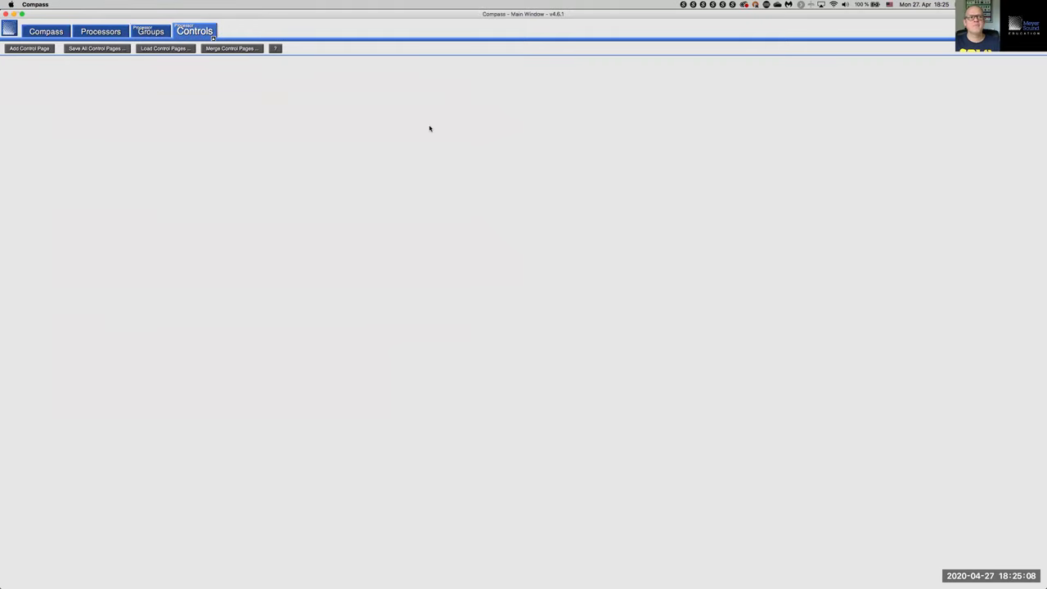
pyautogui.click(45, 49)
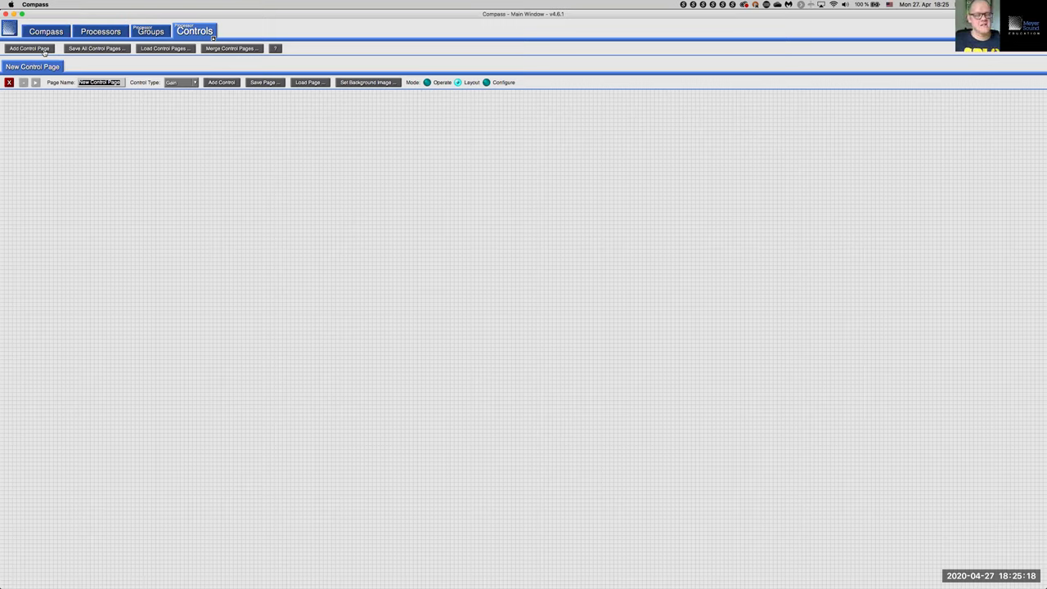
pyautogui.click(90, 82)
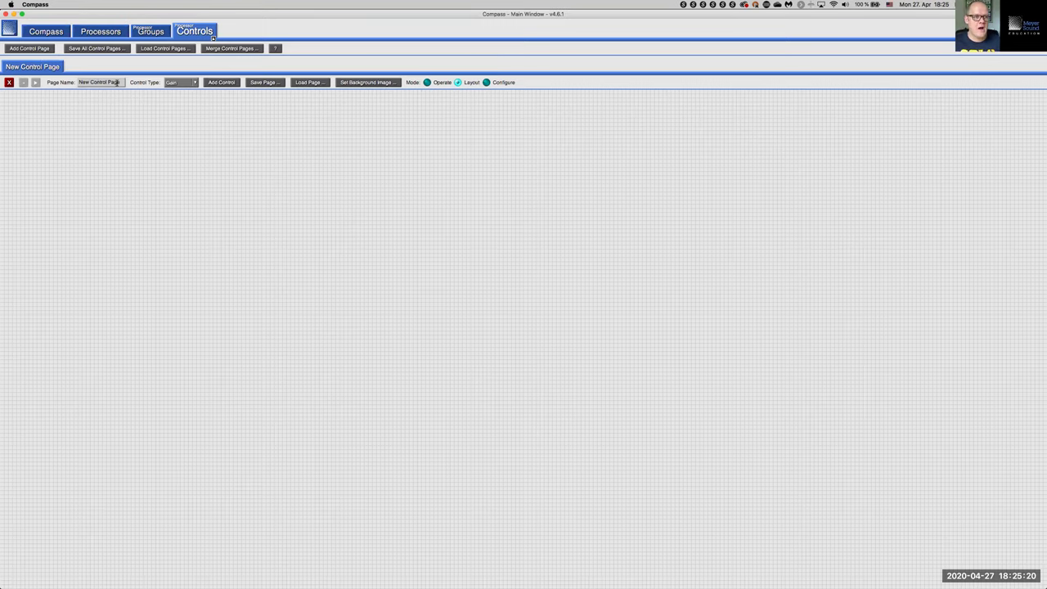
pyautogui.tripleClick(119, 82)
pyautogui.write('My Control Page')
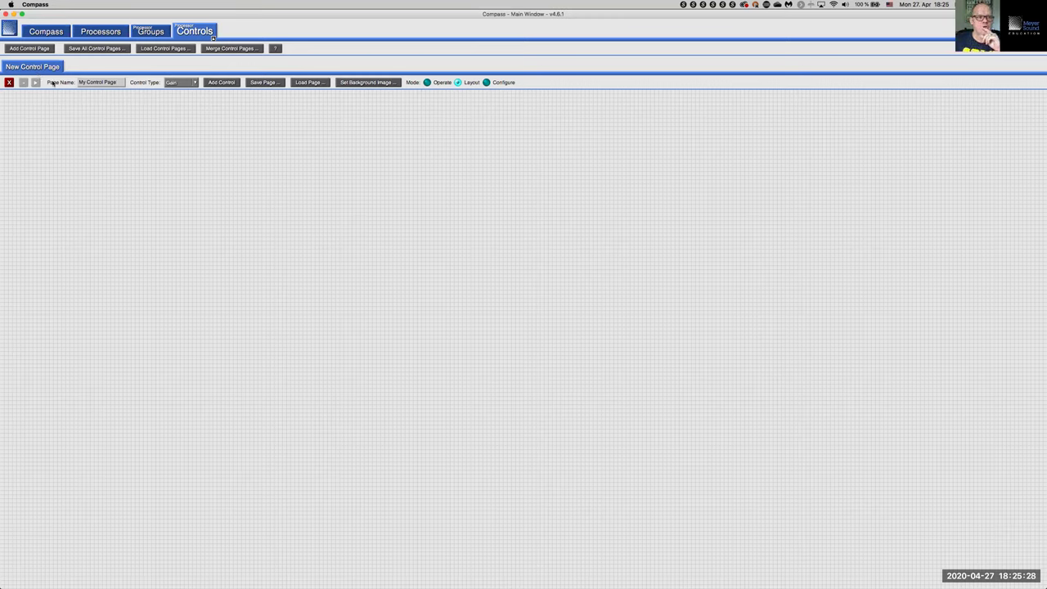
pyautogui.click(55, 82)
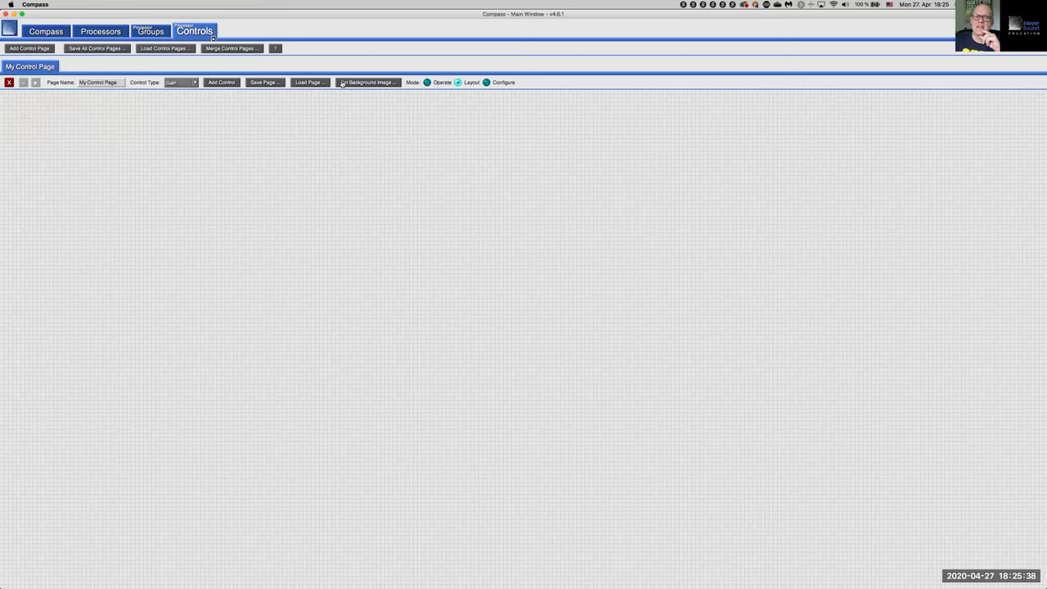
# Set Background_Pic.png as the background image of My Control Page.
pyautogui.click(380, 87)
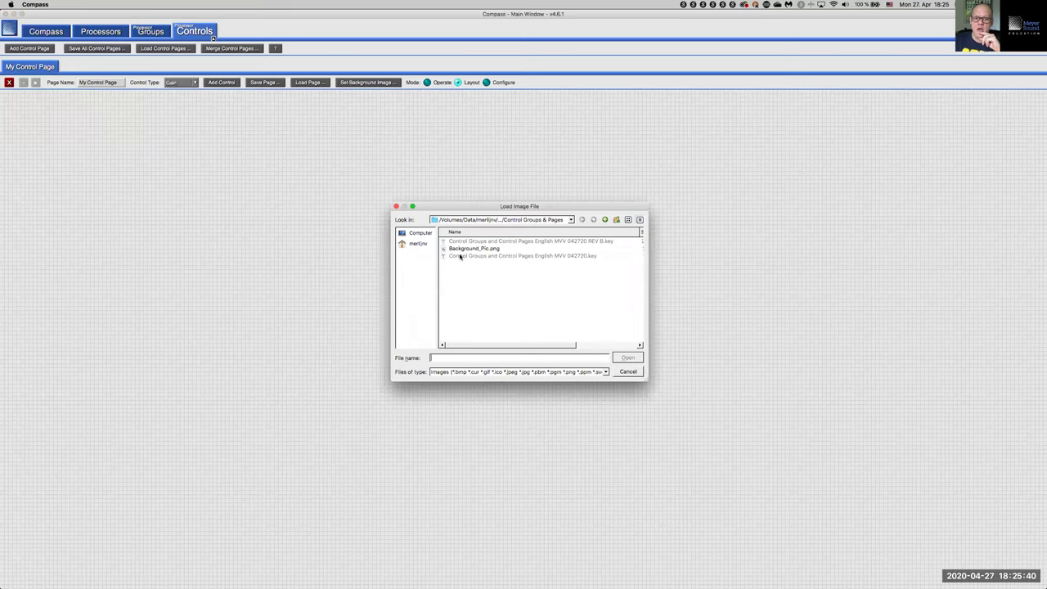
pyautogui.click(462, 250)
pyautogui.click(628, 357)
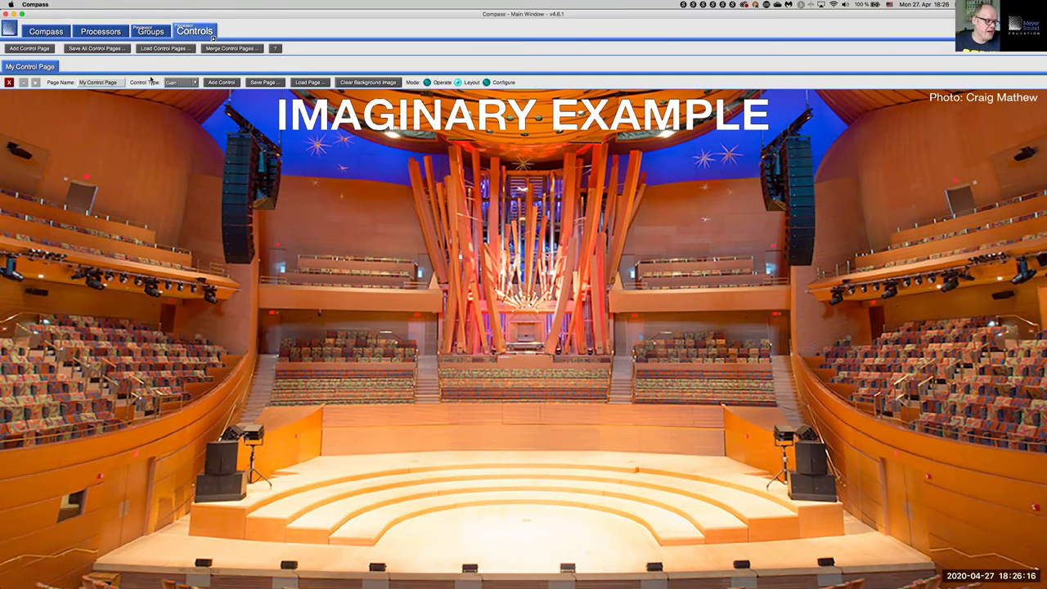
# Add a Mute control to My Control Page.
pyautogui.click(195, 83)
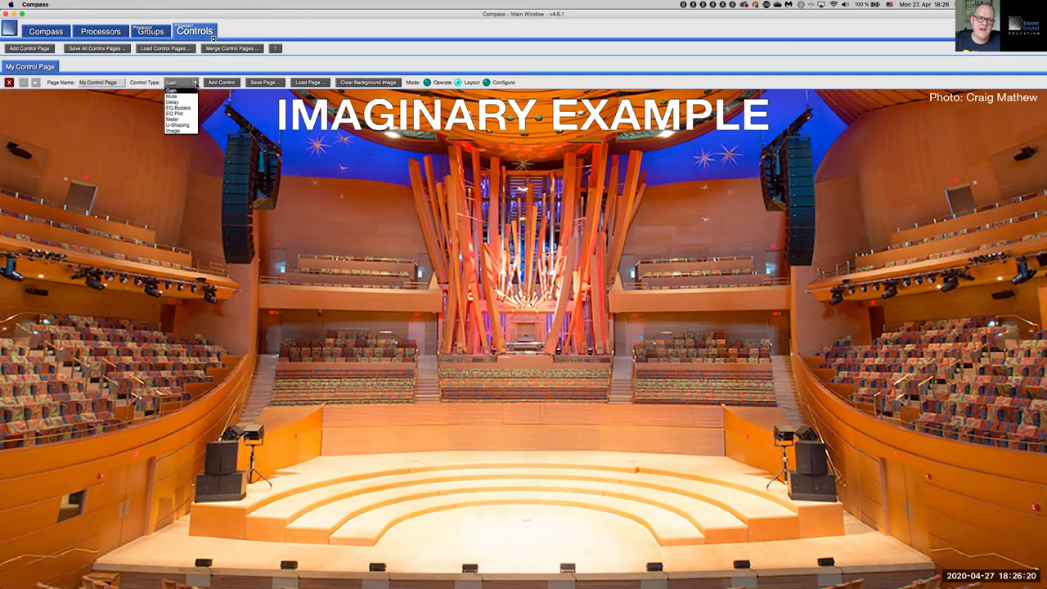
pyautogui.click(188, 97)
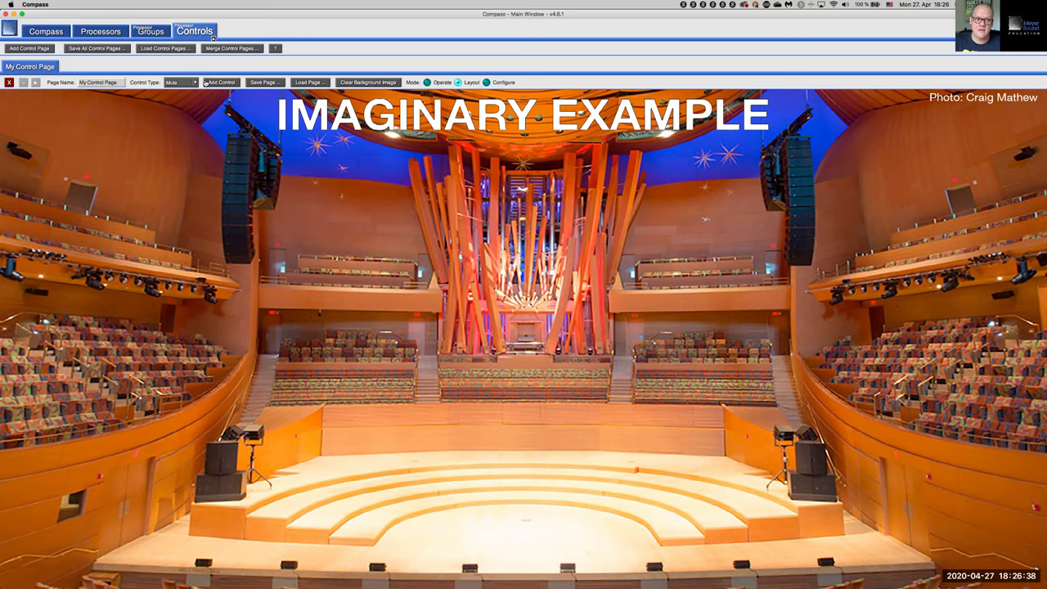
pyautogui.click(210, 83)
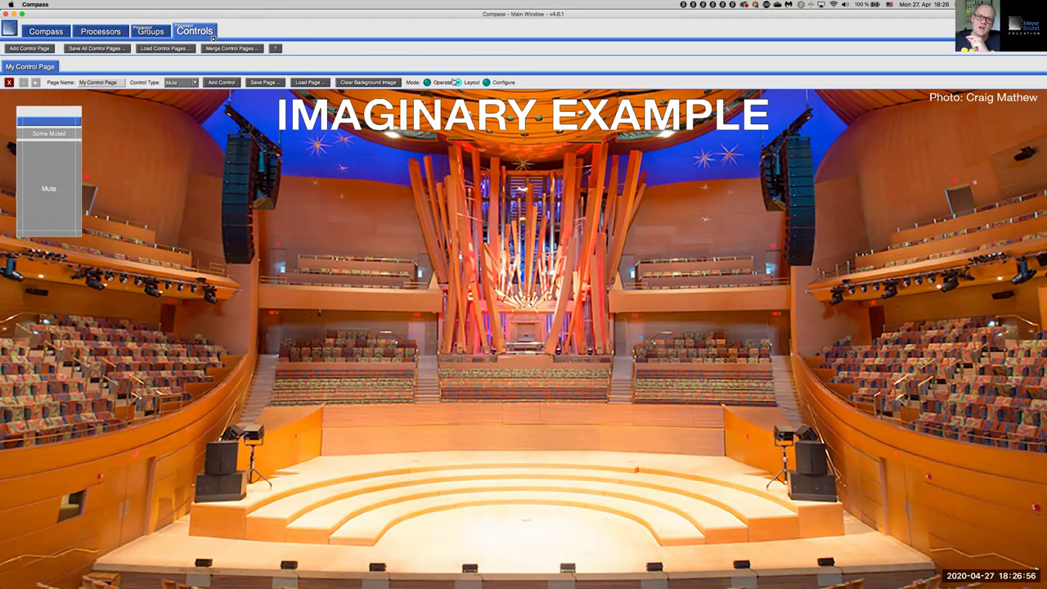
# Move the Mute control over the organ in the background picture and resize it to about 39 x 34 grid units.
pyautogui.moveTo(58, 157); pyautogui.dragTo(591, 266)
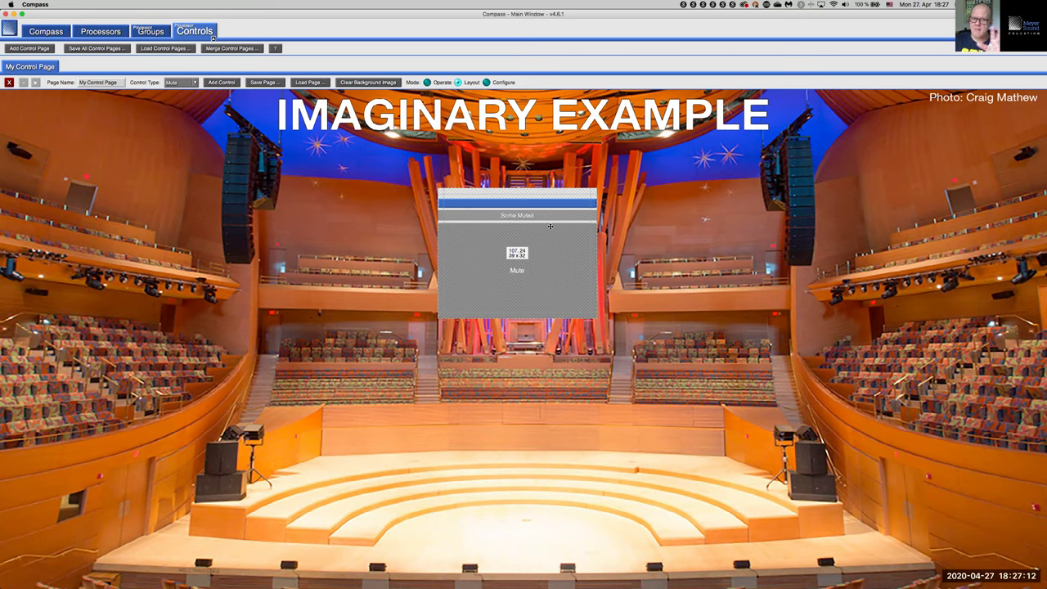
pyautogui.moveTo(538, 187); pyautogui.dragTo(538, 212)
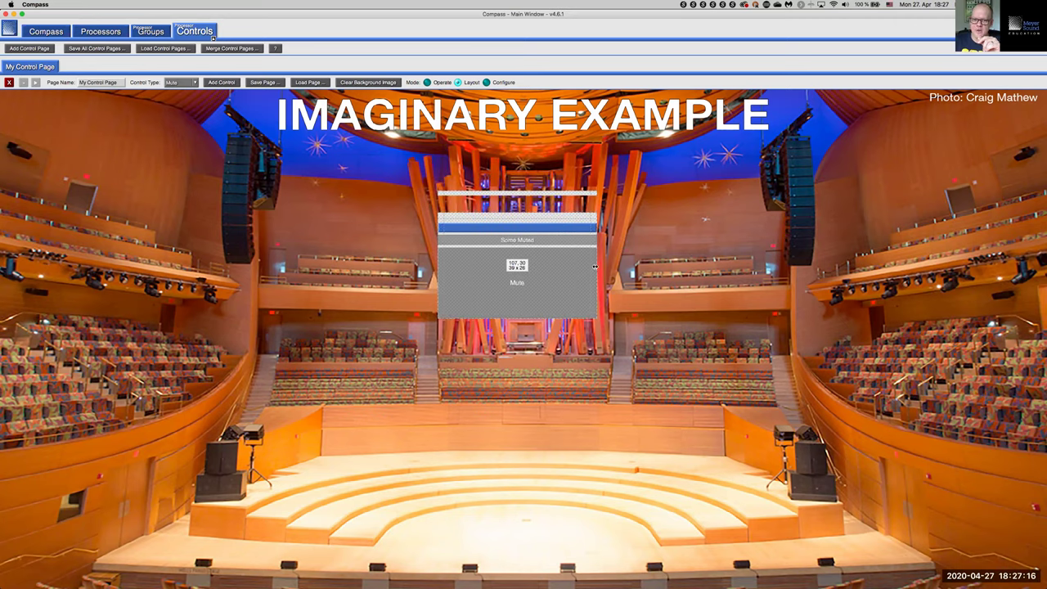
pyautogui.moveTo(547, 270); pyautogui.dragTo(555, 254)
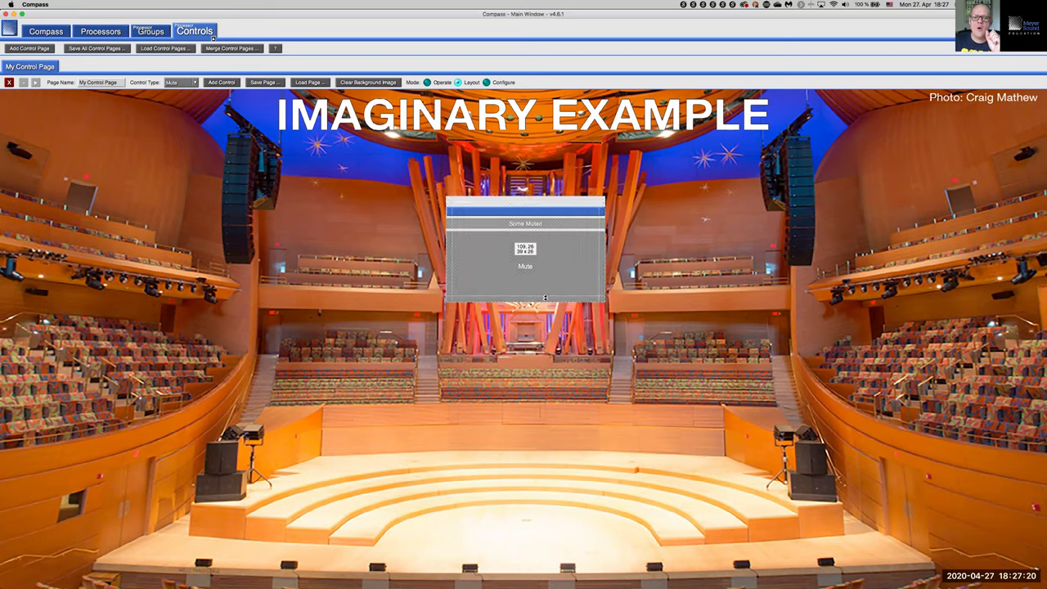
pyautogui.moveTo(546, 299)
pyautogui.mouseDown()
pyautogui.moveTo(549, 312)
pyautogui.moveTo(549, 300)
pyautogui.mouseUp()
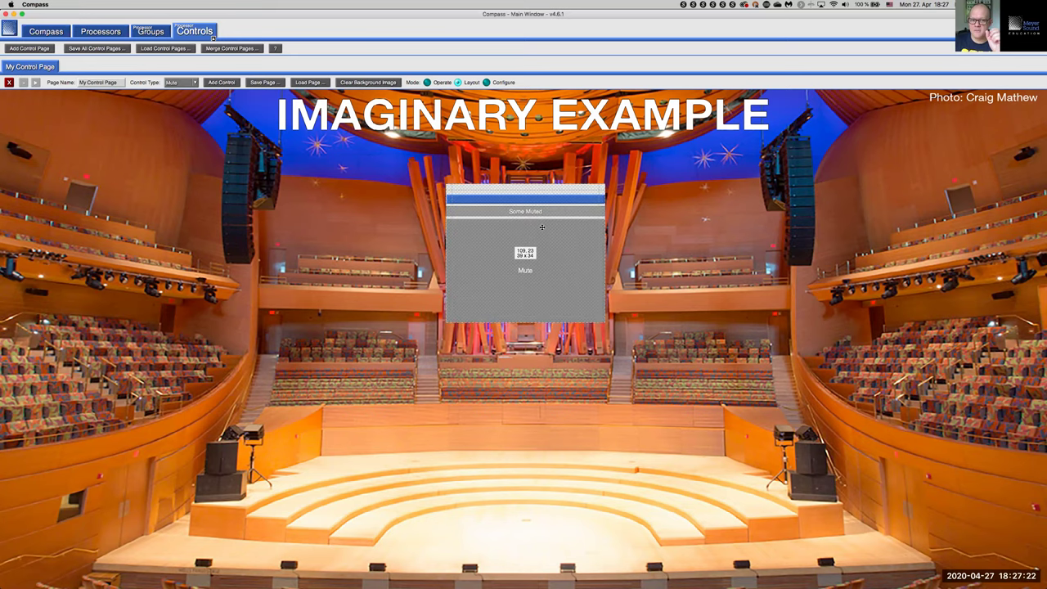
# Configure the Mute control with the label Mute All, label display turned off, and the Mute All group assigned.
pyautogui.click(487, 83)
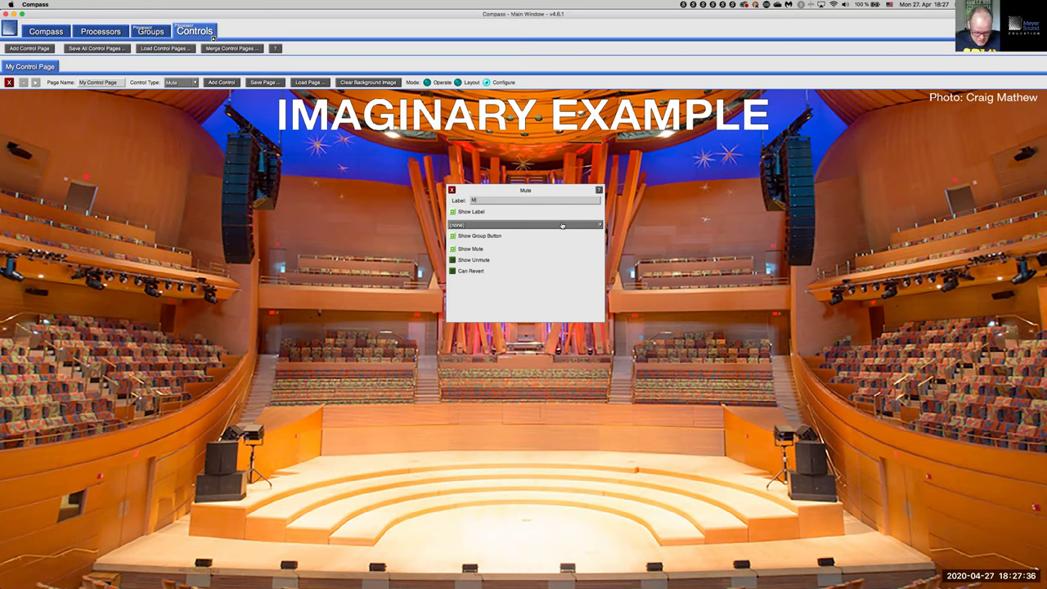
pyautogui.write('e All')
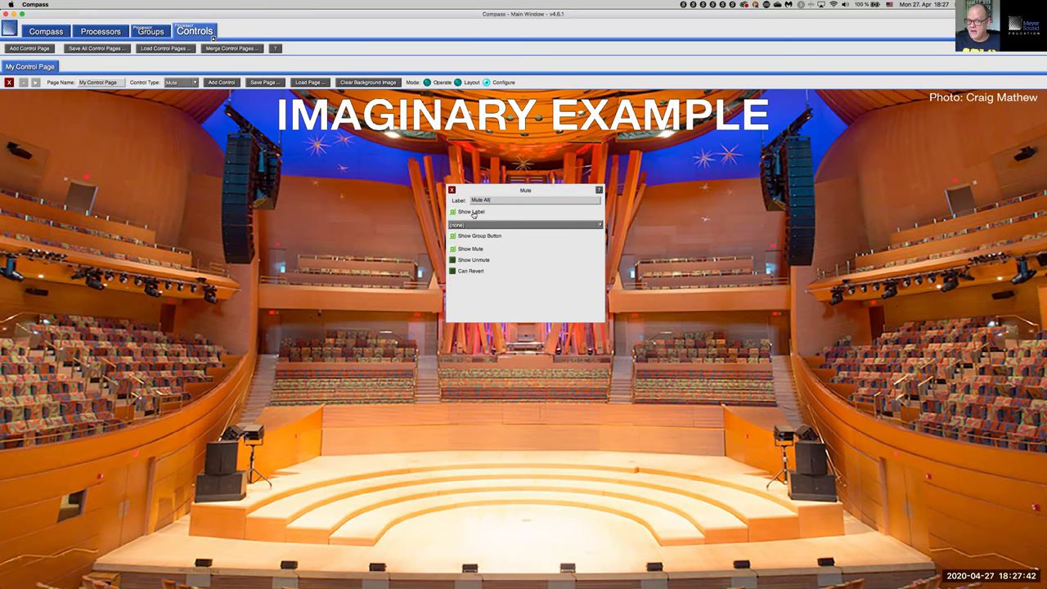
pyautogui.click(458, 214)
pyautogui.click(452, 212)
pyautogui.click(458, 215)
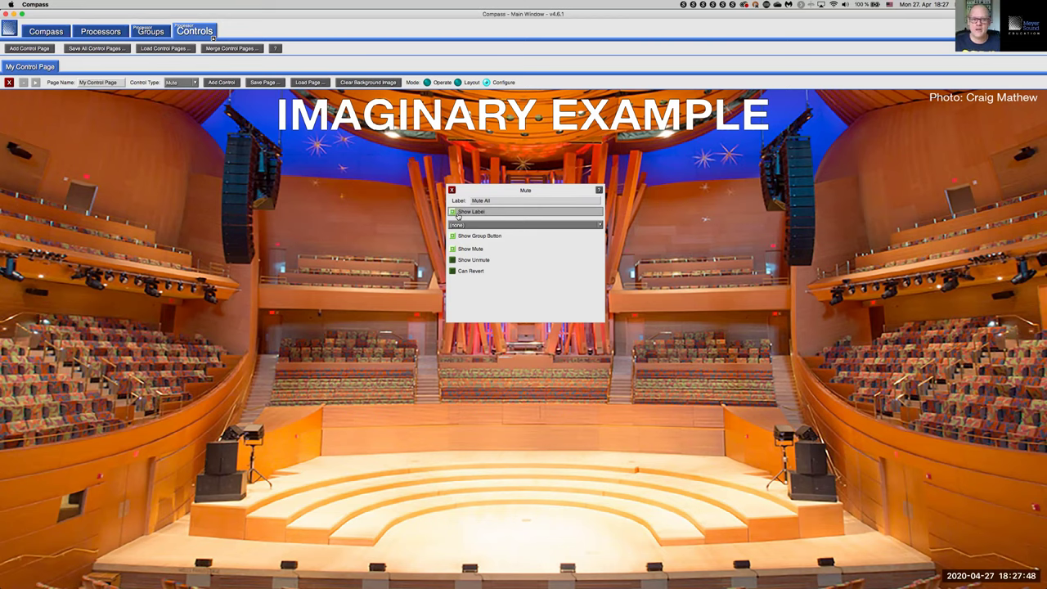
pyautogui.click(457, 214)
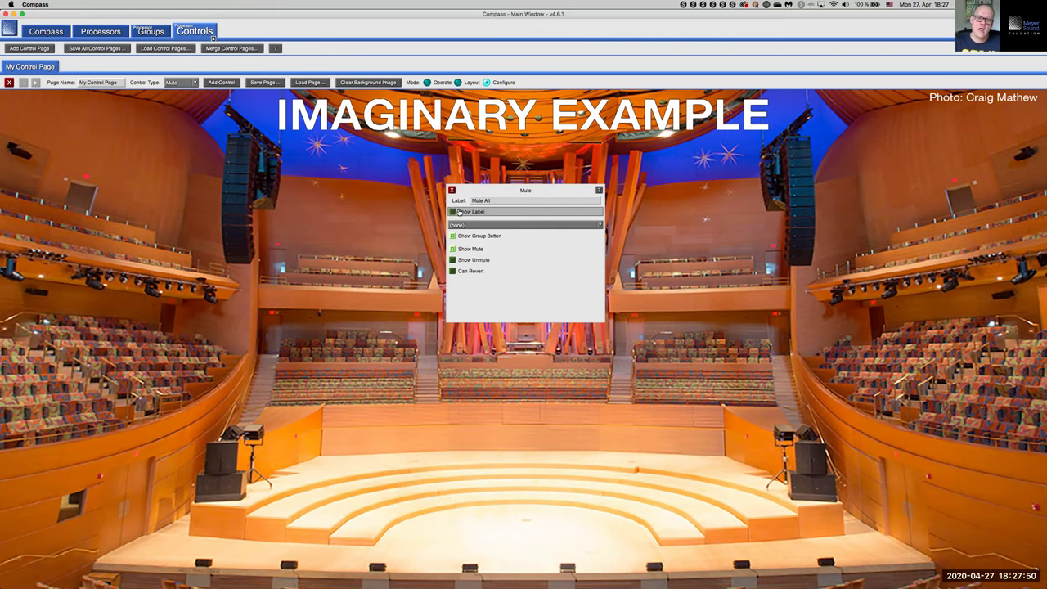
pyautogui.click(505, 225)
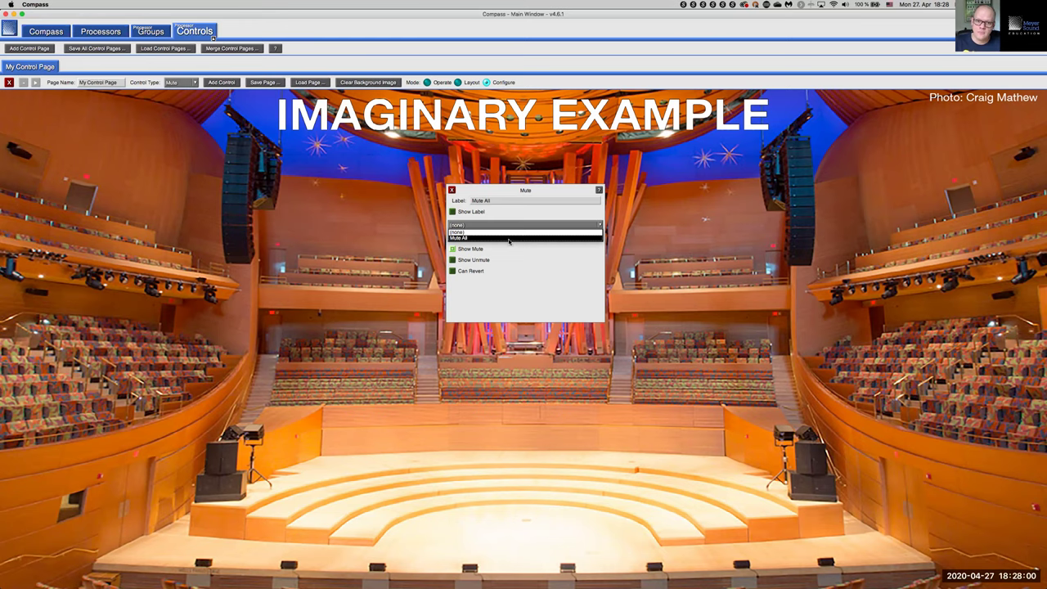
pyautogui.click(508, 238)
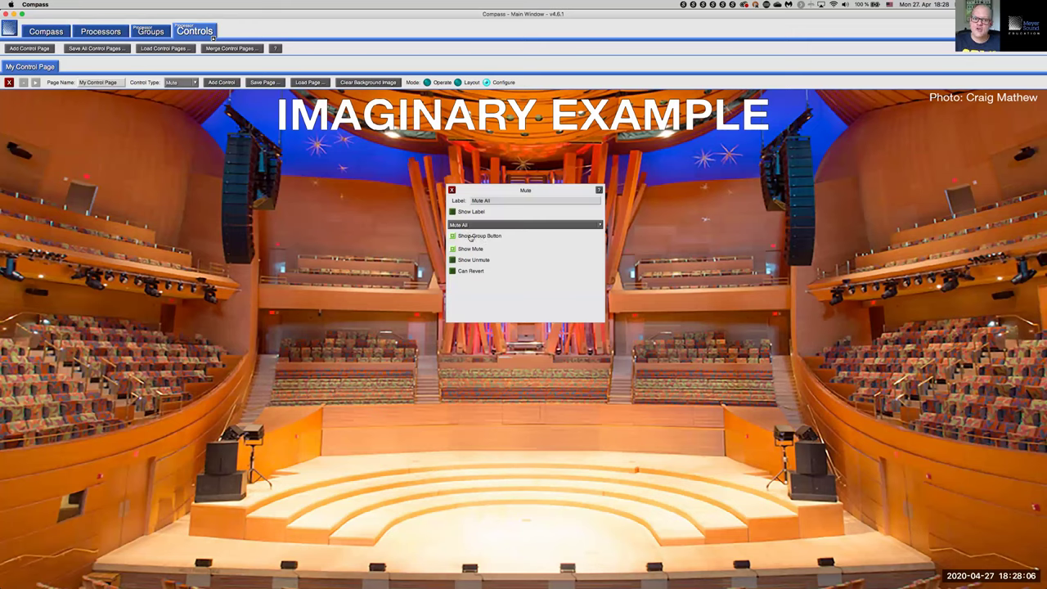
# Turn the Mute control's label display back on, keep its group button shown, and put the page in Operate mode.
pyautogui.click(472, 237)
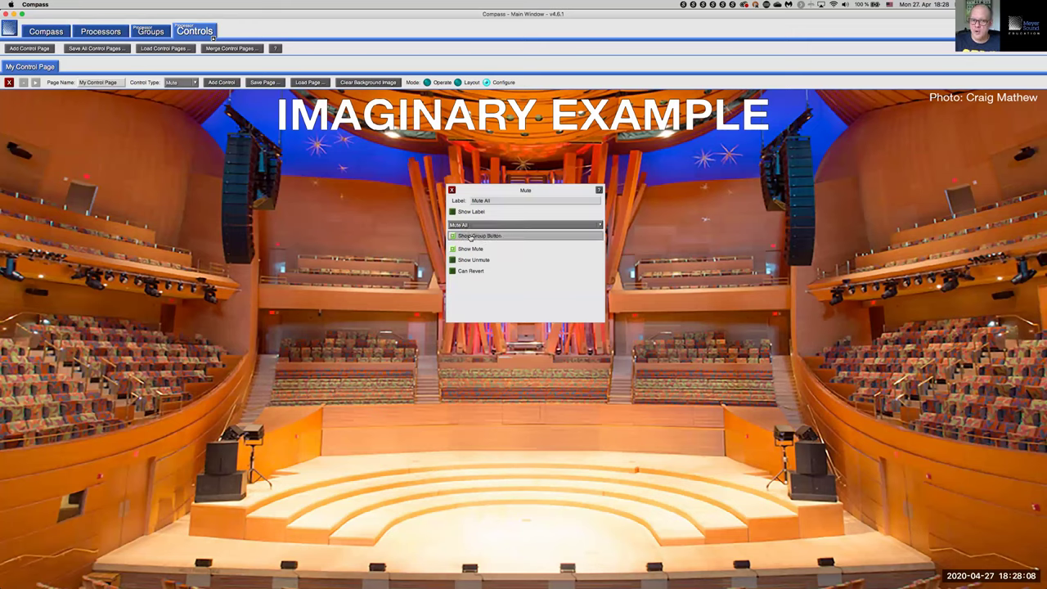
pyautogui.click(497, 199)
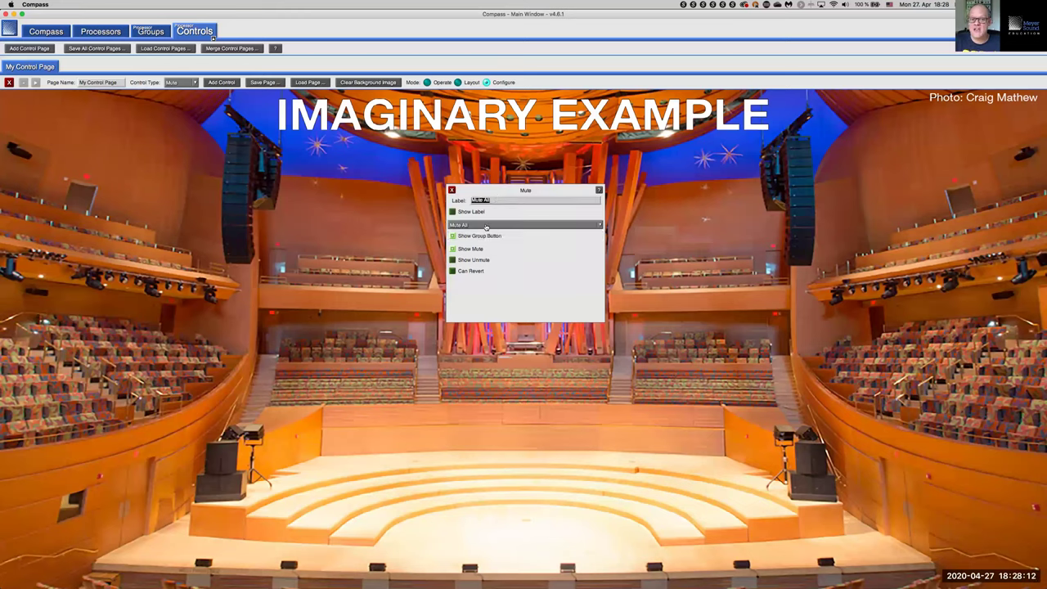
pyautogui.click(475, 212)
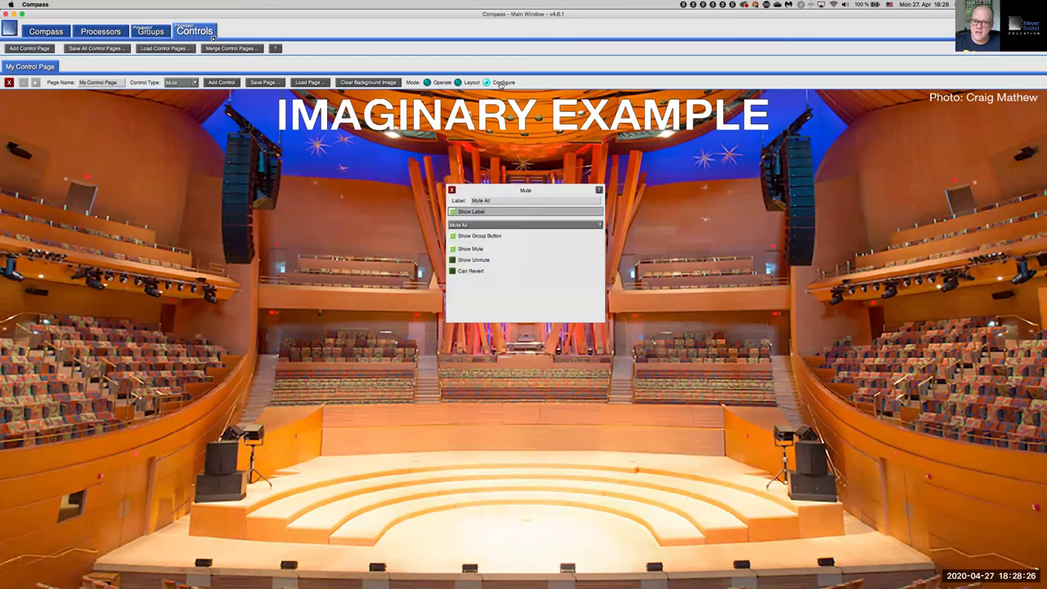
pyautogui.click(443, 83)
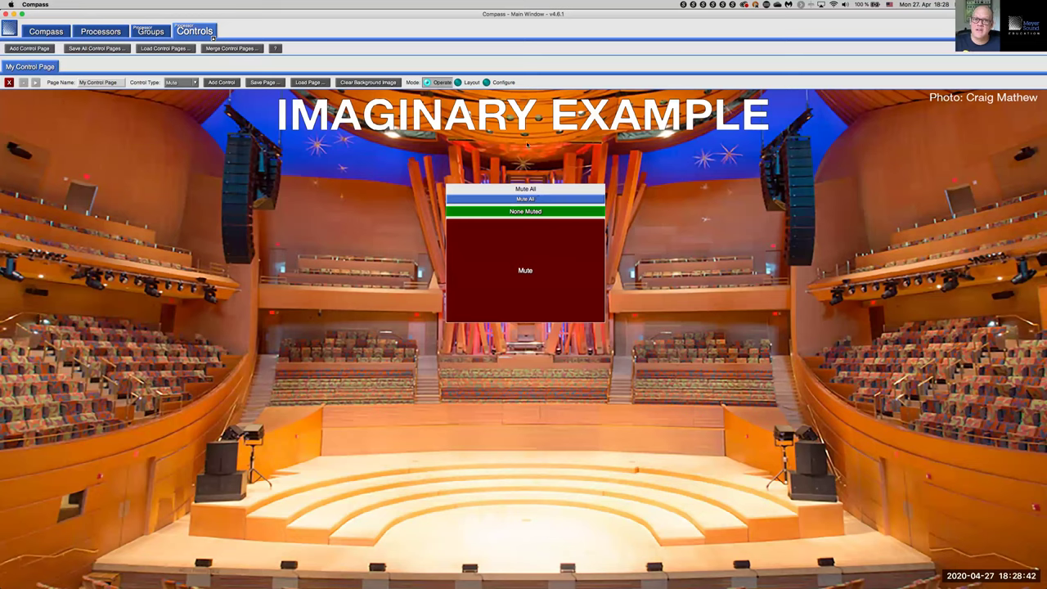
# Change the Mute control's label to "This is the Title of this Control" and return the page to Operate mode.
pyautogui.click(500, 83)
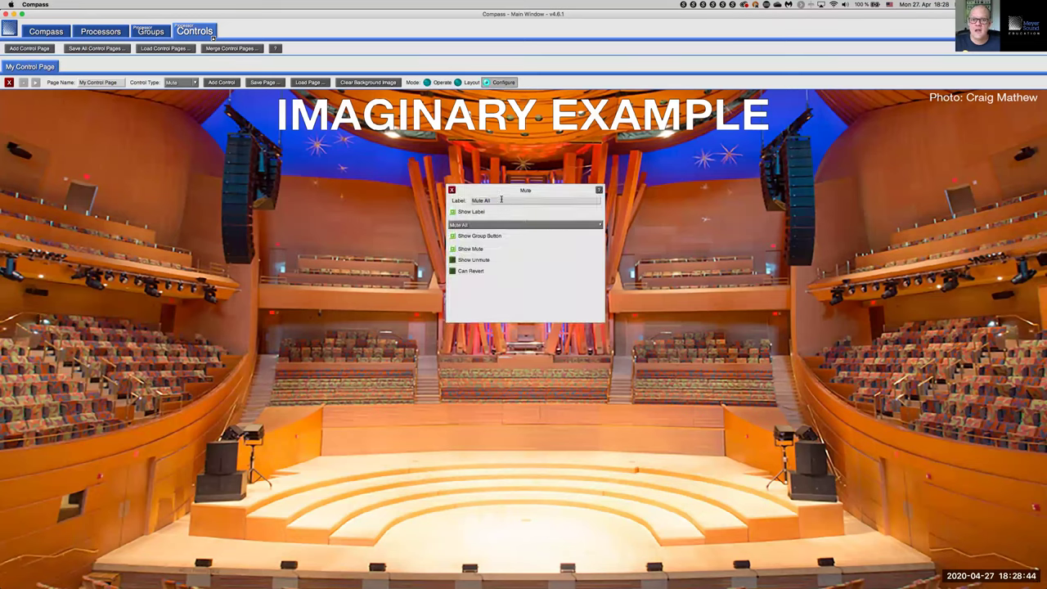
pyautogui.click(501, 199)
pyautogui.write('This is the Ti')
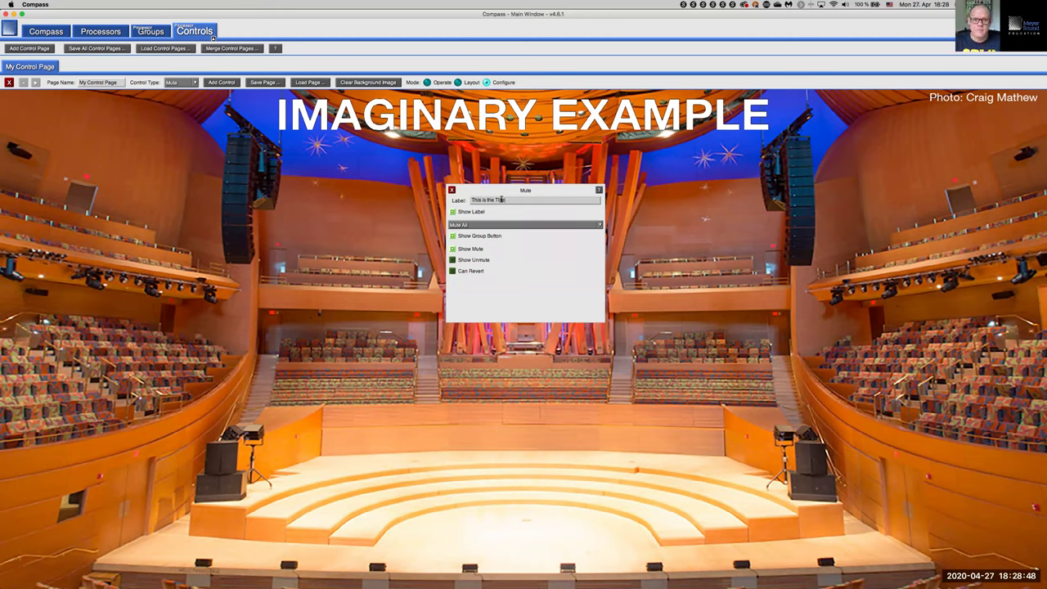
pyautogui.write('tle of this Control')
pyautogui.click(427, 83)
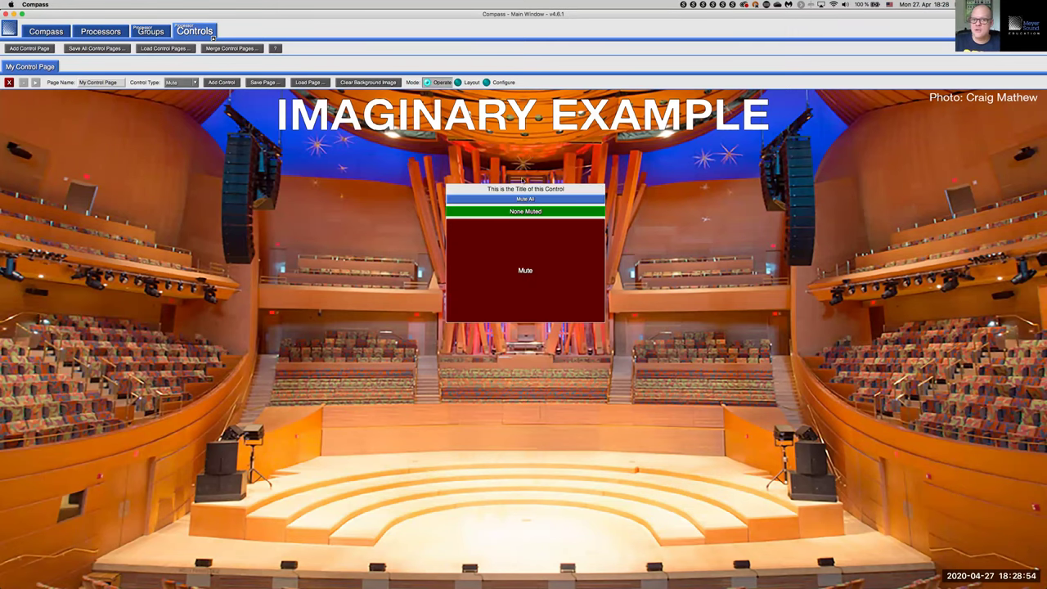
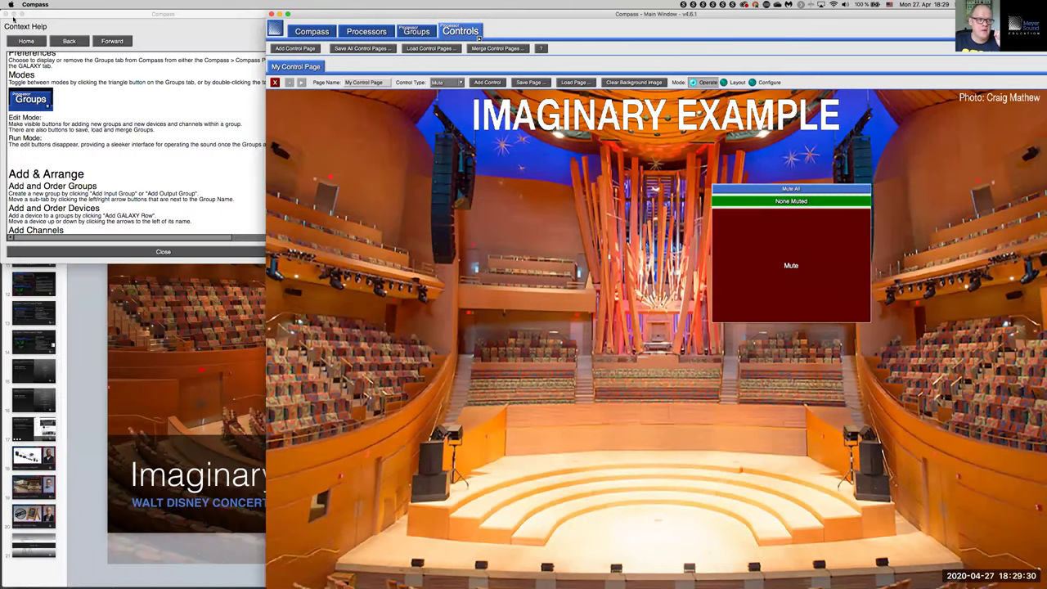
# Clear away the Context Help, presentation and Photoshop windows, dismiss the software update dialog, and return to the Compass main window.
pyautogui.click(9, 15)
pyautogui.click(16, 15)
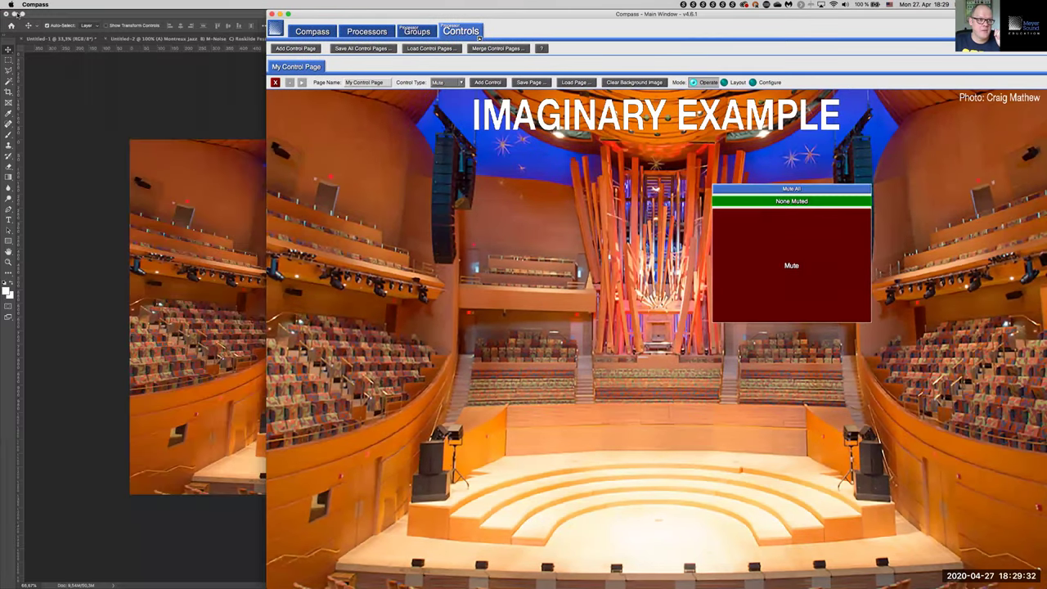
pyautogui.click(17, 15)
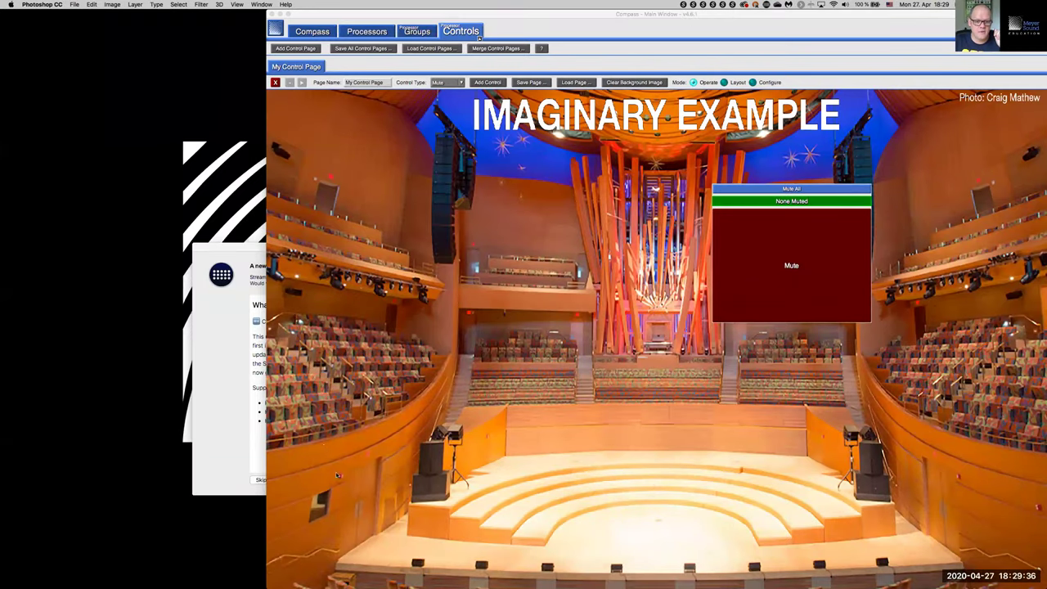
pyautogui.click(397, 482)
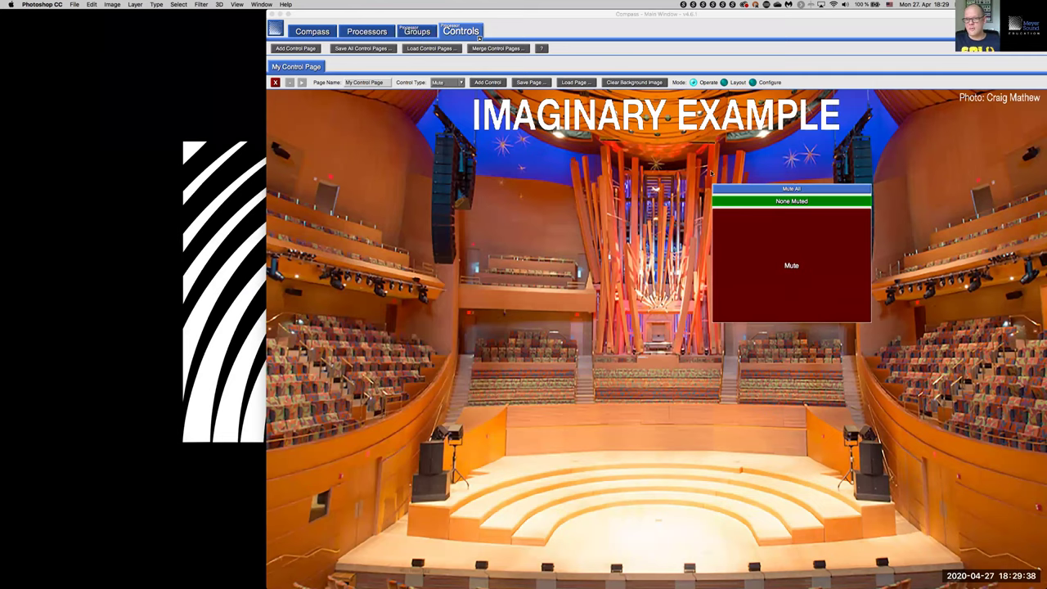
pyautogui.click(274, 120)
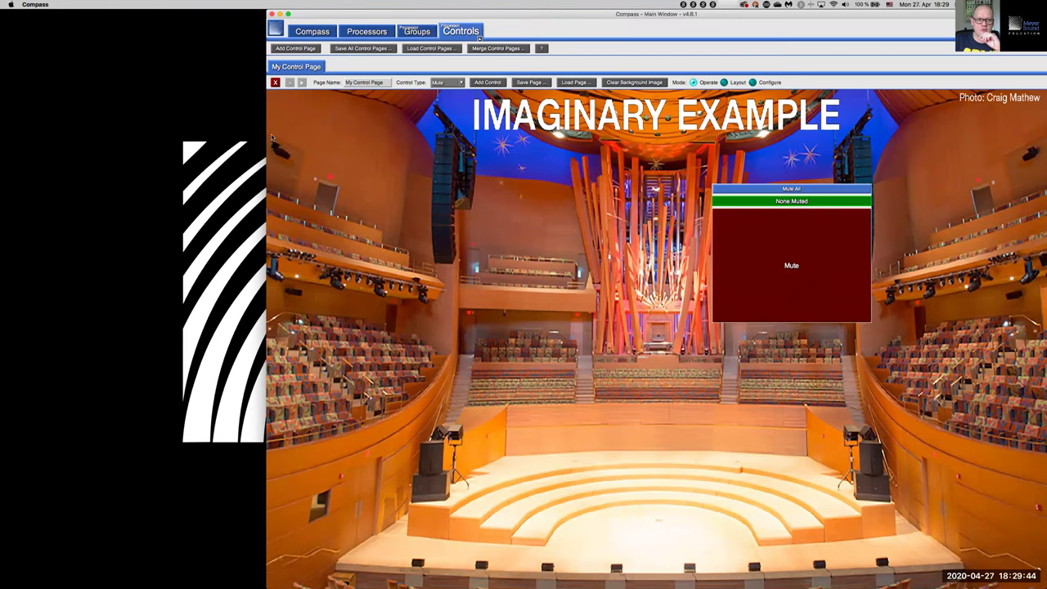
# Narrow the Compass main window and place the Devices window beside it, made narrower so the Mute control stays uncovered.
pyautogui.moveTo(266, 134); pyautogui.dragTo(416, 134)
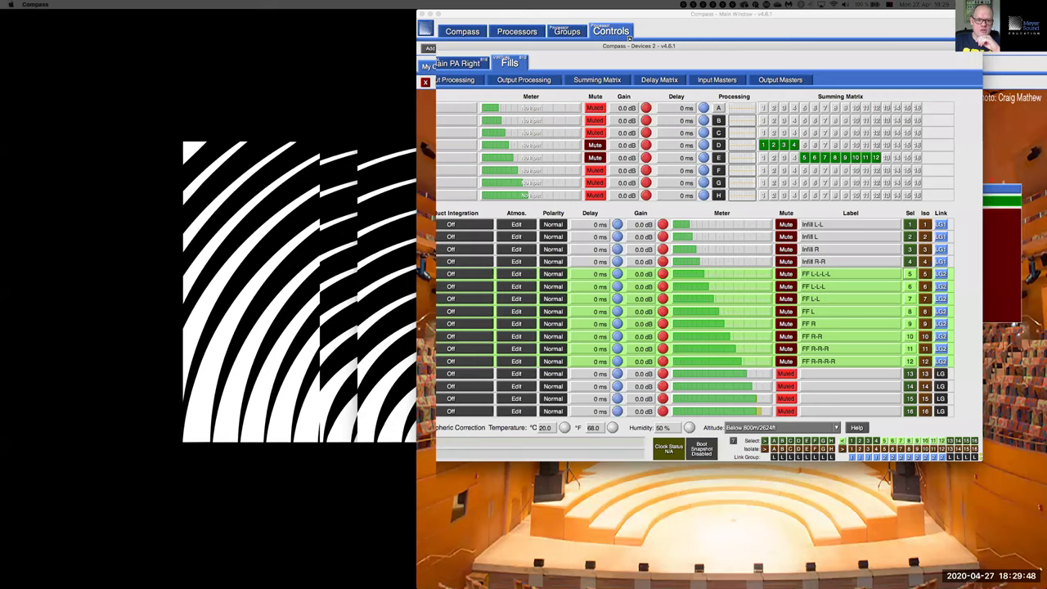
pyautogui.moveTo(629, 38); pyautogui.dragTo(198, 103)
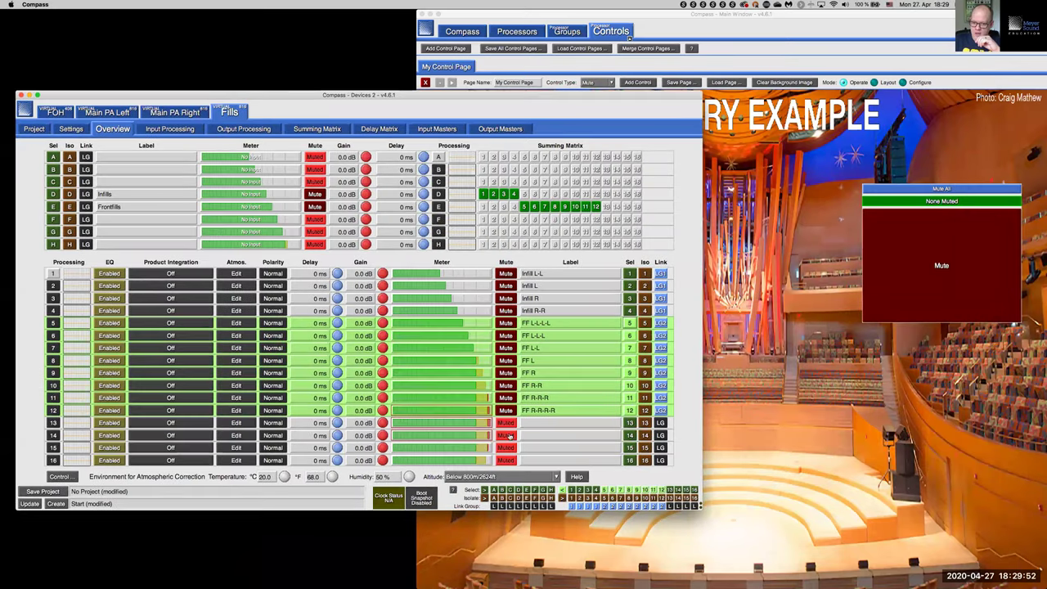
pyautogui.moveTo(701, 472); pyautogui.dragTo(636, 472)
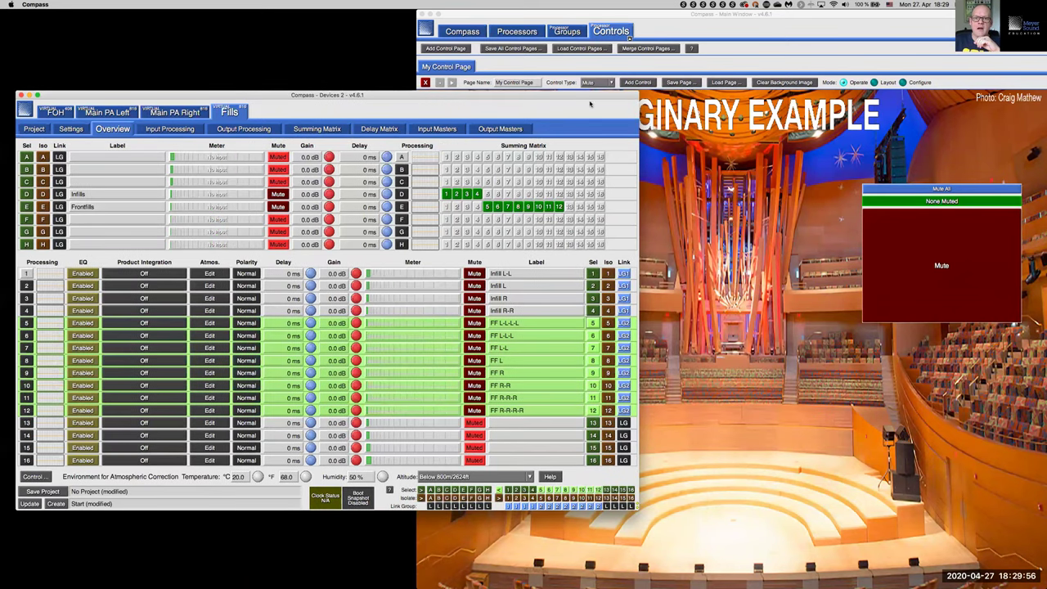
pyautogui.moveTo(328, 95); pyautogui.dragTo(329, 144)
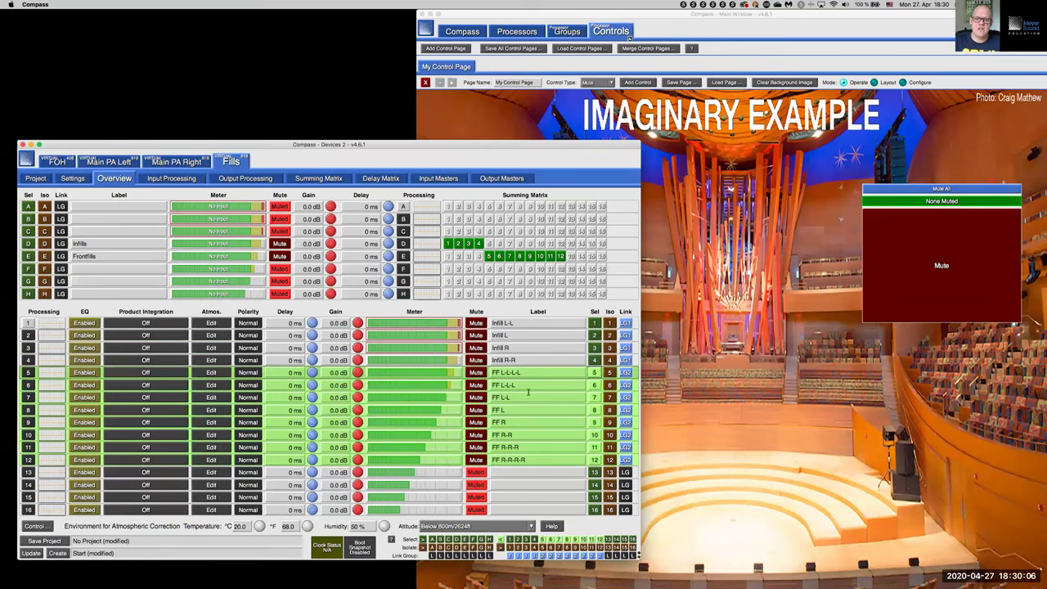
# Deselect the linked front-fill outputs in Fills and the 900-LFC outputs in Main PA Right, and display the Main PA Left overview.
pyautogui.click(595, 372)
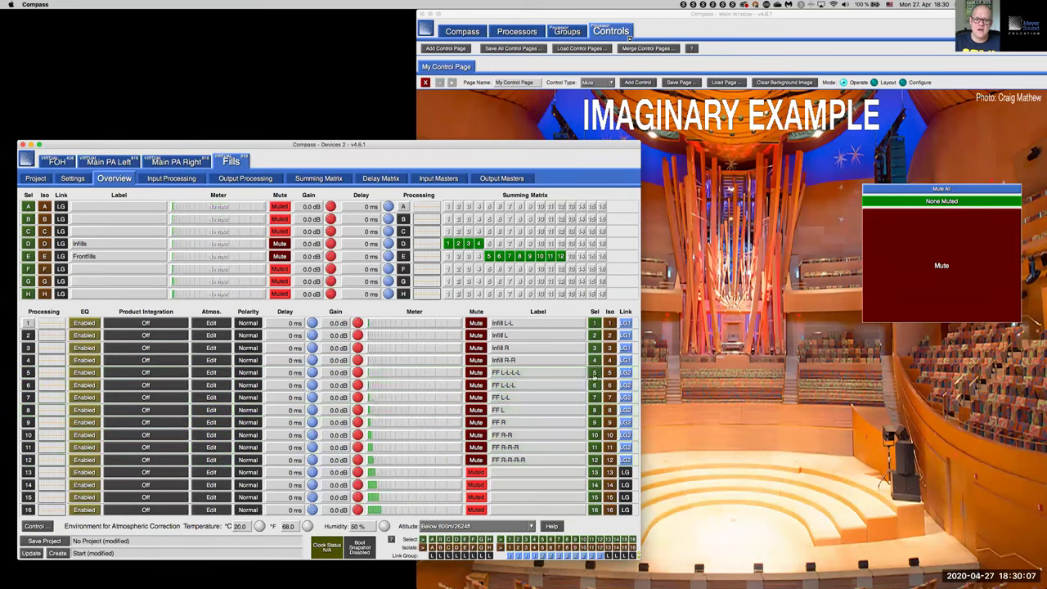
pyautogui.click(179, 161)
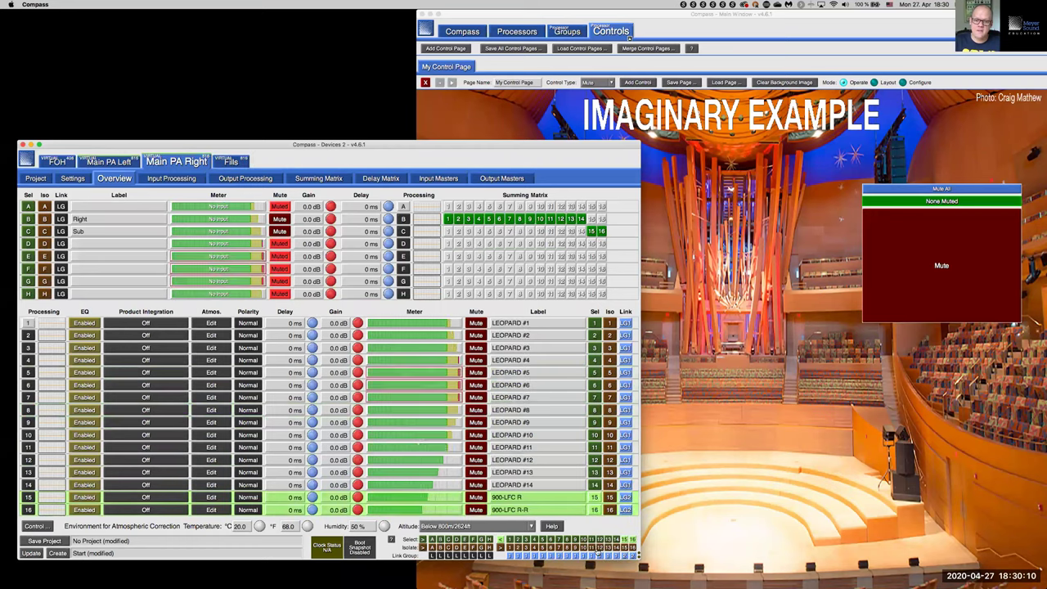
pyautogui.click(594, 508)
pyautogui.click(594, 508)
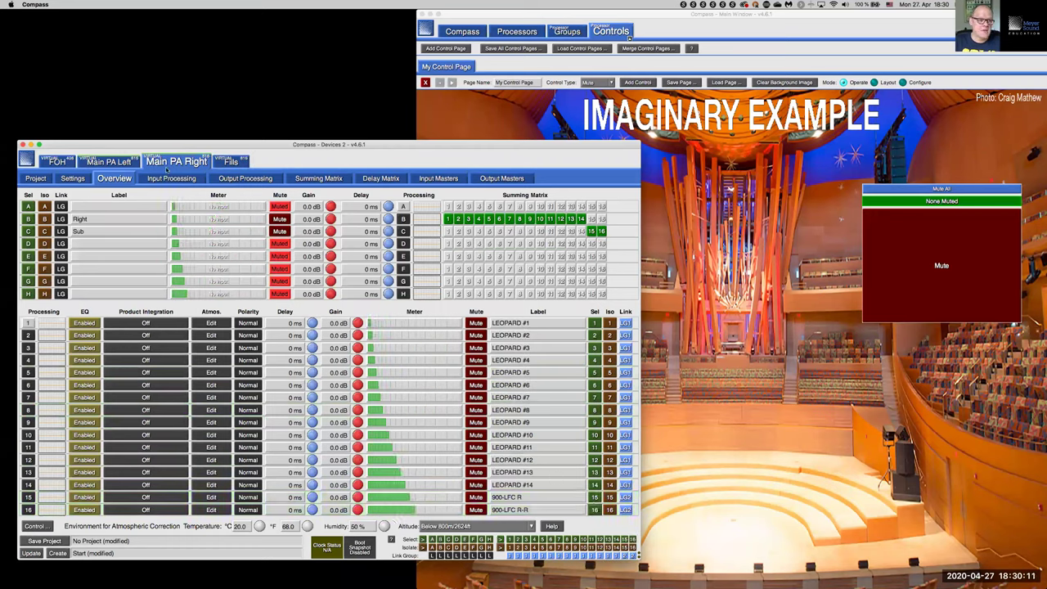
pyautogui.click(109, 161)
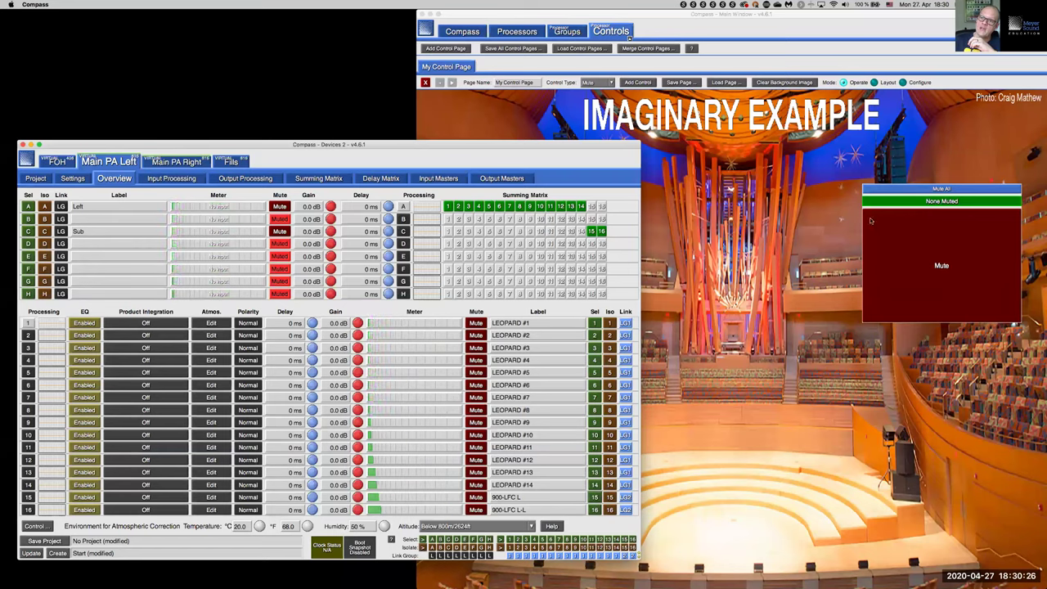
# Test the Mute control against the Main PA Left outputs by toggling it, with the Devices window moved clear of the control page.
pyautogui.click(904, 256)
pyautogui.click(905, 256)
pyautogui.moveTo(360, 152); pyautogui.dragTo(254, 145)
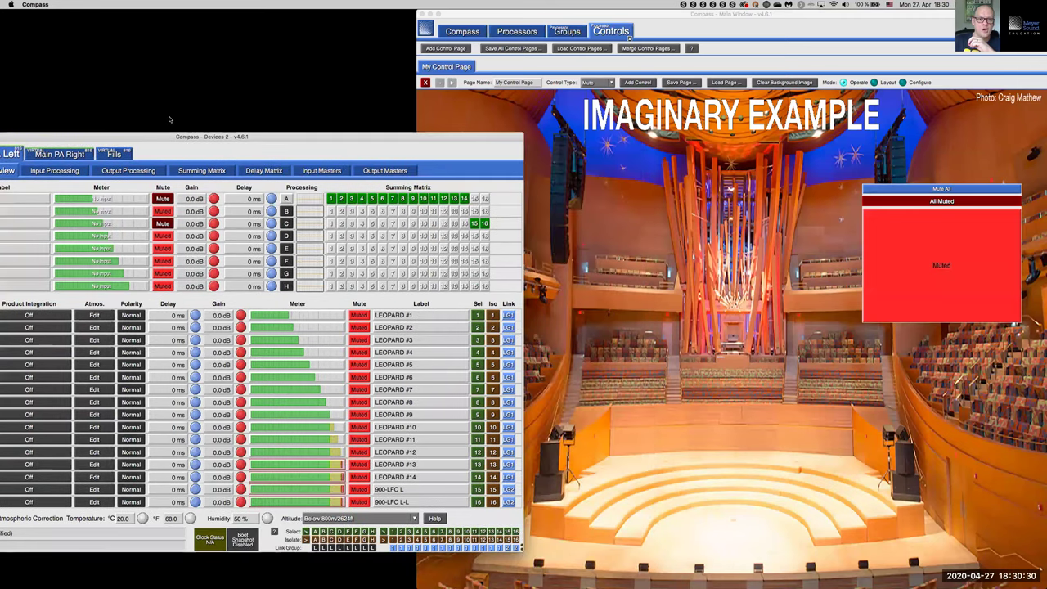
pyautogui.moveTo(169, 119); pyautogui.dragTo(141, 116)
pyautogui.click(896, 264)
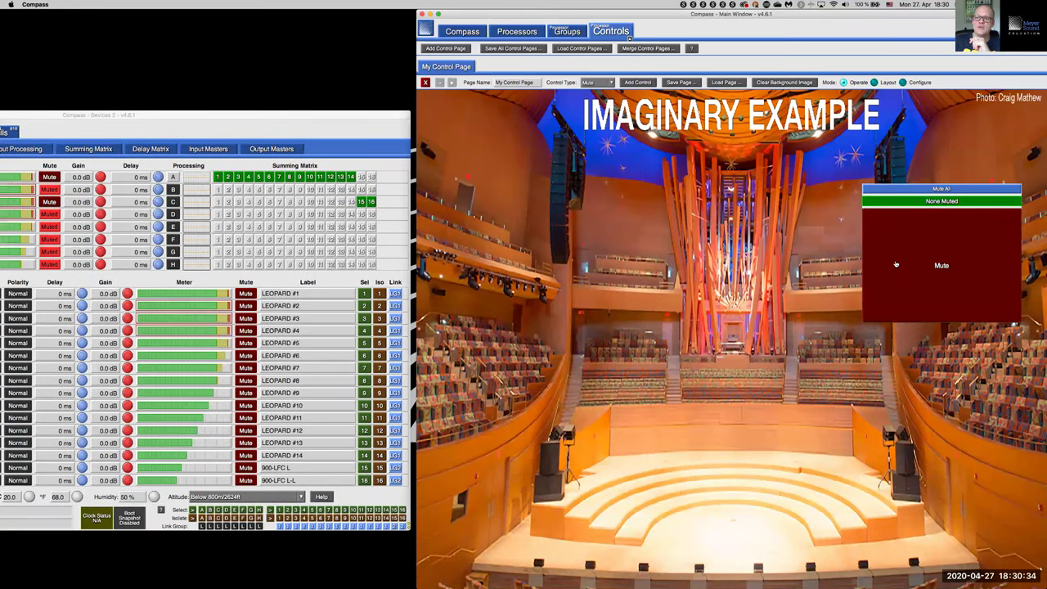
pyautogui.click(896, 264)
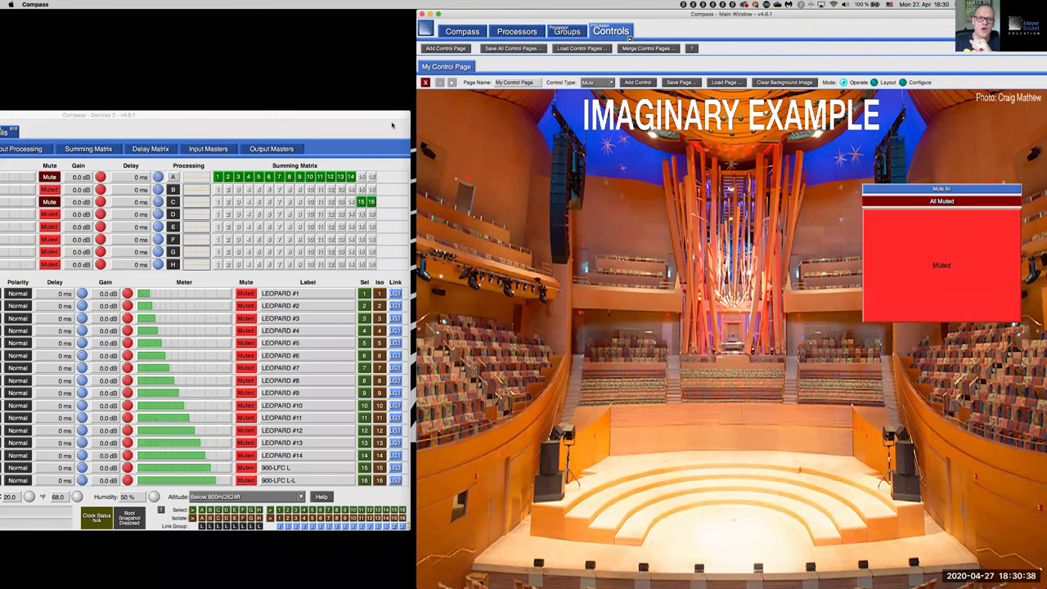
# Display the Main PA Right overview beside the control page and toggle the Mute control off and on to check its outputs.
pyautogui.moveTo(287, 115); pyautogui.dragTo(576, 146)
pyautogui.moveTo(695, 144); pyautogui.dragTo(708, 129)
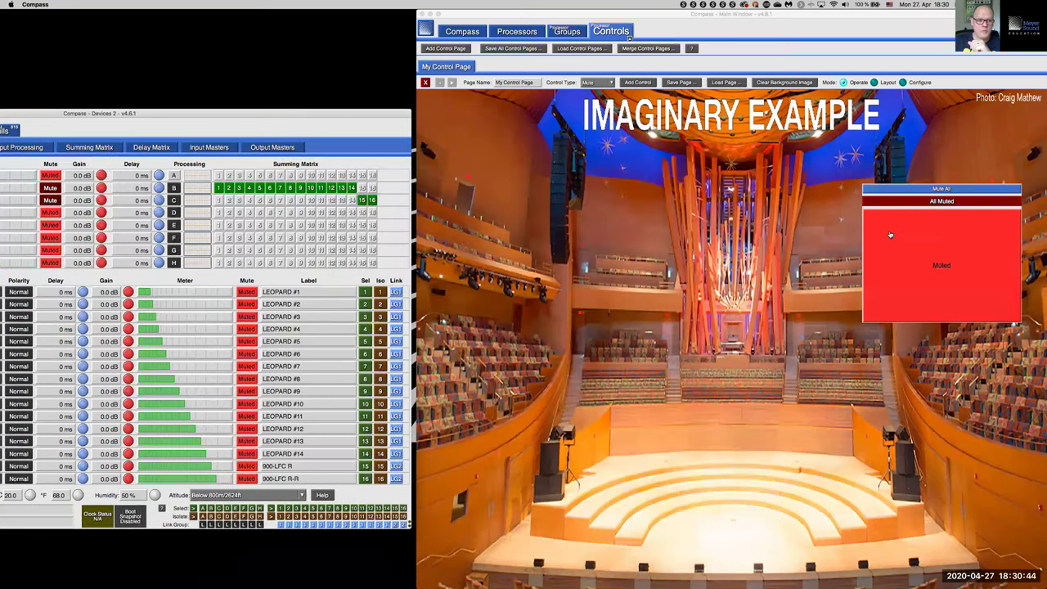
pyautogui.click(890, 235)
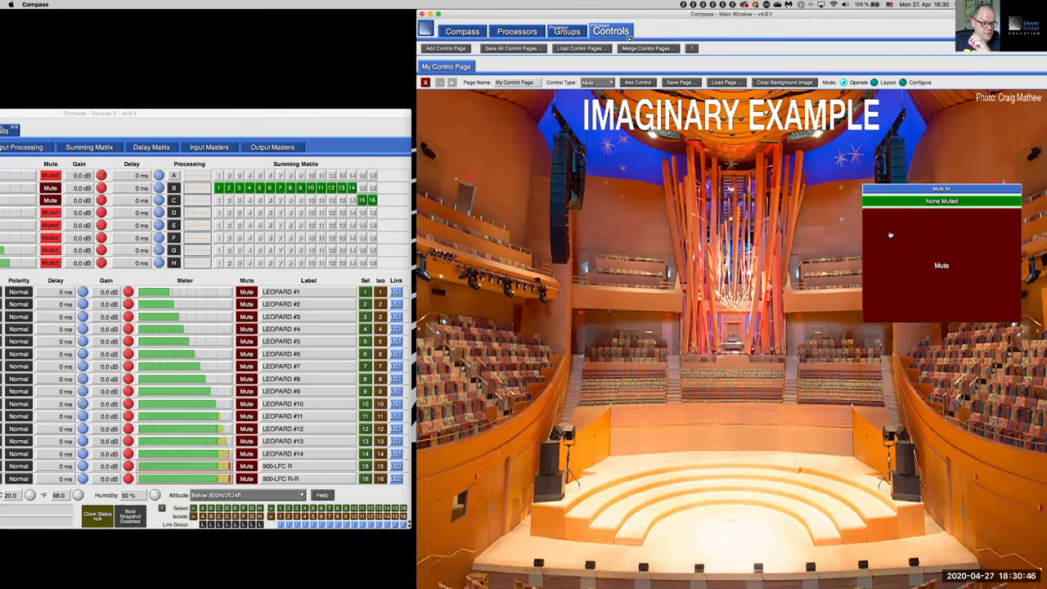
pyautogui.click(889, 235)
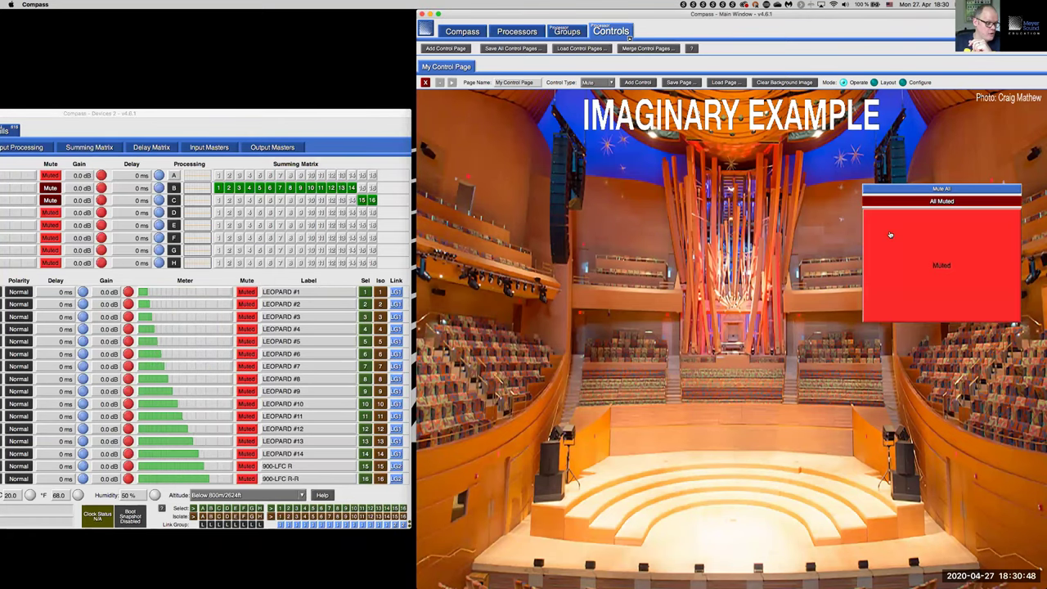
# Display the Fills overview beside the control page, check its outputs by toggling the Mute control, and leave the group unmuted.
pyautogui.doubleClick(163, 112)
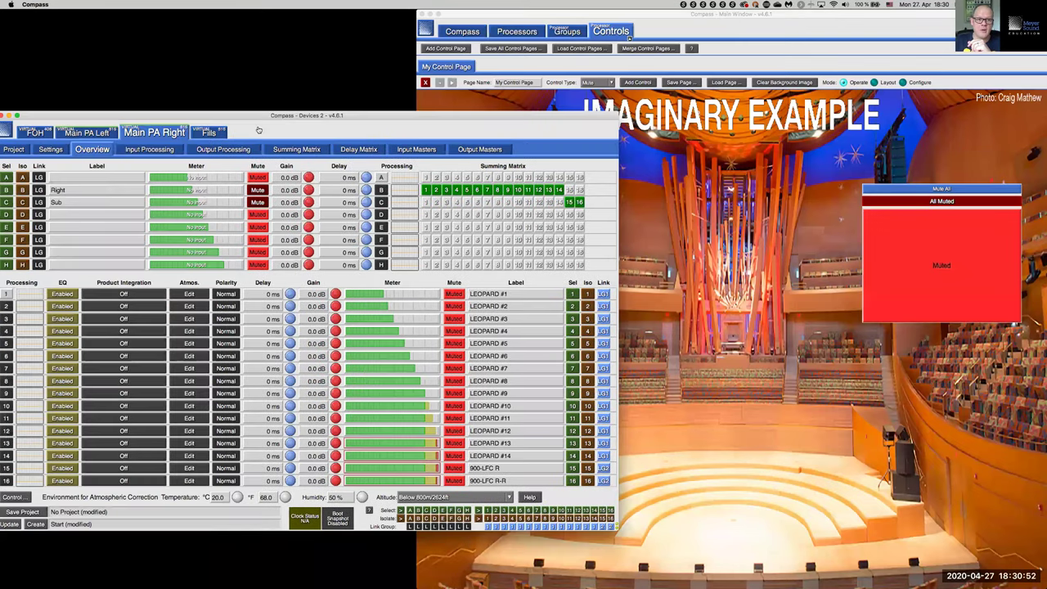
pyautogui.click(265, 128)
pyautogui.moveTo(514, 113); pyautogui.dragTo(190, 76)
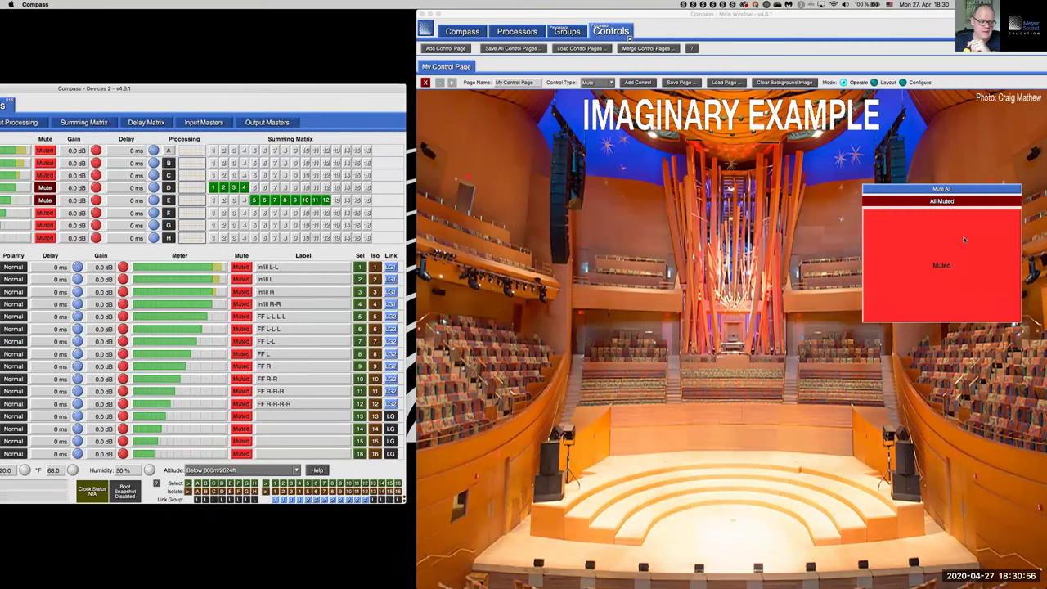
pyautogui.click(964, 239)
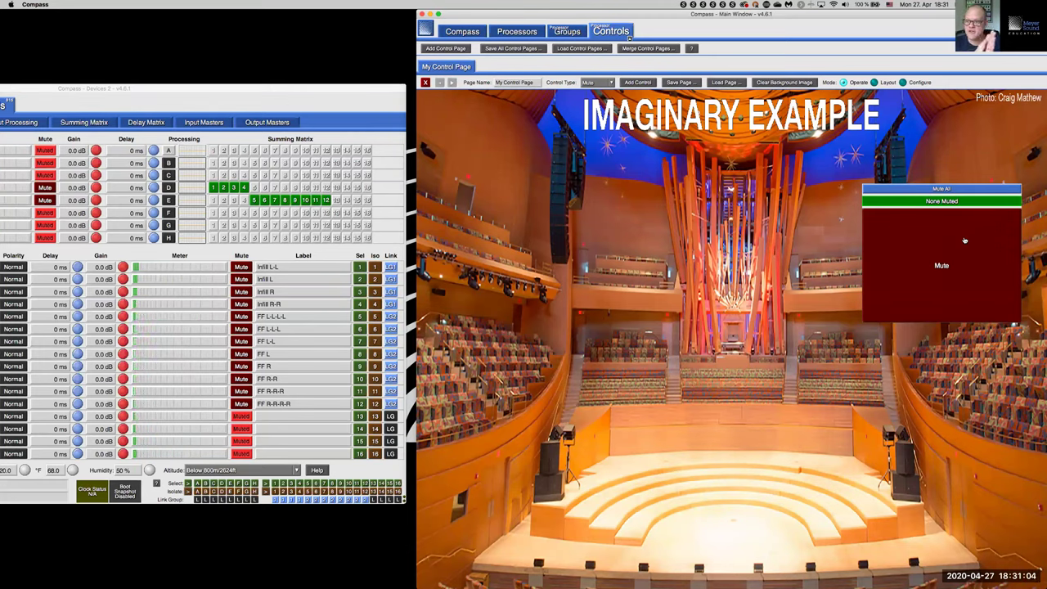
pyautogui.click(965, 239)
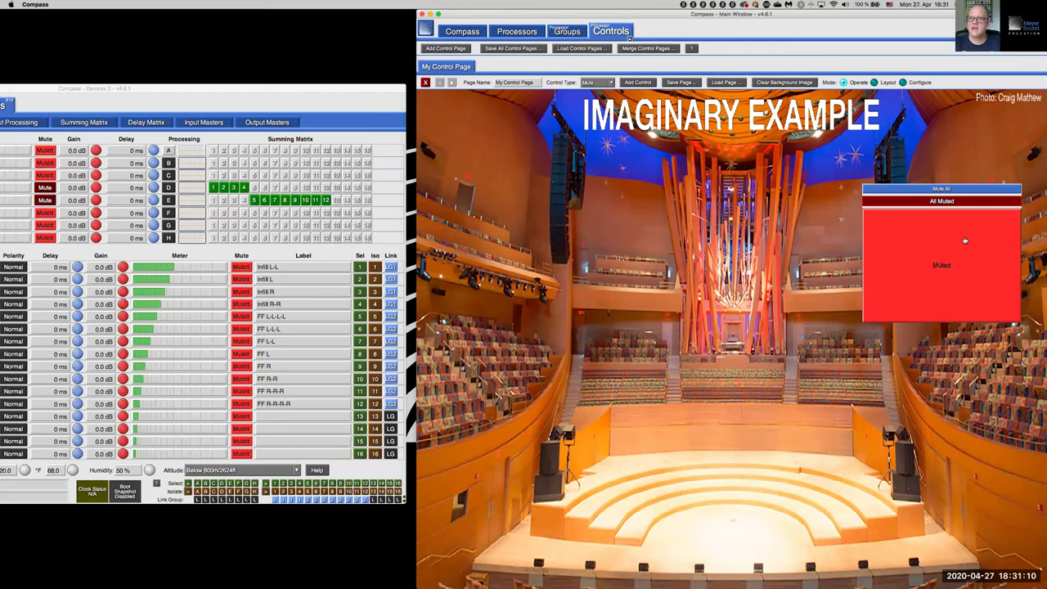
pyautogui.click(965, 240)
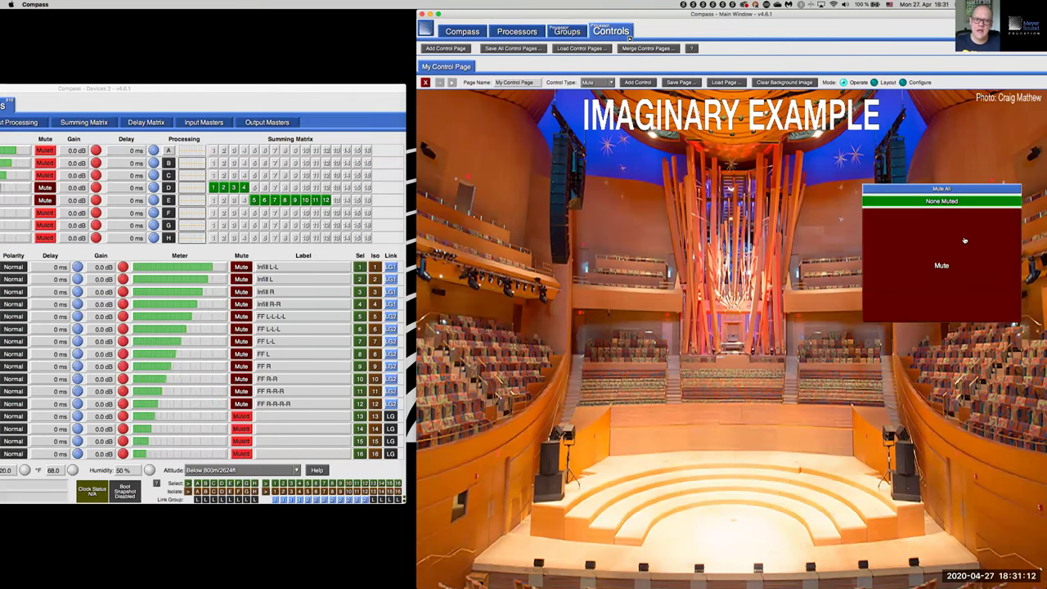
# Close the Devices window and expand the main window to fill the screen.
pyautogui.press('super+w')
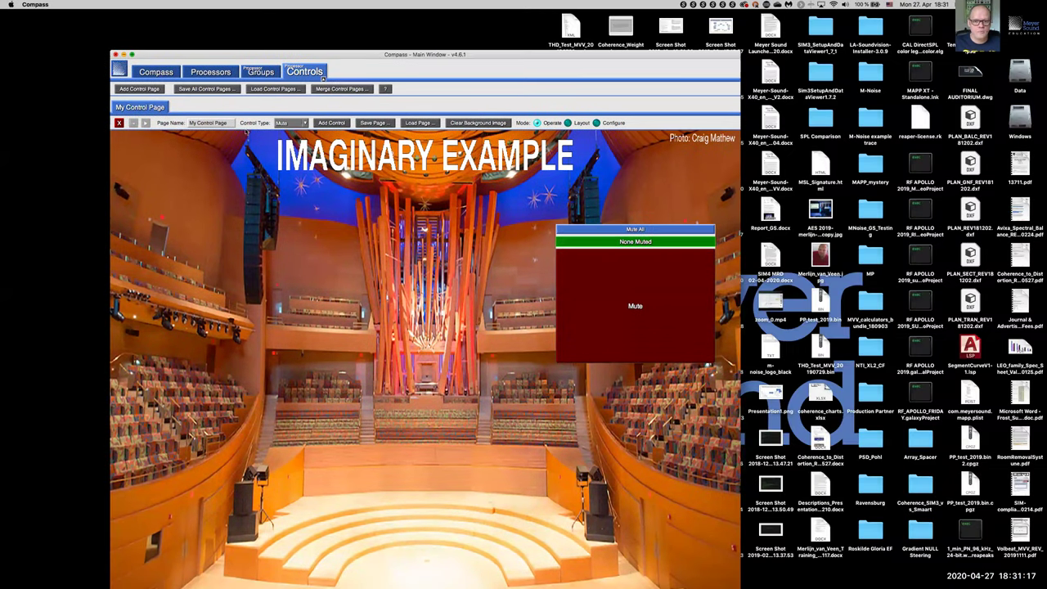
pyautogui.hotkey('ctrl', 'alt', 'Return')
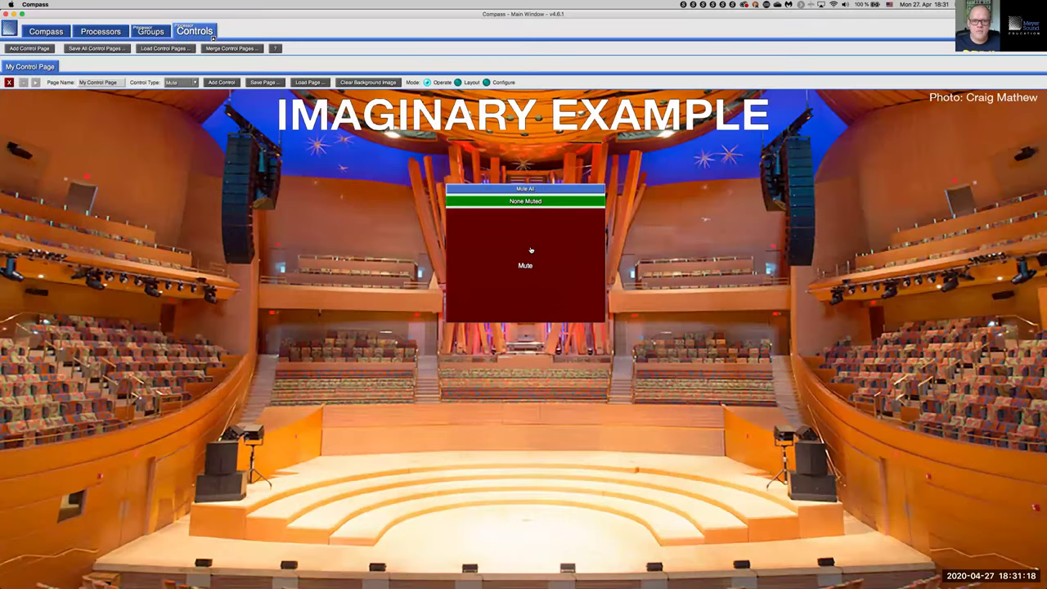
# Enable Show Unmute for the Mute control and return the page to Operate mode.
pyautogui.click(496, 85)
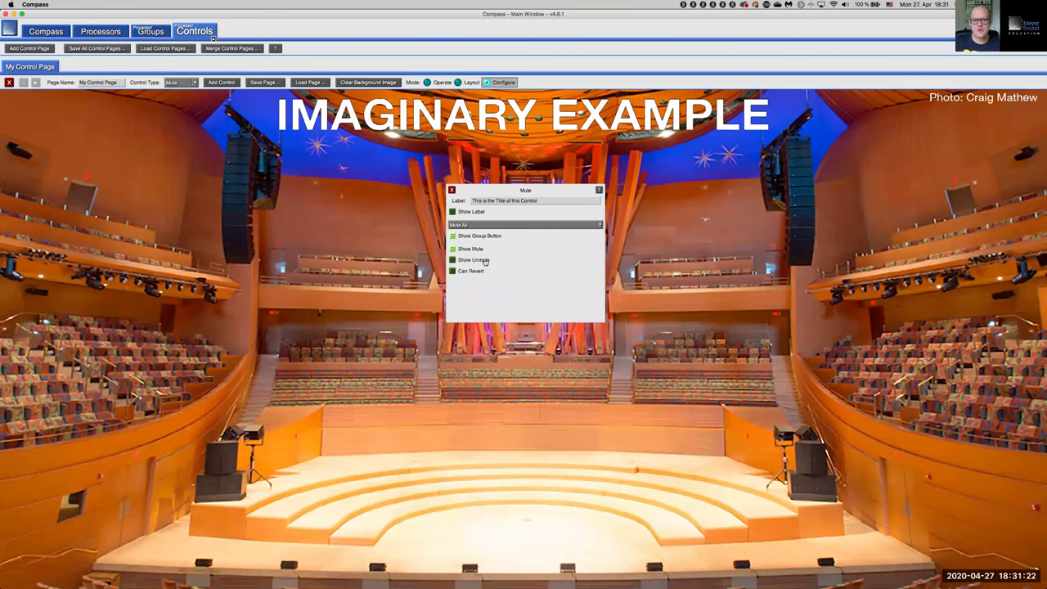
pyautogui.click(479, 261)
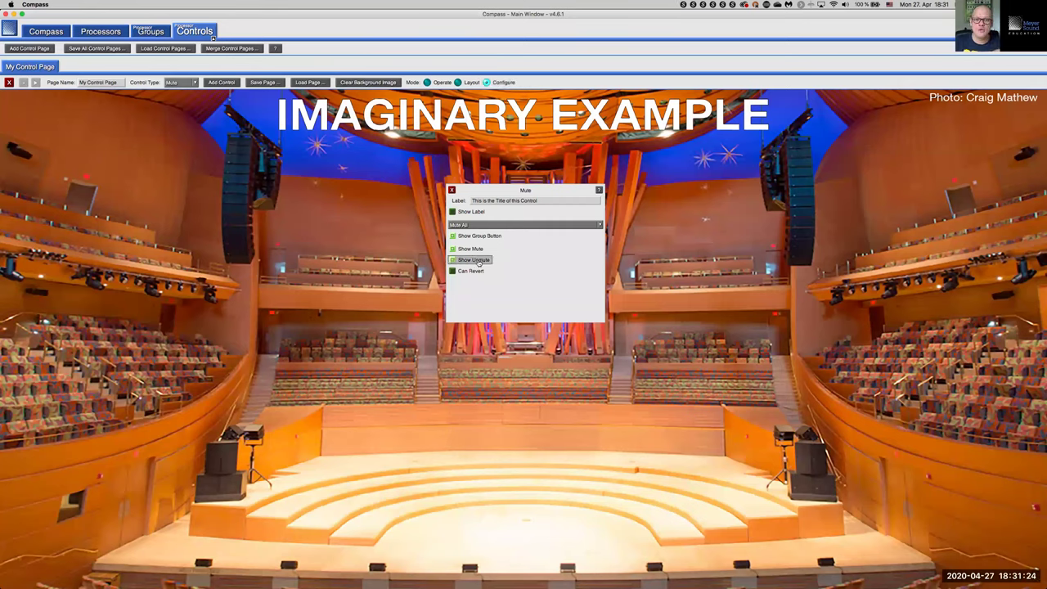
pyautogui.click(437, 83)
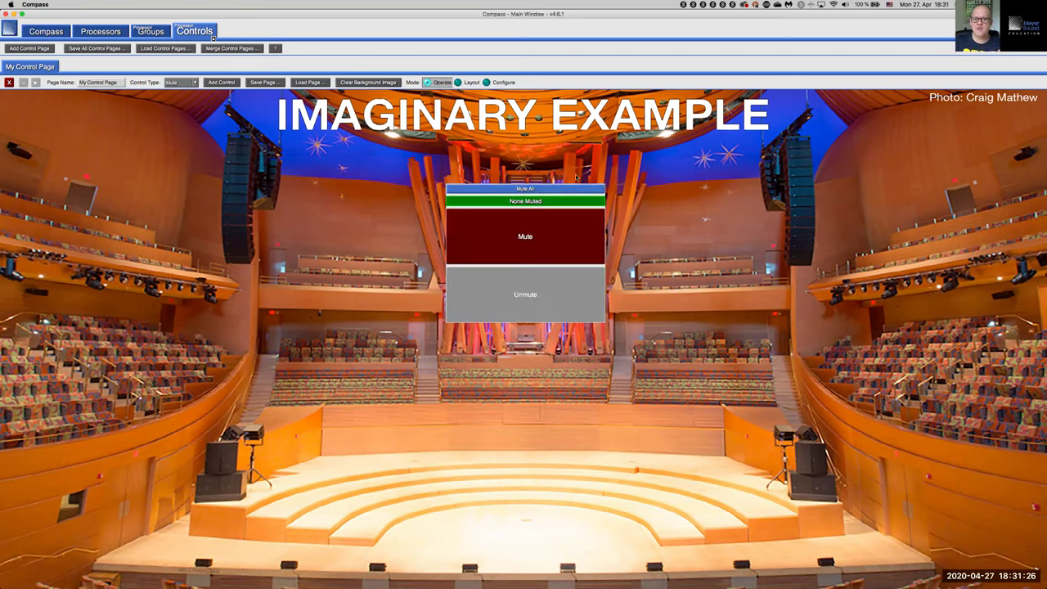
# Test the separate Mute and Unmute buttons by alternately muting and unmuting the Mute All group, ending unmuted.
pyautogui.click(588, 233)
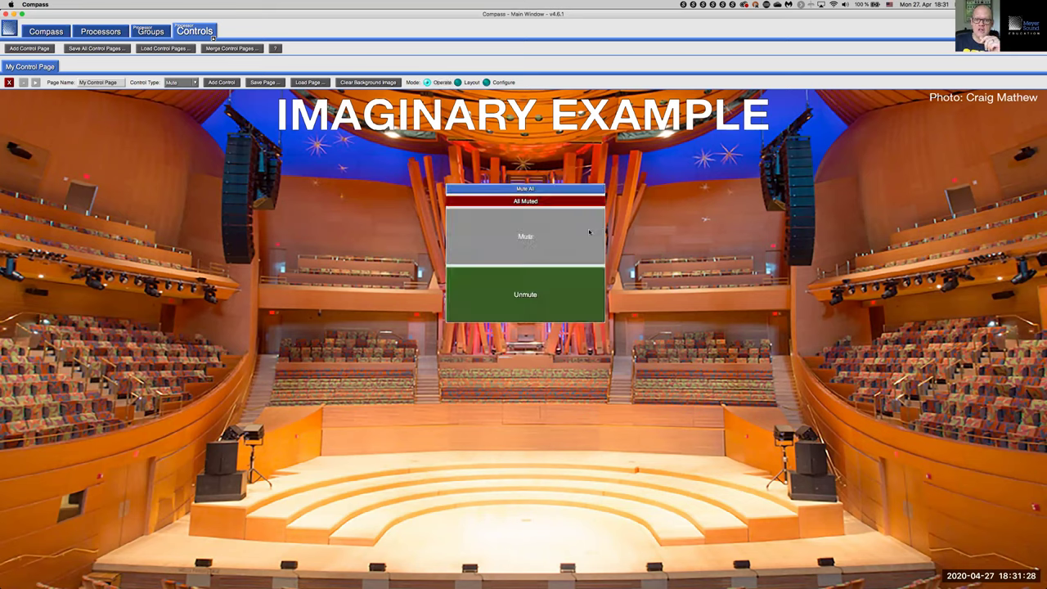
pyautogui.click(575, 284)
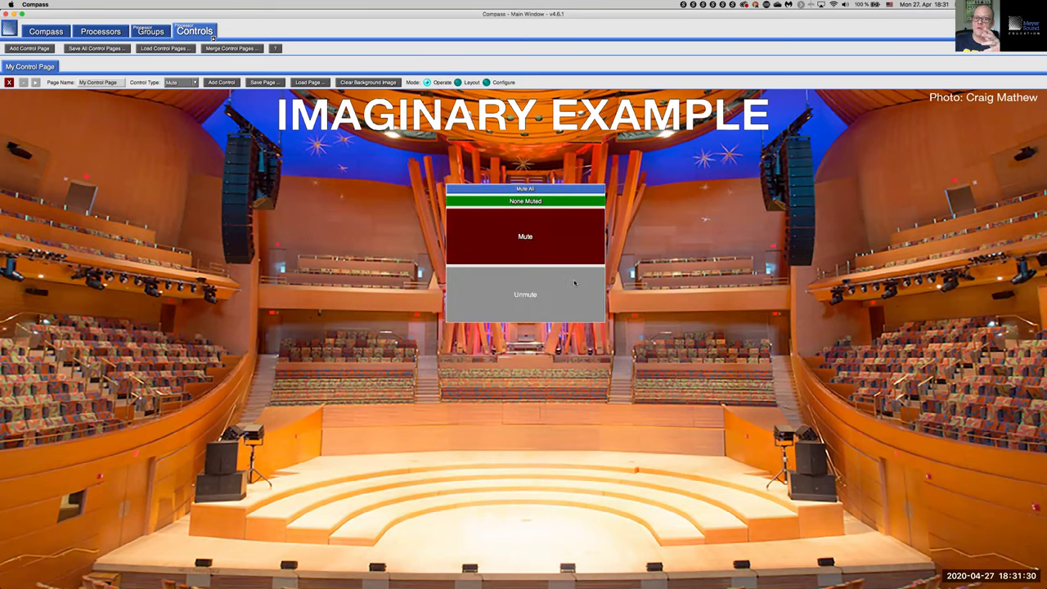
pyautogui.click(573, 247)
pyautogui.click(575, 299)
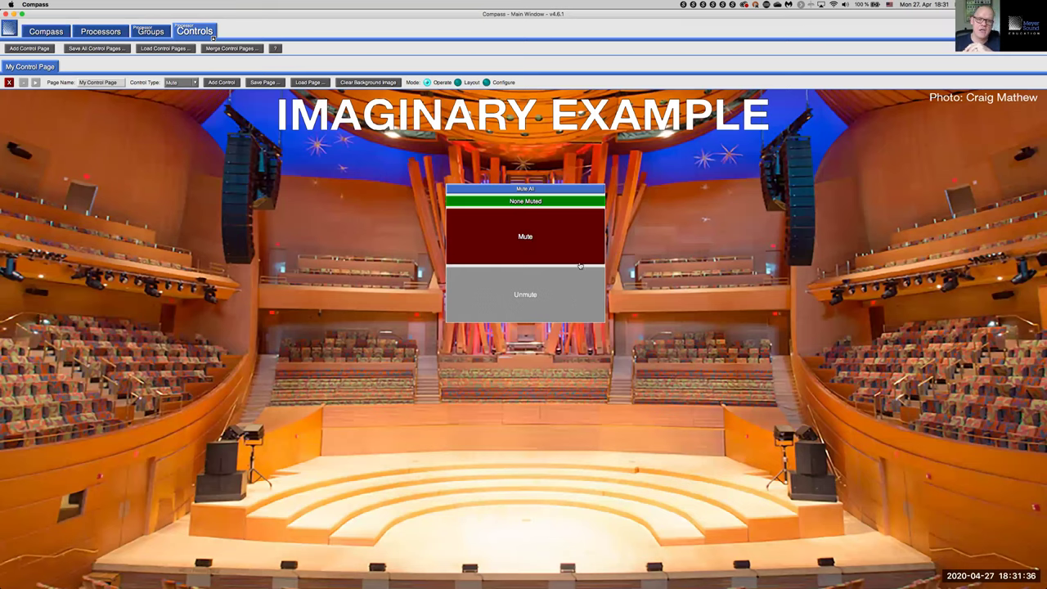
pyautogui.click(560, 233)
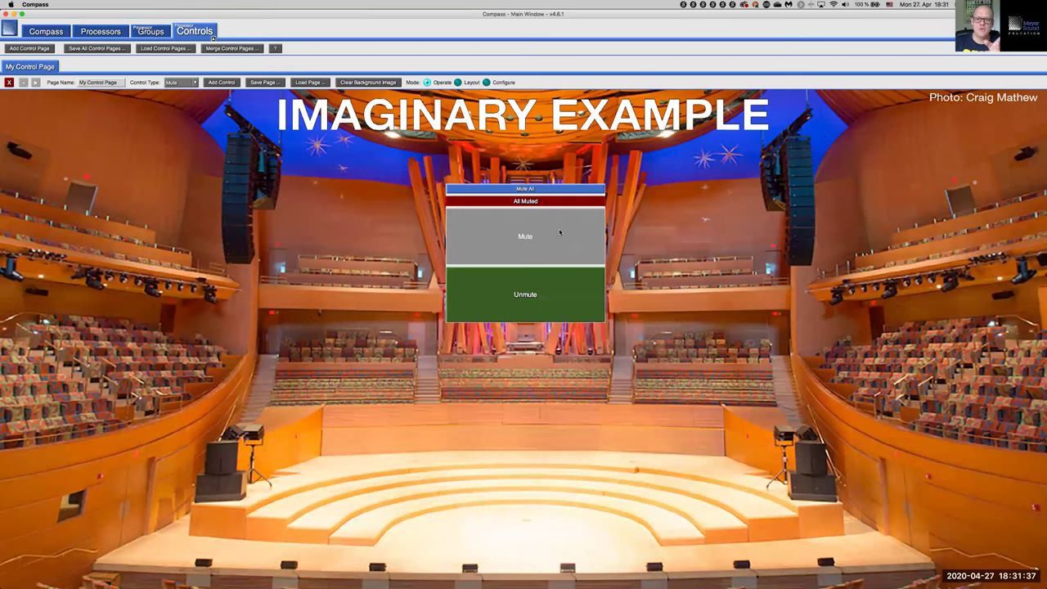
pyautogui.click(561, 304)
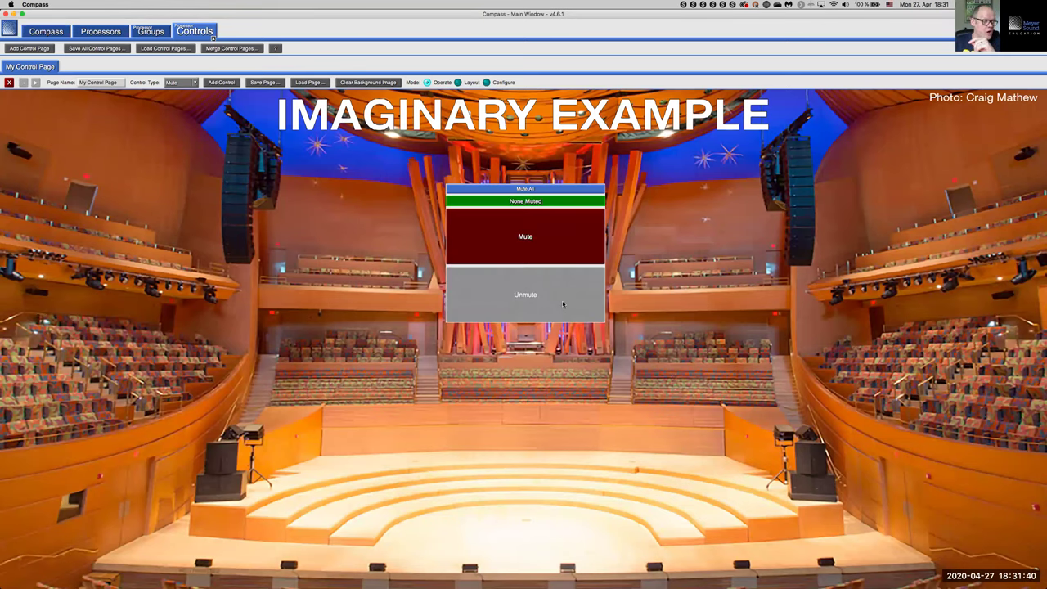
# Put the page in Configure mode and turn off Show Unmute for the Mute control.
pyautogui.click(485, 83)
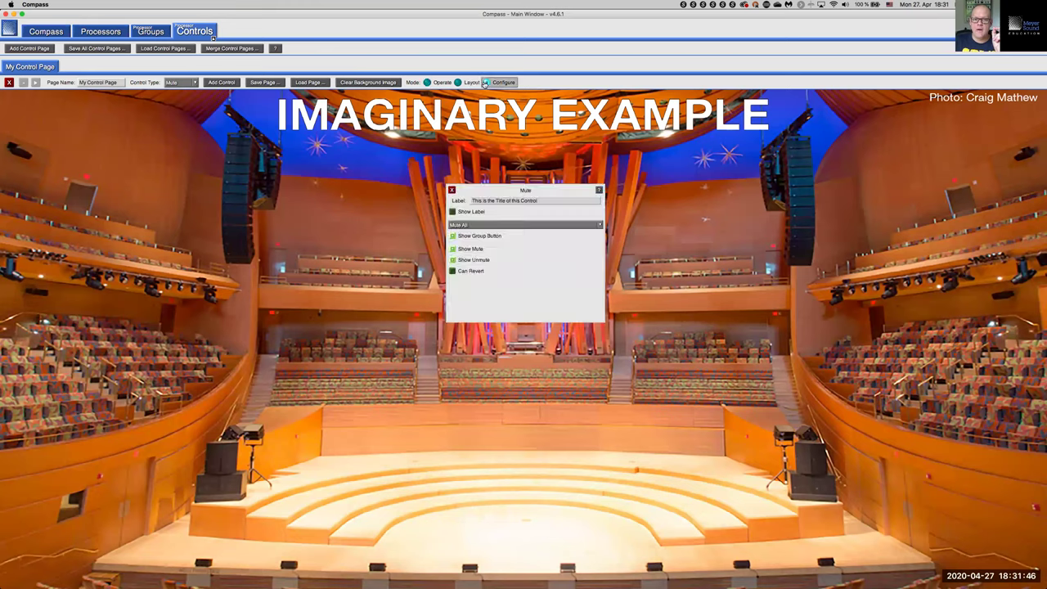
pyautogui.click(487, 262)
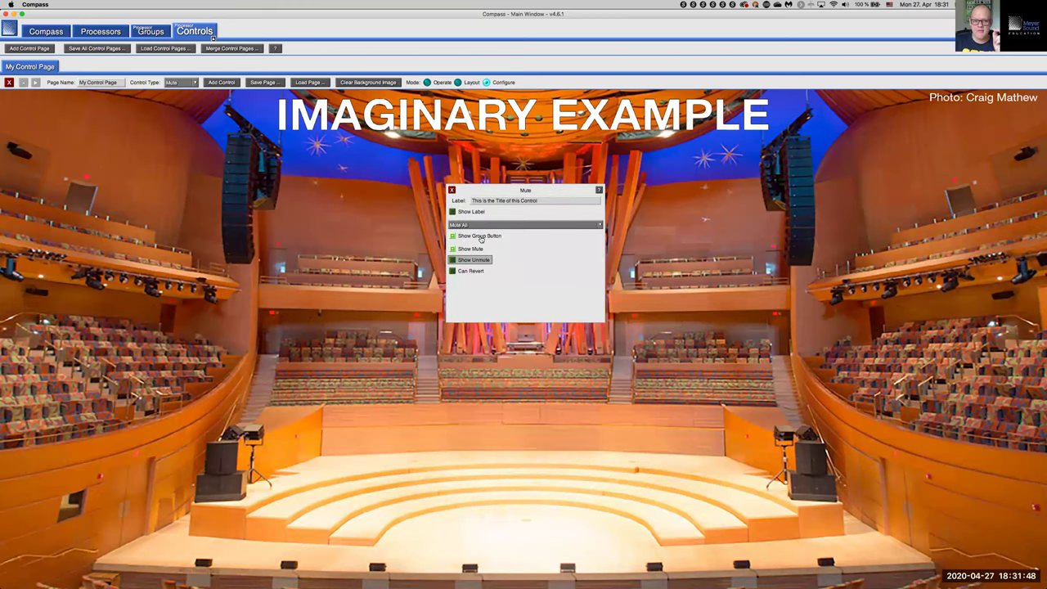
# Return the page to Operate mode and test the single Mute button by muting and unmuting the Mute All group.
pyautogui.click(440, 83)
pyautogui.click(548, 236)
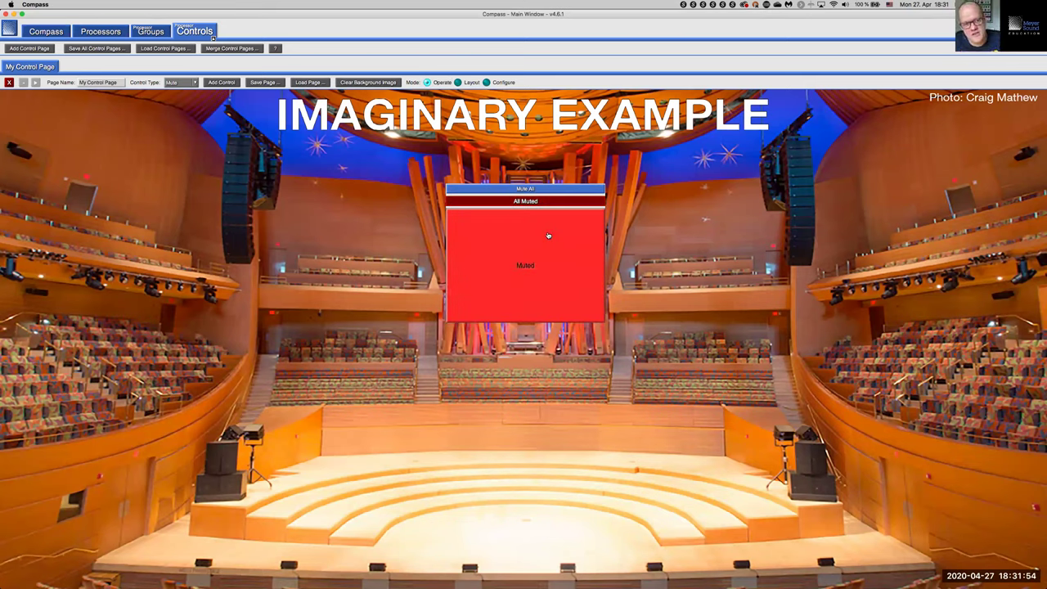
pyautogui.click(548, 235)
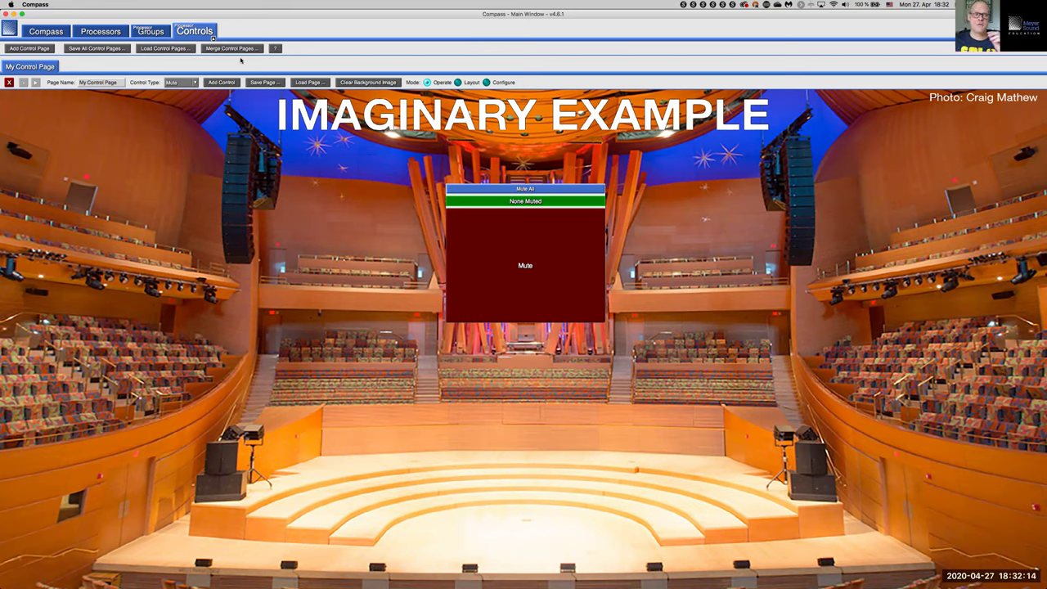
# Rename the Mute All control group as Mute All Outputs.
pyautogui.click(156, 32)
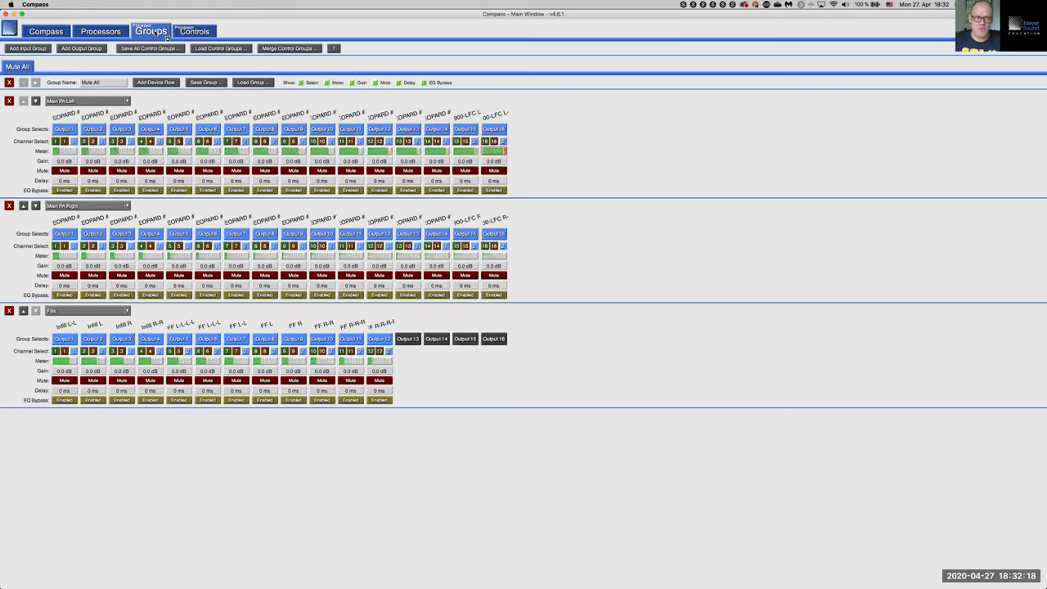
pyautogui.click(116, 81)
pyautogui.write('Outputs')
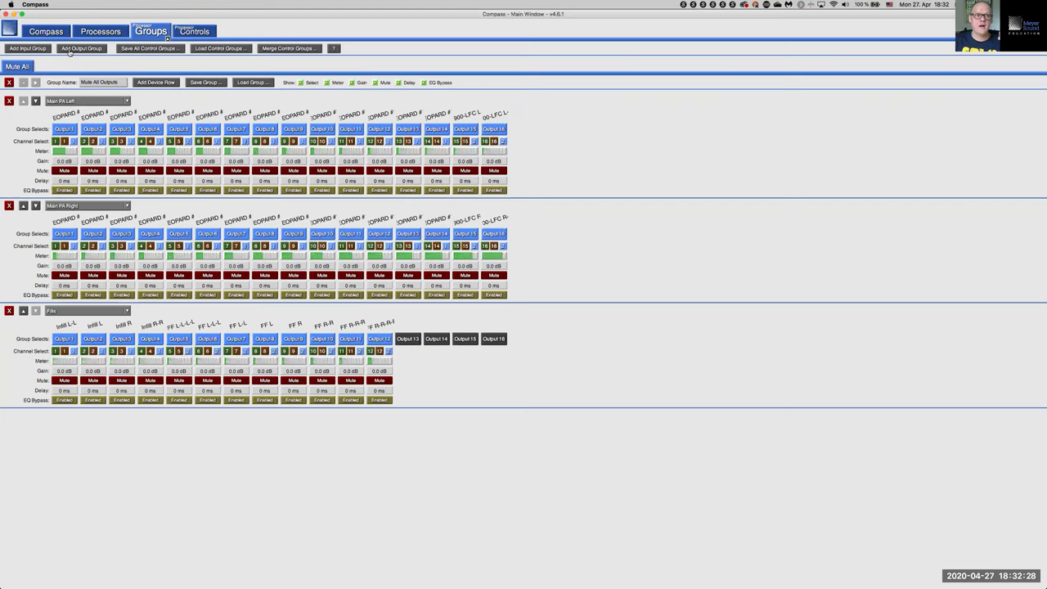
# Add an output group named Mute Main Left and give it a device row for Main PA Left.
pyautogui.click(81, 48)
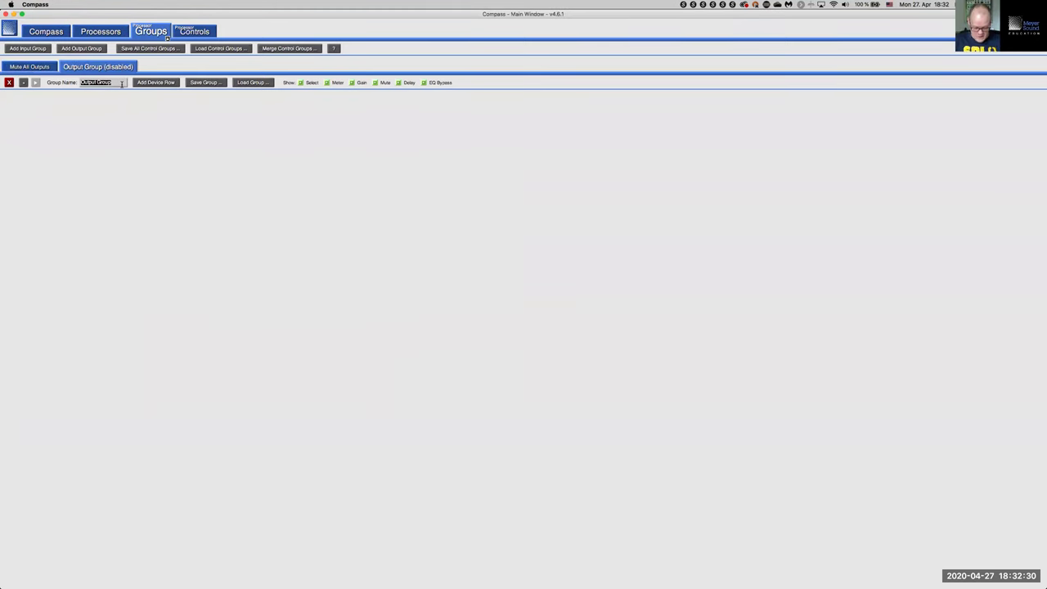
pyautogui.write('Mute Main Left')
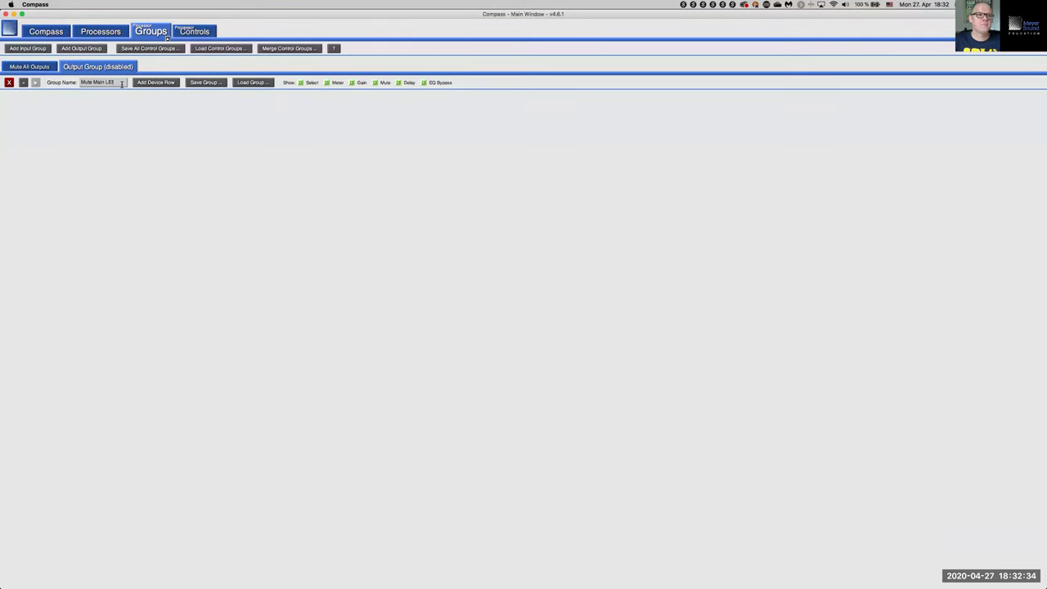
pyautogui.press('Return')
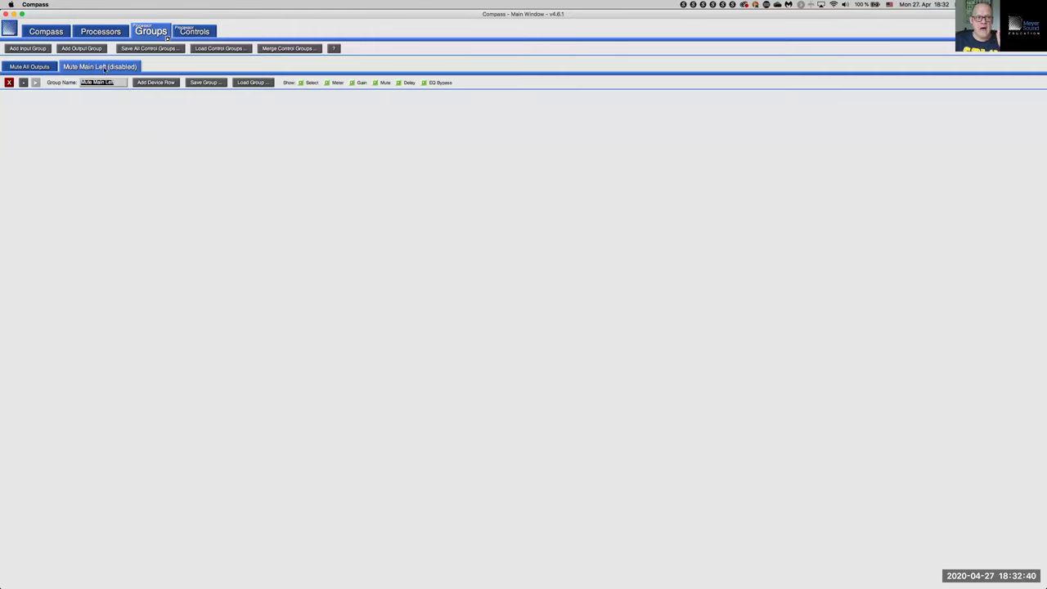
pyautogui.click(154, 84)
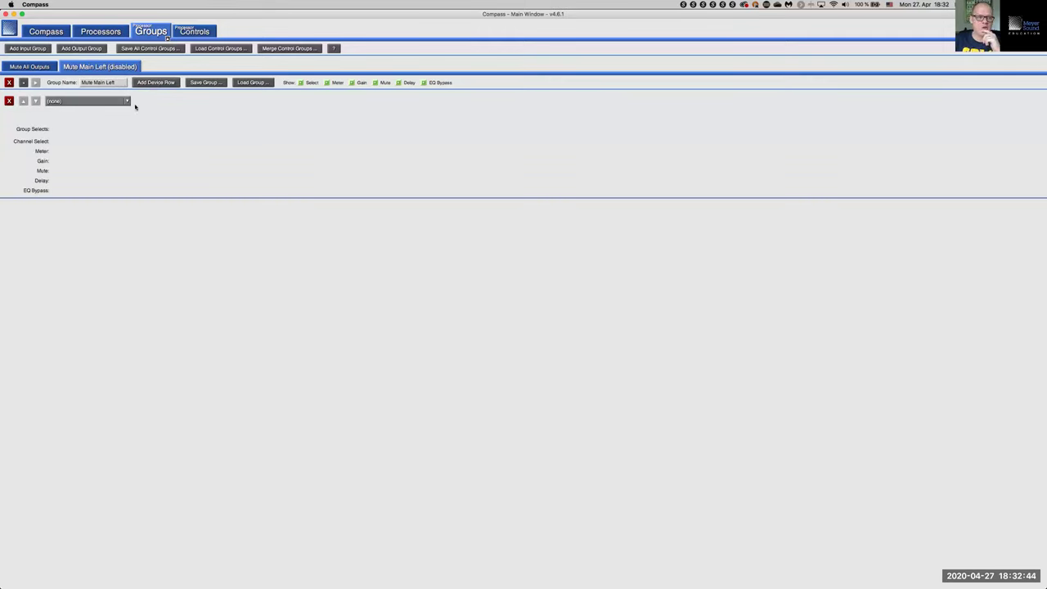
pyautogui.click(127, 102)
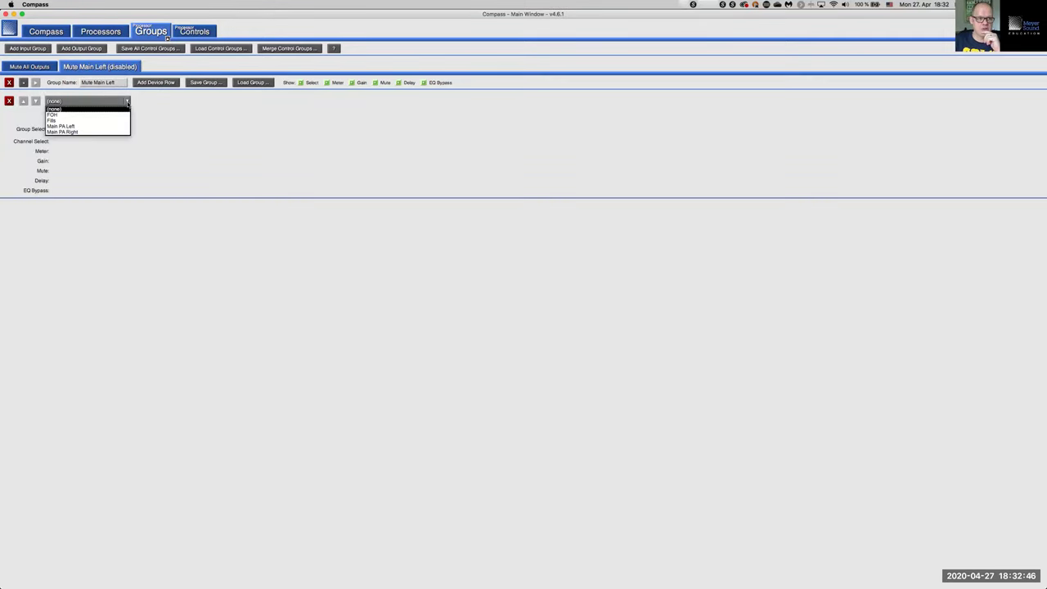
pyautogui.click(122, 127)
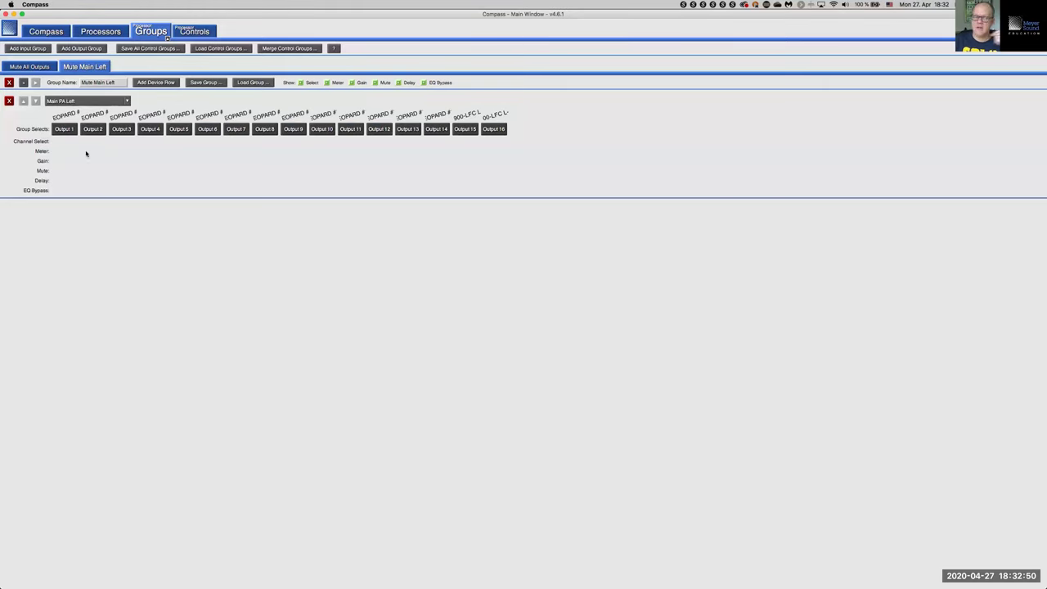
# Include Outputs 1 through 10 of Main PA Left in the Mute Main Left group.
pyautogui.click(64, 130)
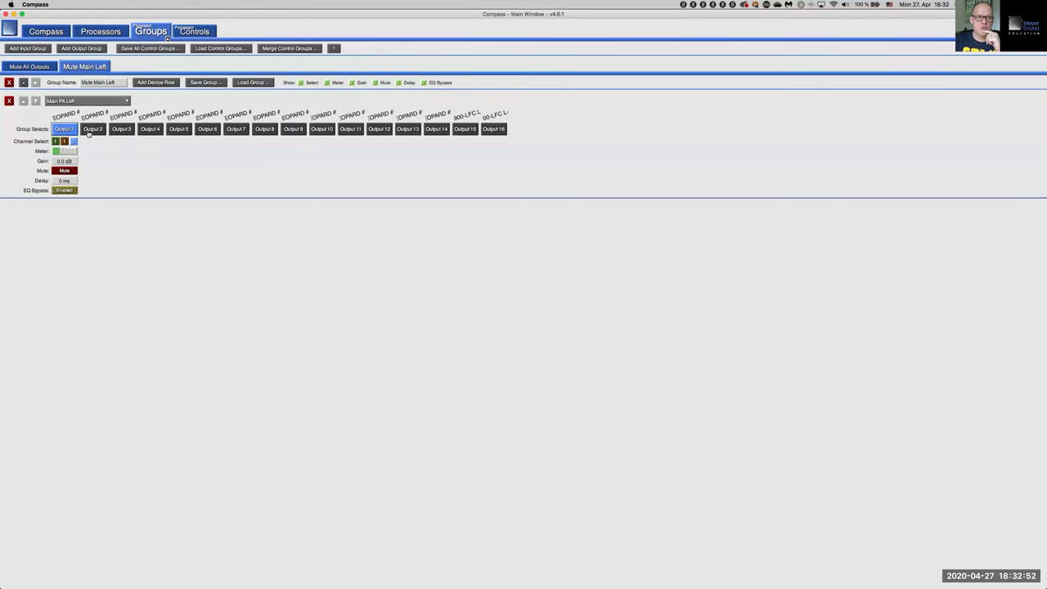
pyautogui.click(93, 129)
pyautogui.click(121, 129)
pyautogui.click(150, 130)
pyautogui.click(179, 130)
pyautogui.click(207, 129)
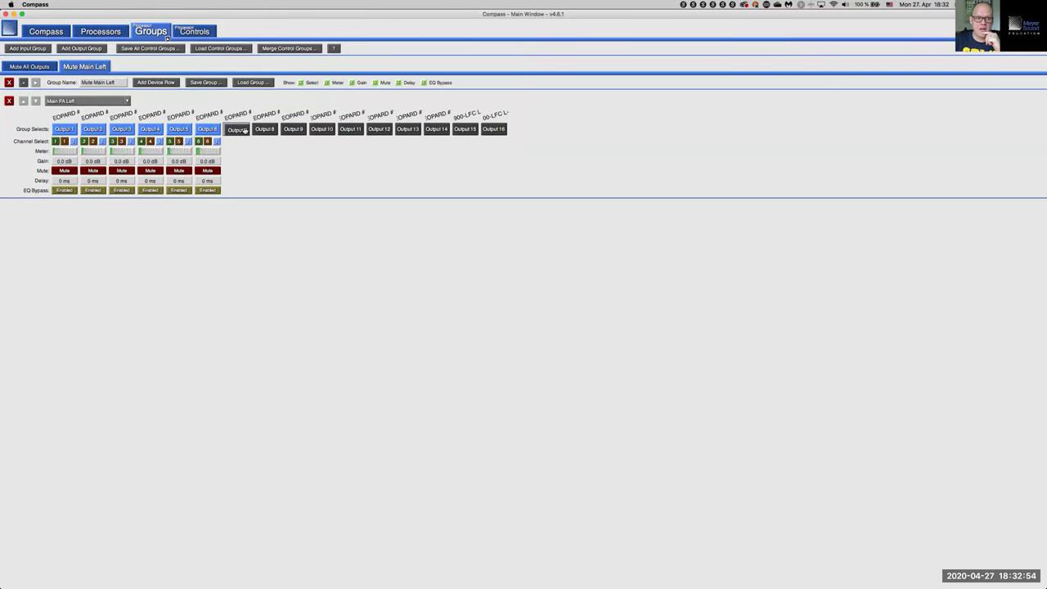
pyautogui.click(235, 130)
pyautogui.click(264, 129)
pyautogui.click(293, 129)
pyautogui.click(322, 129)
pyautogui.click(354, 130)
pyautogui.click(357, 131)
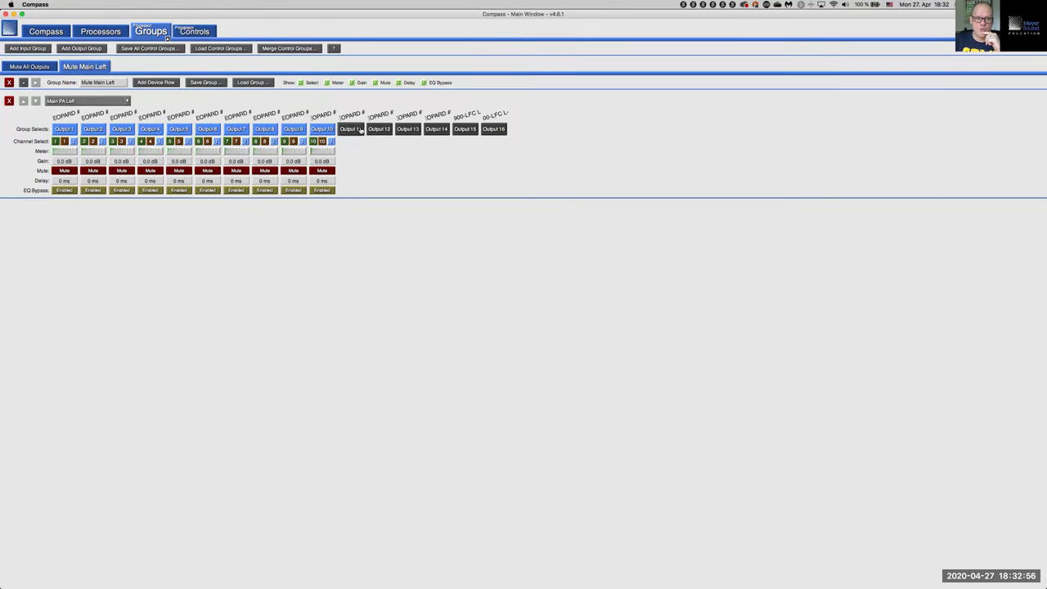
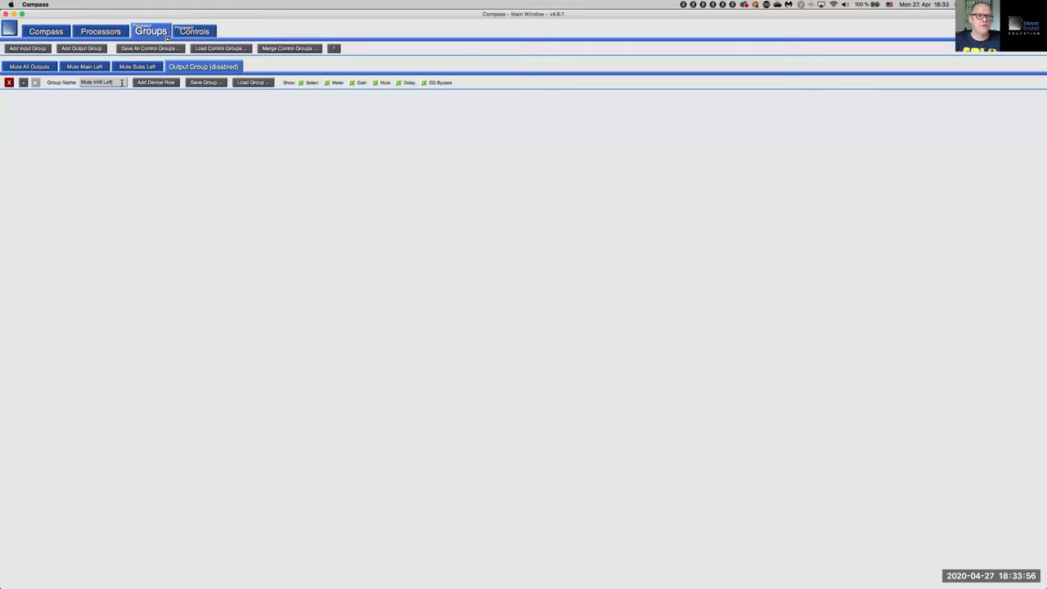
# Set up the Mute Infill Left group with a Fills device row that includes Outputs 1 and 2.
pyautogui.press('Return')
pyautogui.click(157, 83)
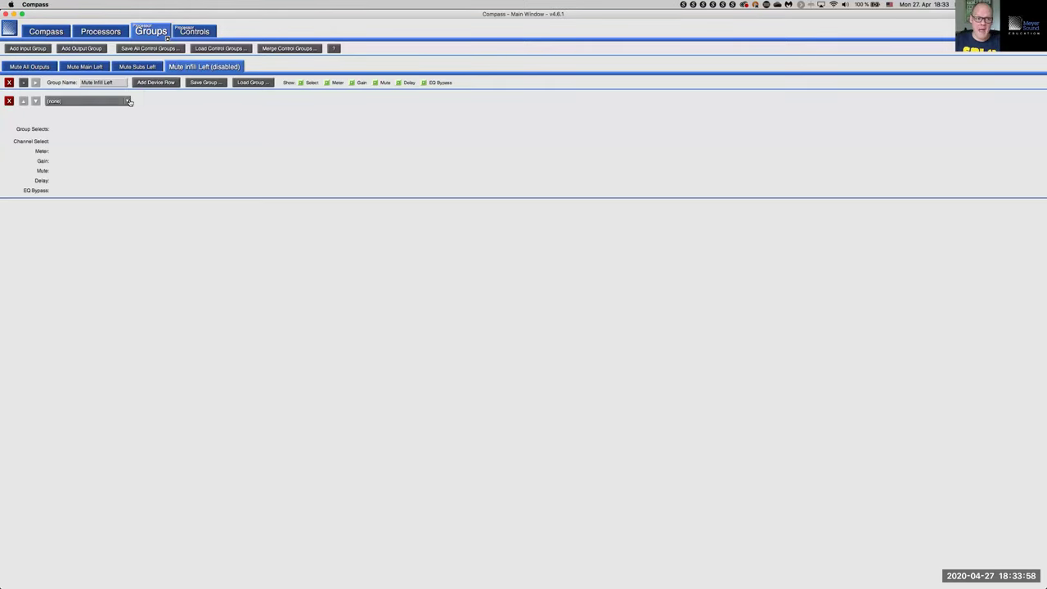
pyautogui.click(128, 101)
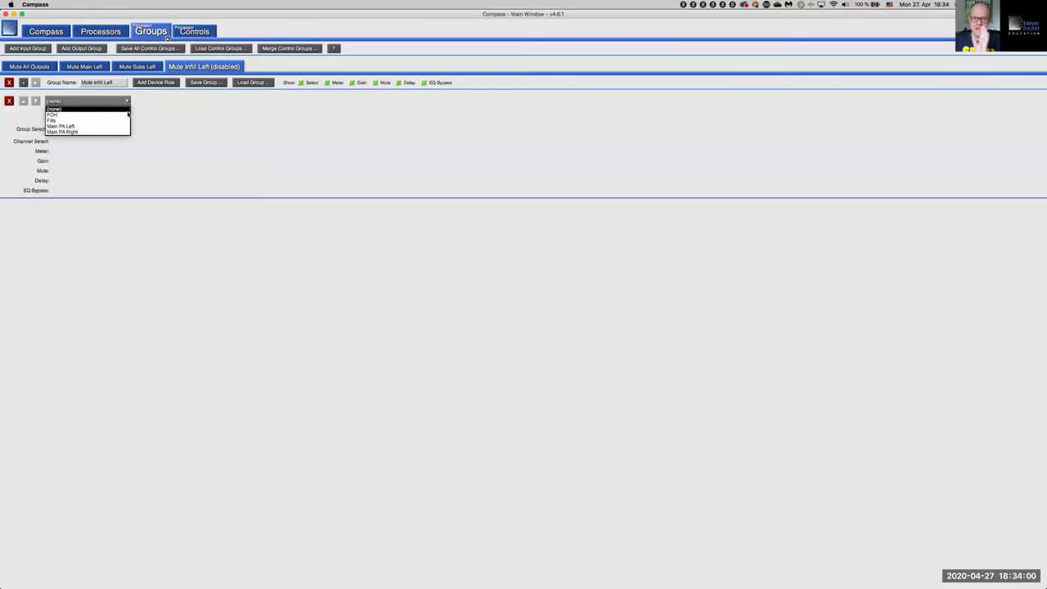
pyautogui.click(109, 121)
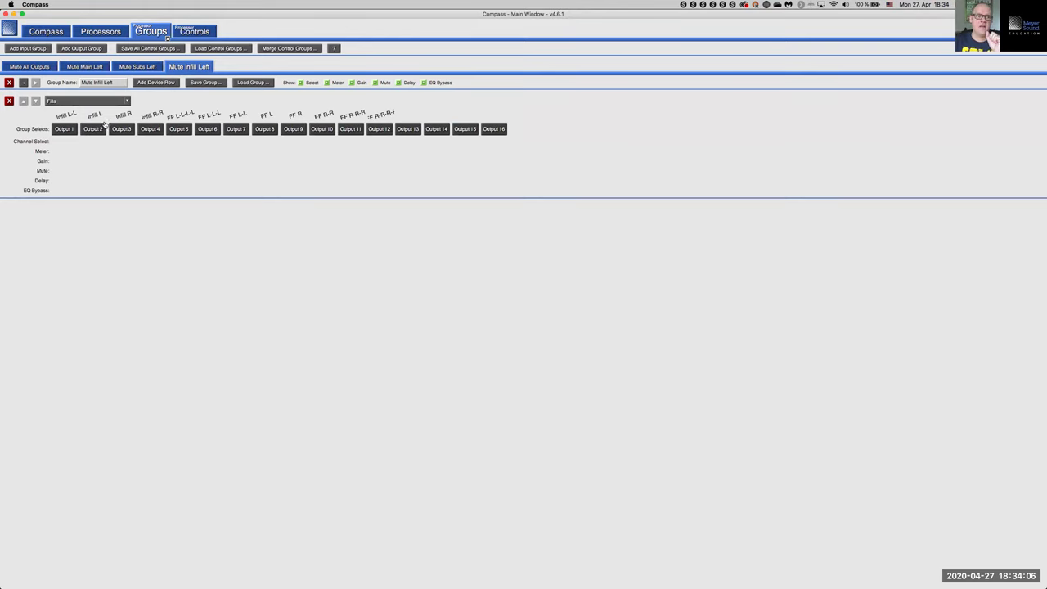
pyautogui.click(70, 130)
pyautogui.click(95, 130)
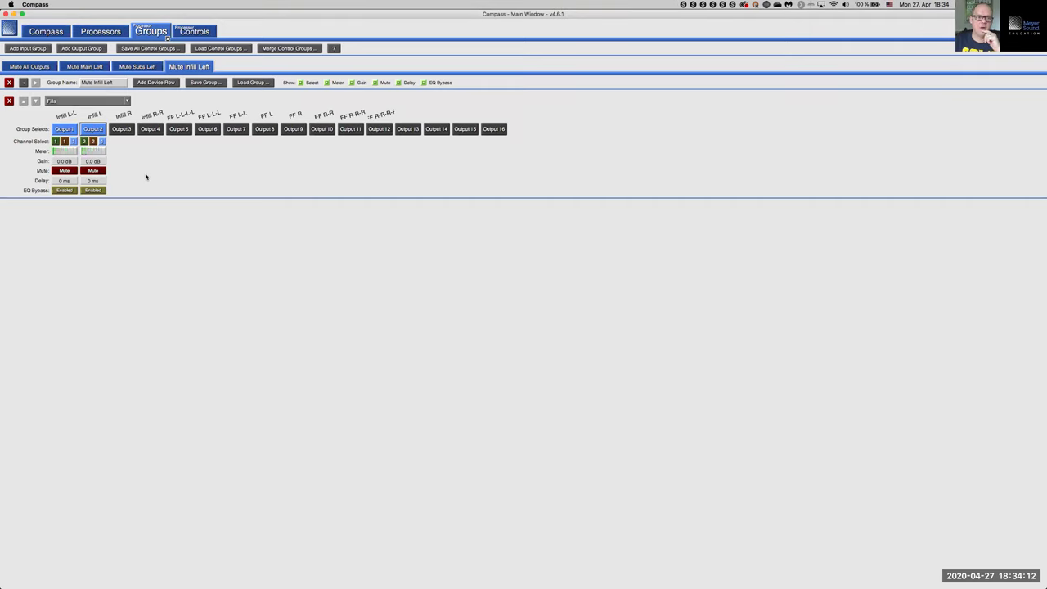
# Add an output group named Mute Frontfills and give it a device row for Fills.
pyautogui.click(65, 50)
pyautogui.write('Mute Frontfills')
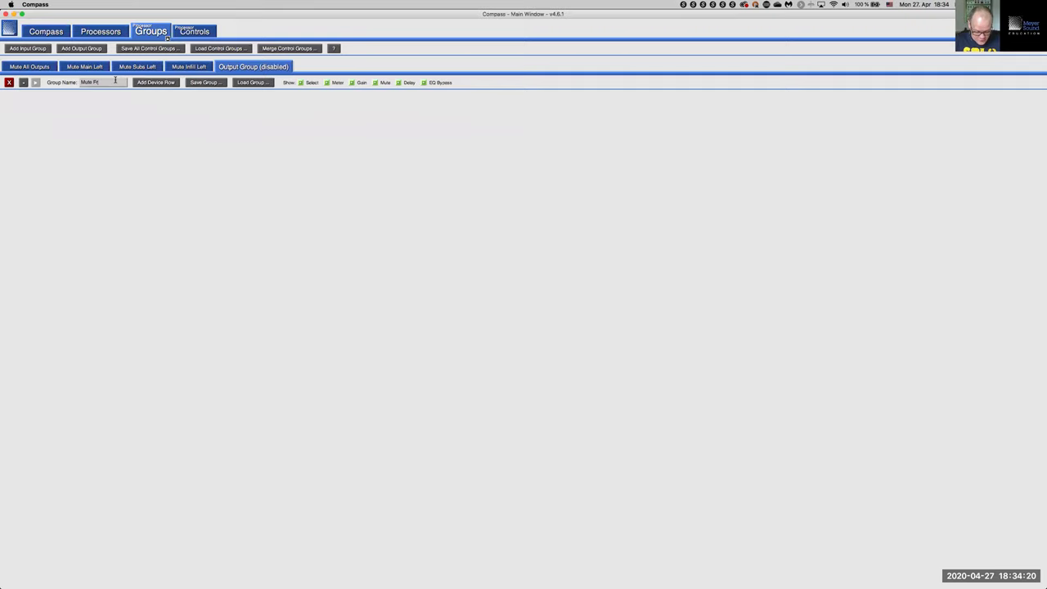
pyautogui.click(159, 83)
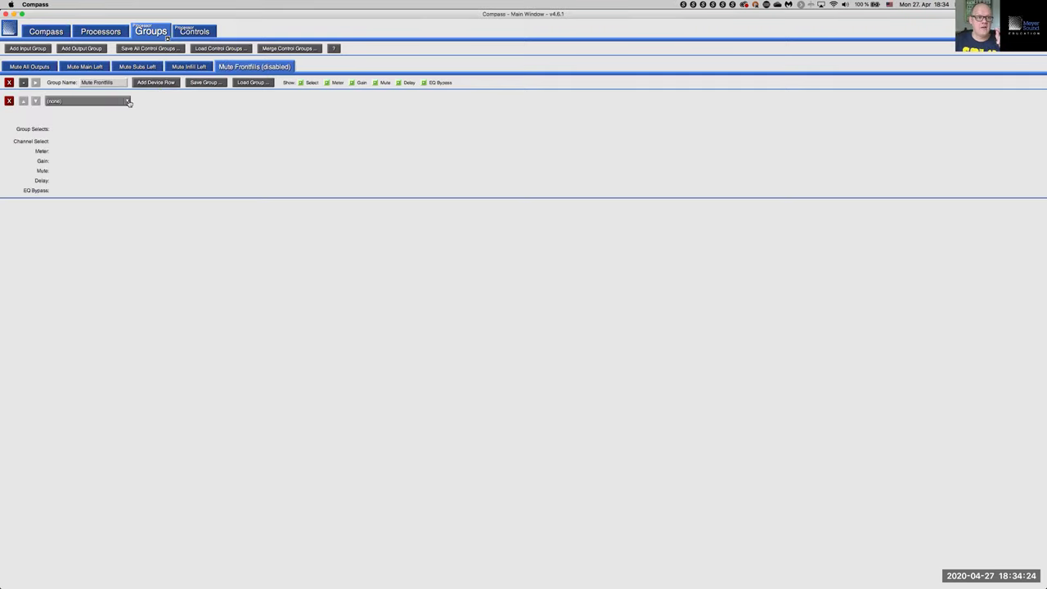
pyautogui.click(127, 100)
pyautogui.click(123, 115)
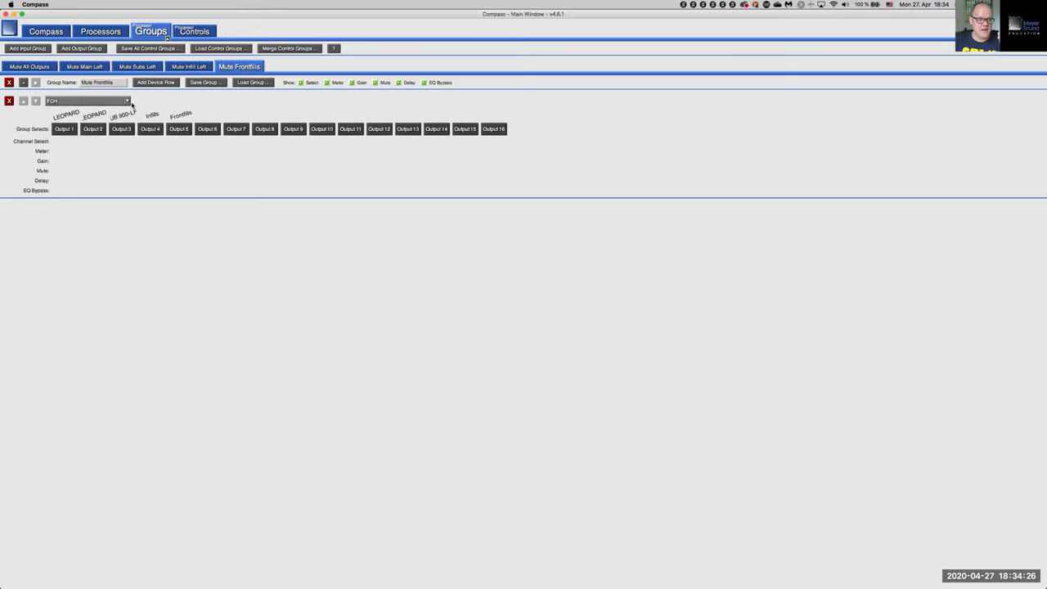
pyautogui.click(126, 101)
pyautogui.click(122, 120)
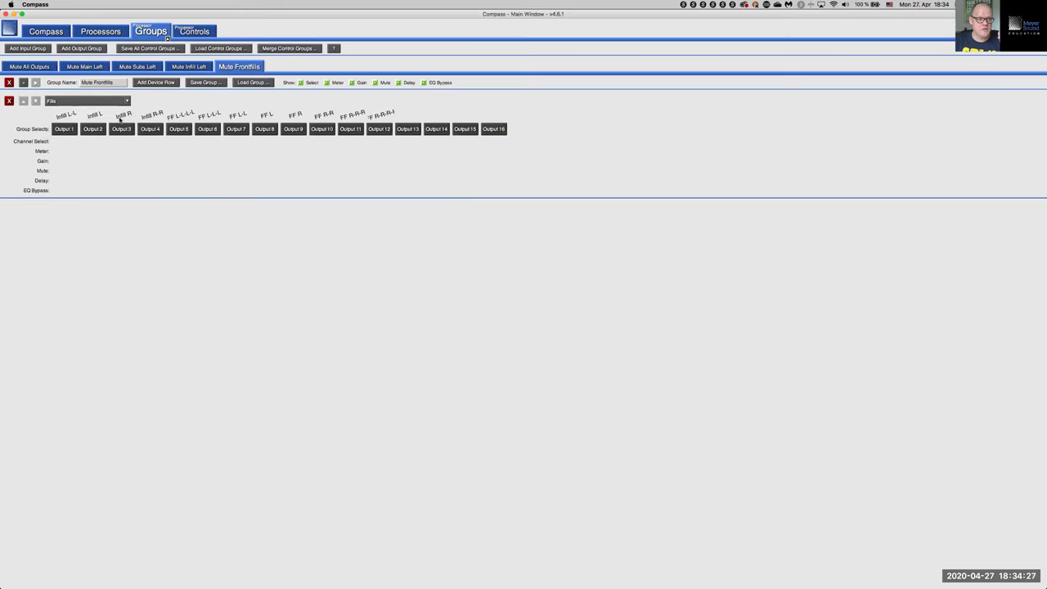
# Include the front-fill Outputs 5 through 12 of Fills in the Mute Frontfills group.
pyautogui.click(178, 129)
pyautogui.click(207, 129)
pyautogui.click(236, 129)
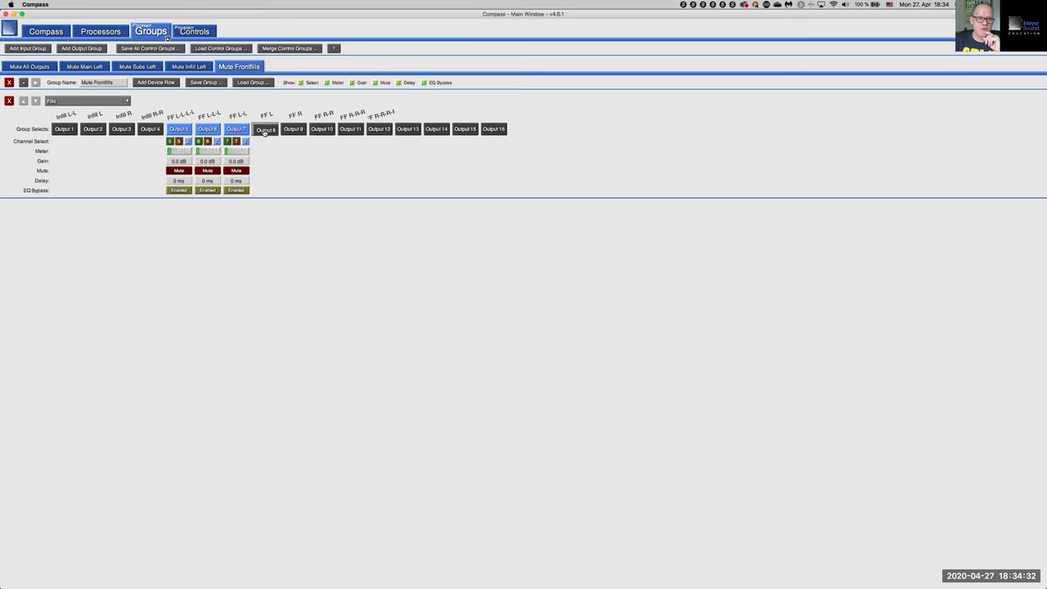
pyautogui.click(265, 129)
pyautogui.click(292, 129)
pyautogui.click(322, 130)
pyautogui.click(350, 129)
pyautogui.click(379, 129)
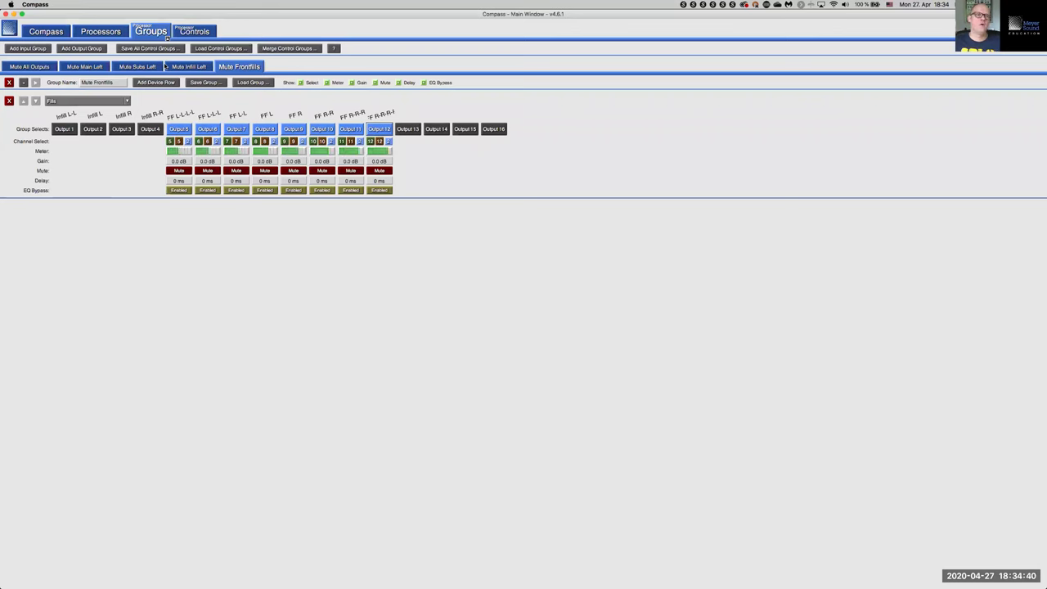
# Put My Control Page in Layout mode and add a Mute control of about 17 x 15 over the left hanging array.
pyautogui.click(193, 33)
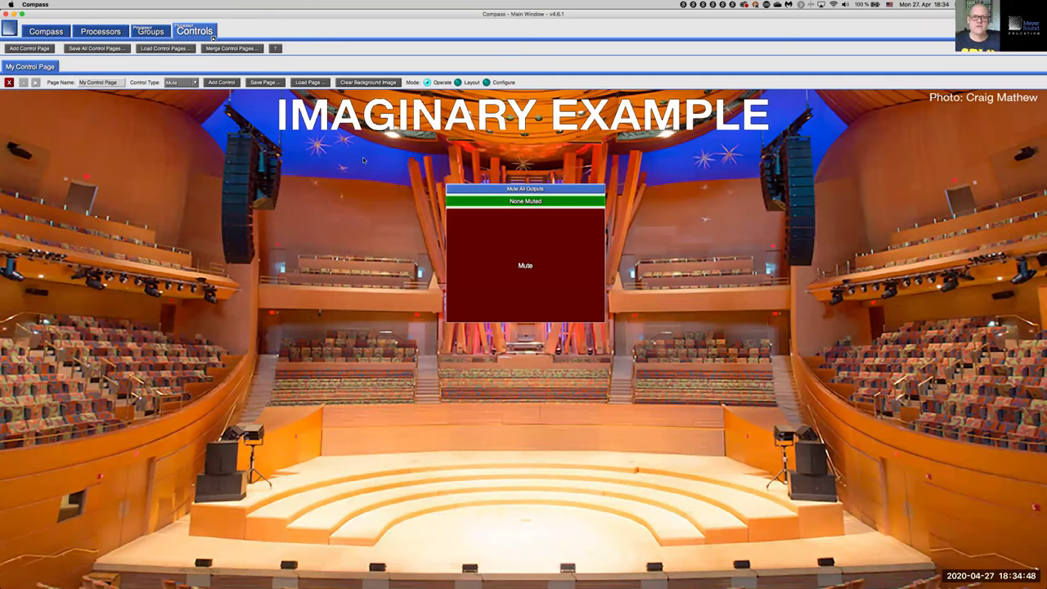
pyautogui.click(463, 84)
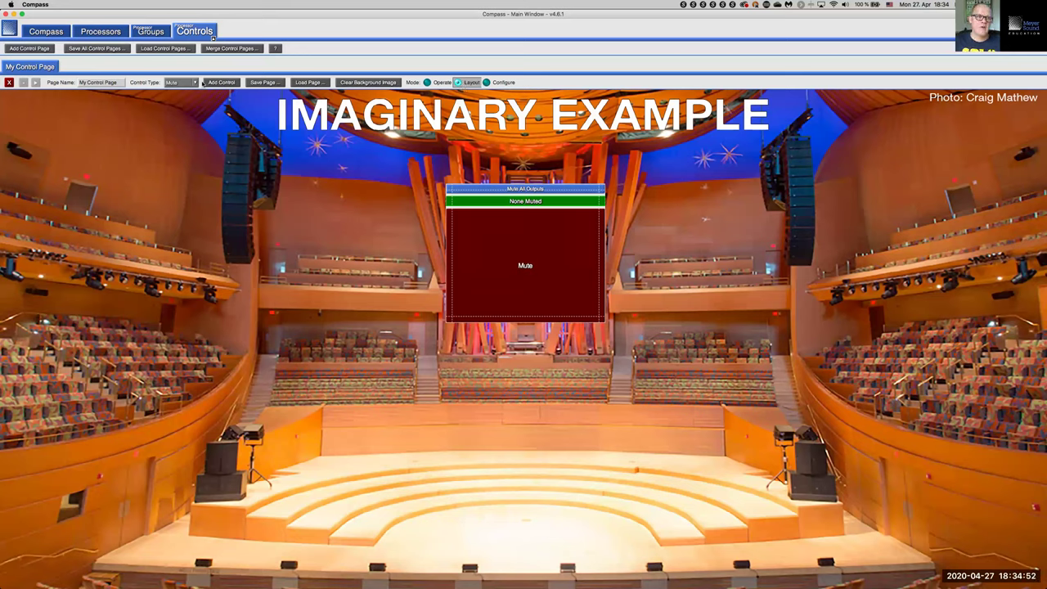
pyautogui.click(194, 82)
pyautogui.click(193, 96)
pyautogui.click(221, 82)
pyautogui.moveTo(87, 163); pyautogui.dragTo(268, 180)
pyautogui.moveTo(274, 259); pyautogui.dragTo(255, 231)
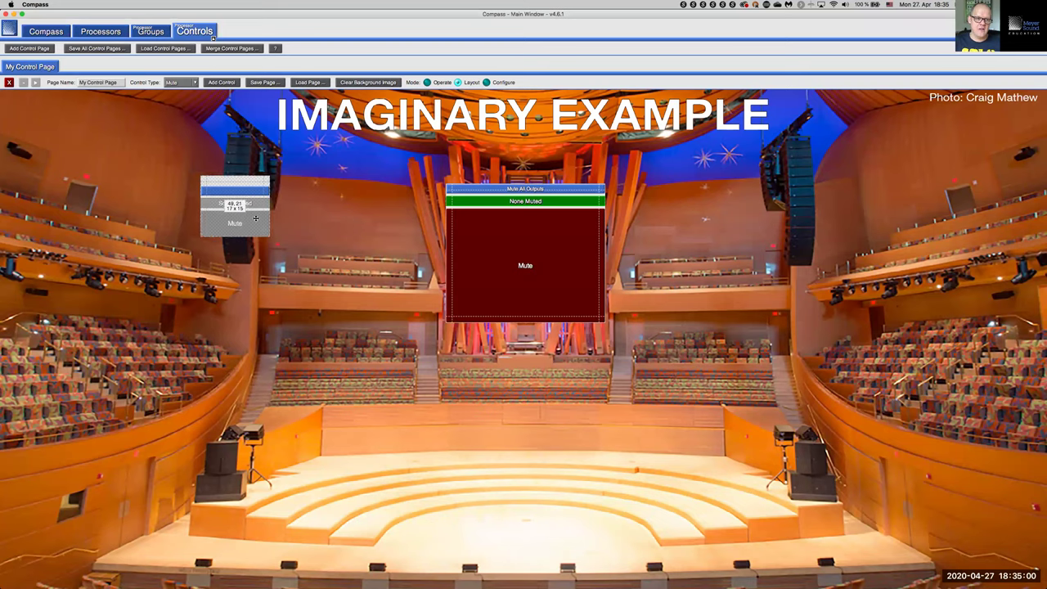
# Add a small Mute control below the left stage loudspeakers and resize the one over the left hanging array to about 12 x 15.
pyautogui.click(221, 82)
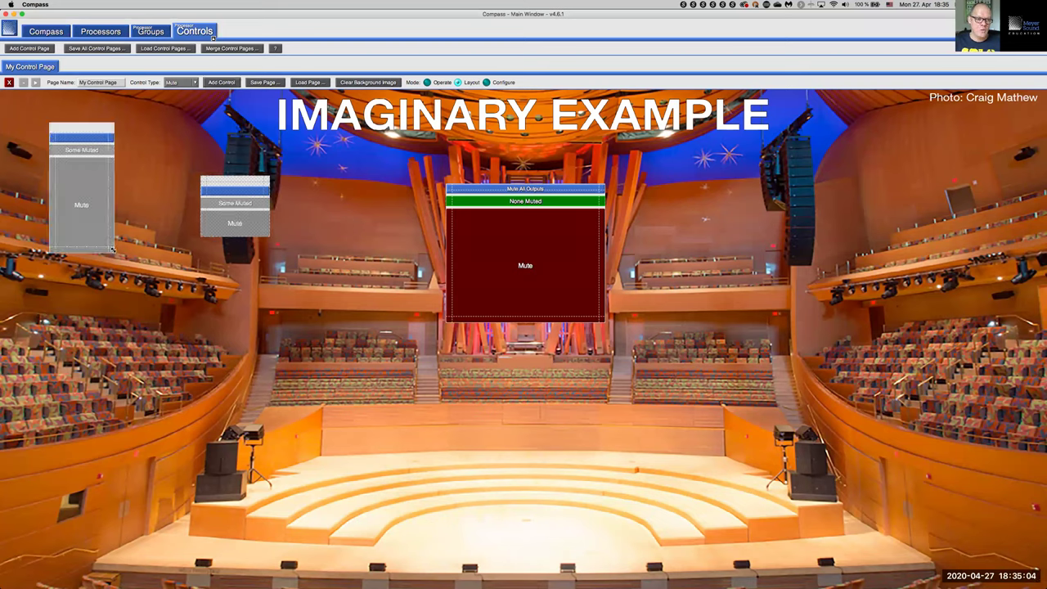
pyautogui.moveTo(124, 198); pyautogui.dragTo(235, 512)
pyautogui.click(215, 220)
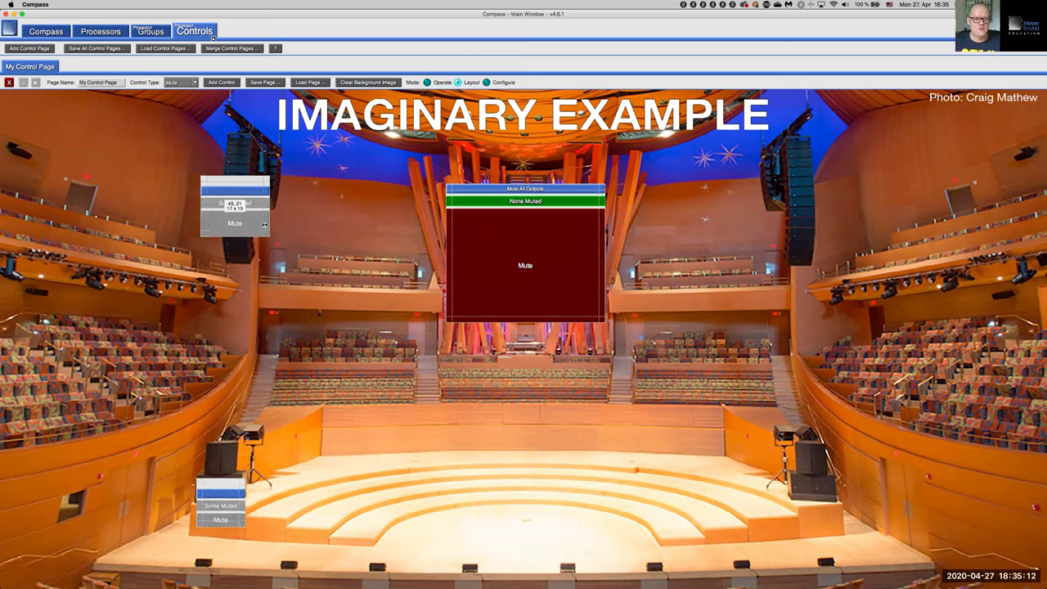
pyautogui.moveTo(268, 210); pyautogui.dragTo(260, 186)
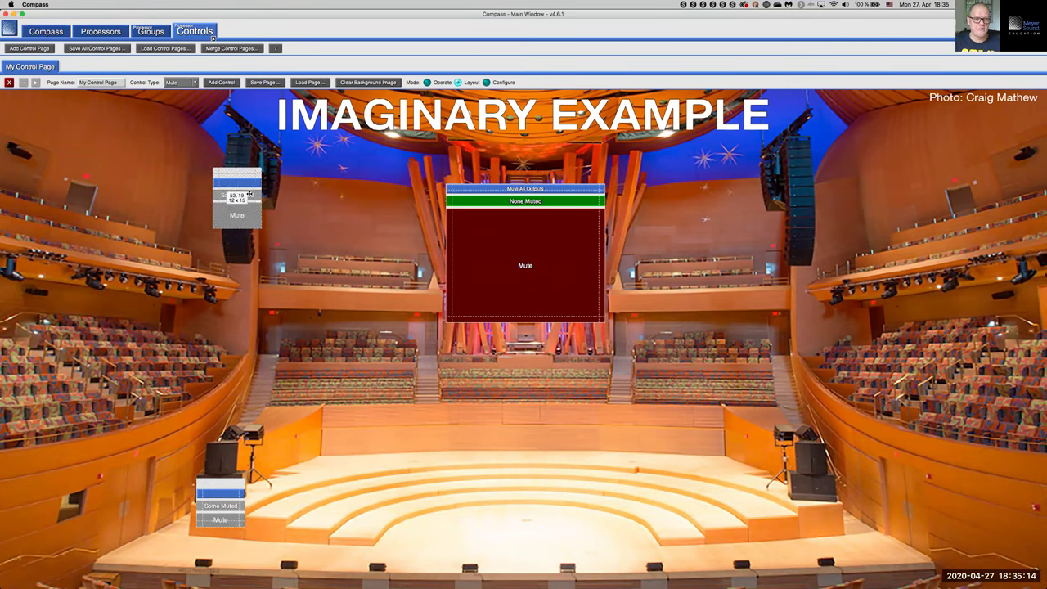
# Add a Mute control directly above the one by the left stage loudspeakers and another, about 48 wide, along the front of the stage.
pyautogui.click(221, 81)
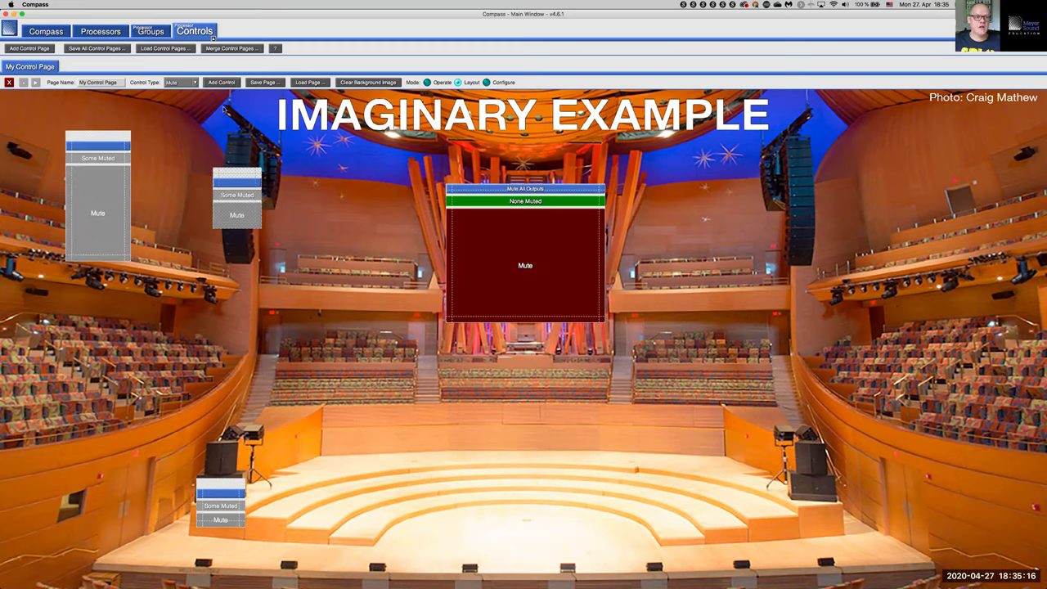
pyautogui.moveTo(123, 262); pyautogui.dragTo(223, 464)
pyautogui.click(219, 83)
pyautogui.moveTo(140, 209); pyautogui.dragTo(502, 439)
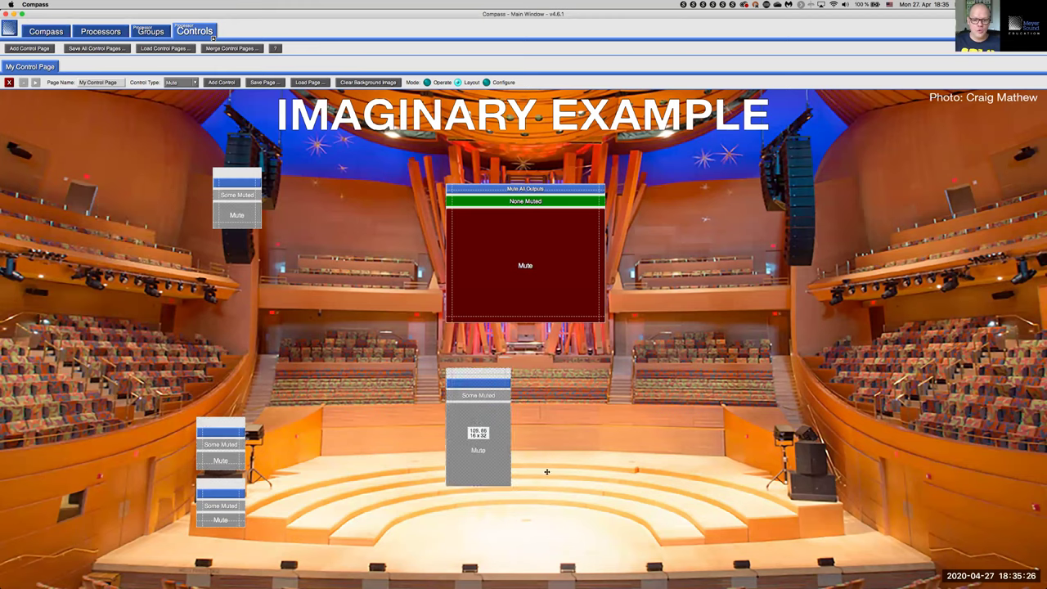
pyautogui.moveTo(553, 469); pyautogui.dragTo(900, 500)
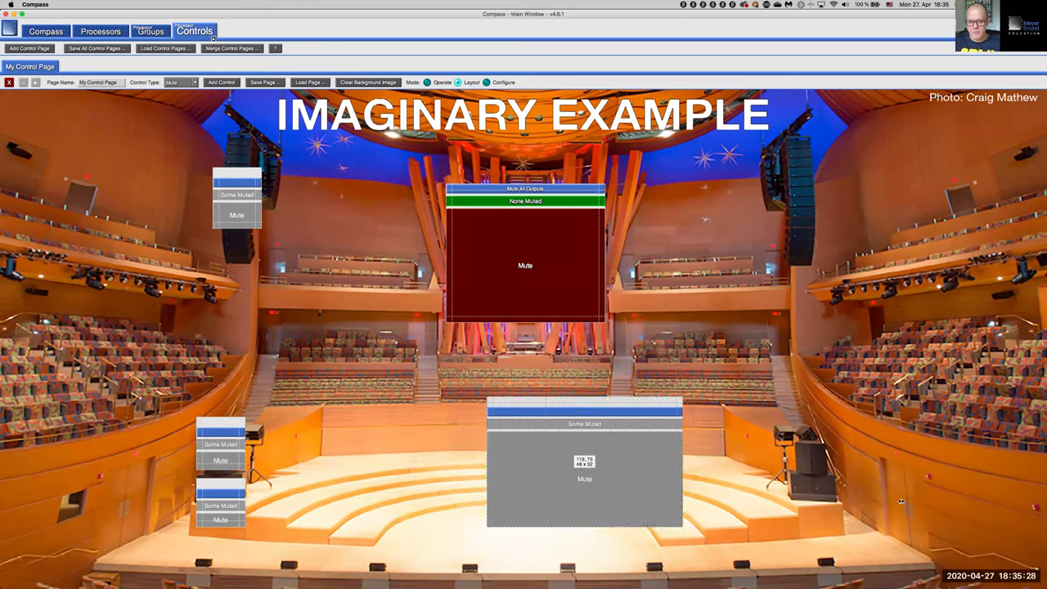
pyautogui.moveTo(625, 398); pyautogui.dragTo(566, 552)
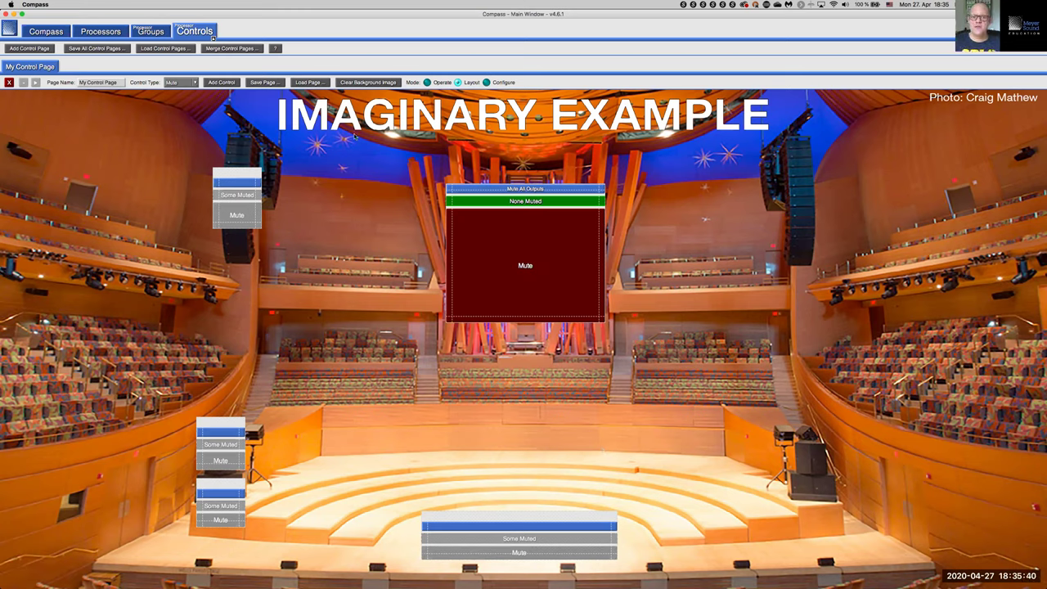
# Put the page in Configure mode and assign the Mute Main Left group to the Mute control over the left hanging array.
pyautogui.click(486, 83)
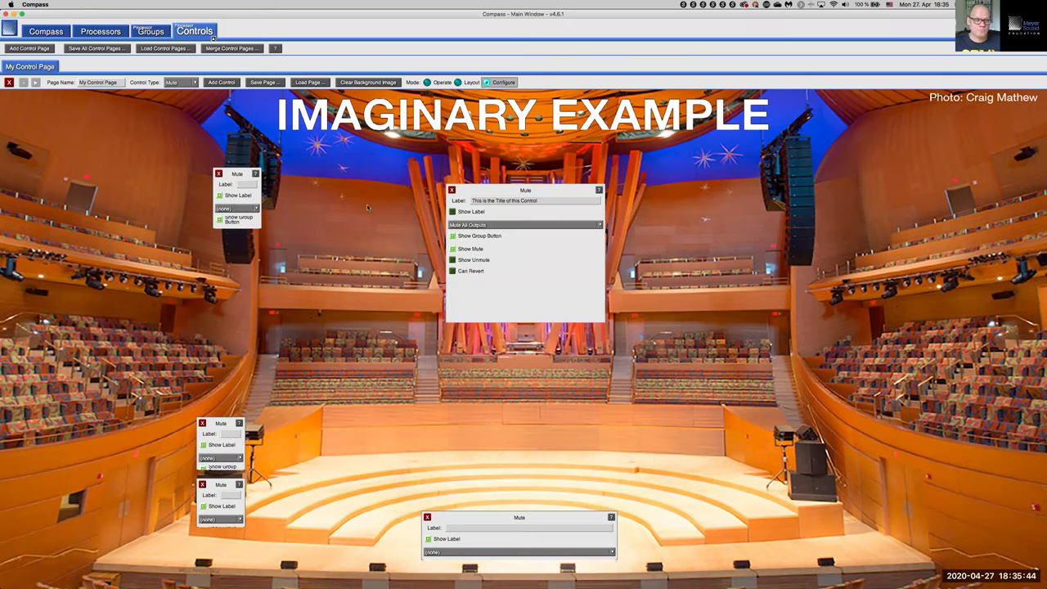
pyautogui.click(258, 210)
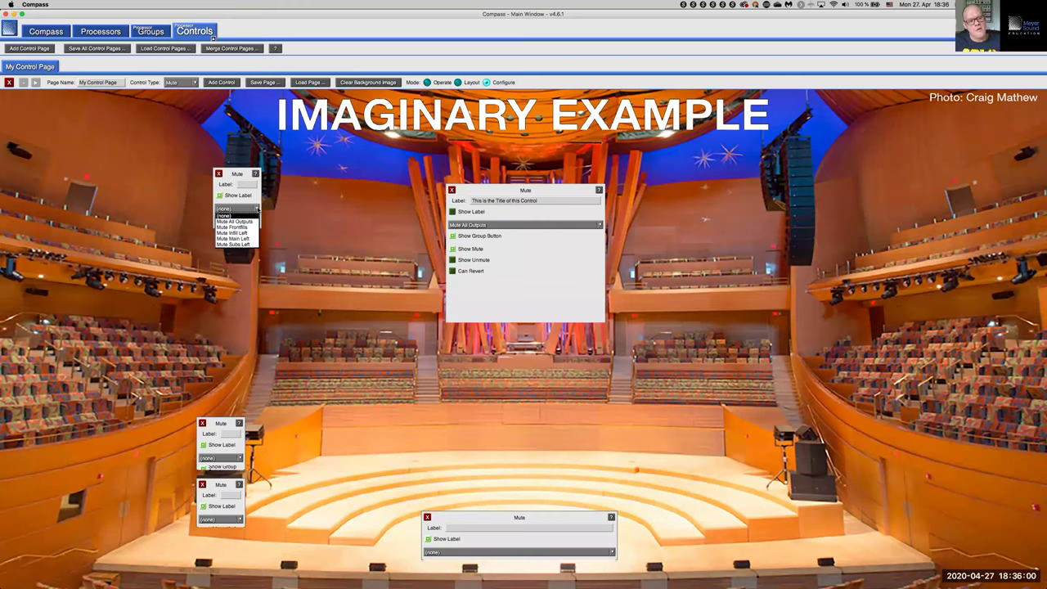
pyautogui.click(250, 238)
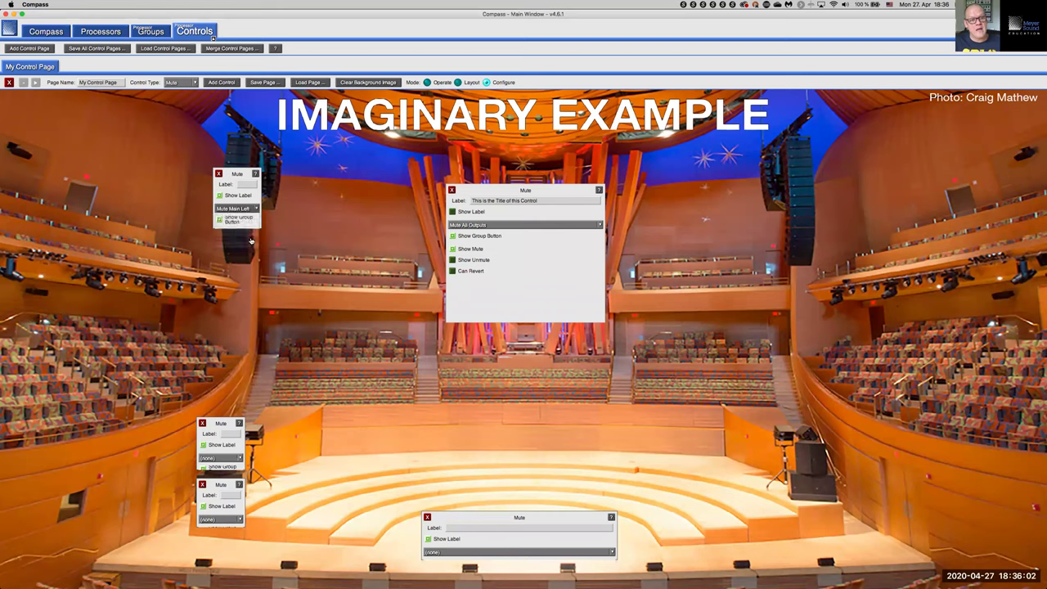
# Enlarge the Mute Main Left control in Layout mode and label it "This does not have to be the same" in Configure mode.
pyautogui.click(470, 82)
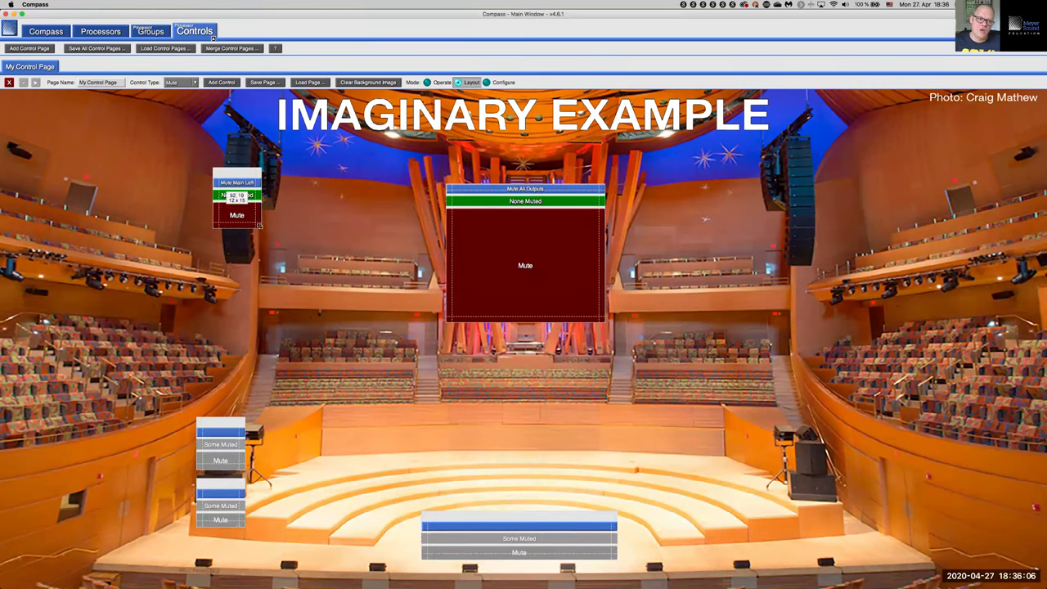
pyautogui.moveTo(261, 227); pyautogui.dragTo(347, 361)
pyautogui.click(493, 84)
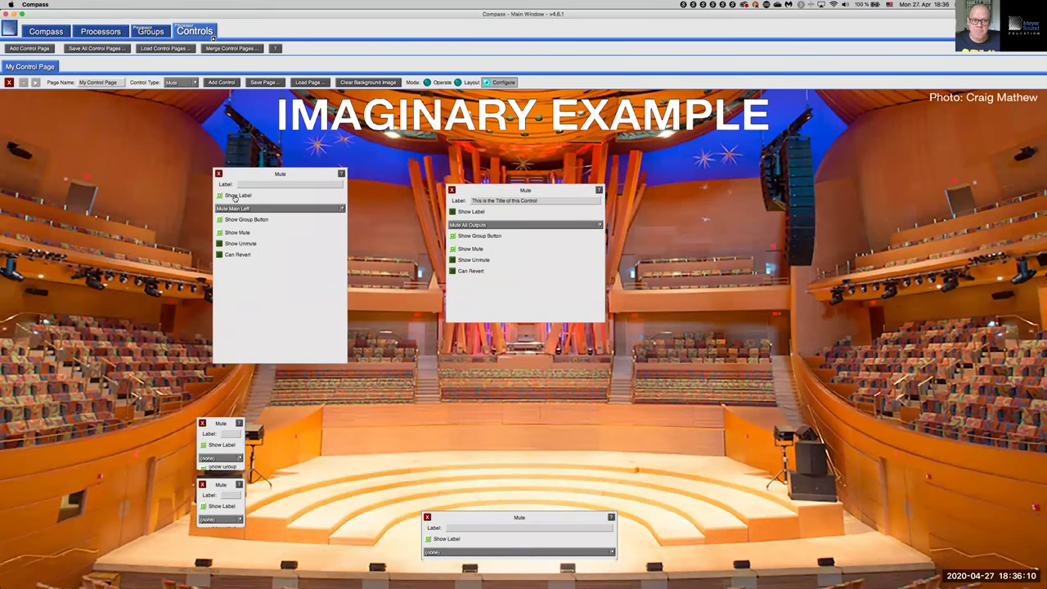
pyautogui.click(267, 186)
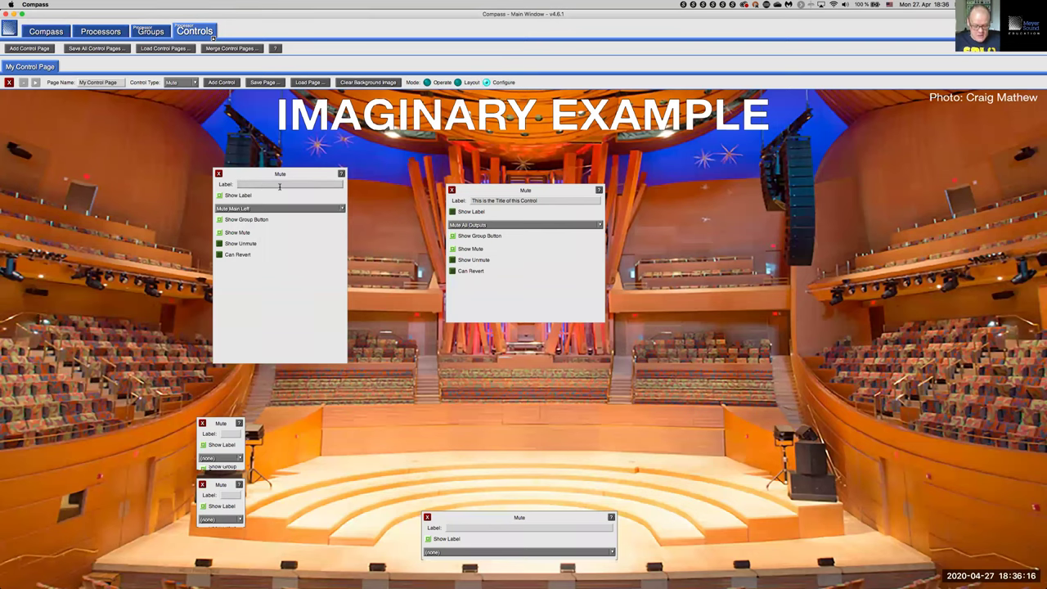
pyautogui.write('This does not have to be the same')
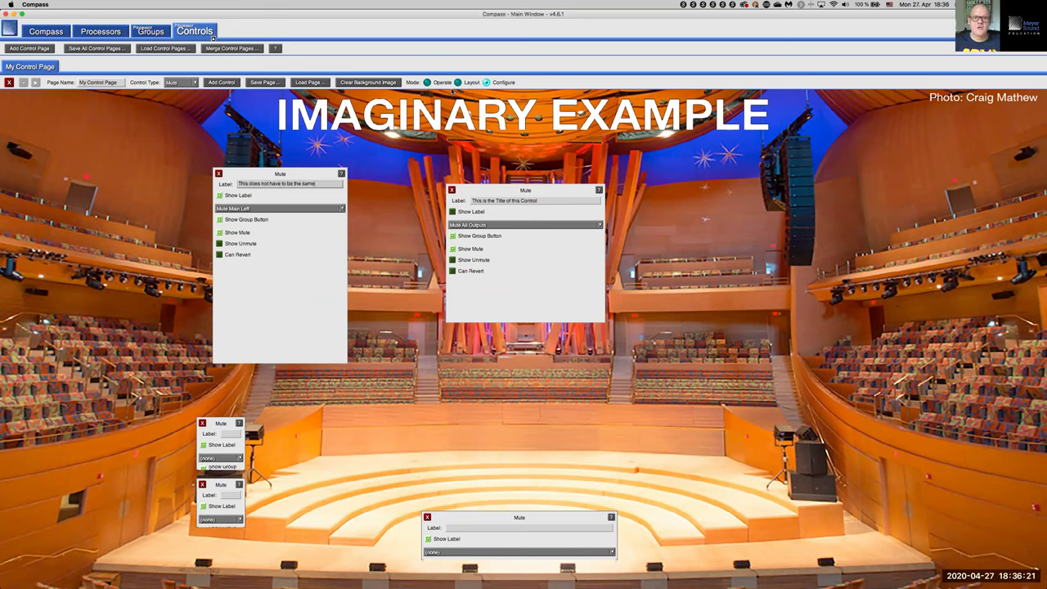
# Hide the label of the Mute Main Left control and shrink the control back to a small block over the left hanging array.
pyautogui.click(457, 83)
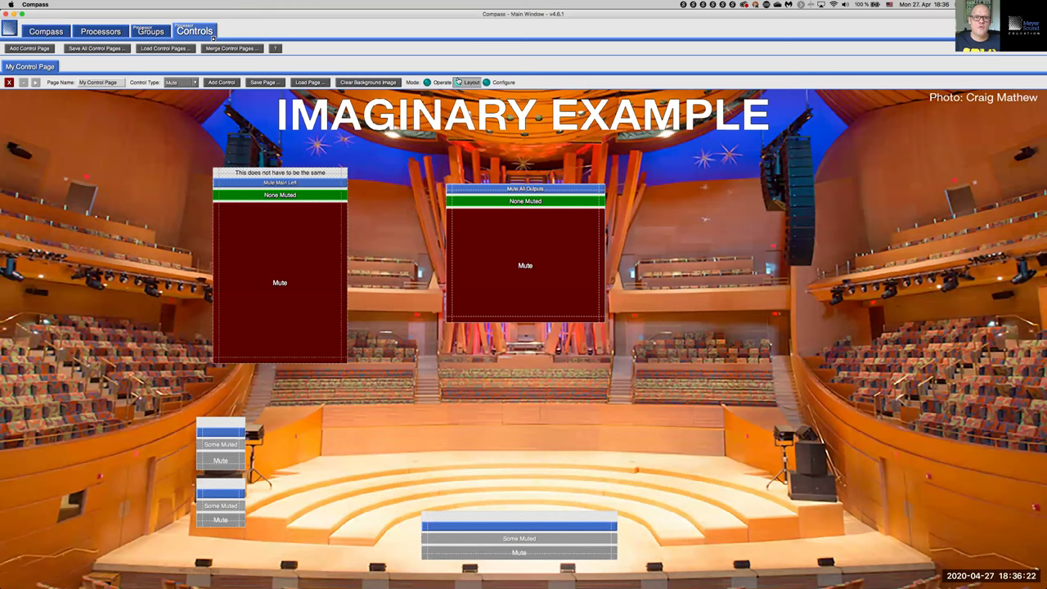
pyautogui.click(487, 82)
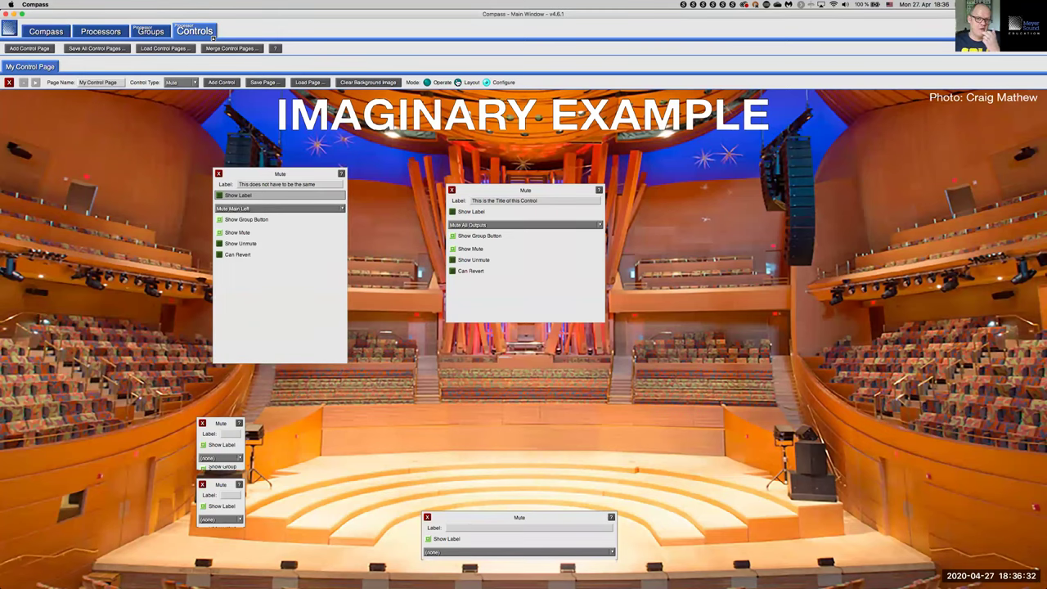
pyautogui.click(457, 82)
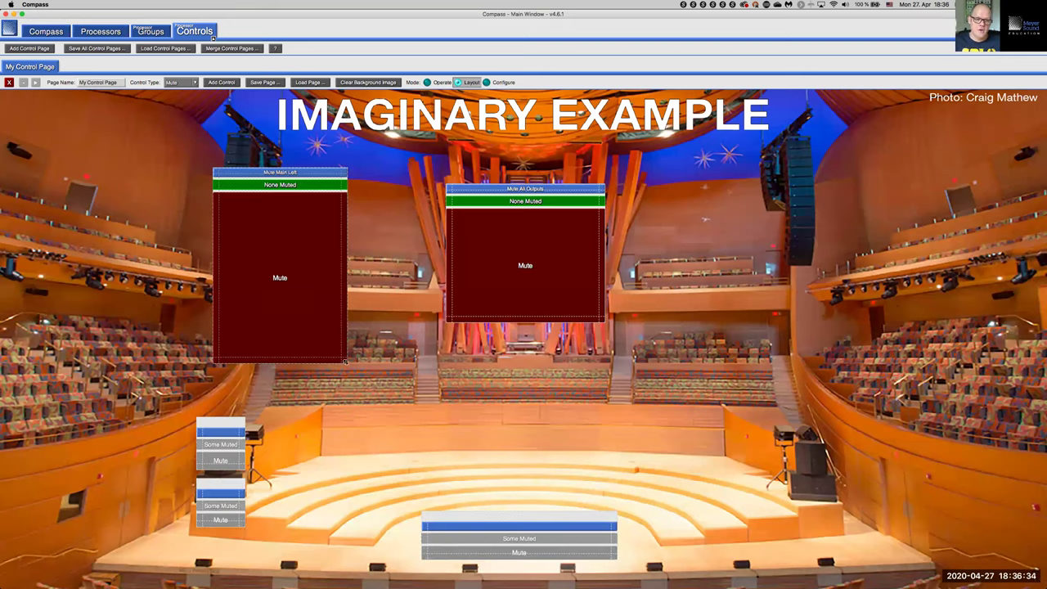
pyautogui.moveTo(293, 286); pyautogui.dragTo(249, 204)
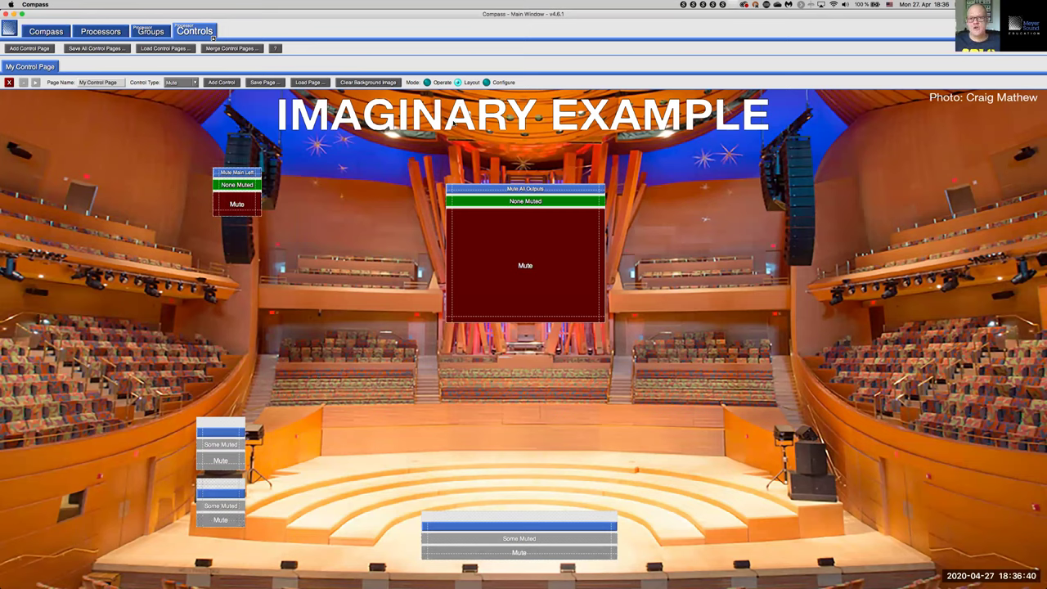
# Assign Mute Subs Left to the lower control and Mute Infill Left to the upper control by the left stage loudspeakers, hiding both labels.
pyautogui.click(486, 82)
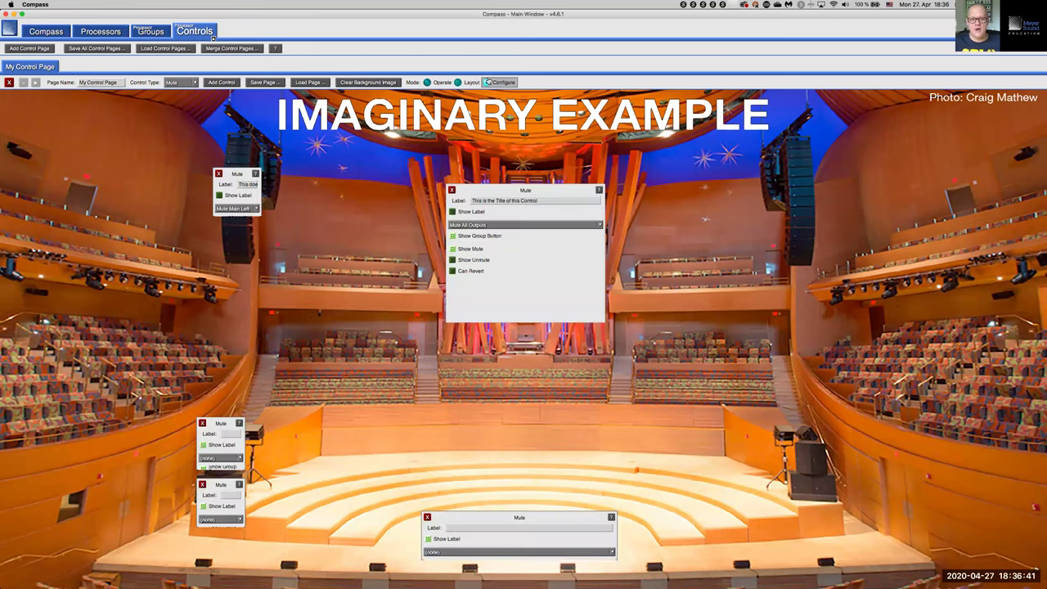
pyautogui.click(240, 521)
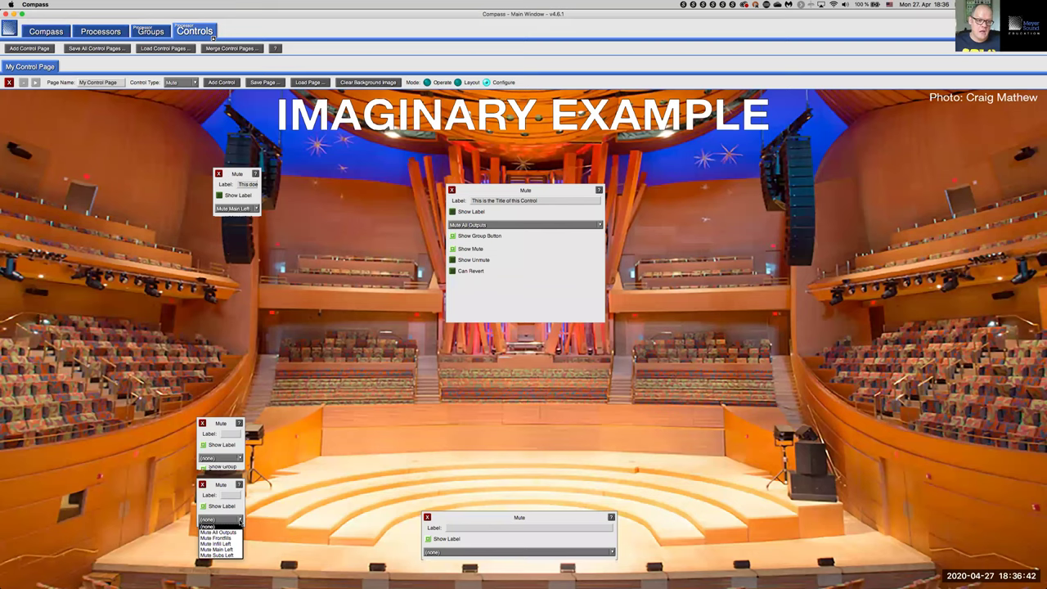
pyautogui.click(217, 555)
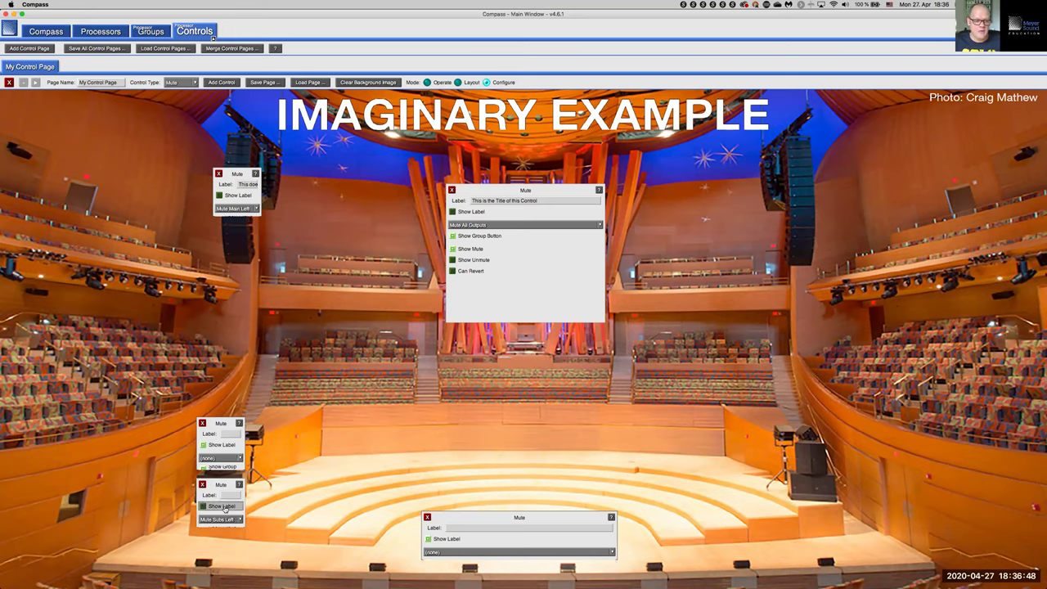
pyautogui.click(239, 458)
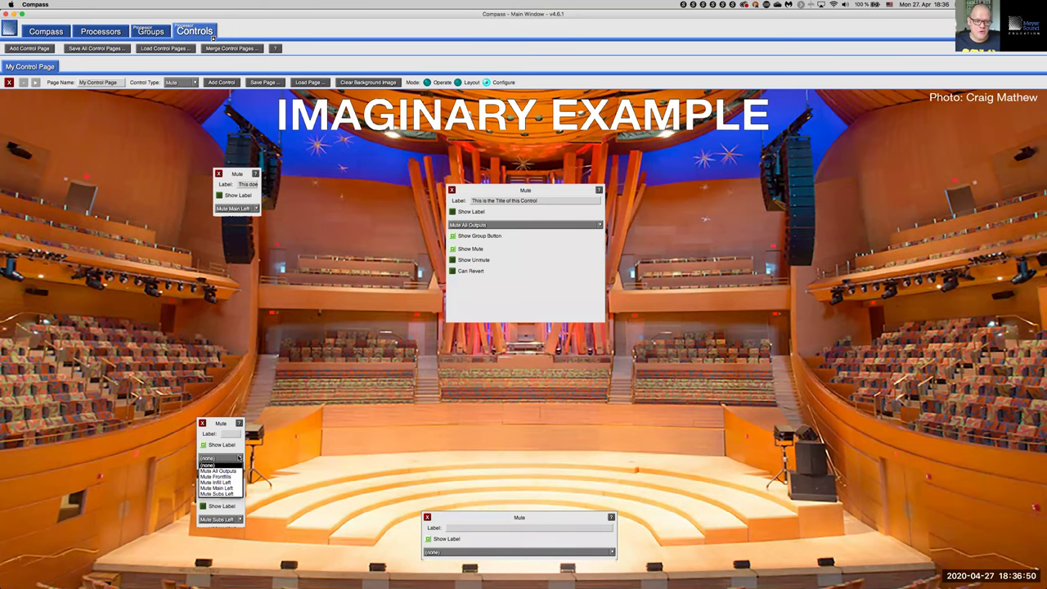
pyautogui.click(234, 482)
pyautogui.click(230, 443)
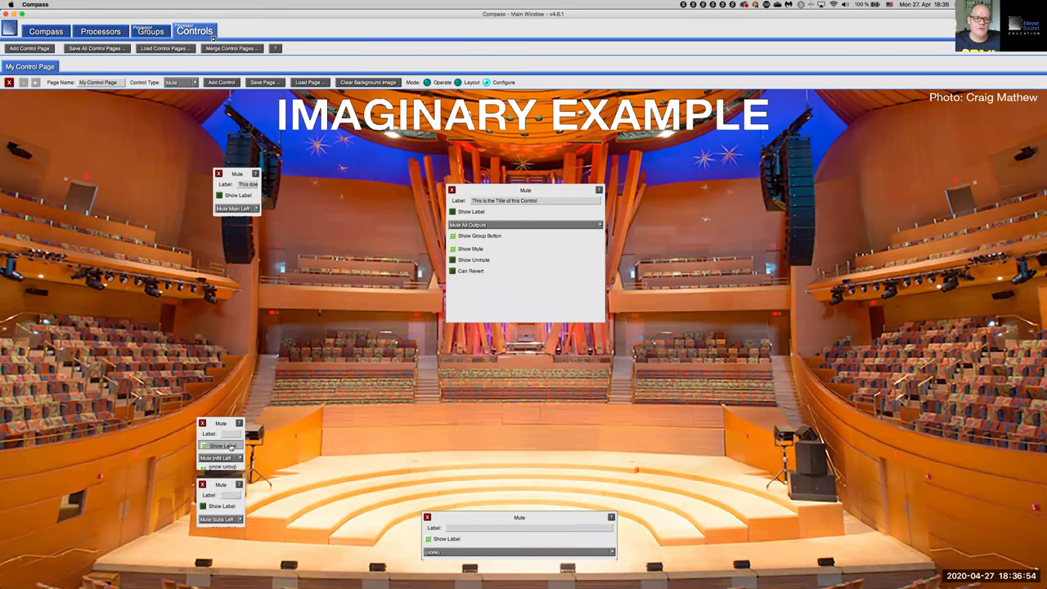
# Test muting and unmuting Mute Main Left, Mute Infill Left and Mute Subs Left in Operate mode.
pyautogui.click(434, 83)
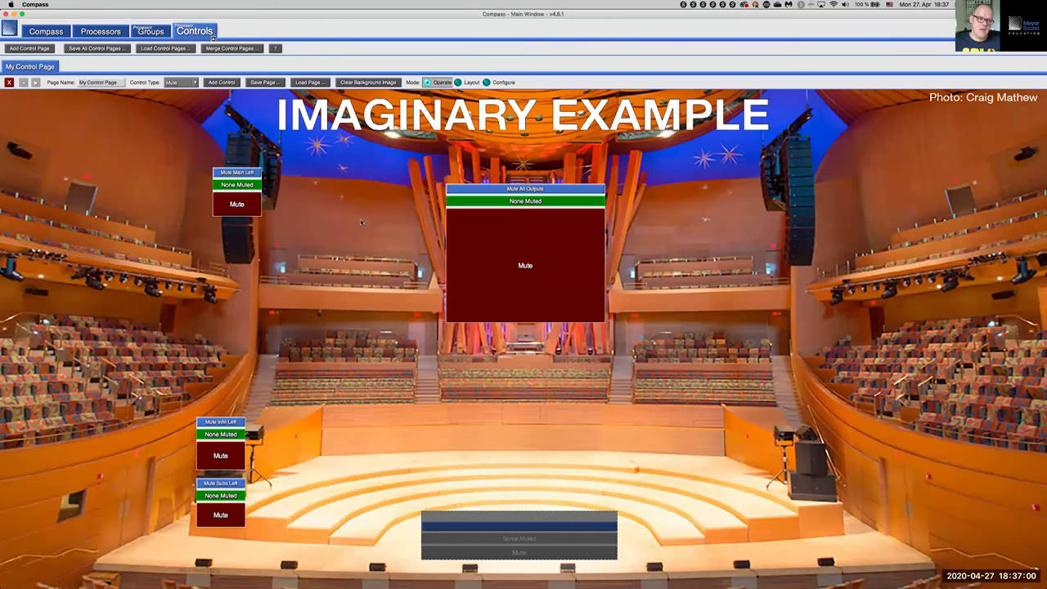
pyautogui.click(253, 203)
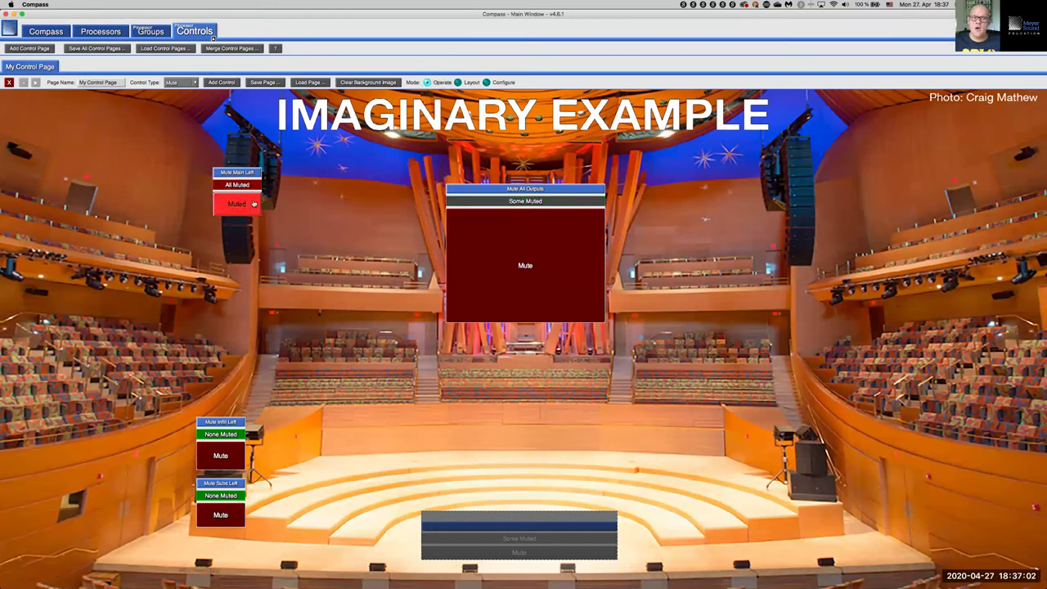
pyautogui.click(253, 204)
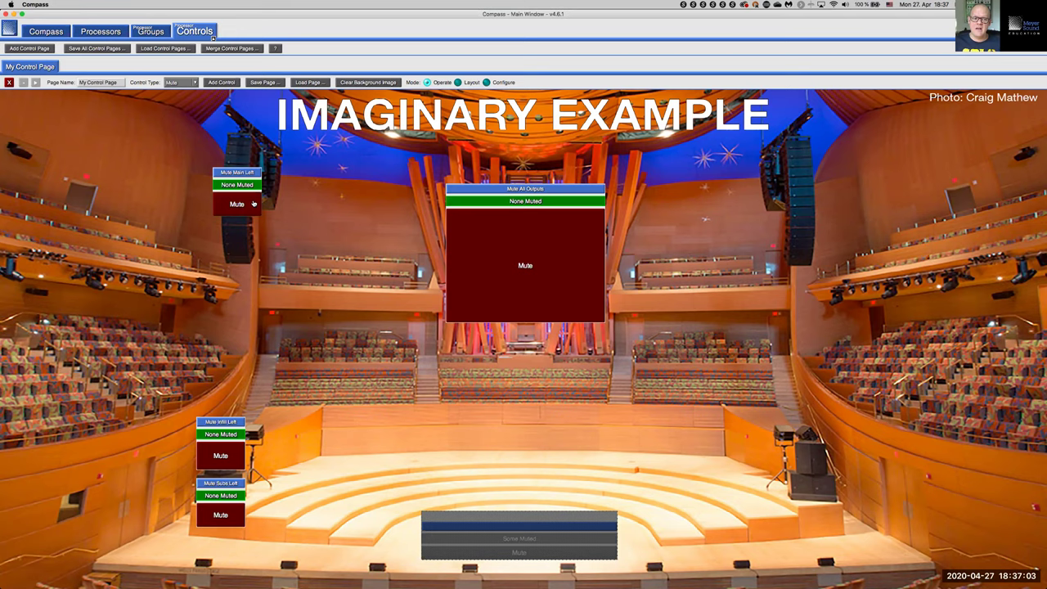
pyautogui.click(233, 460)
pyautogui.click(233, 460)
pyautogui.click(230, 514)
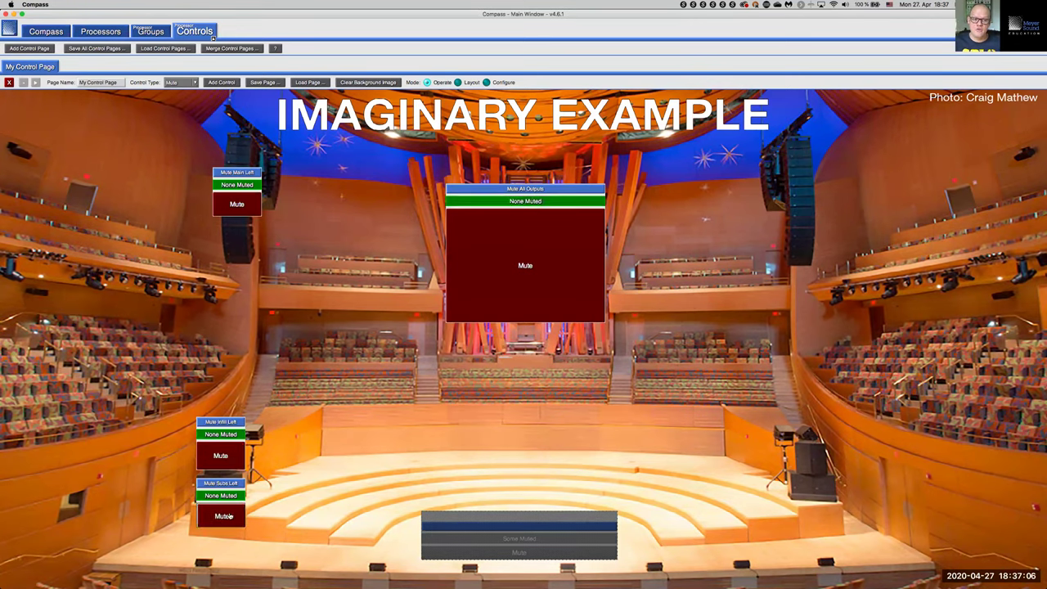
pyautogui.click(230, 515)
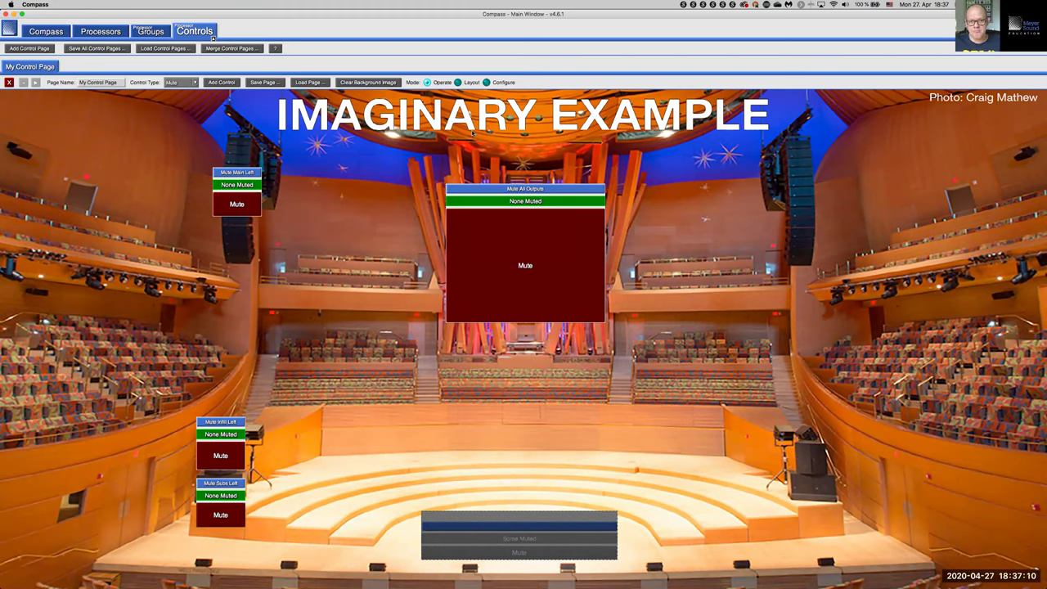
# Assign Mute Frontfills to the wide control along the stage front with its label hidden, and return the page to Operate mode.
pyautogui.click(506, 84)
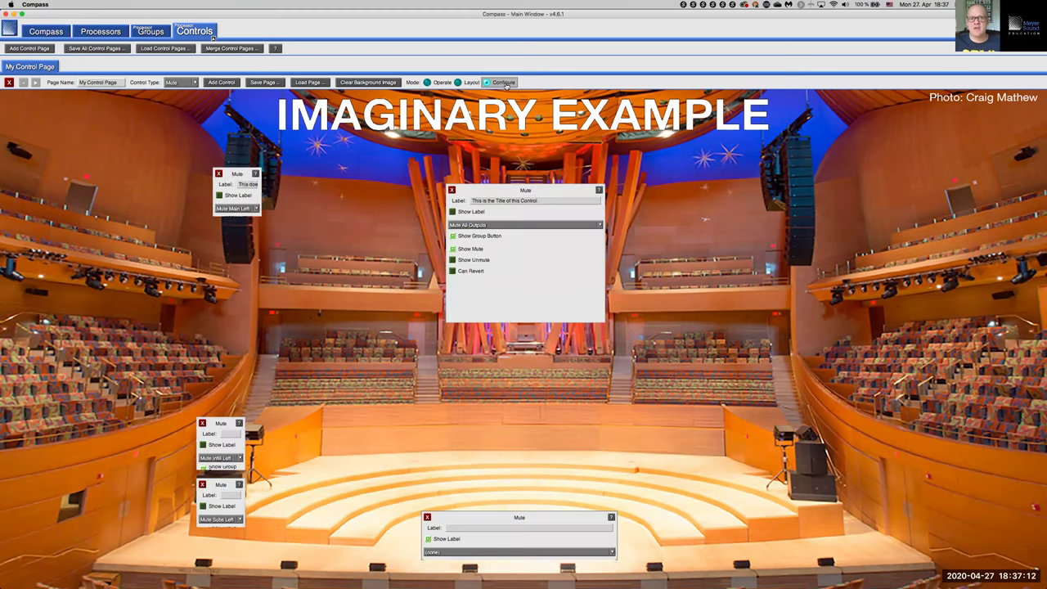
pyautogui.click(488, 551)
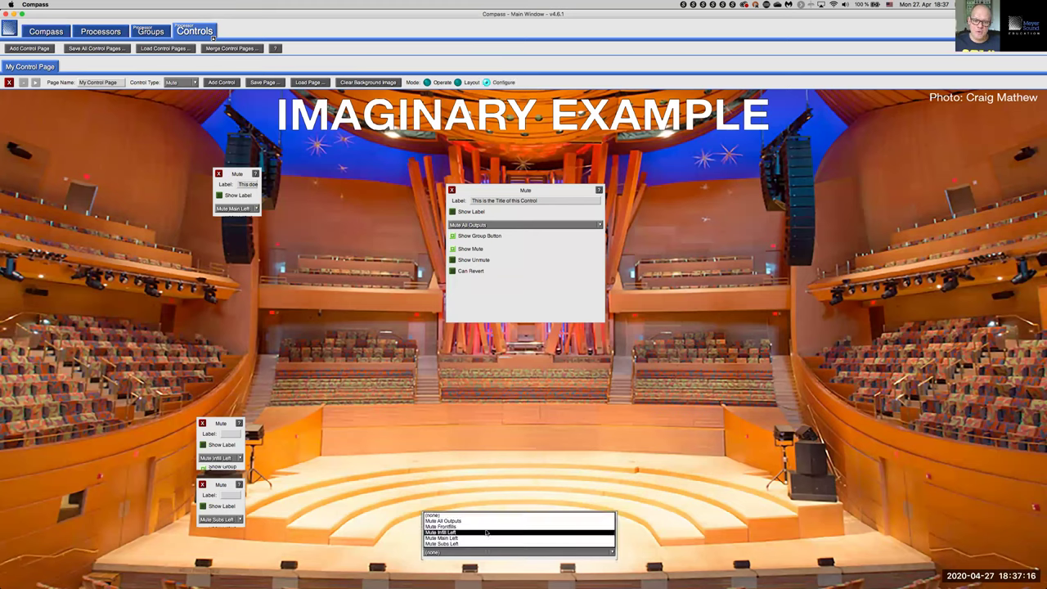
pyautogui.click(485, 526)
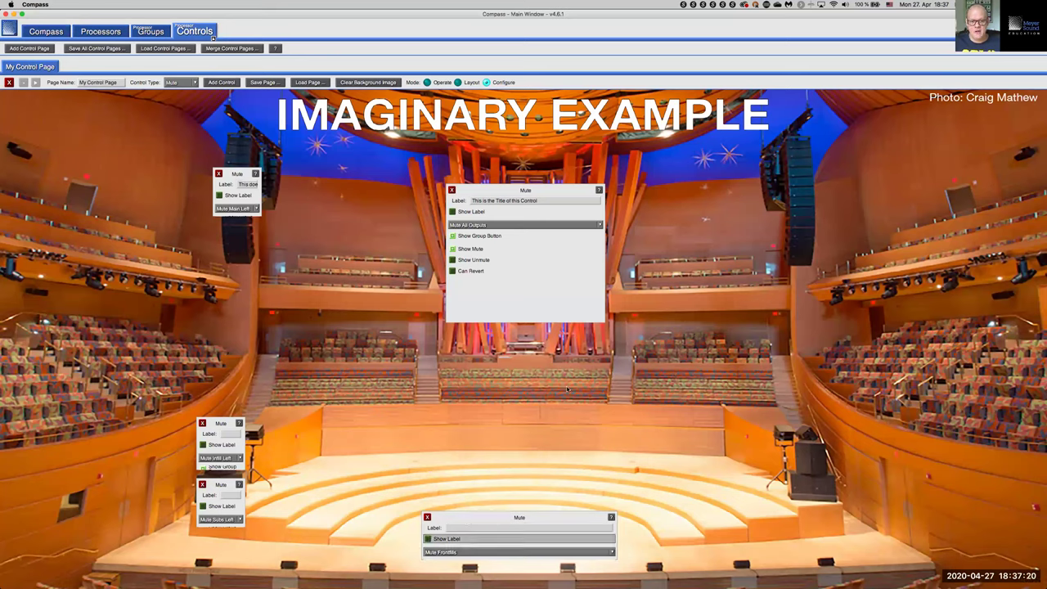
pyautogui.click(447, 84)
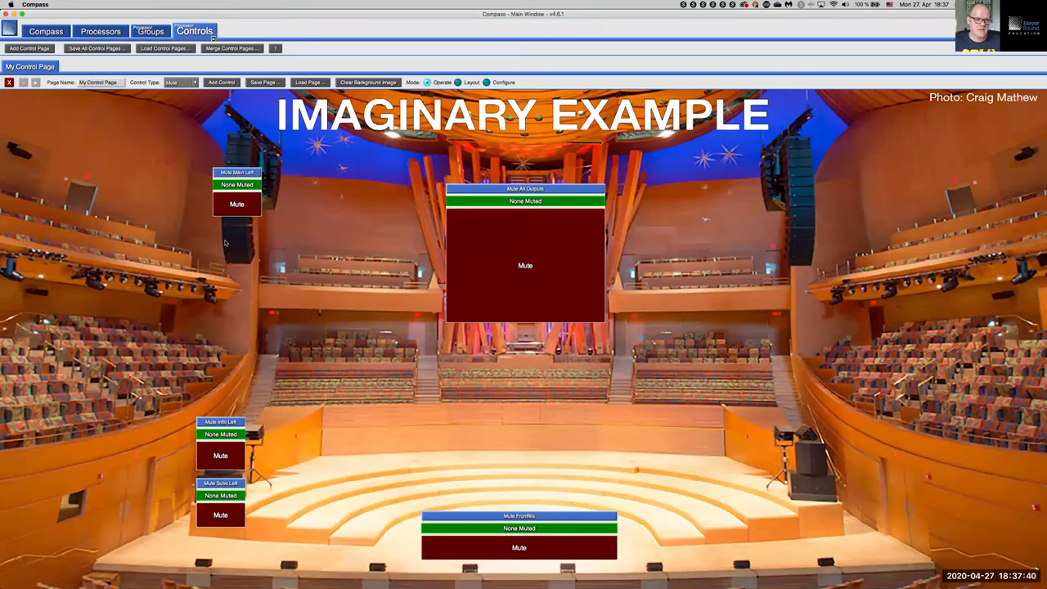
# Make the Main Window smaller and arrange the Devices 2 window showing the Fills processor beside it.
pyautogui.click(23, 14)
pyautogui.moveTo(158, 54); pyautogui.dragTo(465, 4)
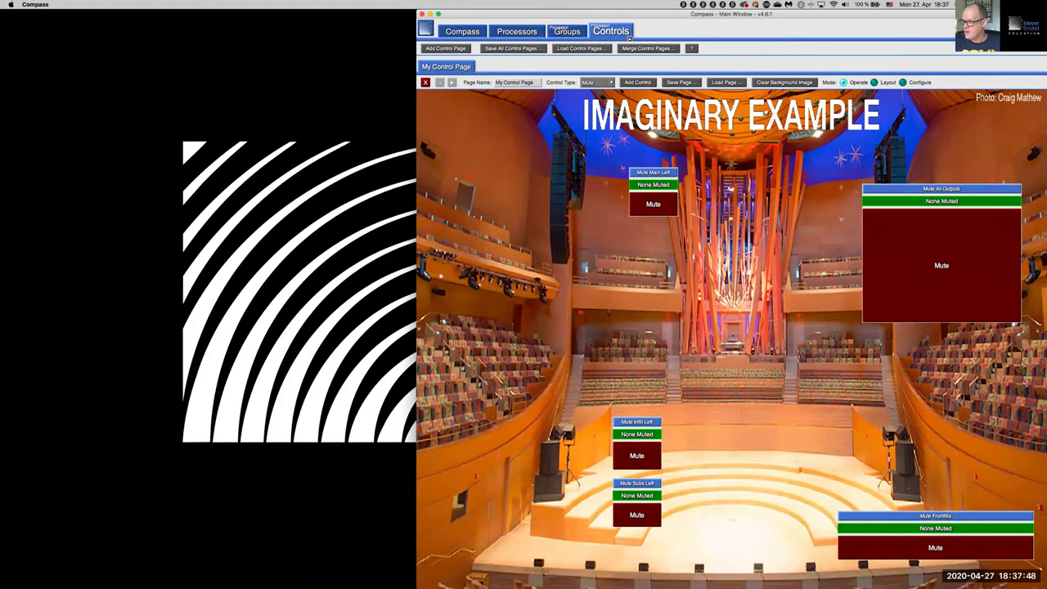
pyautogui.press('super+grave')
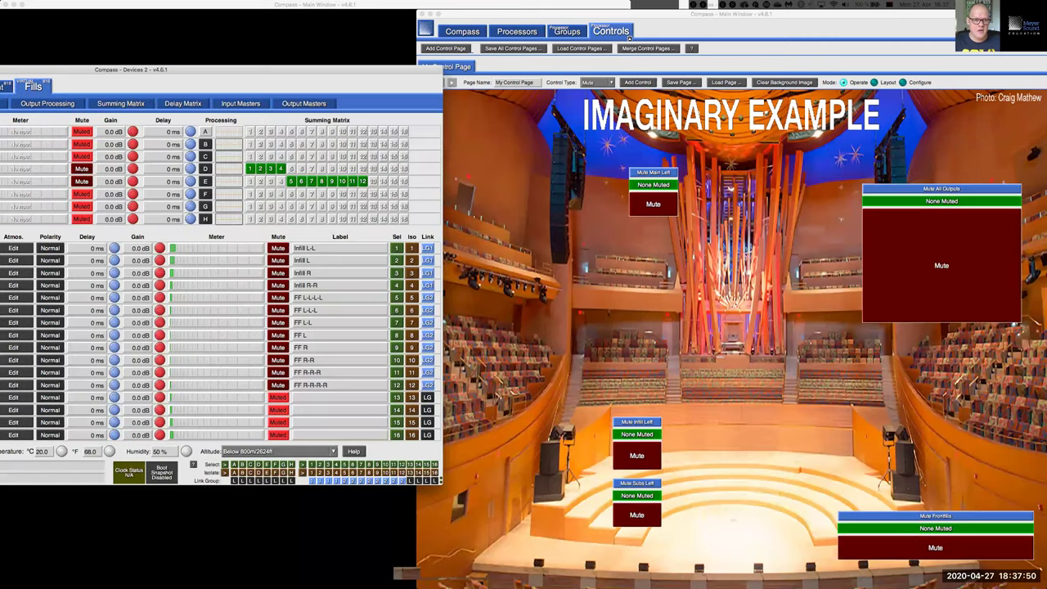
pyautogui.moveTo(243, 71); pyautogui.dragTo(195, 77)
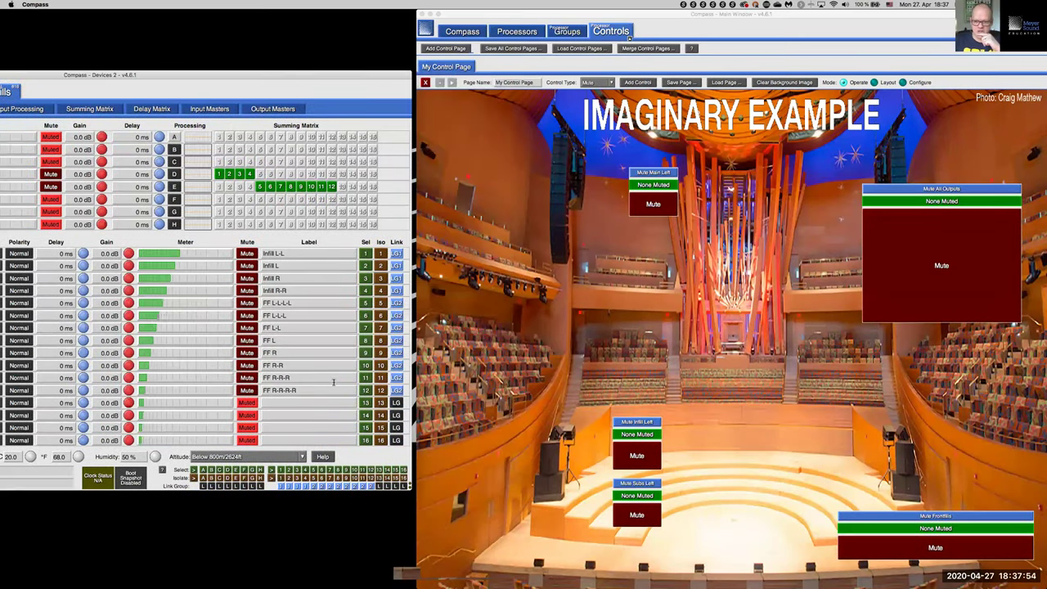
# Test muting and unmuting the front fills with the Mute Frontfills control, with the linked Outputs 5 through 12 of Fills selected.
pyautogui.click(929, 553)
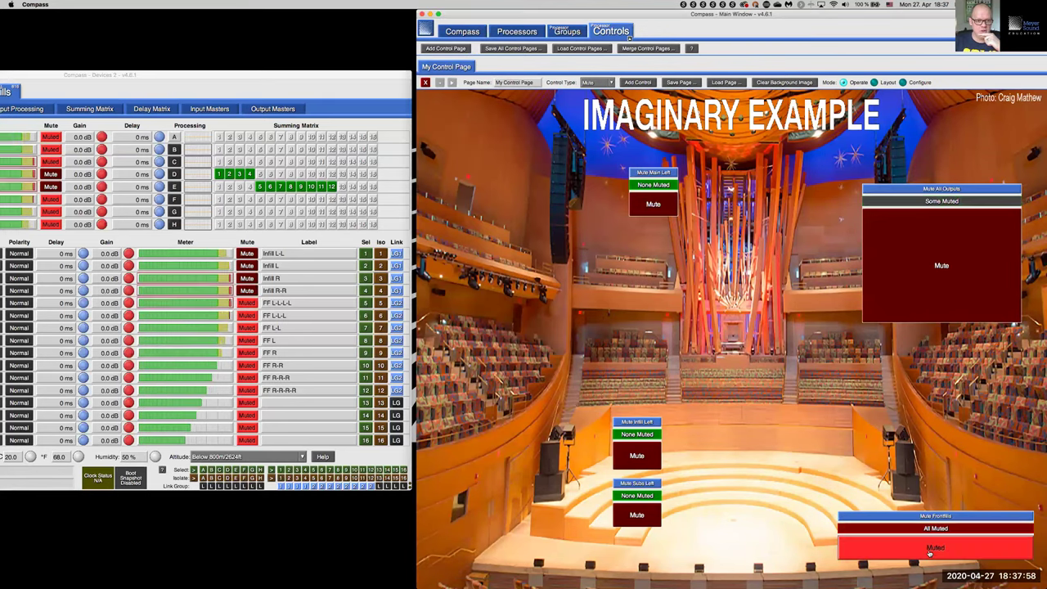
pyautogui.click(930, 554)
pyautogui.click(929, 554)
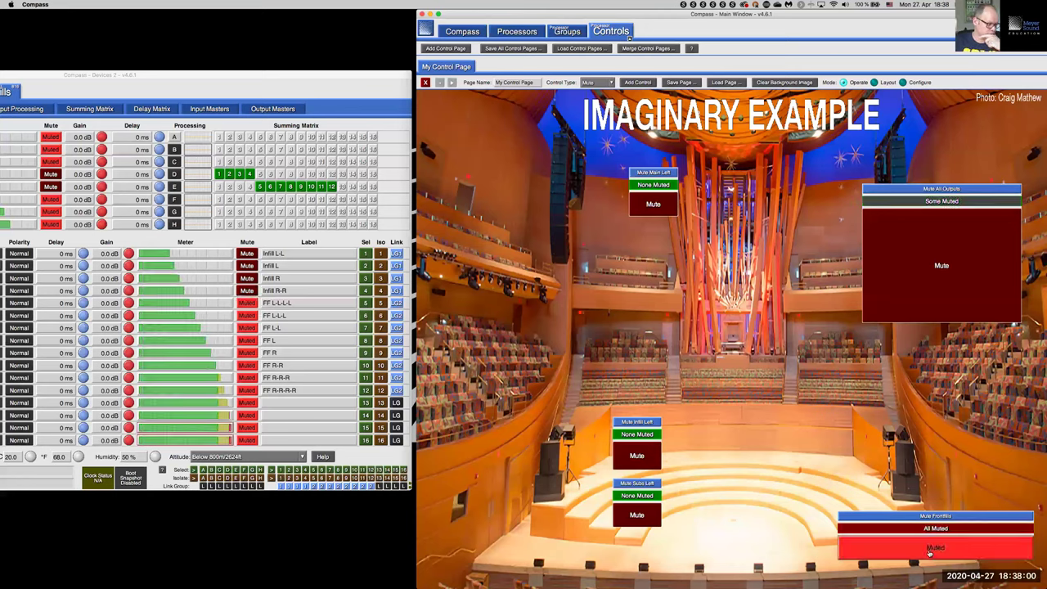
pyautogui.click(368, 303)
pyautogui.click(368, 303)
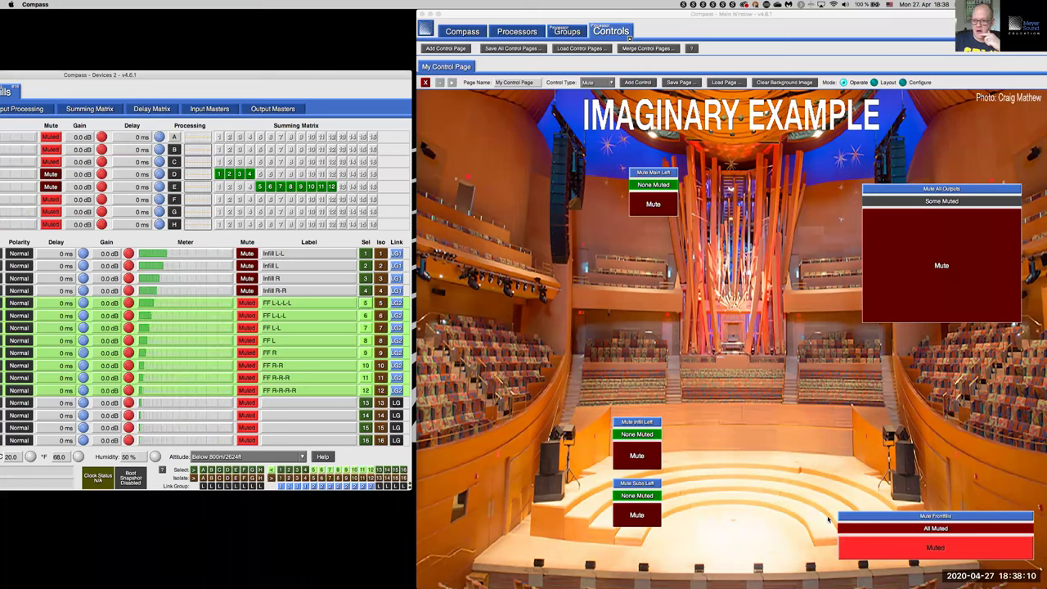
pyautogui.click(892, 549)
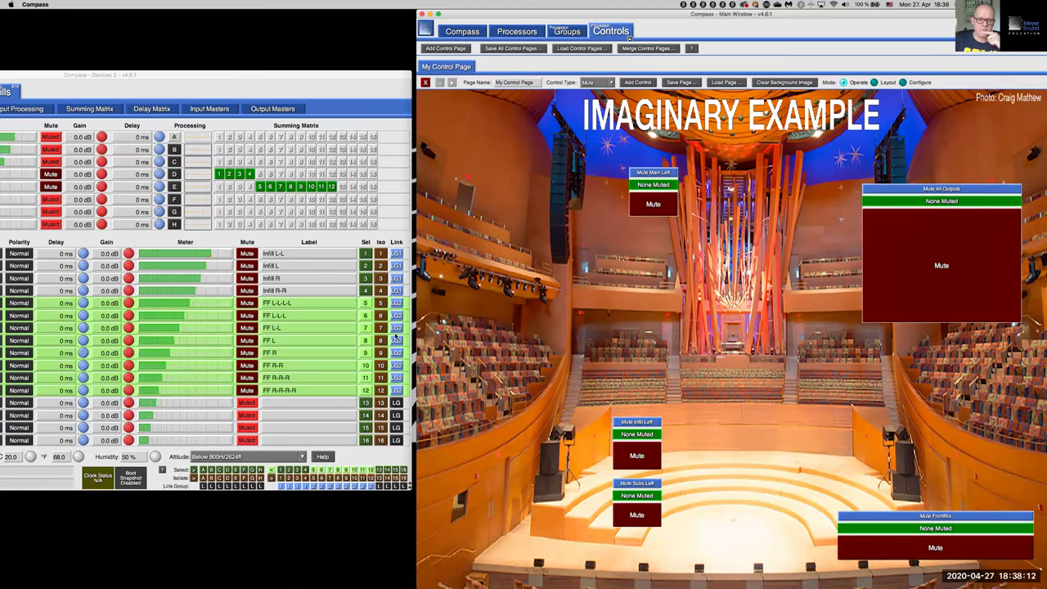
# Clear the selection of front-fill Outputs 5 through 12, and try selecting and deselecting all 16 outputs of Fills.
pyautogui.click(357, 309)
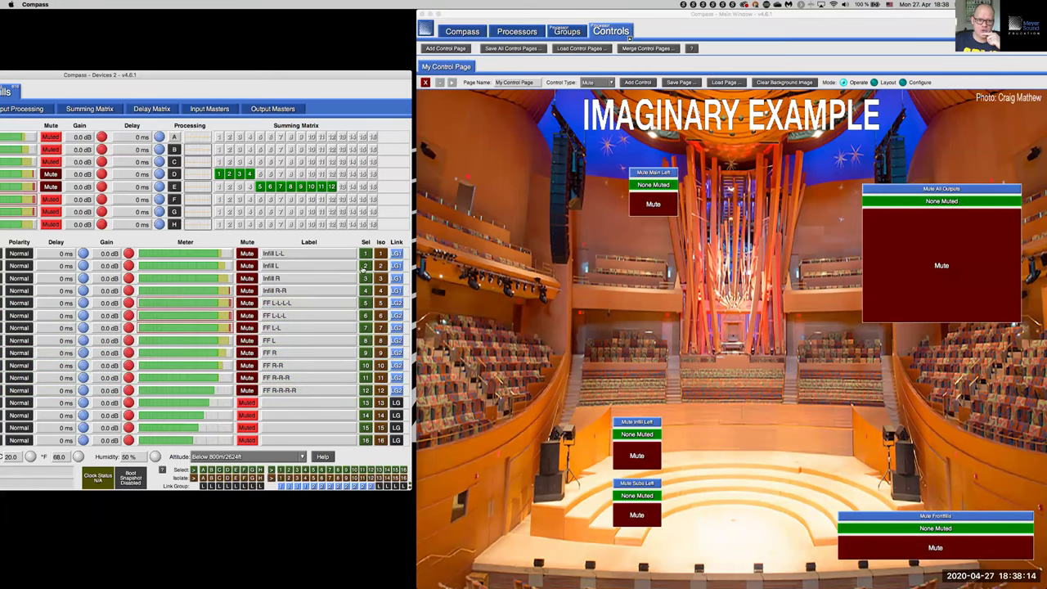
pyautogui.click(365, 254)
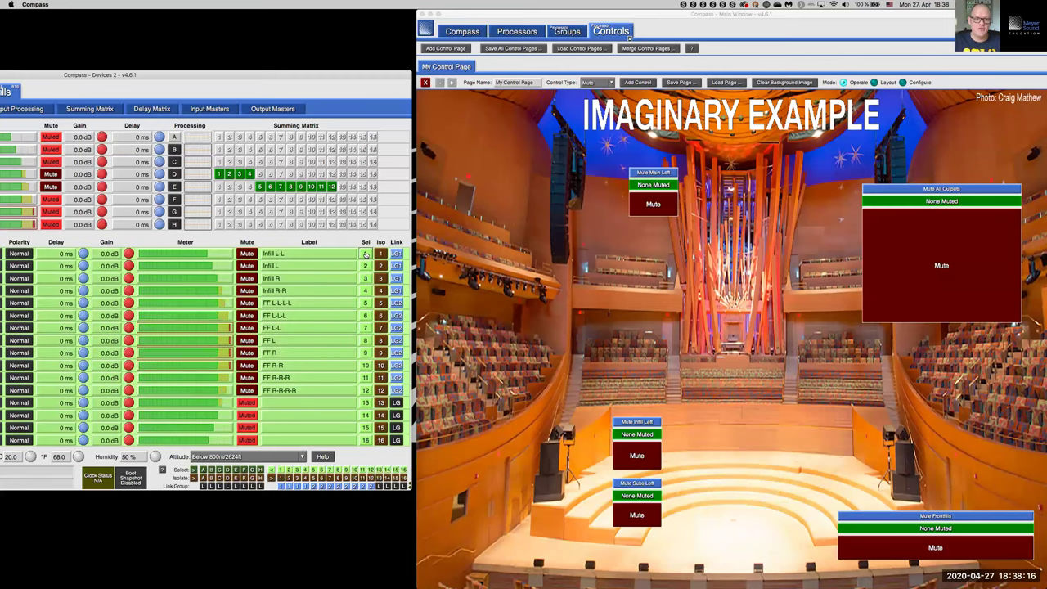
pyautogui.click(366, 255)
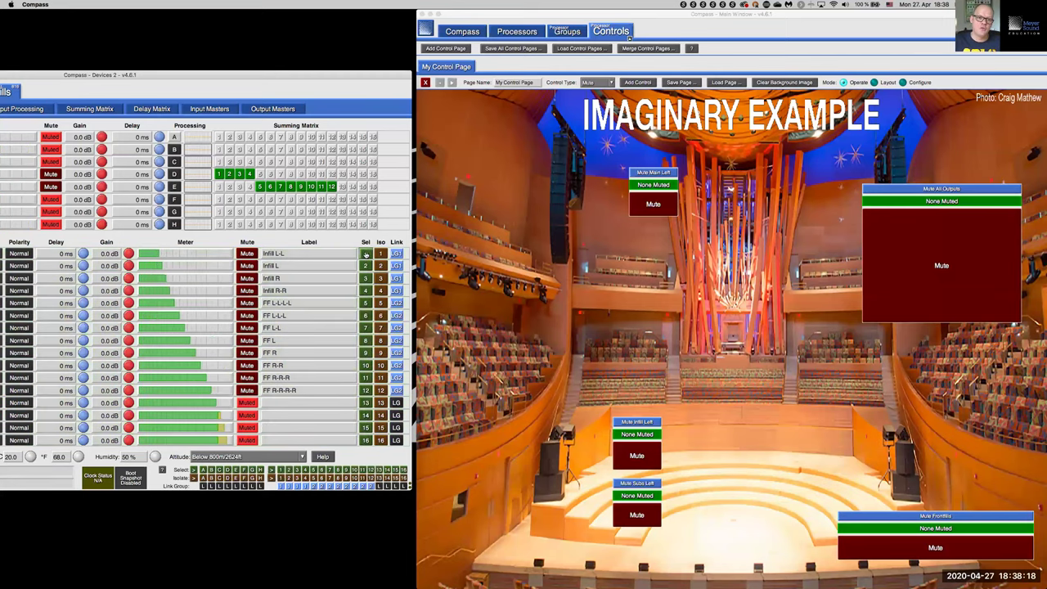
pyautogui.click(365, 255)
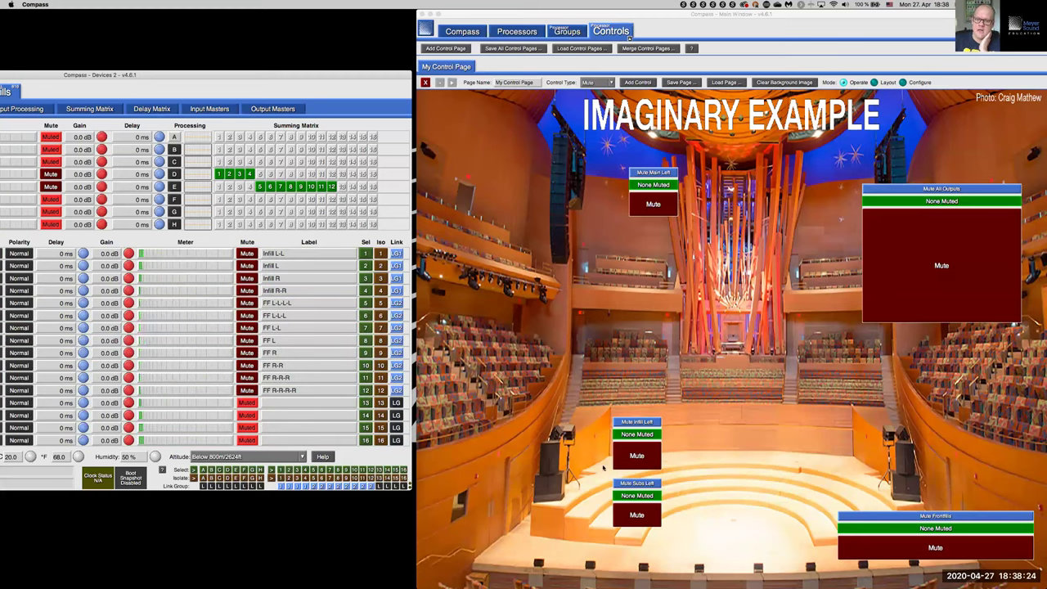
# Test the Mute Infill Left control by muting and unmuting the left infill outputs twice.
pyautogui.click(645, 463)
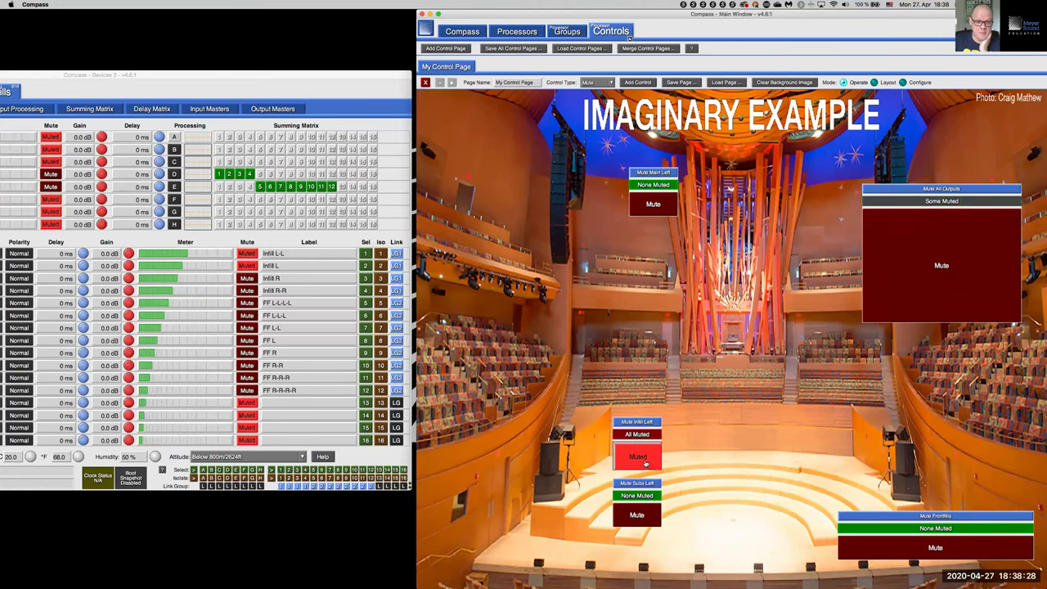
pyautogui.click(645, 463)
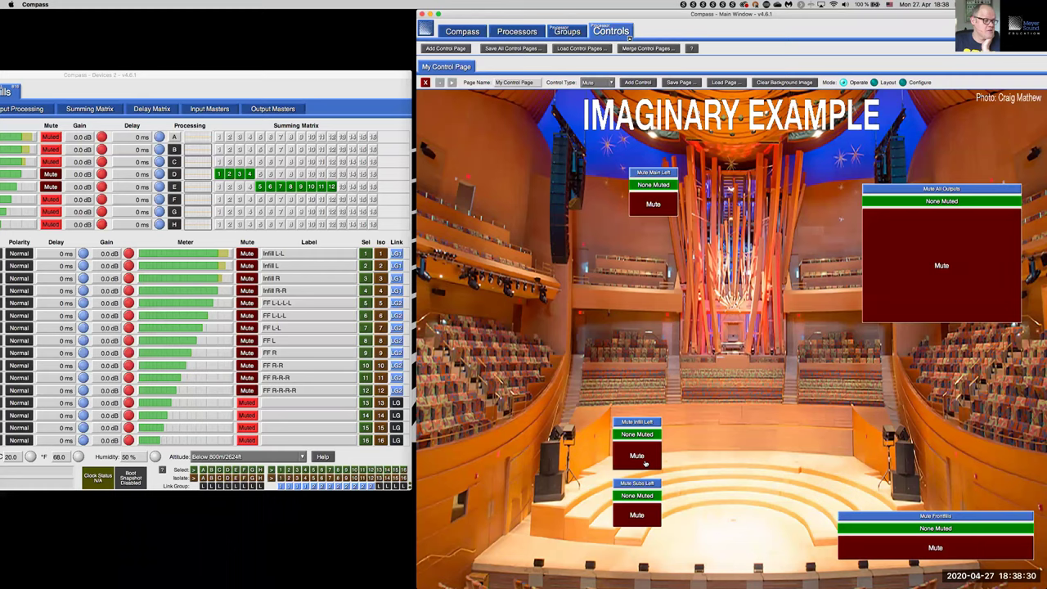
pyautogui.click(645, 464)
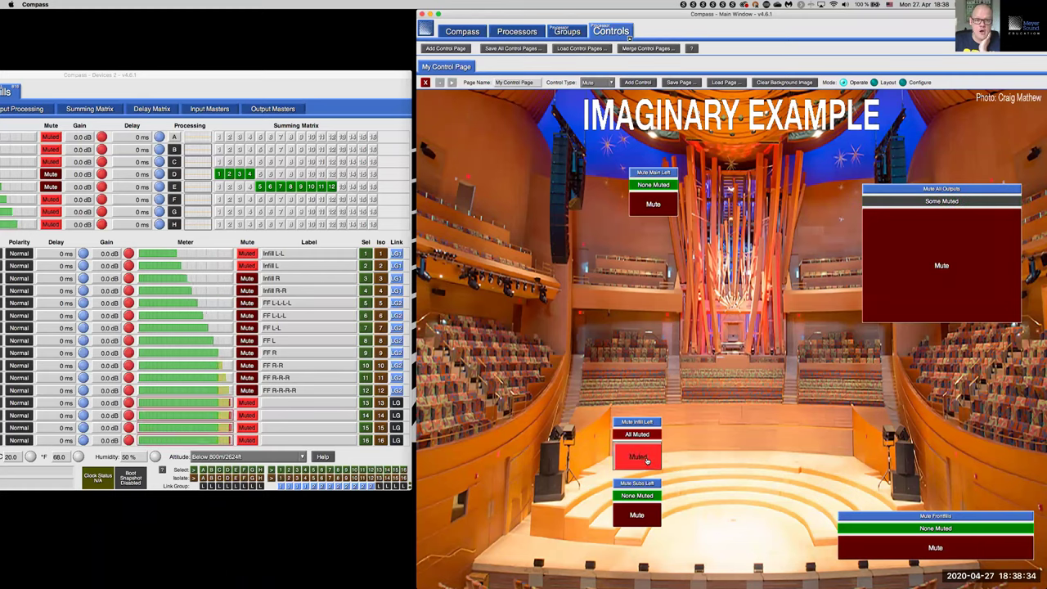
pyautogui.click(644, 463)
# Show the Main PA Left processor's overview in the Devices window and place it beside the control page.
pyautogui.click(367, 93)
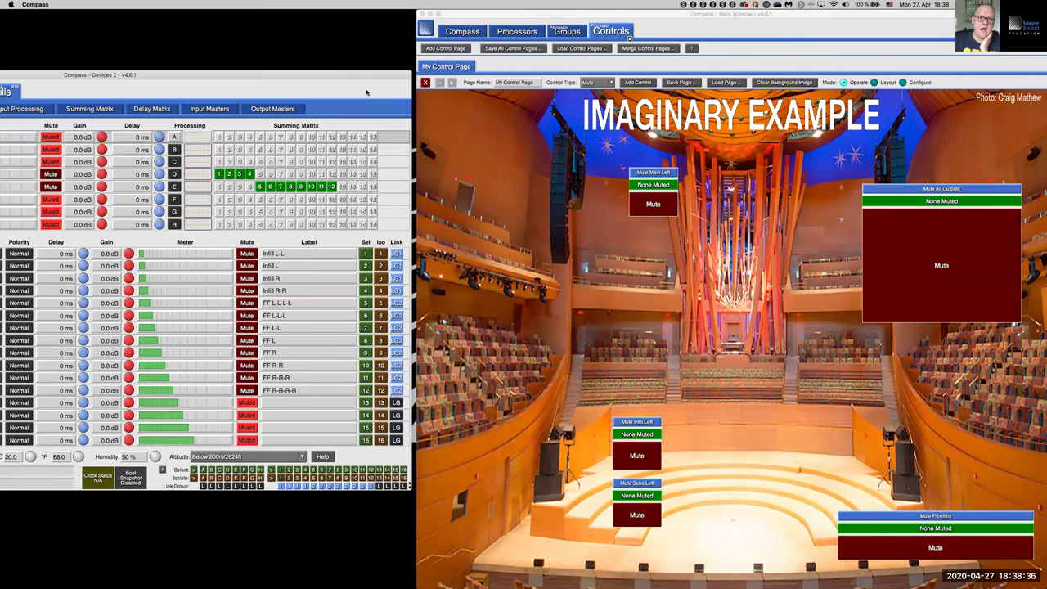
pyautogui.doubleClick(361, 96)
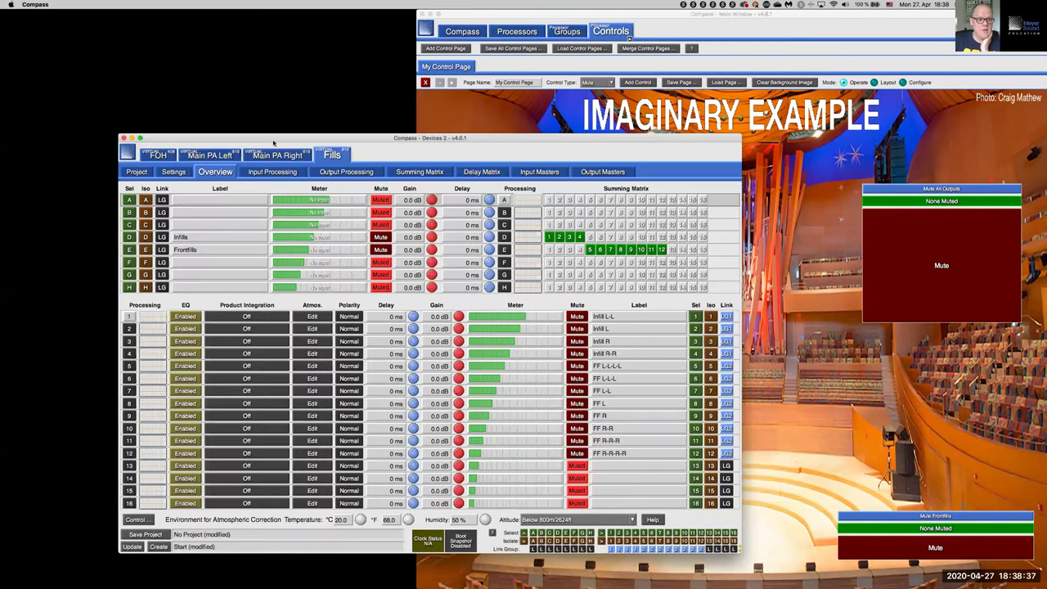
pyautogui.click(211, 156)
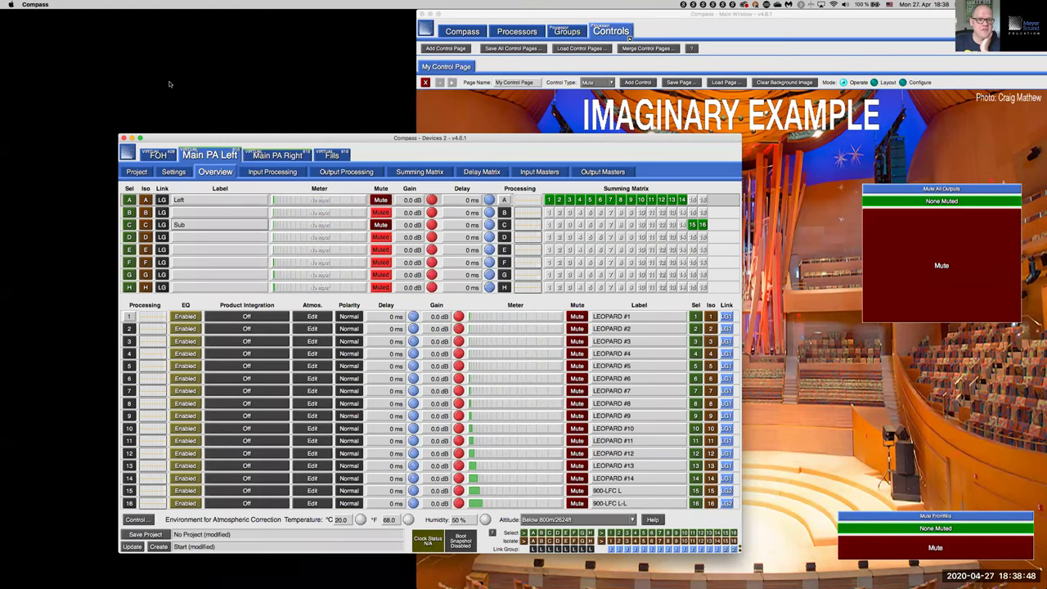
pyautogui.moveTo(321, 94); pyautogui.dragTo(195, 64)
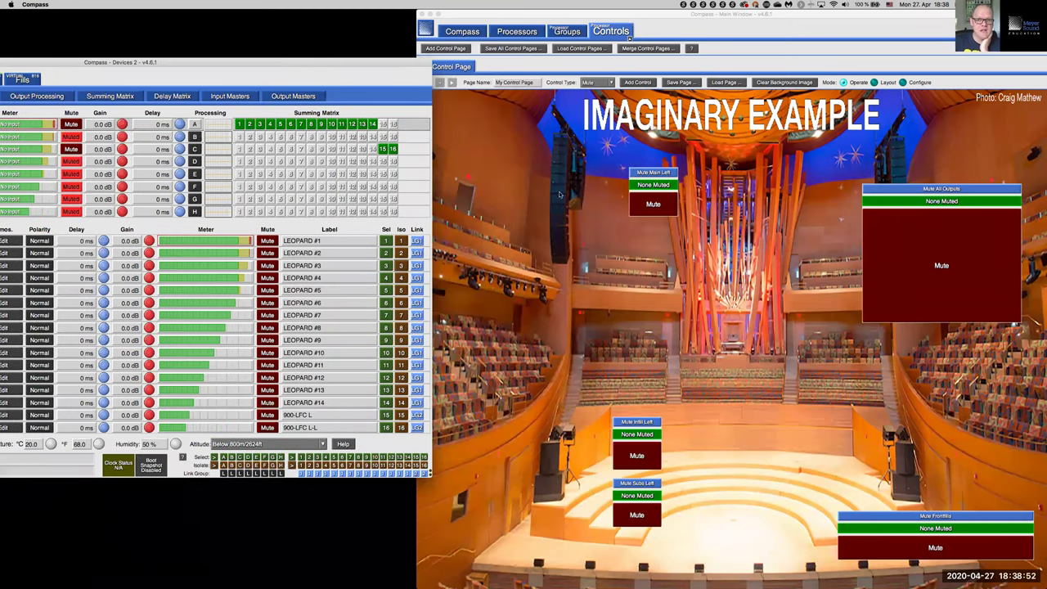
# Test the Mute Main Left and Mute Subs Left controls by muting and unmuting each group once.
pyautogui.click(652, 204)
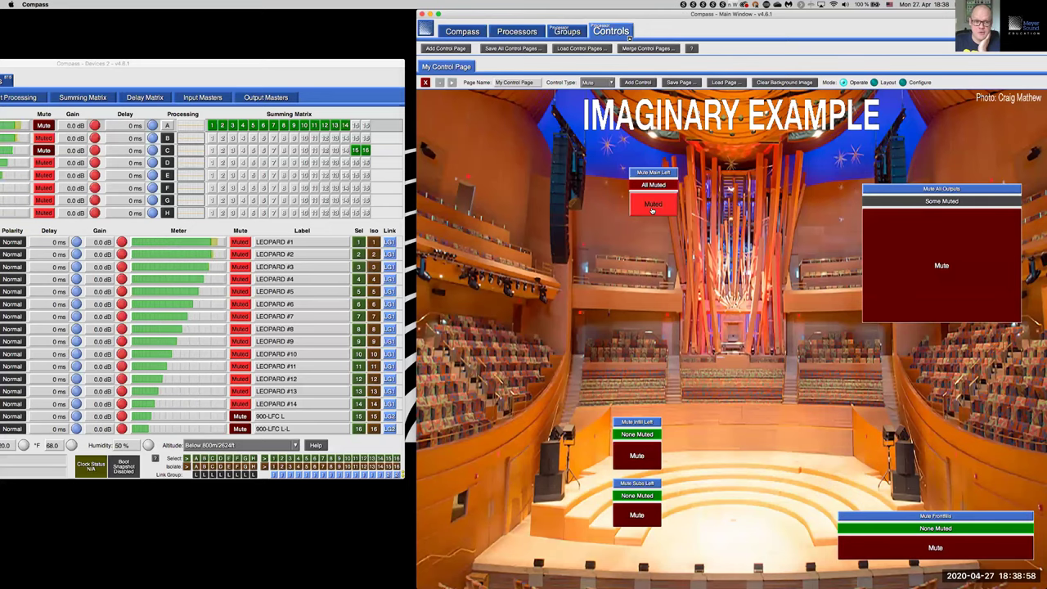
pyautogui.click(652, 209)
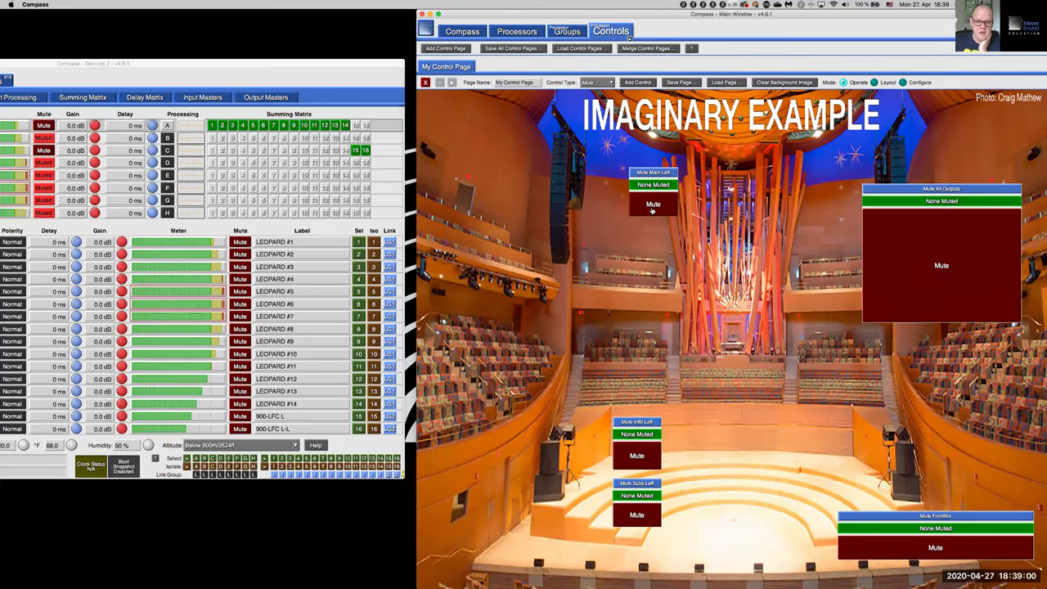
pyautogui.click(638, 518)
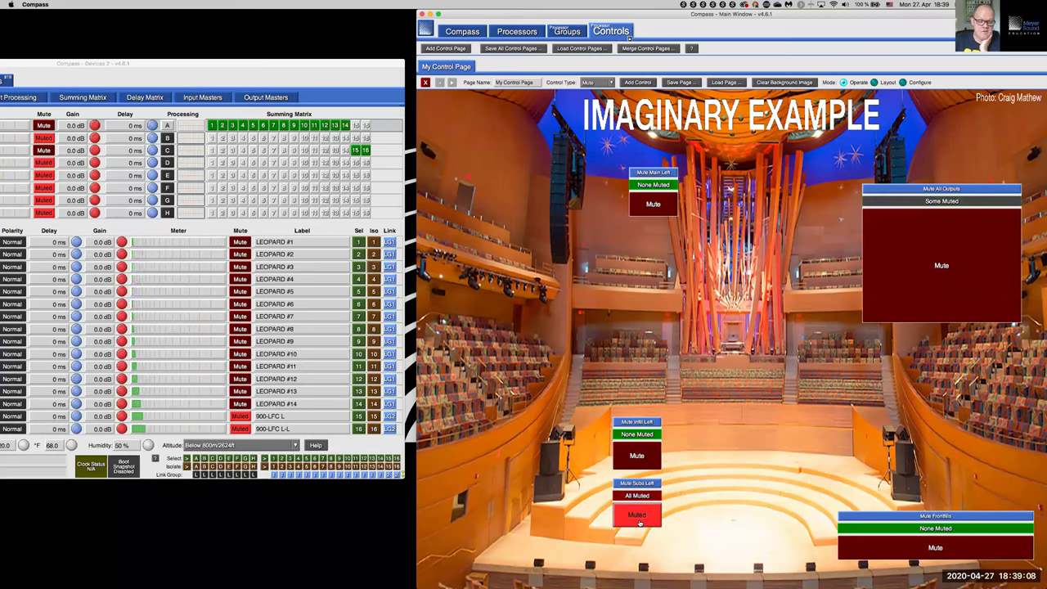
pyautogui.click(639, 519)
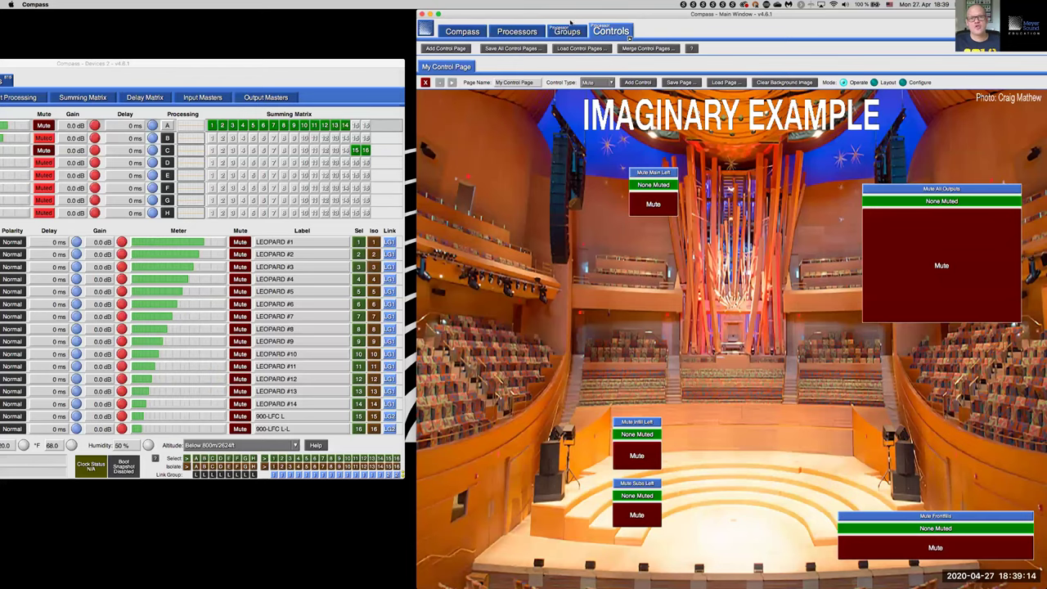
# Bring the main window back to full view and create an input group named FOH Input Meters.
pyautogui.moveTo(575, 18); pyautogui.dragTo(524, 64)
pyautogui.click(389, 61)
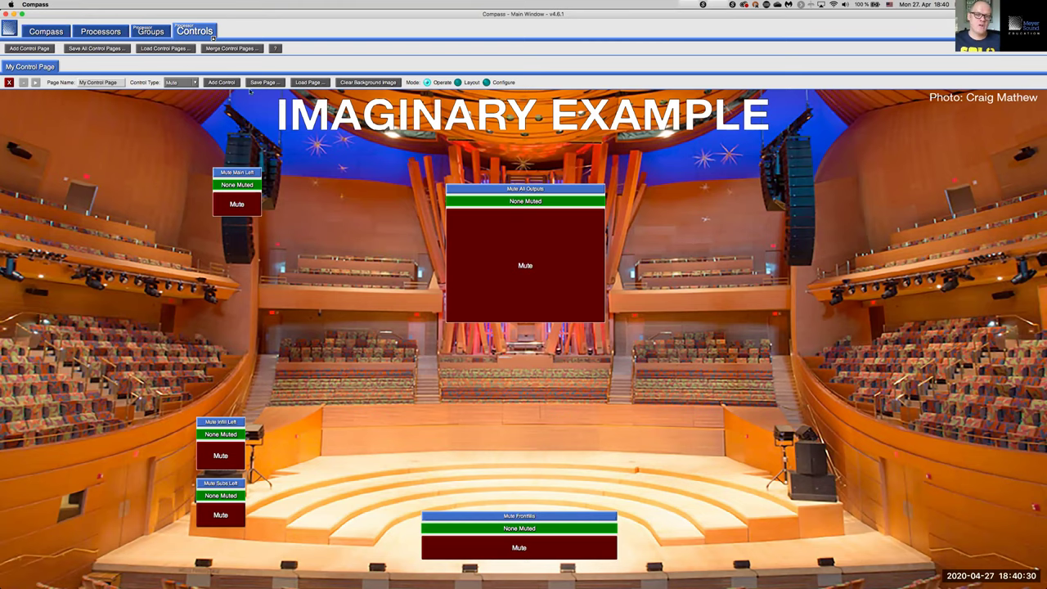
pyautogui.click(152, 32)
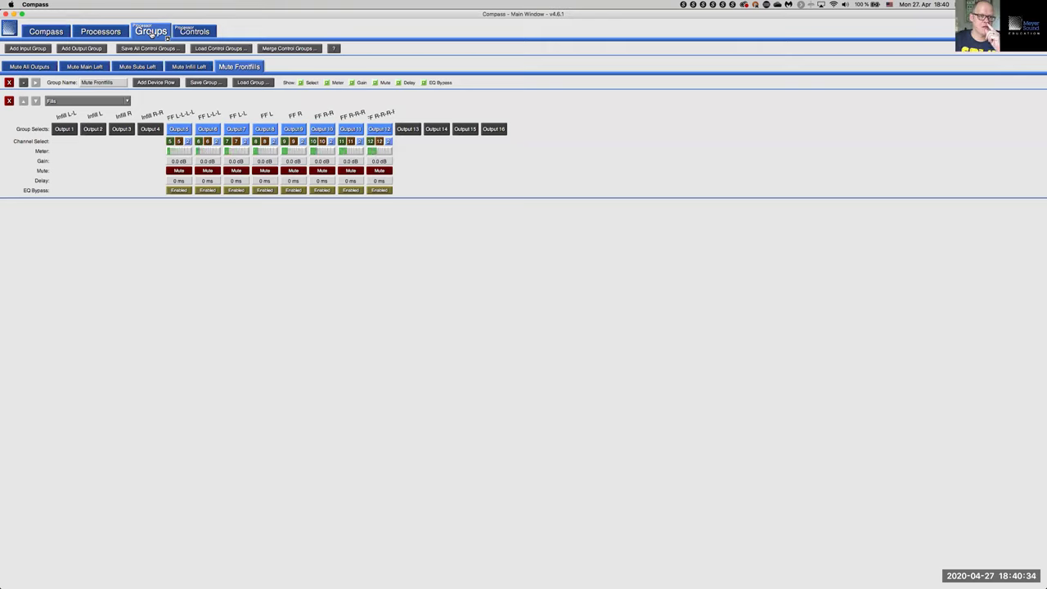
pyautogui.click(28, 48)
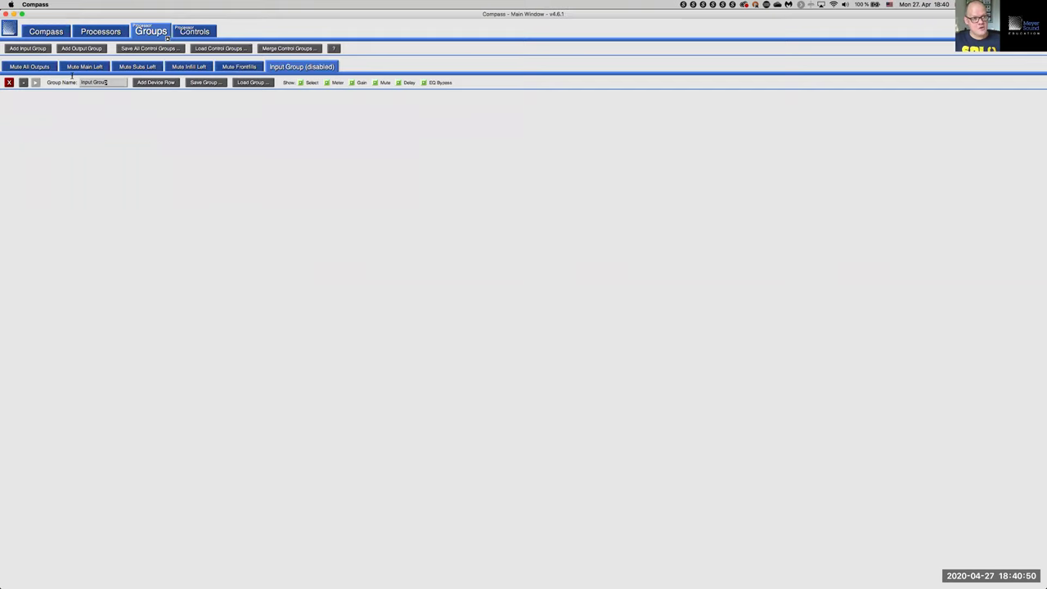
pyautogui.write('P')
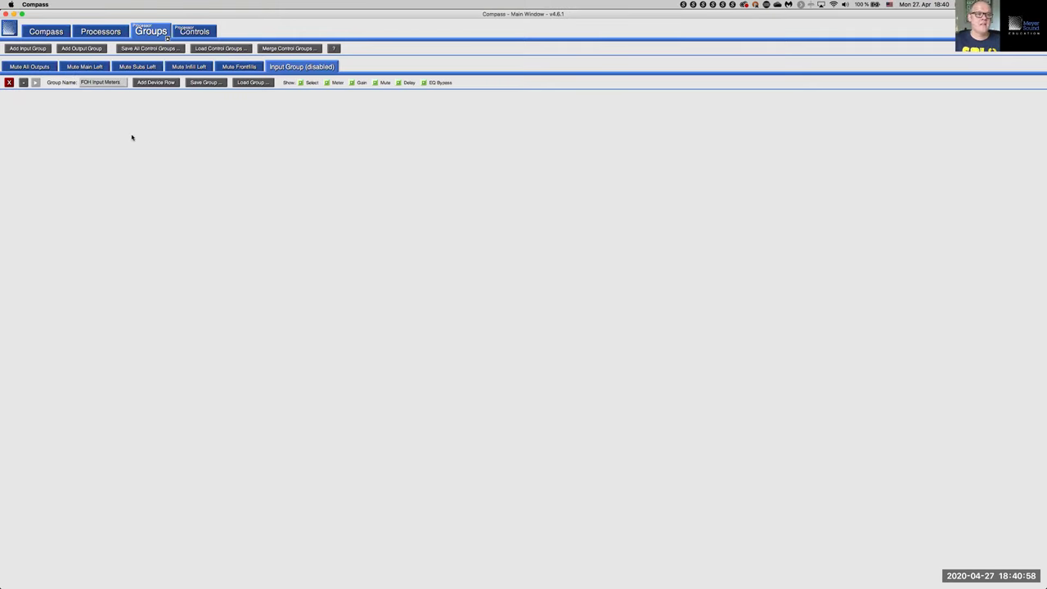
# Add a device row for the FOH processor to the group and include inputs A, B, C and D.
pyautogui.click(158, 83)
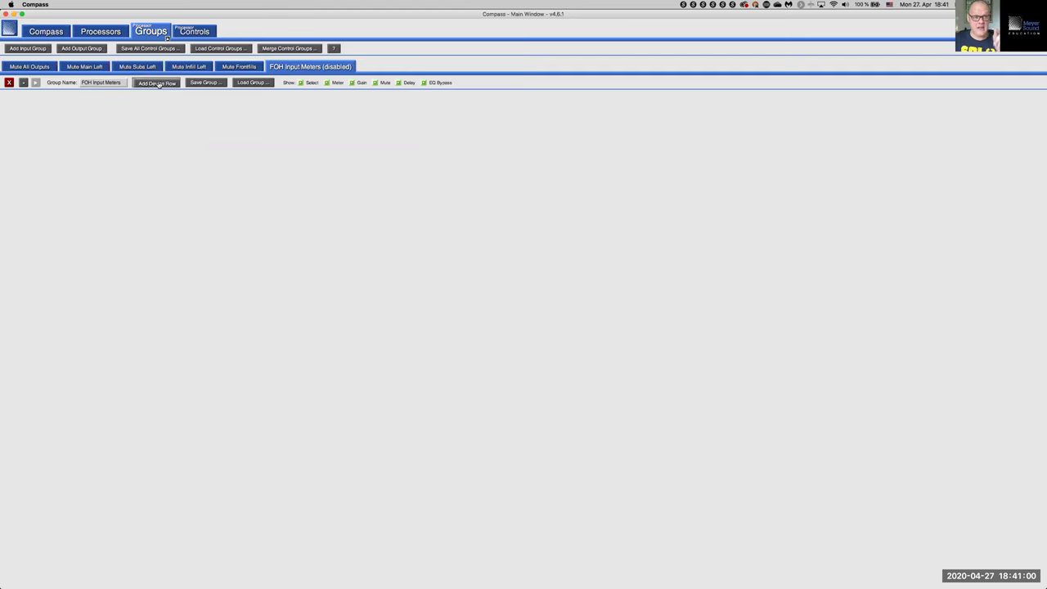
pyautogui.click(128, 101)
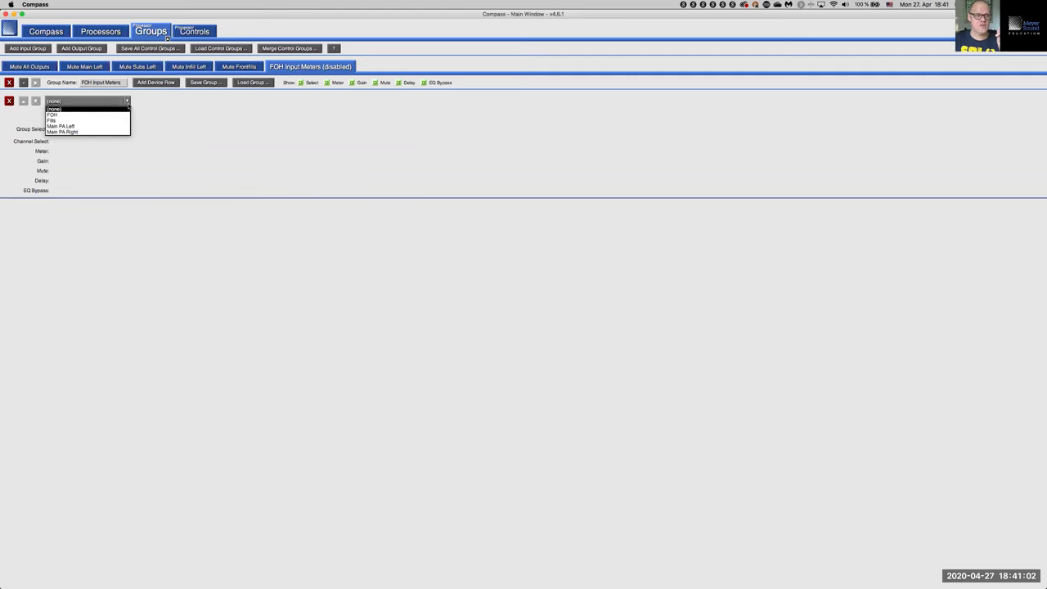
pyautogui.click(107, 115)
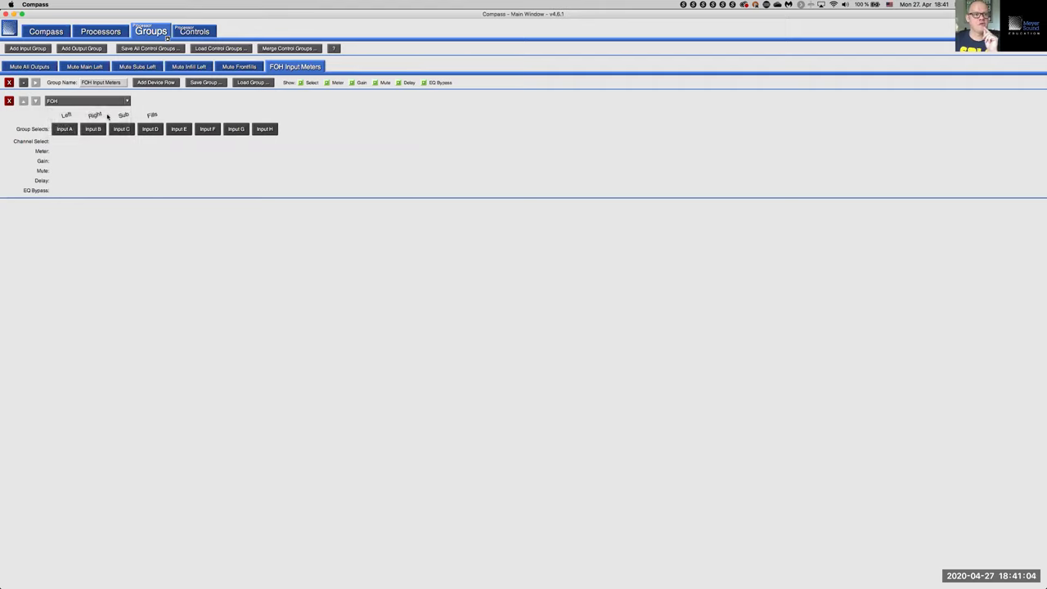
pyautogui.click(64, 129)
pyautogui.click(92, 129)
pyautogui.click(121, 129)
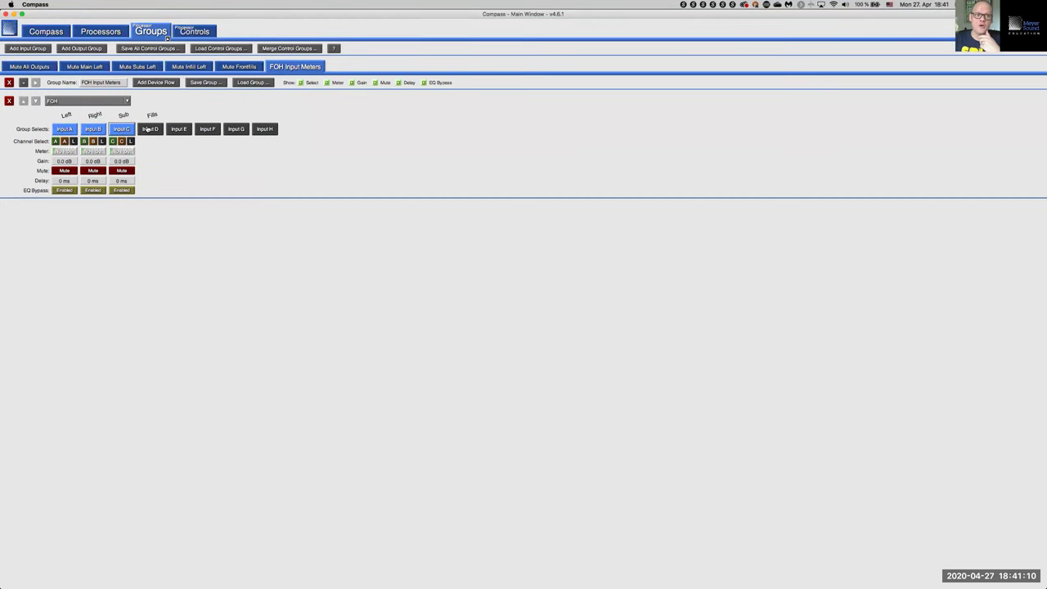
pyautogui.click(148, 129)
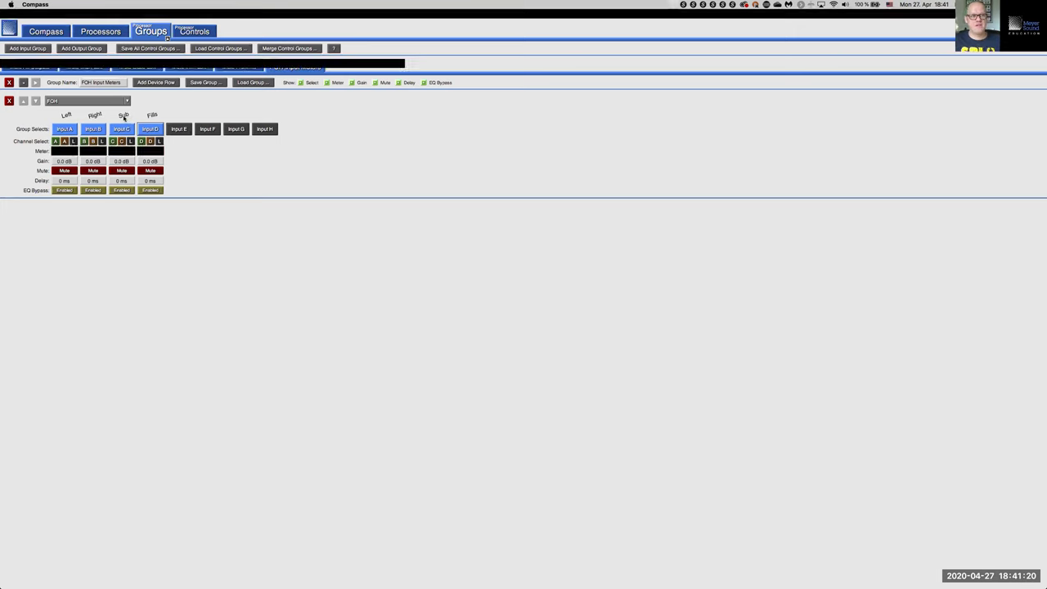
# Put My Control Page into Layout mode and add a new control of type Meter.
pyautogui.click(183, 33)
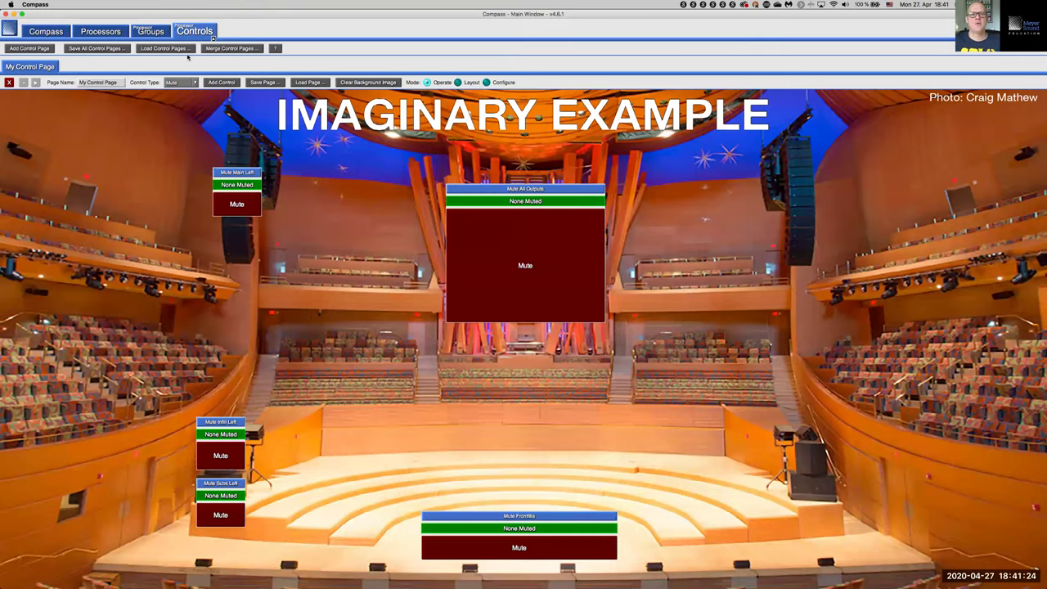
pyautogui.click(458, 82)
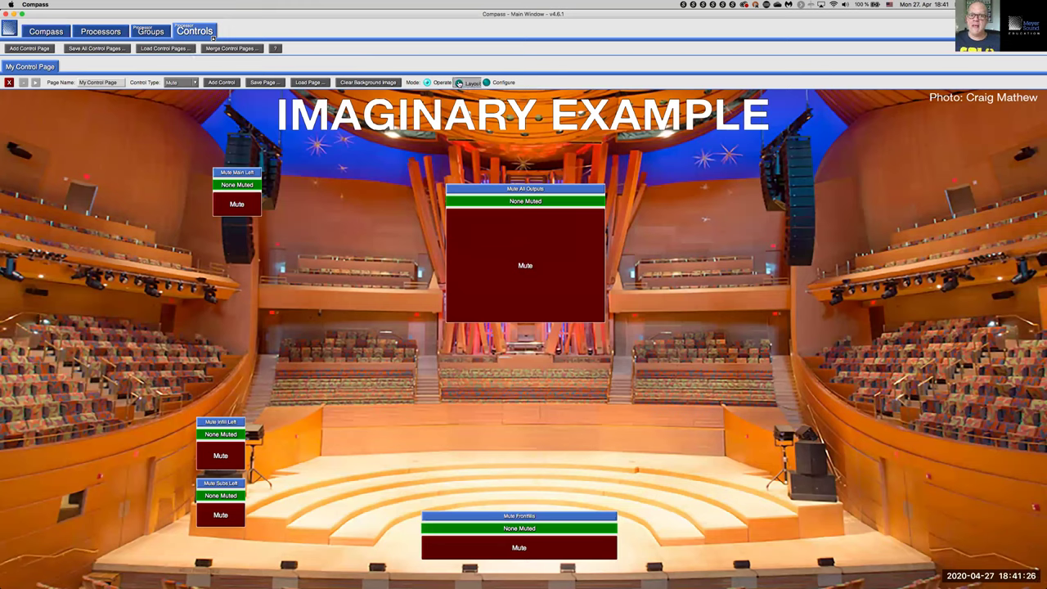
pyautogui.click(195, 82)
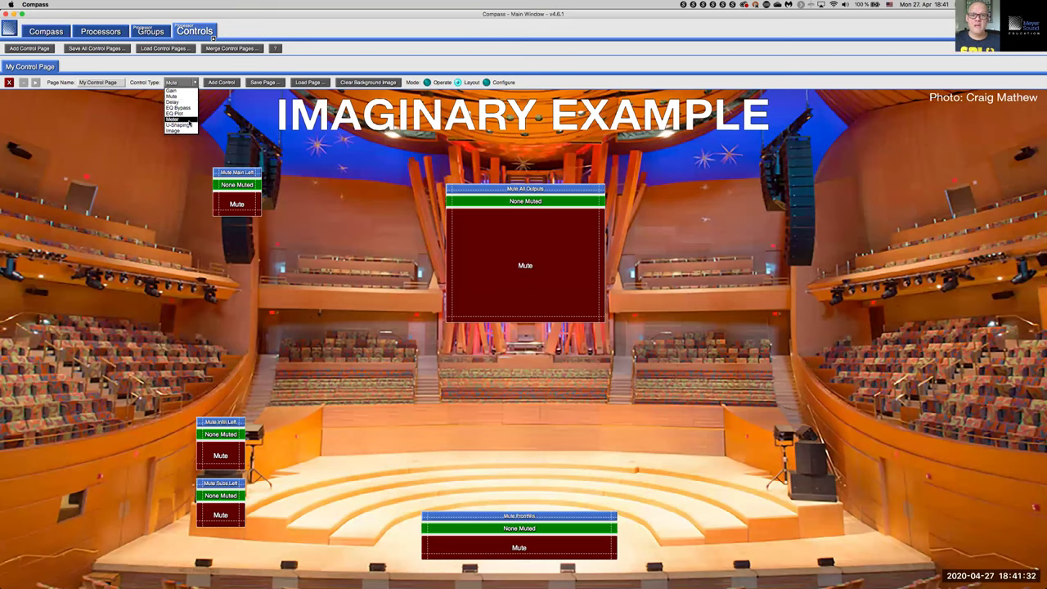
pyautogui.click(180, 119)
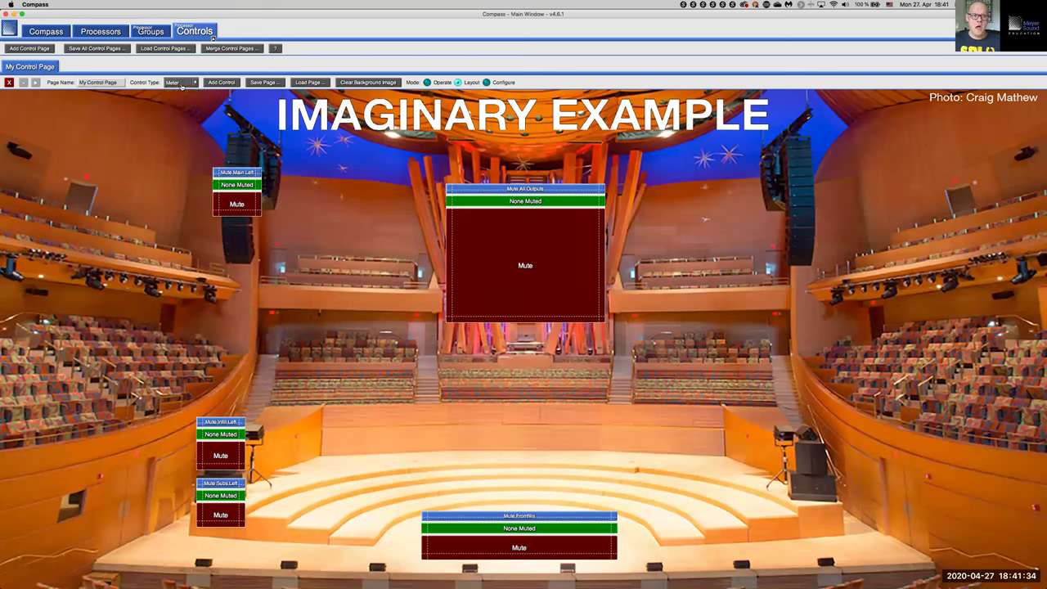
pyautogui.click(216, 83)
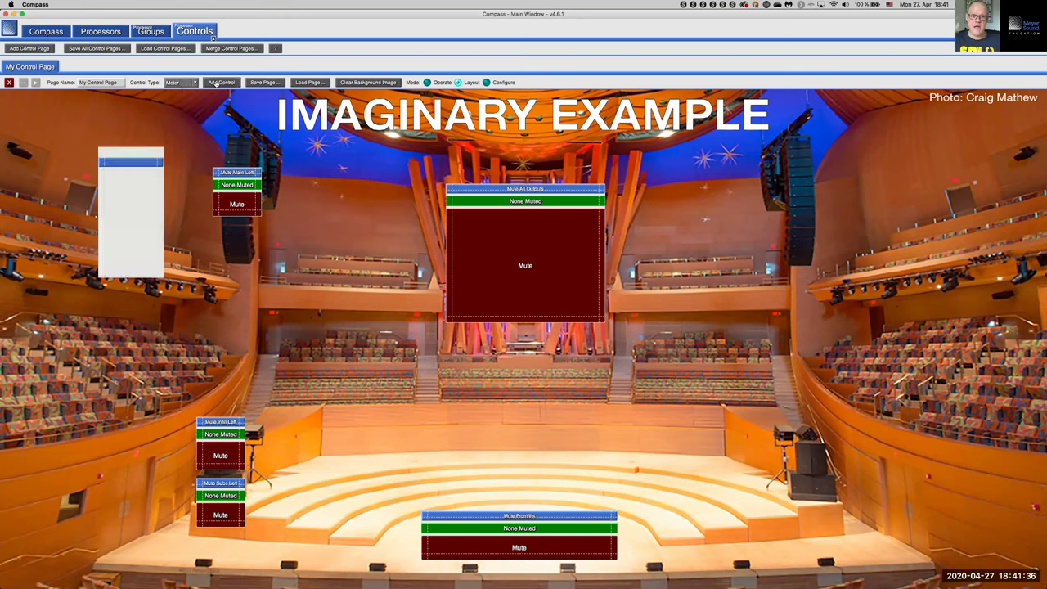
# Enlarge the new meter control to 36 x 58 and place it between Mute Main Left and Mute All Outputs.
pyautogui.moveTo(141, 147); pyautogui.dragTo(140, 149)
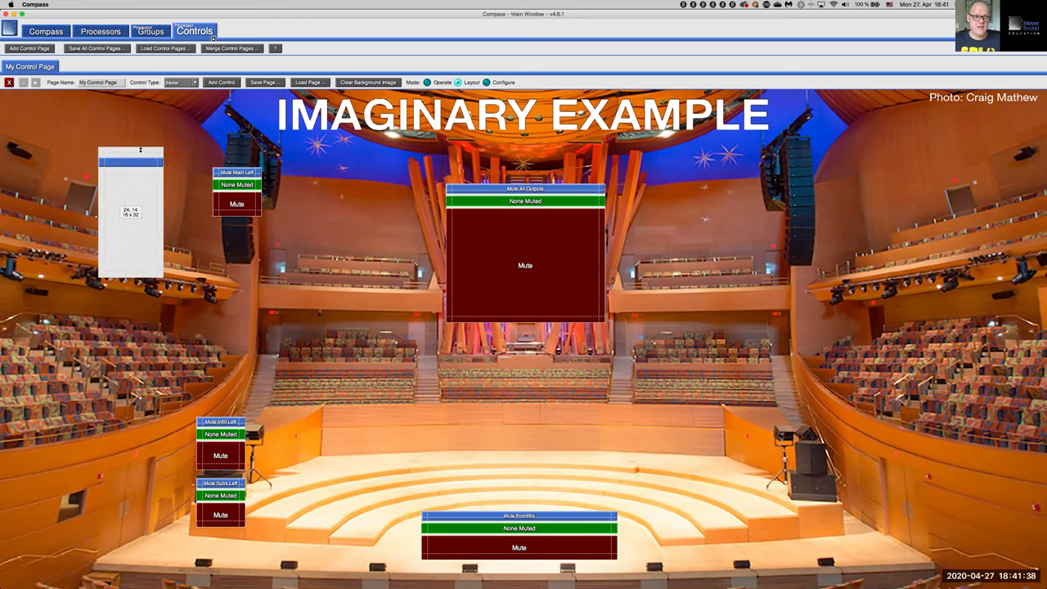
pyautogui.click(494, 83)
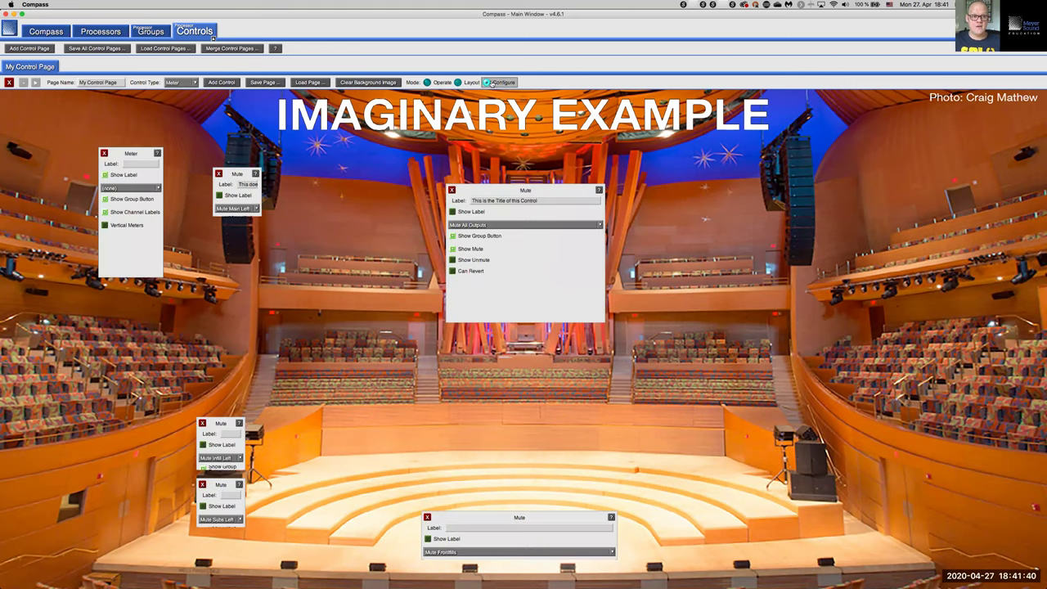
pyautogui.click(427, 82)
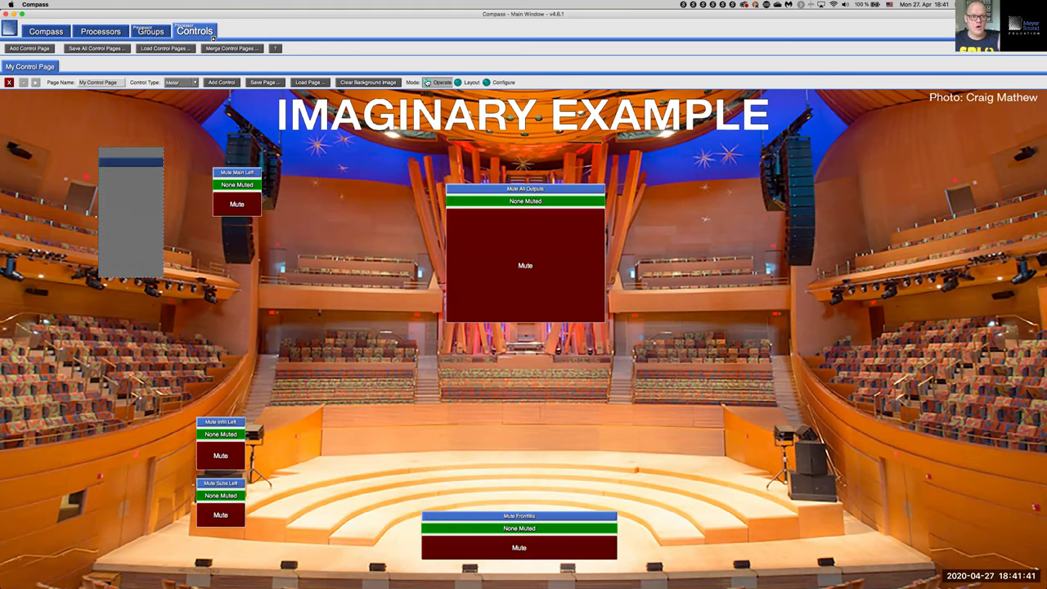
pyautogui.click(495, 83)
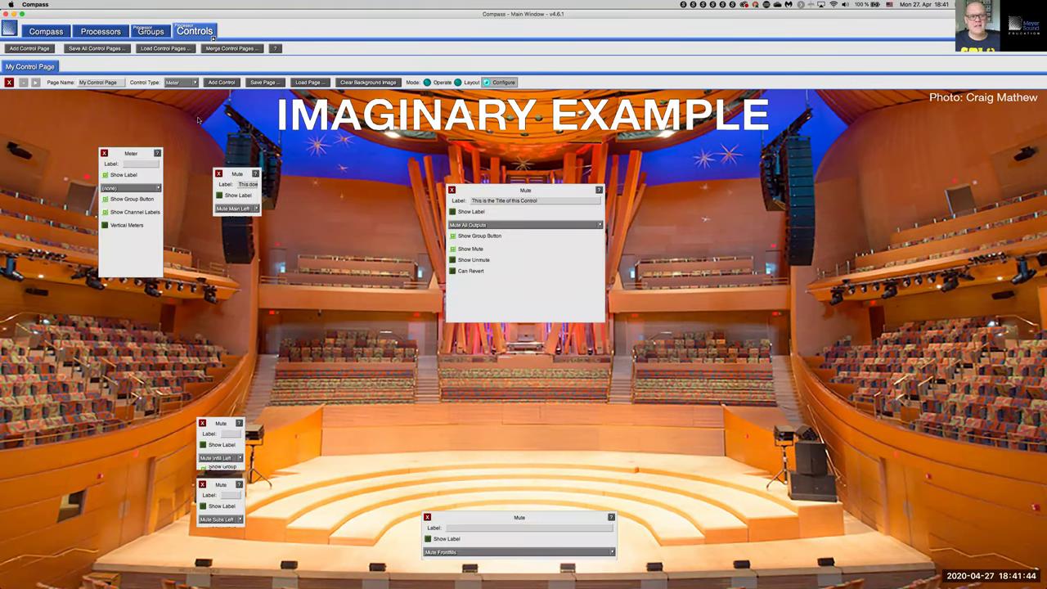
pyautogui.click(457, 83)
pyautogui.moveTo(160, 167); pyautogui.dragTo(449, 467)
pyautogui.moveTo(362, 242); pyautogui.dragTo(323, 236)
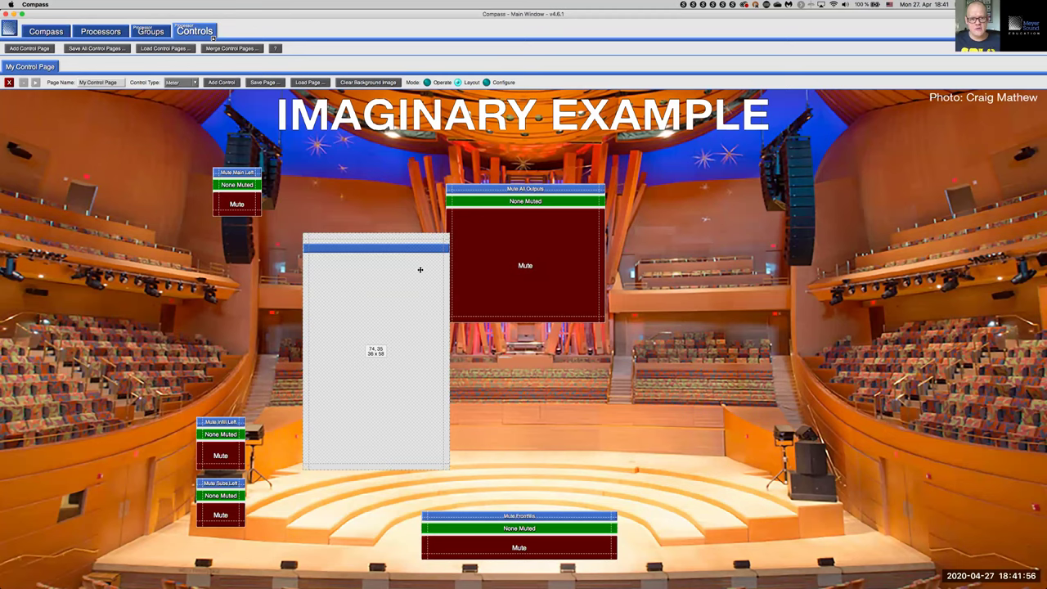
# Configure the meter control to use the FOH Input Meters group, with Vertical Meters disabled.
pyautogui.click(497, 83)
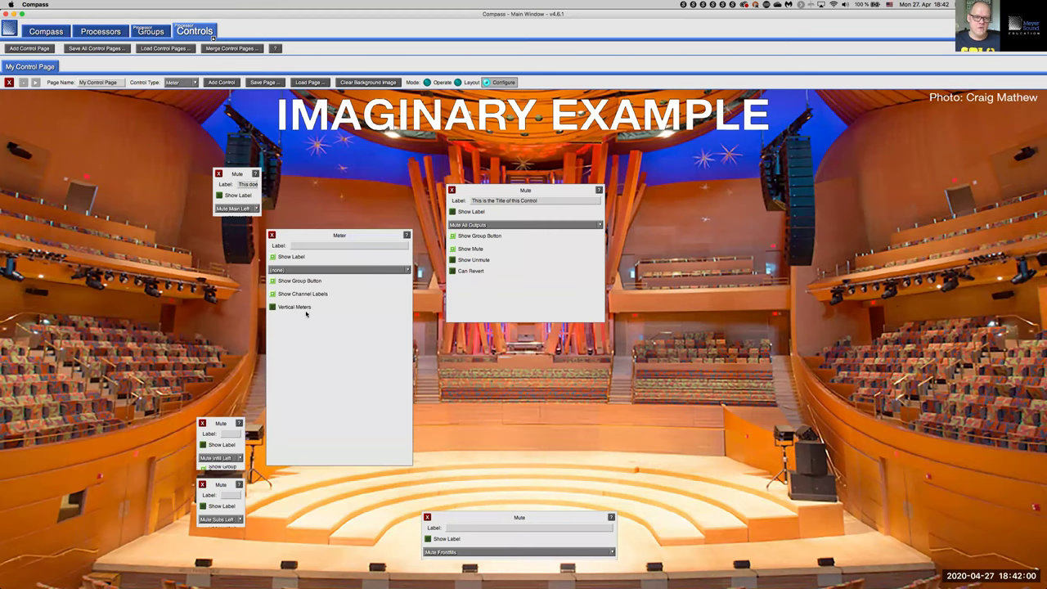
pyautogui.click(305, 309)
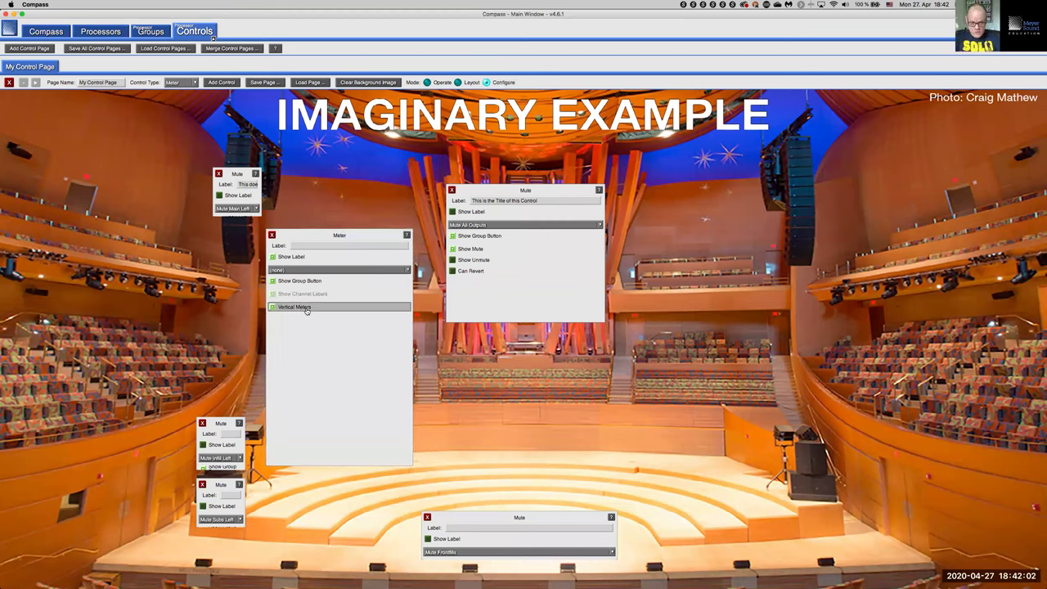
pyautogui.click(305, 308)
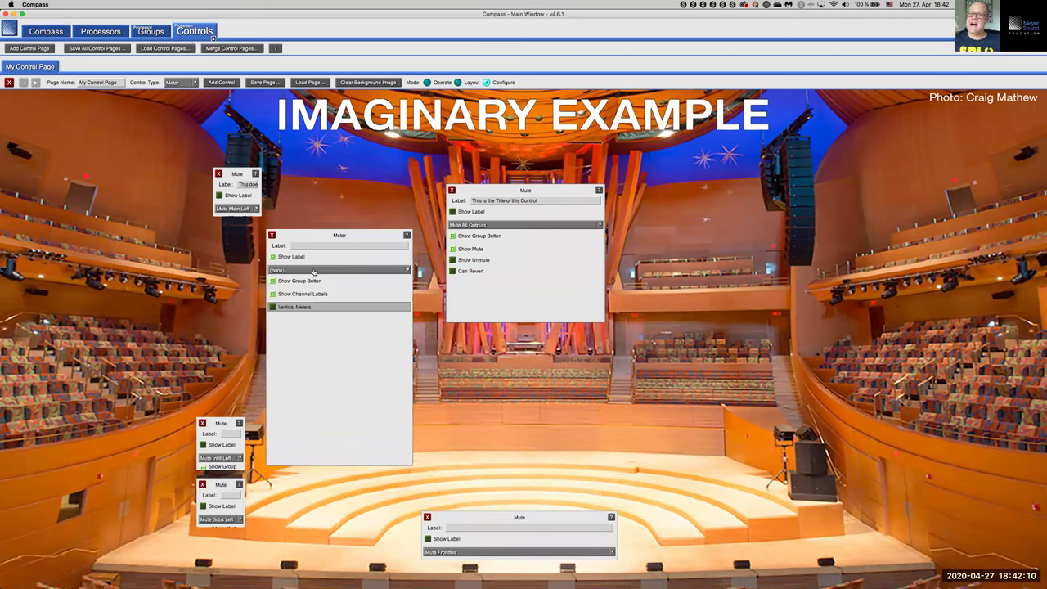
pyautogui.click(314, 270)
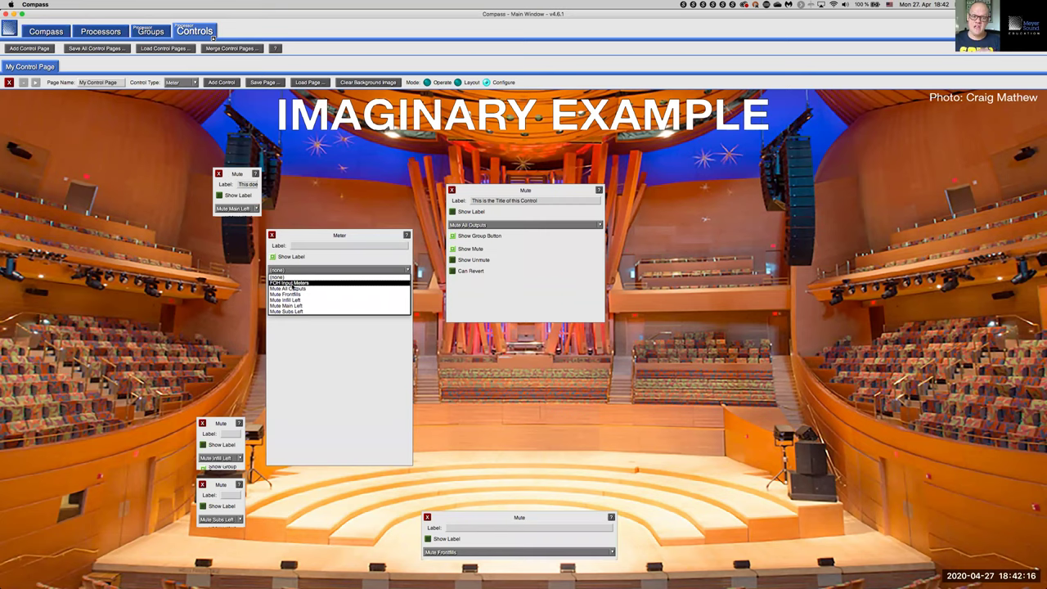
pyautogui.click(292, 283)
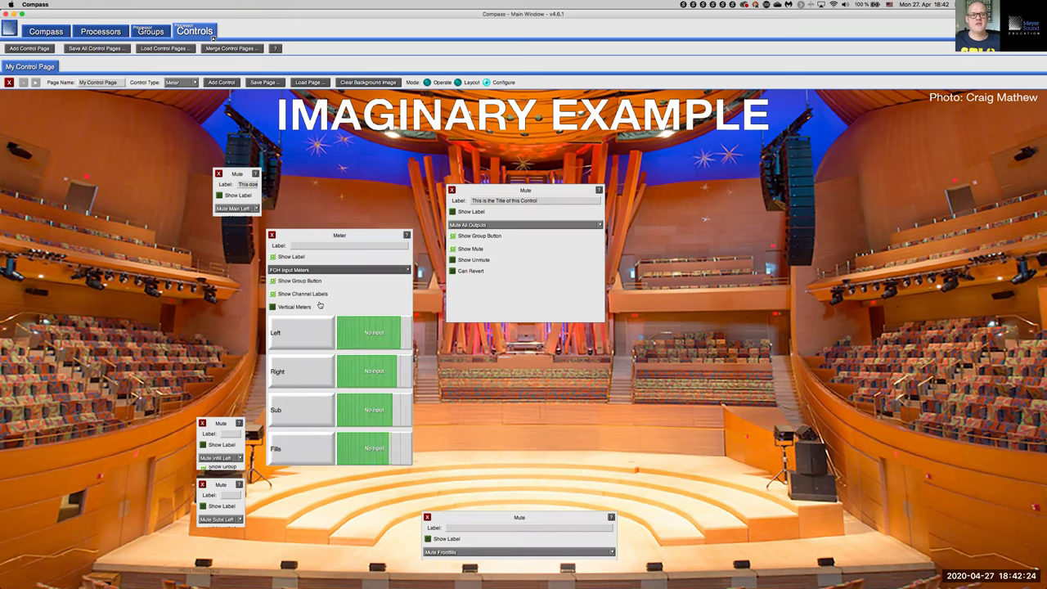
# Try Vertical Meters on the FOH meter control, switch back to horizontal meters, and disable Show Label.
pyautogui.click(358, 307)
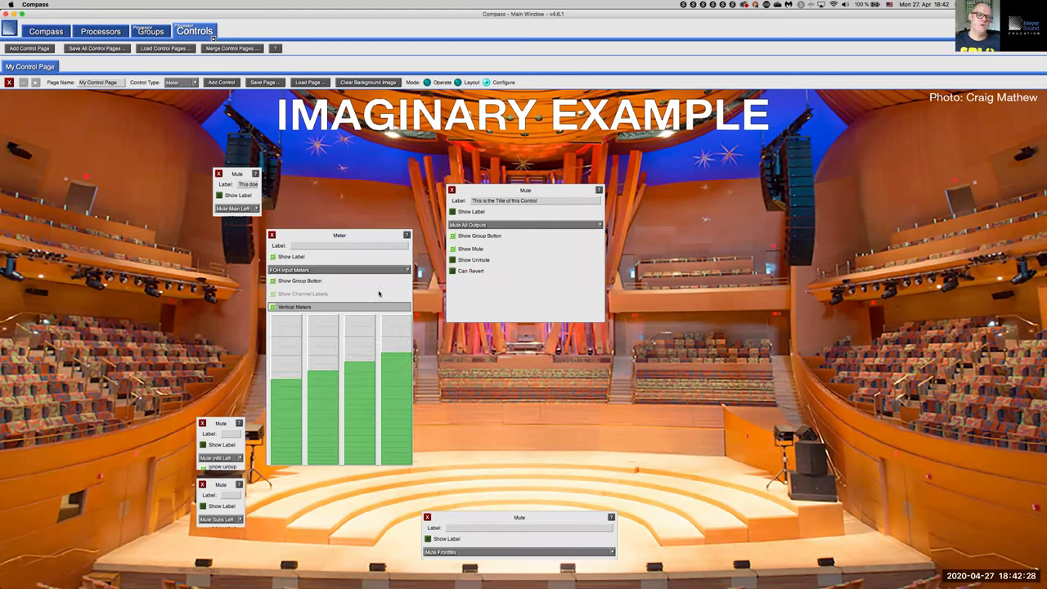
pyautogui.click(295, 307)
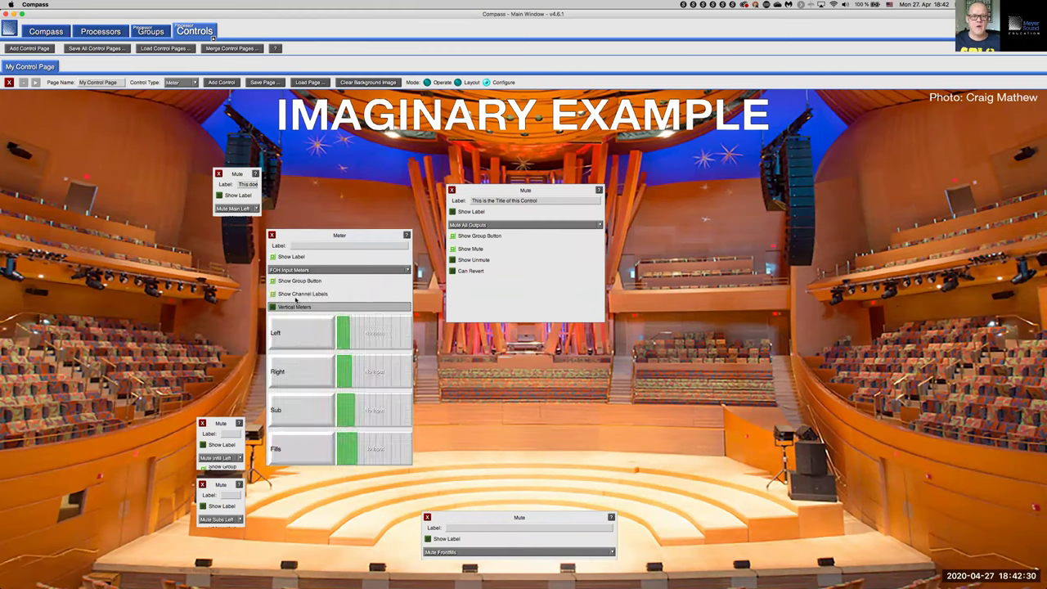
pyautogui.click(297, 257)
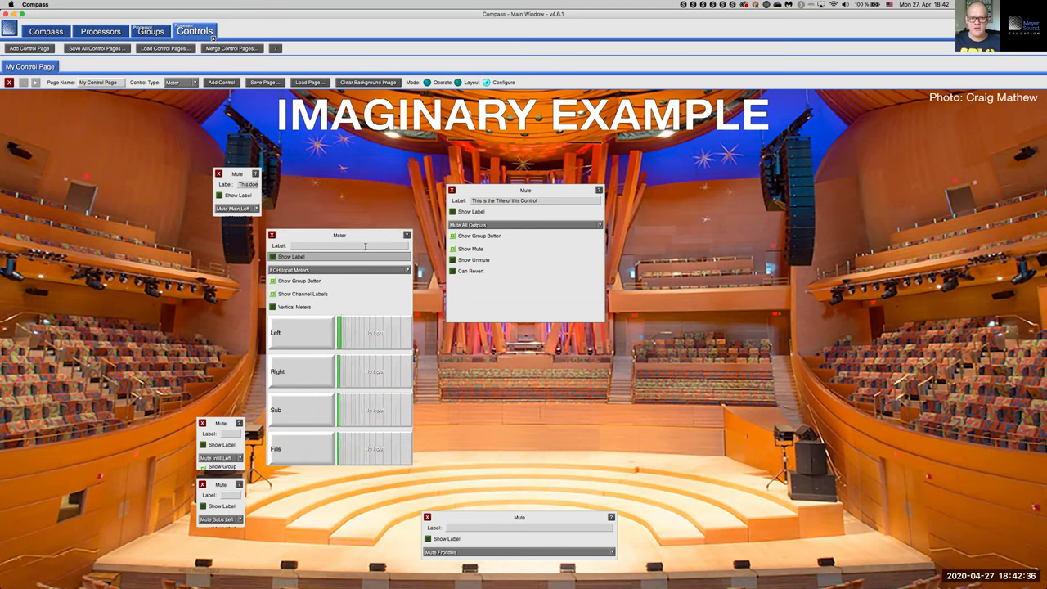
# In Layout mode, move the FOH Input Meters control above Mute All Outputs and shrink it to about 40 x 12.
pyautogui.click(468, 83)
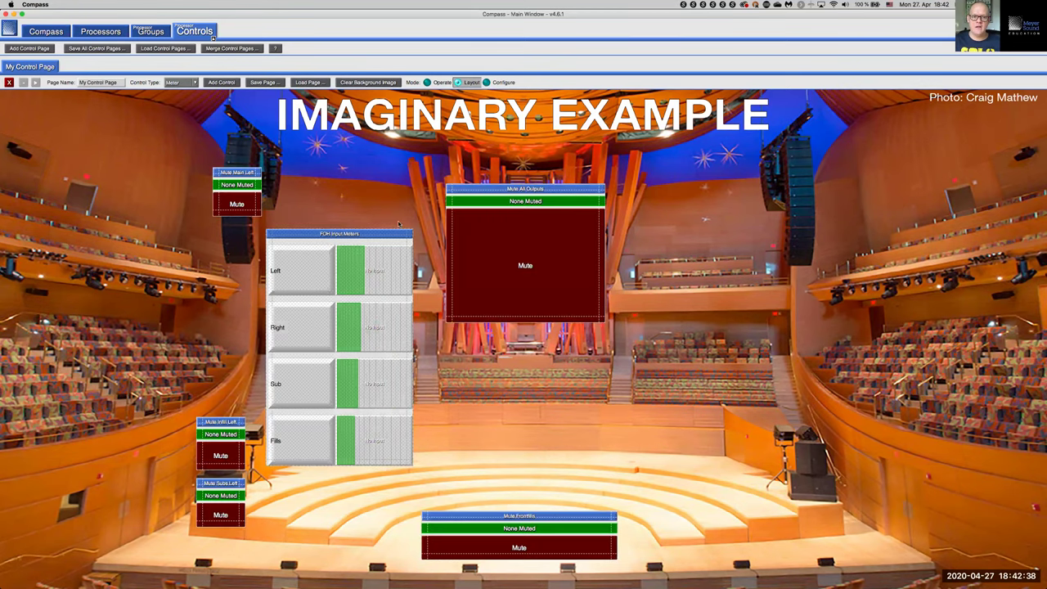
pyautogui.moveTo(336, 329); pyautogui.dragTo(425, 238)
pyautogui.moveTo(483, 360); pyautogui.dragTo(602, 179)
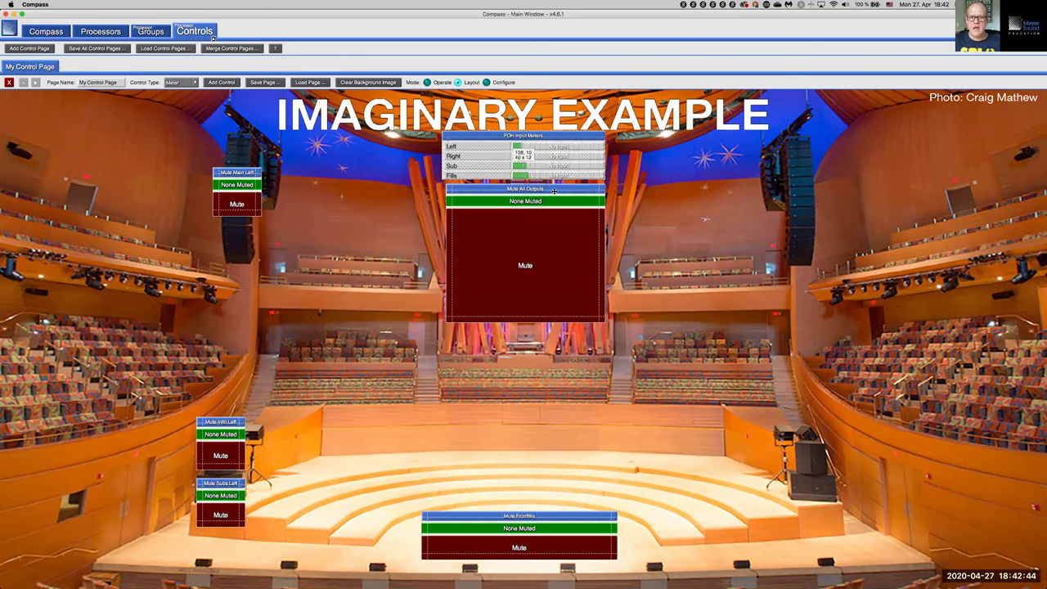
# Lower Mute All Outputs to 109, 29 and FOH Input Meters to 109, 14, and return the page to Operate mode.
pyautogui.moveTo(452, 160); pyautogui.dragTo(485, 216)
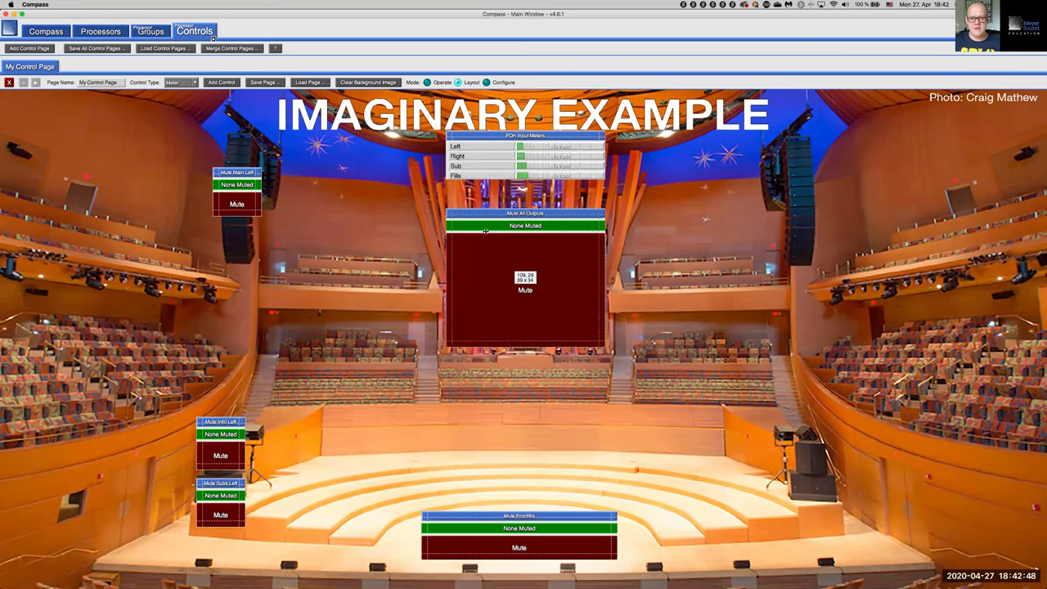
pyautogui.moveTo(488, 150); pyautogui.dragTo(488, 166)
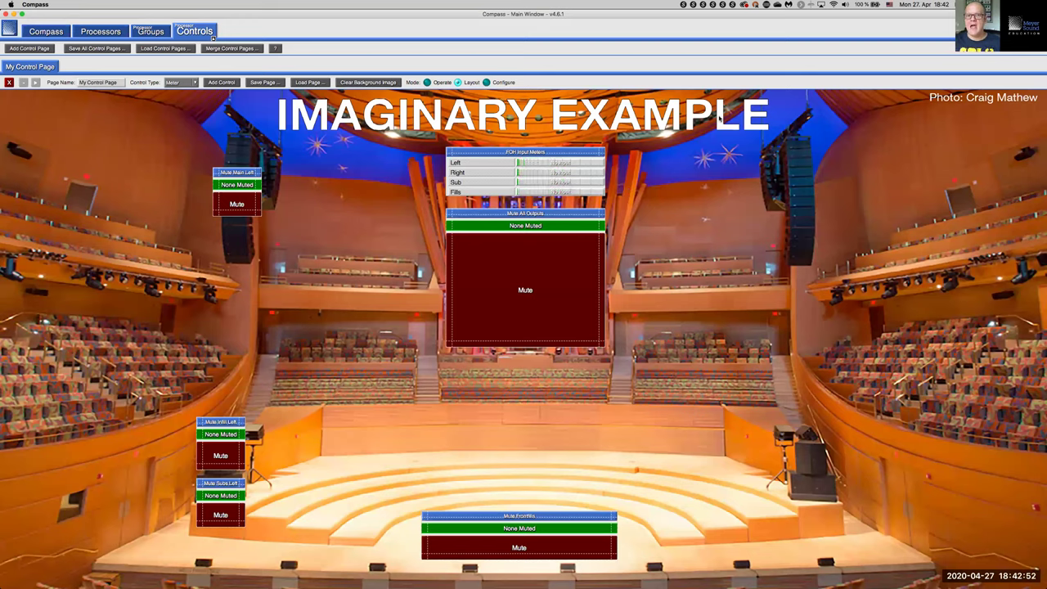
pyautogui.click(427, 82)
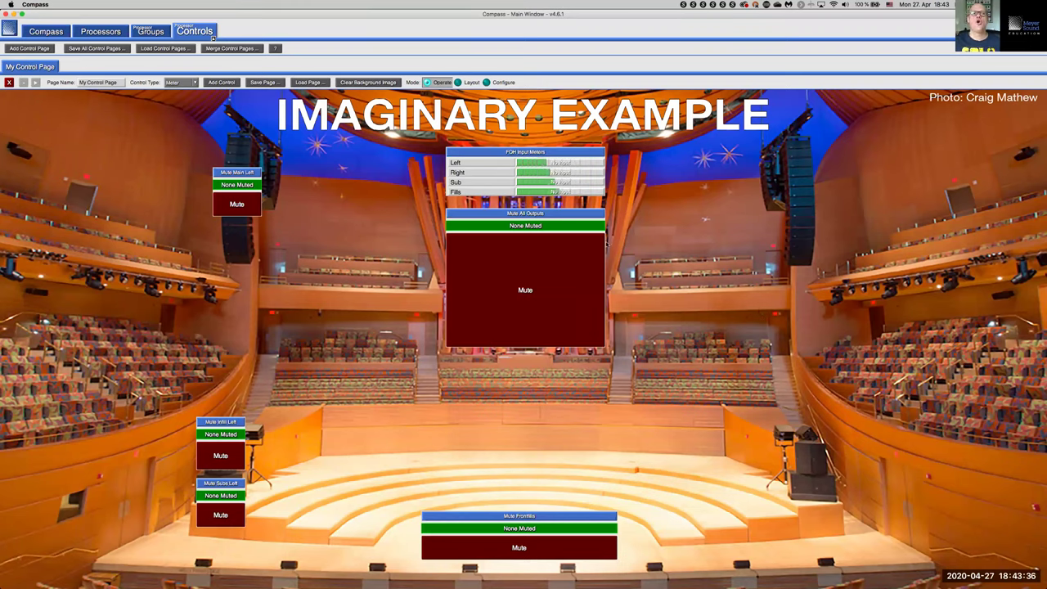
# Create a new output group in the processor groups and name it LF Level.
pyautogui.click(150, 31)
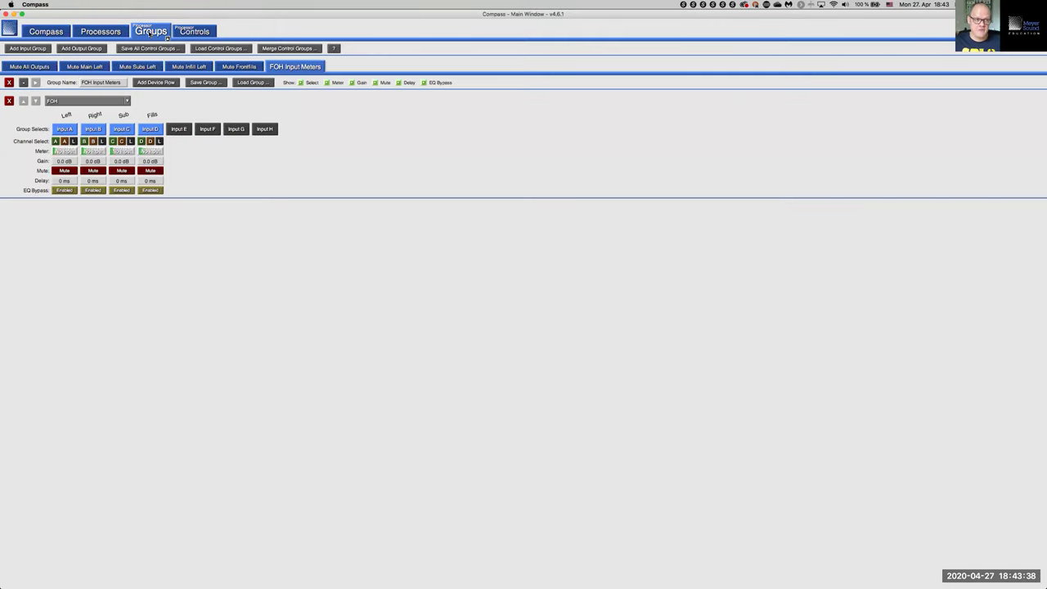
pyautogui.click(91, 49)
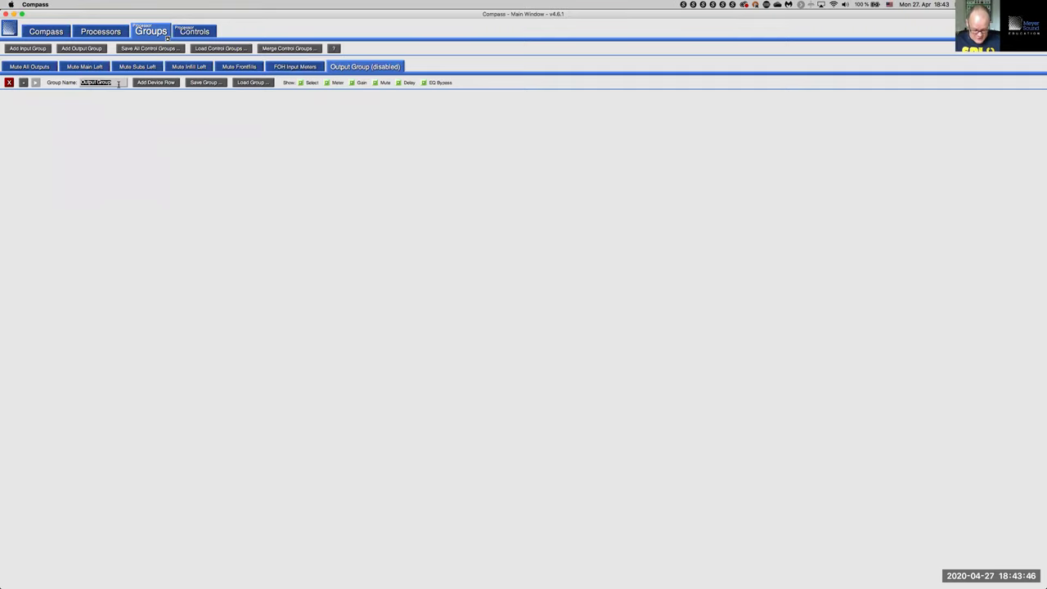
pyautogui.write('LF')
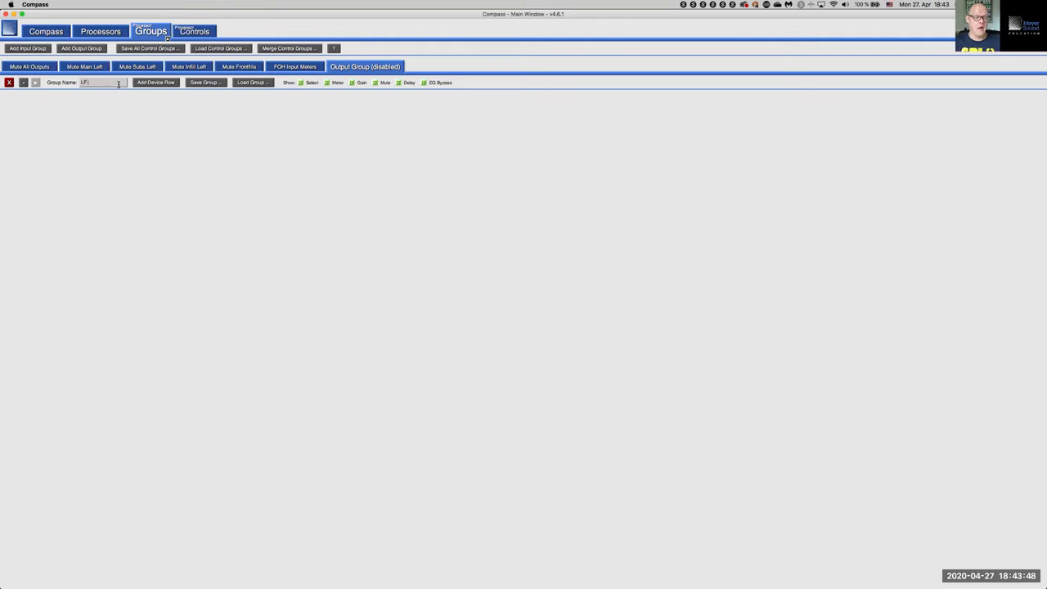
pyautogui.write(' Level')
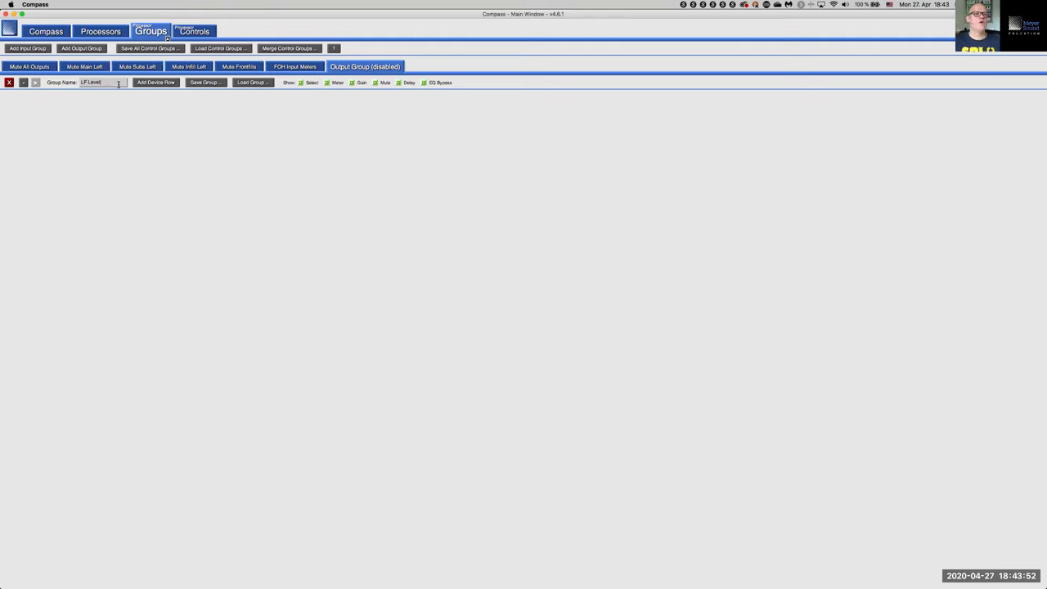
# Add two device rows to the output group, one for Main PA Left and one for Main PA Right.
pyautogui.click(150, 82)
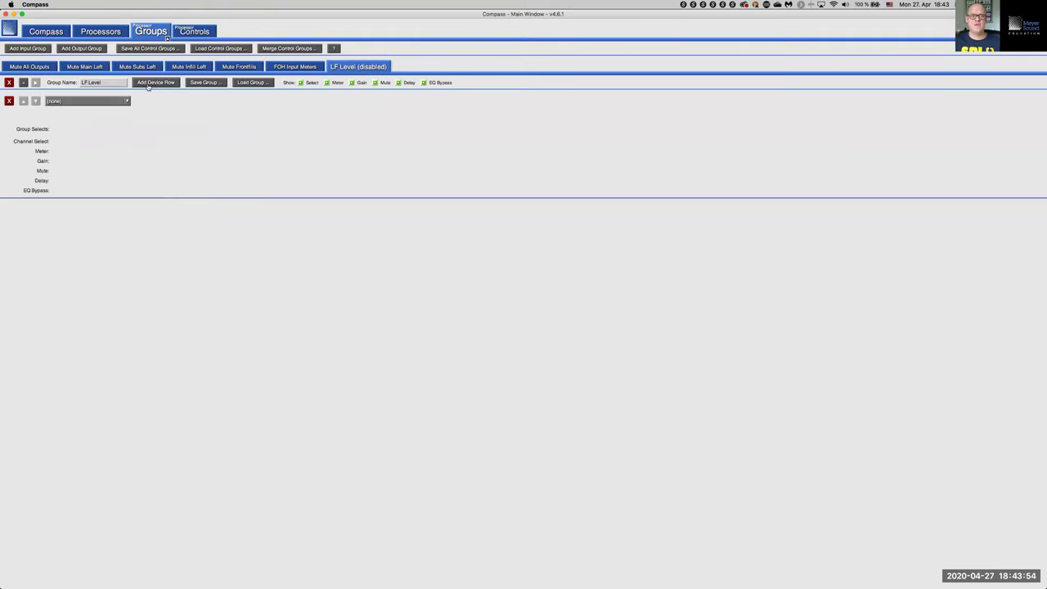
pyautogui.click(127, 101)
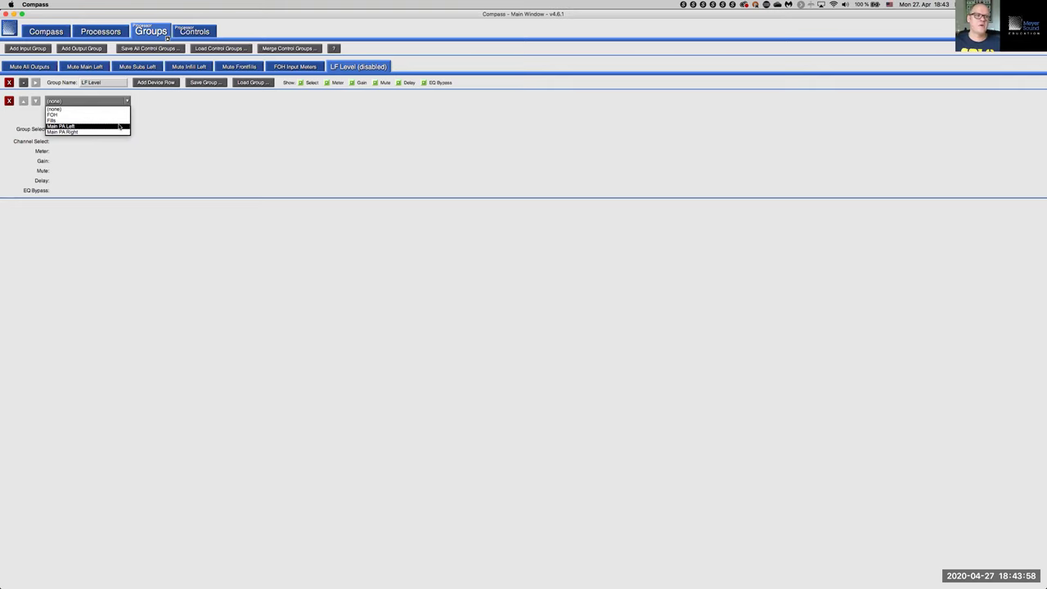
pyautogui.click(119, 127)
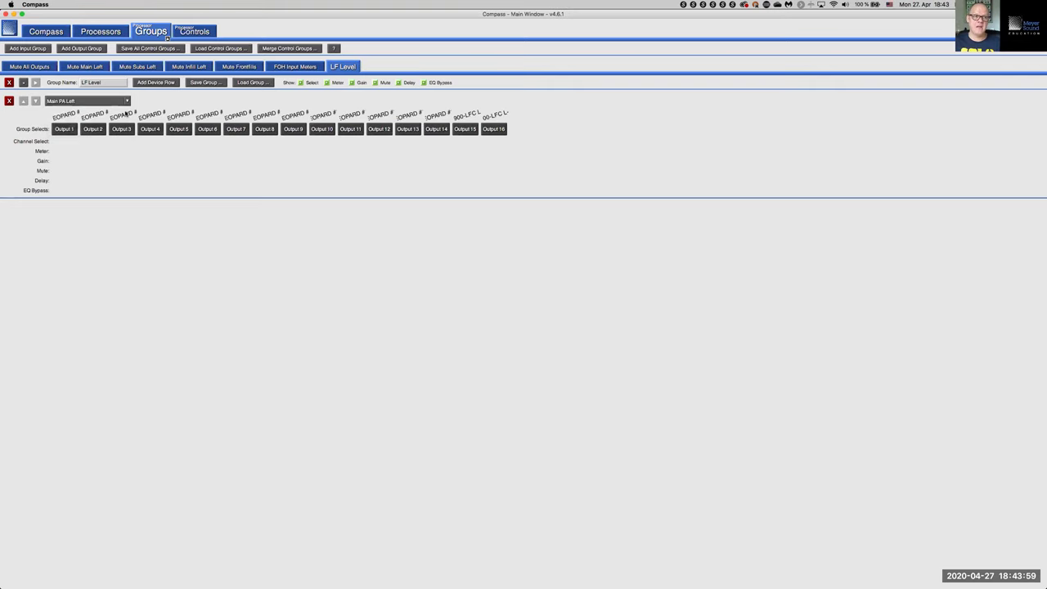
pyautogui.click(141, 85)
pyautogui.click(122, 209)
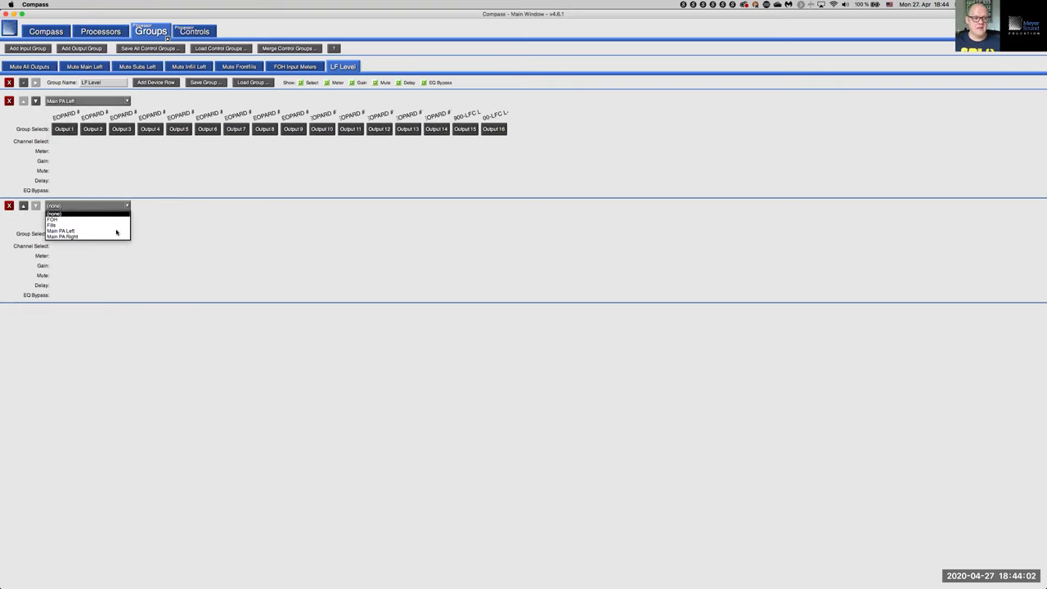
pyautogui.click(118, 234)
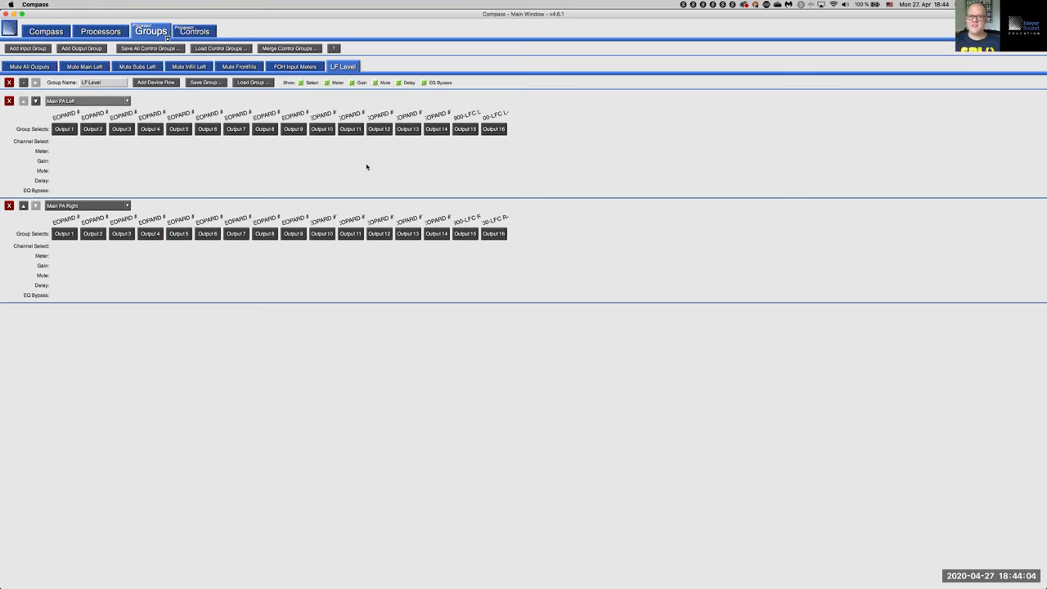
# Include the subwoofer outputs 15 and 16 of both Main PA Left and Main PA Right in the group.
pyautogui.click(468, 130)
pyautogui.click(491, 129)
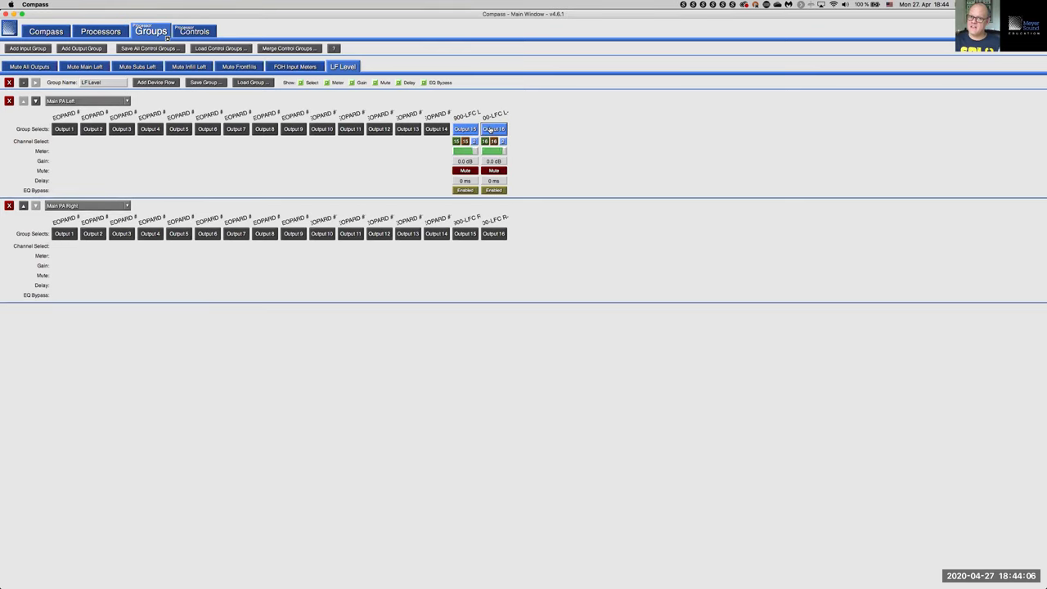
pyautogui.click(468, 237)
pyautogui.click(494, 234)
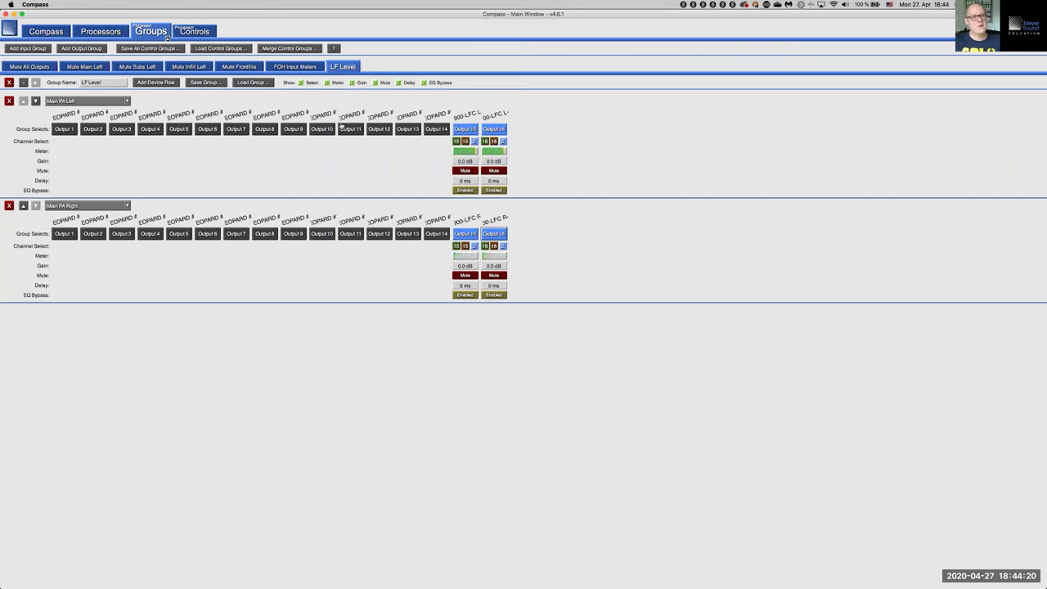
# Rename the LF Level output group to Subs Level.
pyautogui.click(79, 82)
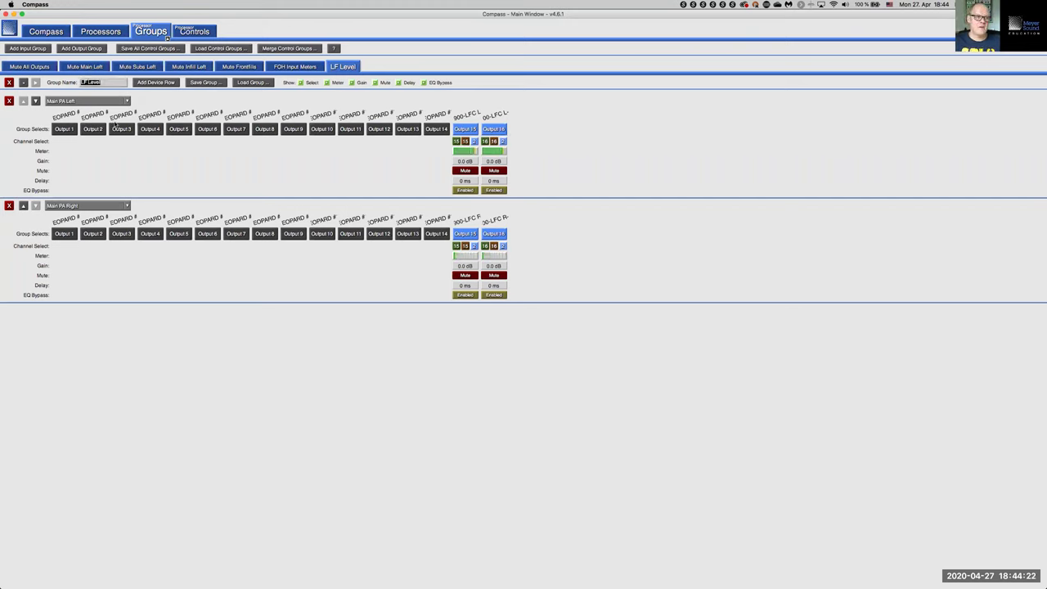
pyautogui.press('Return')
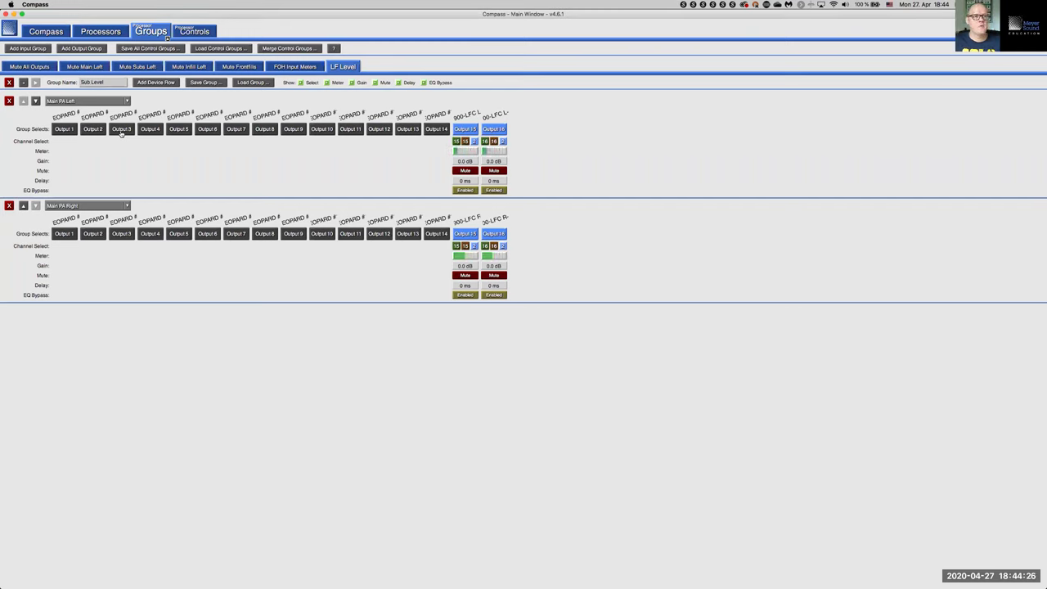
pyautogui.write('s')
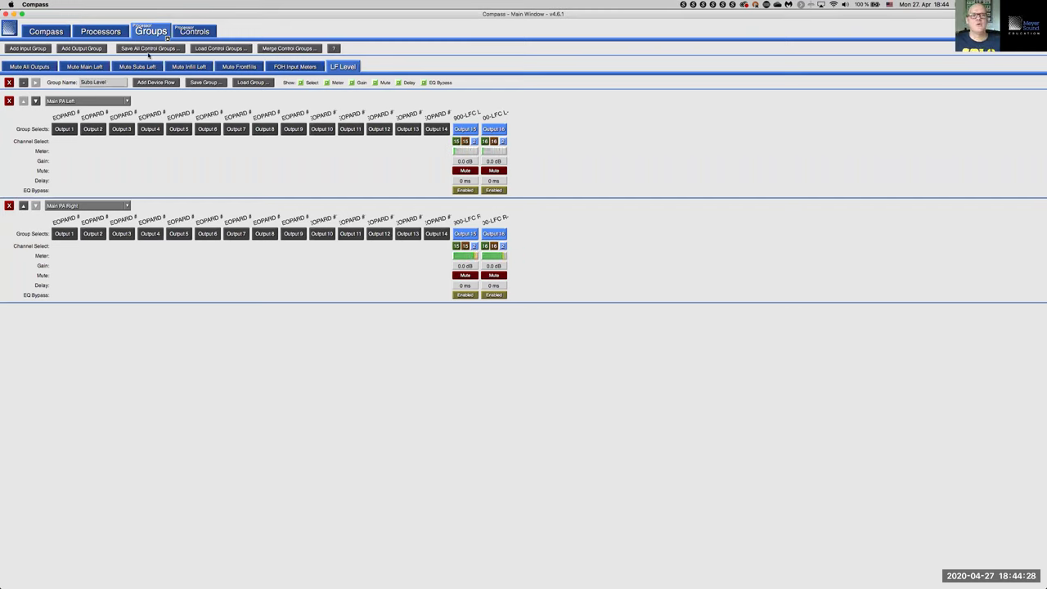
# Put My Control Page back into Layout mode and add a new control of type Gain.
pyautogui.click(193, 33)
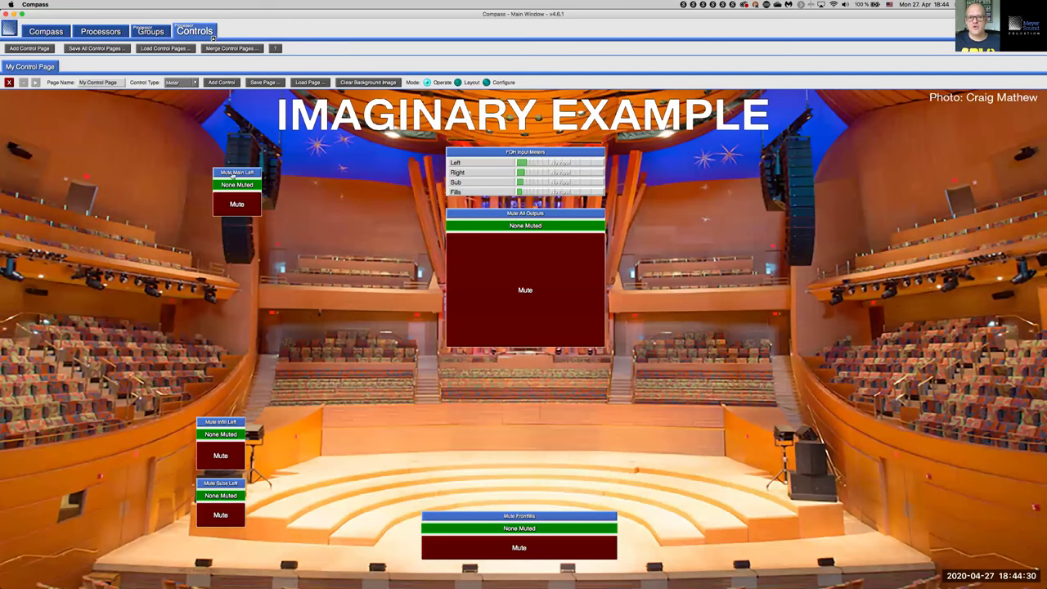
pyautogui.click(457, 83)
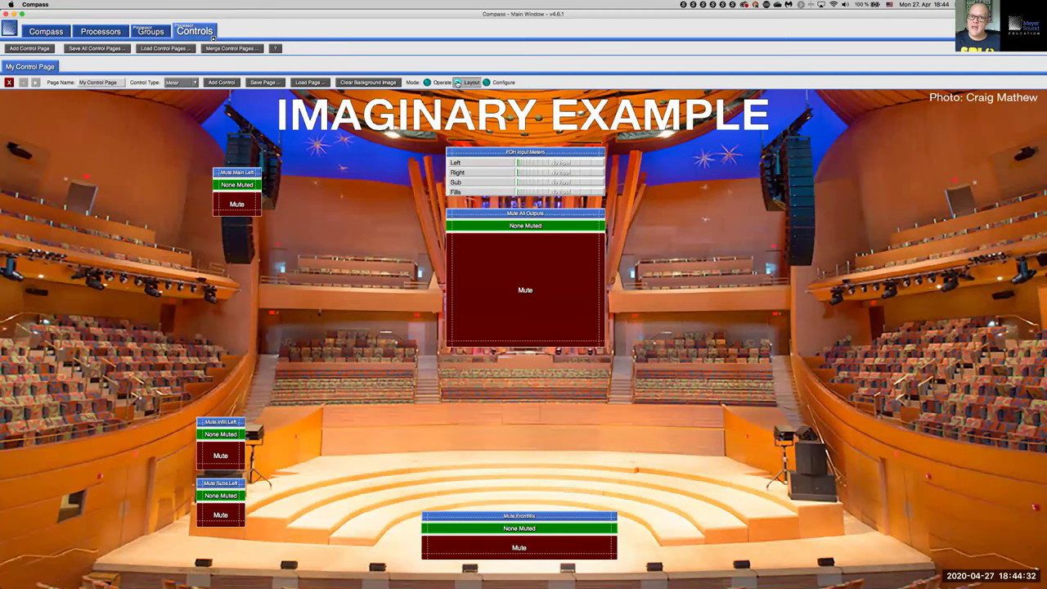
pyautogui.click(195, 82)
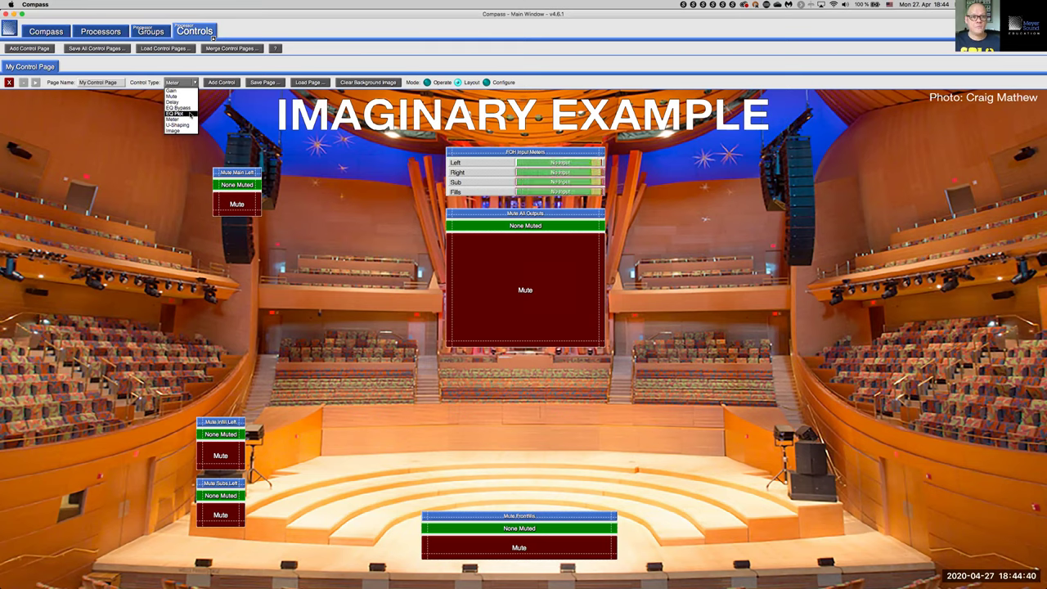
pyautogui.click(185, 91)
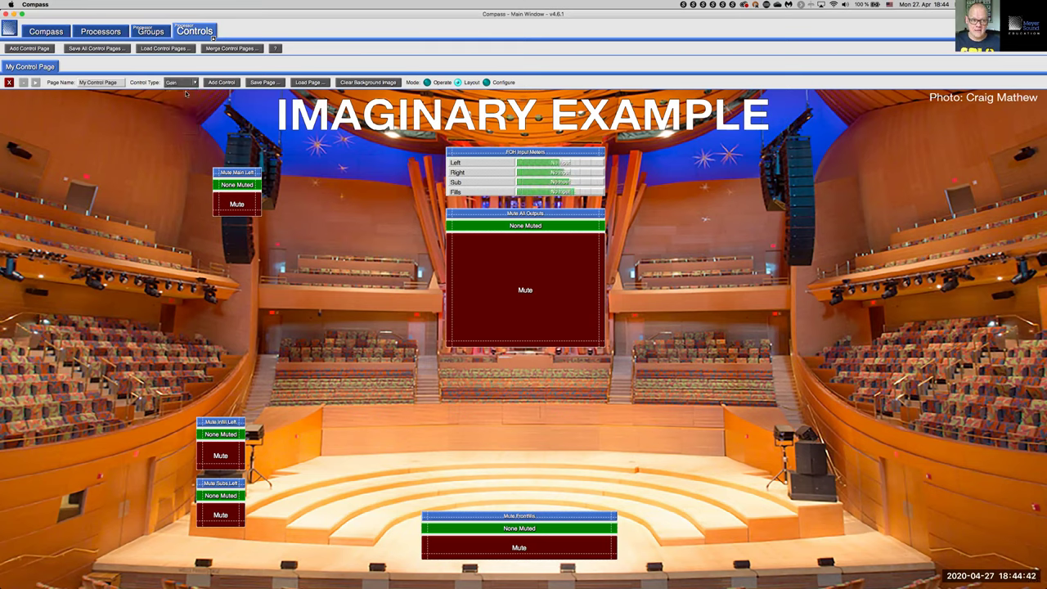
pyautogui.click(195, 87)
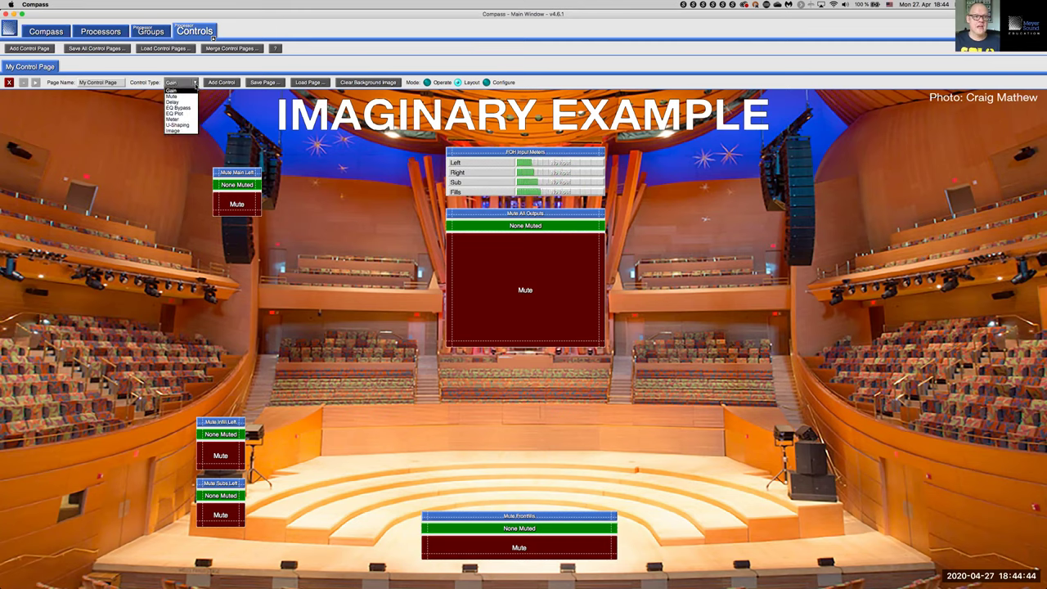
pyautogui.click(222, 85)
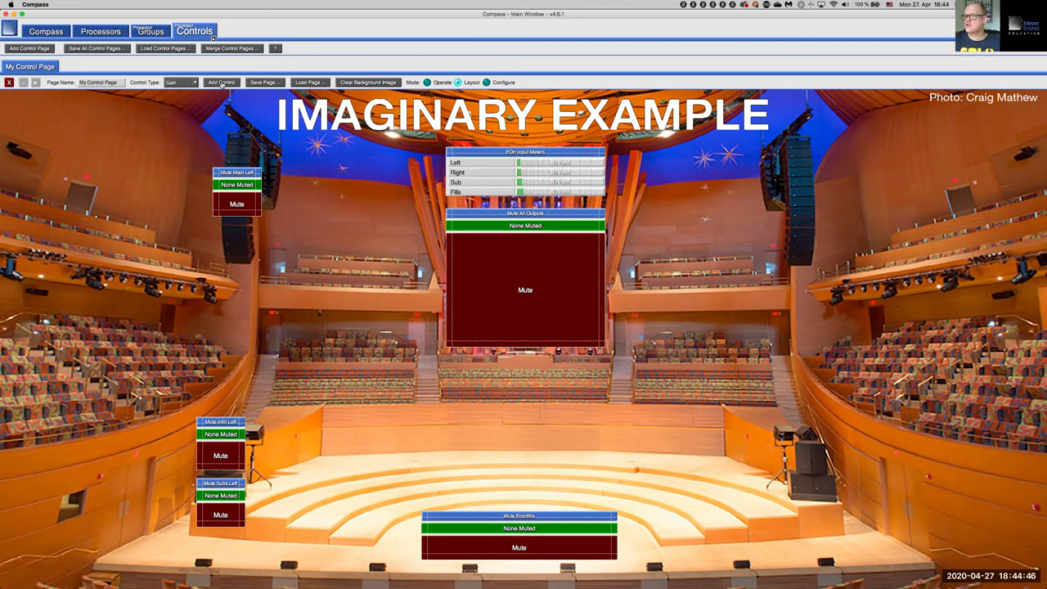
# Resize the gain control to a tall, narrow fader and place it between Mute All Outputs and Mute Frontfills.
pyautogui.moveTo(162, 160); pyautogui.dragTo(357, 263)
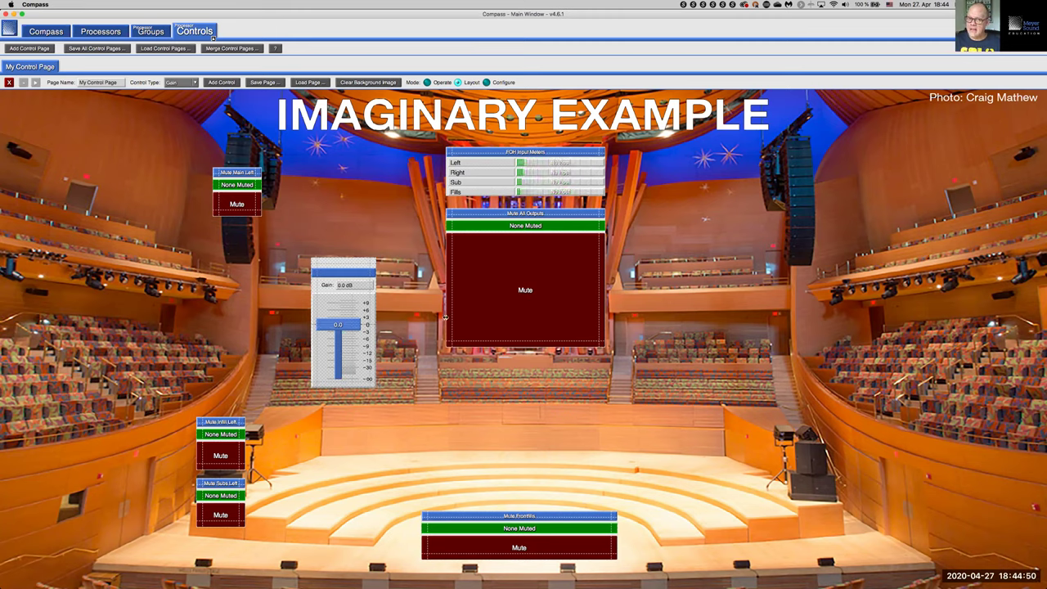
pyautogui.moveTo(379, 385); pyautogui.dragTo(371, 419)
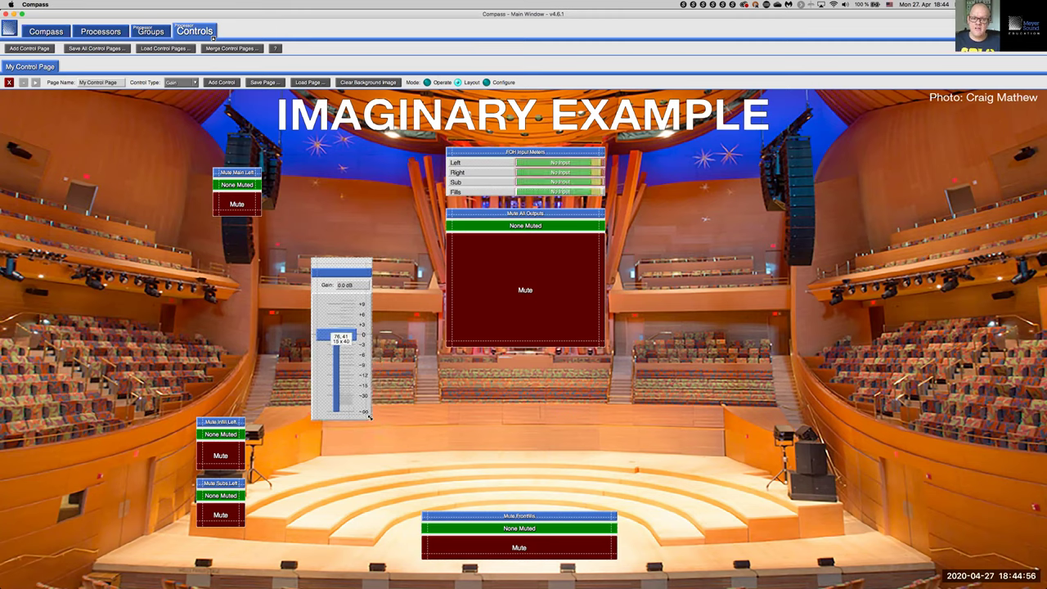
pyautogui.moveTo(357, 362); pyautogui.dragTo(443, 452)
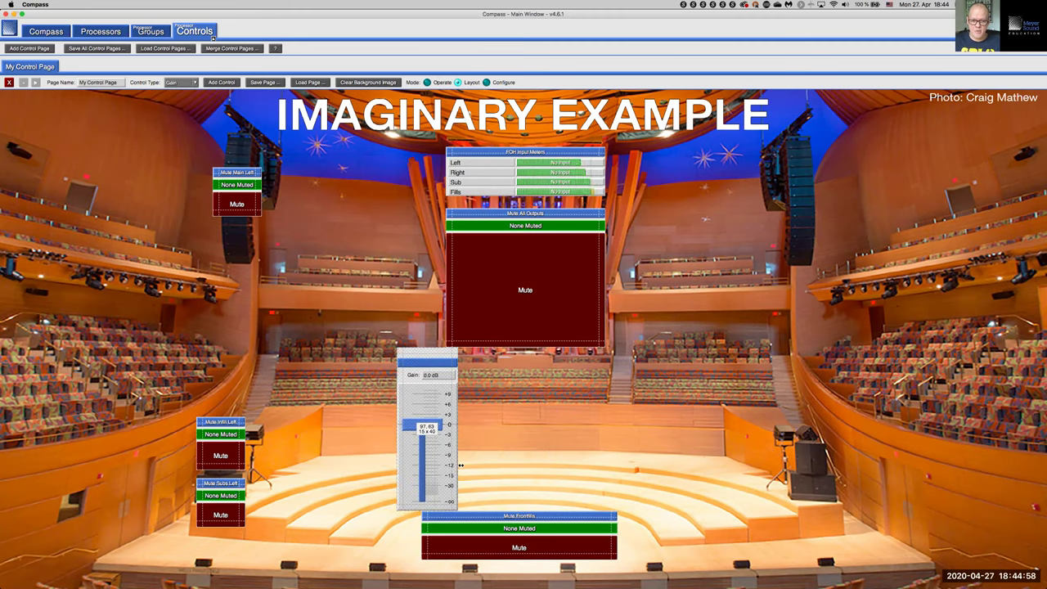
pyautogui.moveTo(448, 509); pyautogui.dragTo(459, 450)
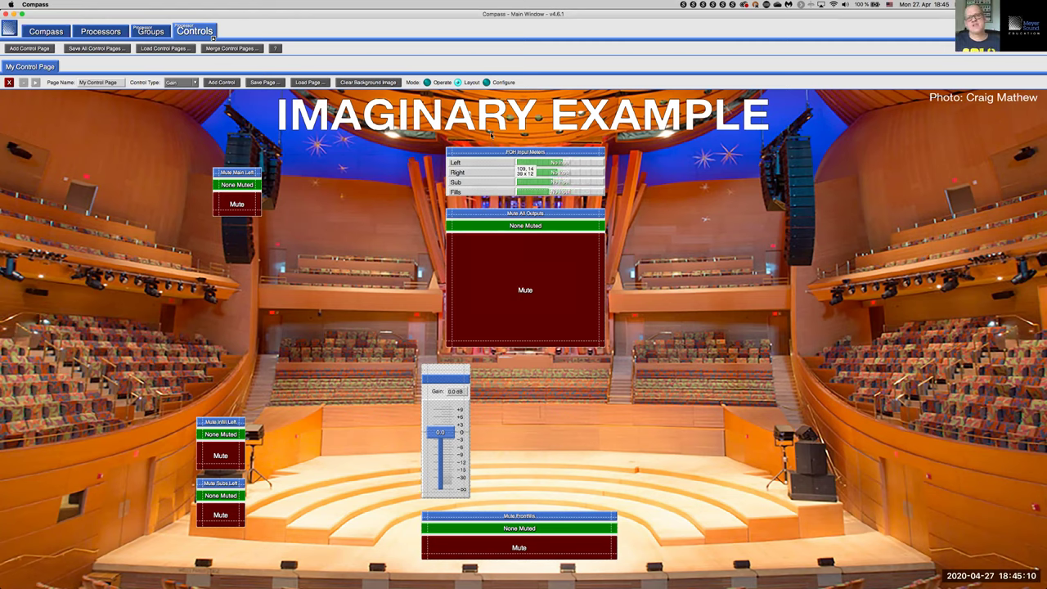
# In Configure mode, assign the Subs Level group to the gain control.
pyautogui.click(487, 82)
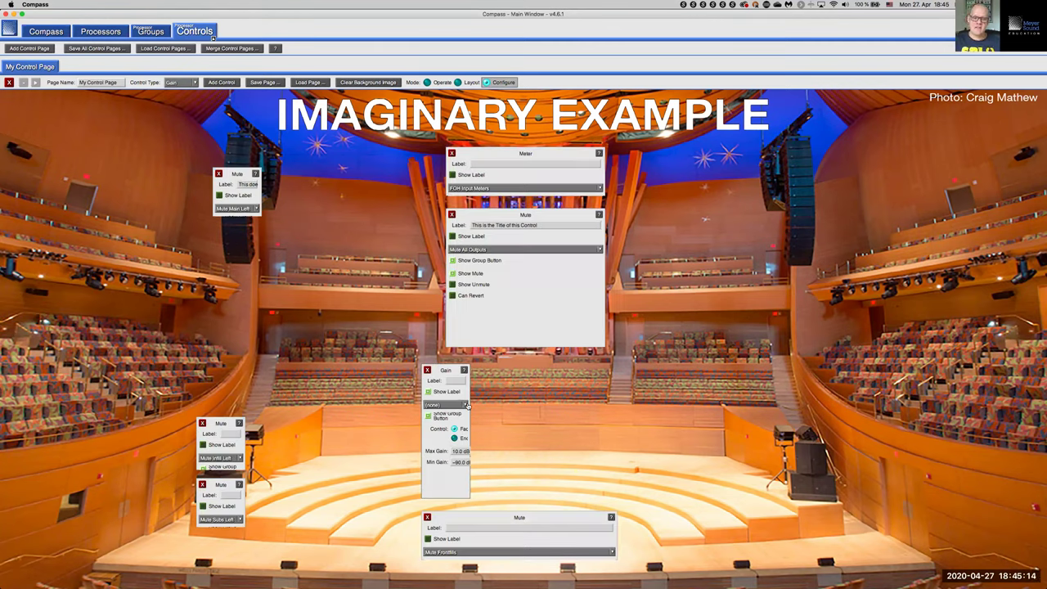
pyautogui.click(468, 405)
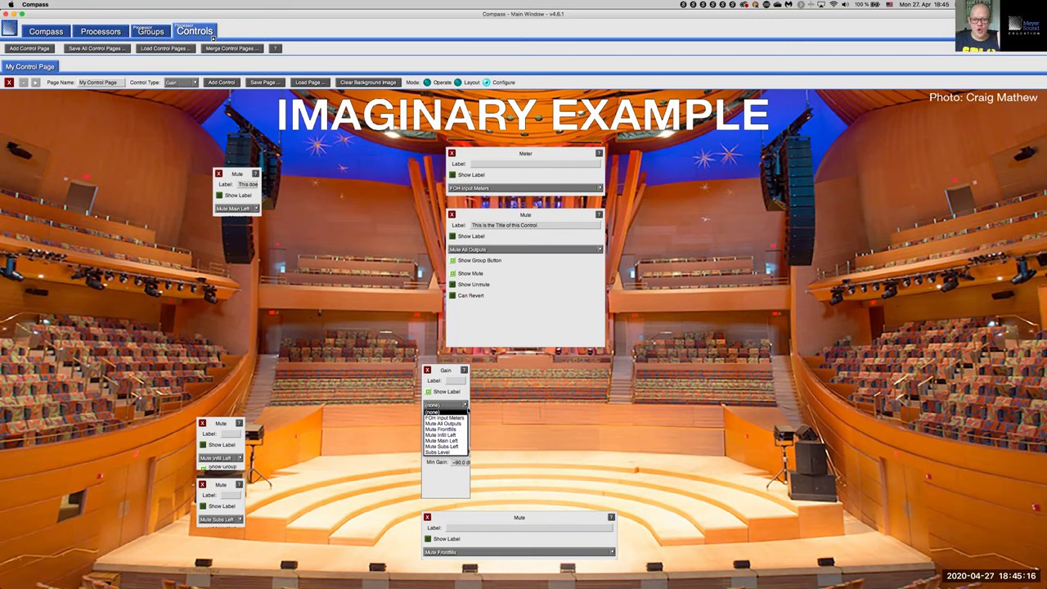
pyautogui.click(462, 453)
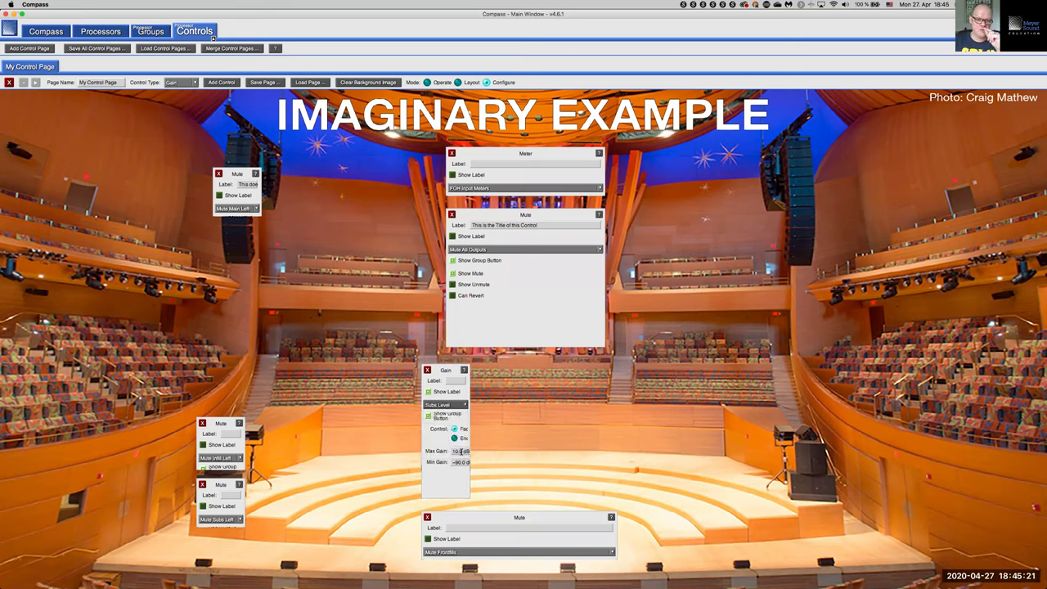
# Turn off Show Label for the gain control, and in Layout mode enlarge its fader and place it between Mute Infill Left and Mute All Outputs.
pyautogui.click(450, 395)
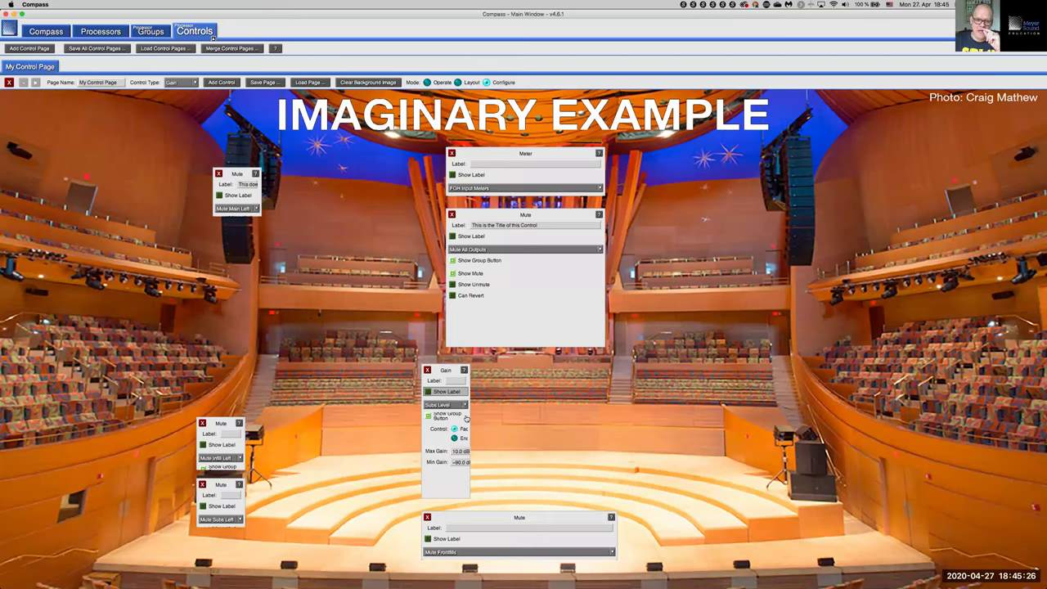
pyautogui.click(472, 83)
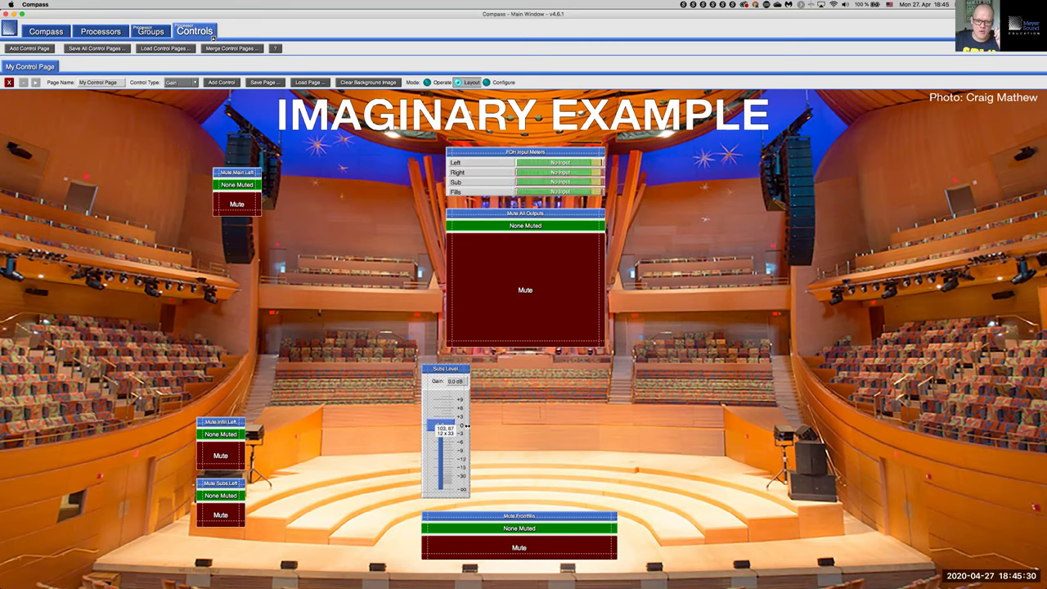
pyautogui.moveTo(467, 427); pyautogui.dragTo(609, 426)
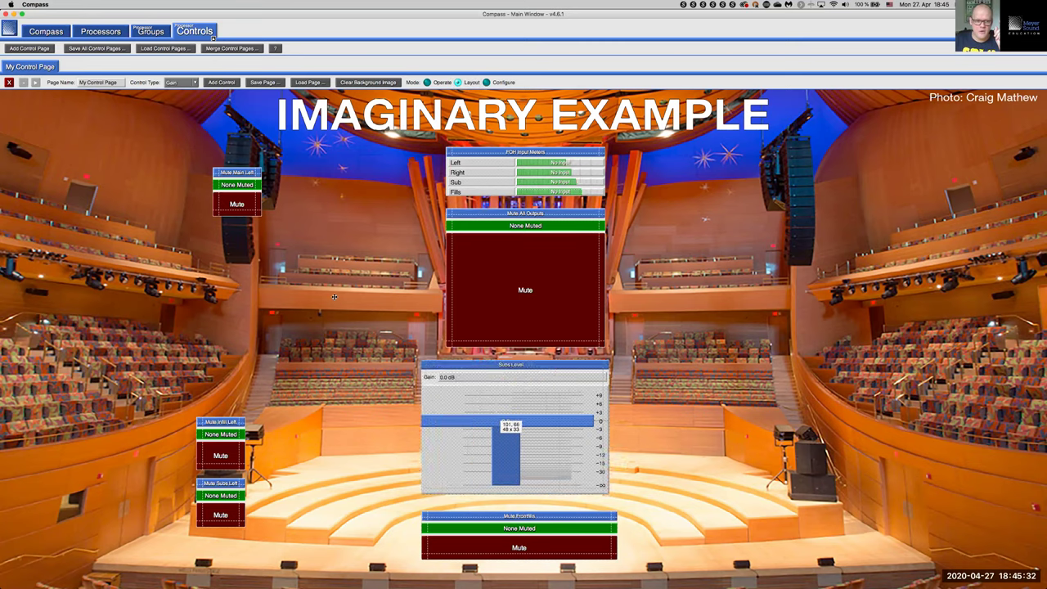
pyautogui.moveTo(334, 297); pyautogui.dragTo(335, 299)
pyautogui.moveTo(437, 452); pyautogui.dragTo(411, 518)
pyautogui.moveTo(399, 291); pyautogui.dragTo(416, 267)
# In Operate mode, test the Subs Level fader by moving it to −∞, up to 10 dB and back to 0 dB.
pyautogui.click(487, 82)
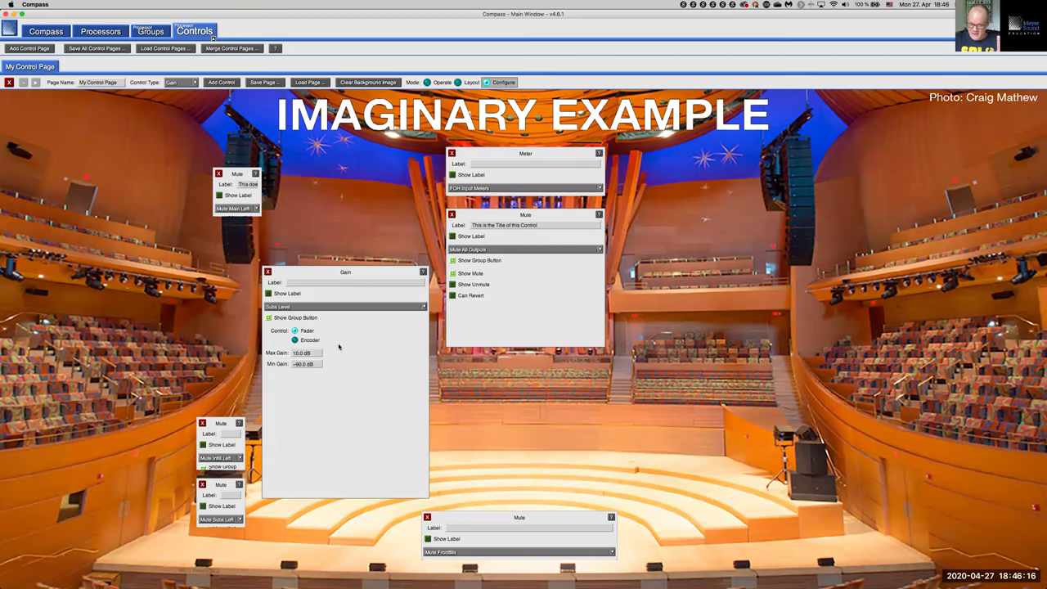
pyautogui.click(427, 83)
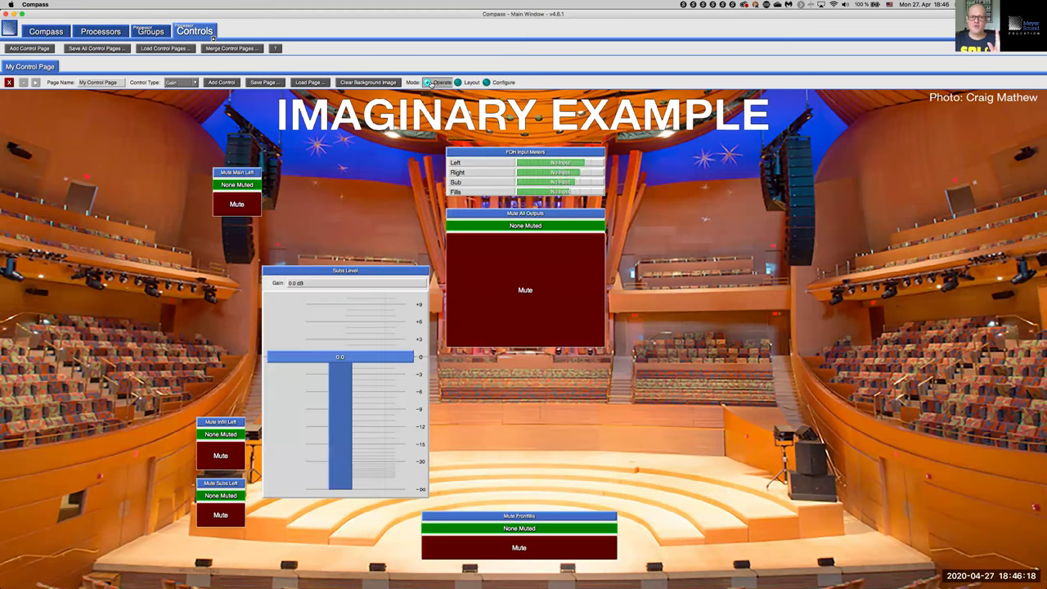
pyautogui.moveTo(397, 353); pyautogui.dragTo(386, 493)
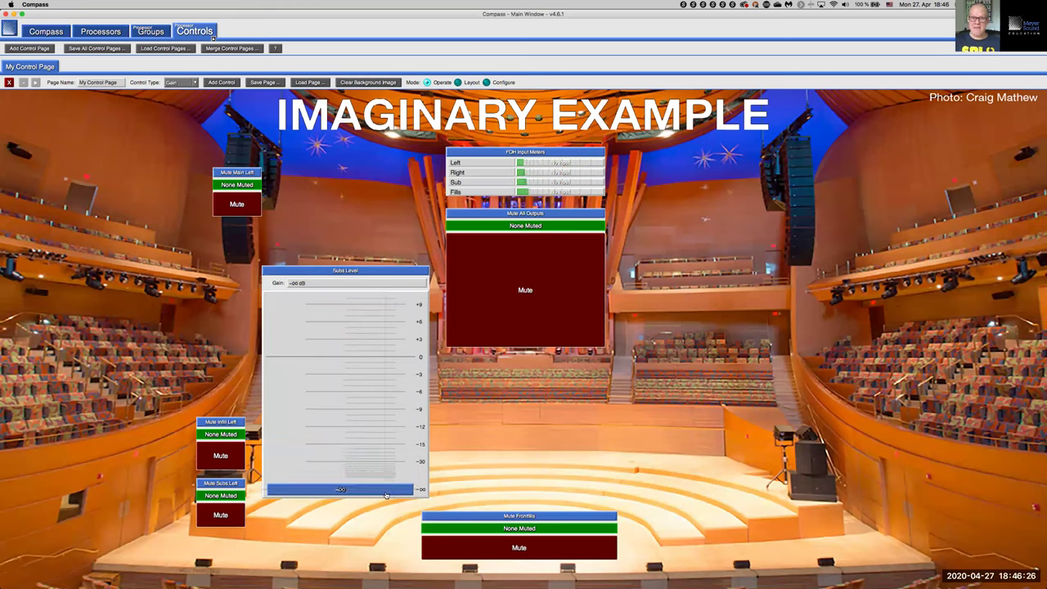
pyautogui.moveTo(386, 494); pyautogui.dragTo(380, 294)
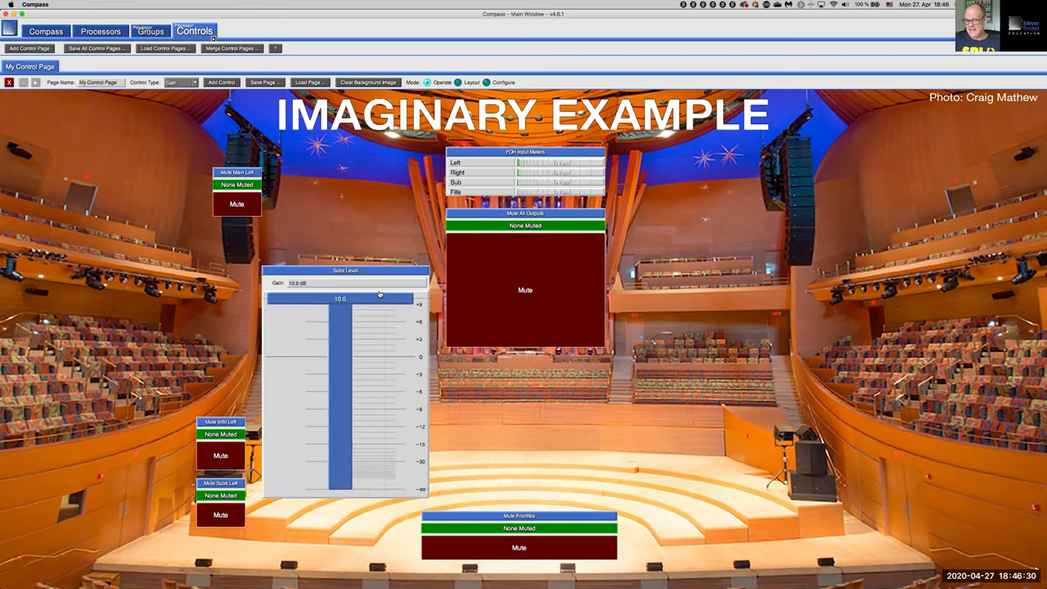
pyautogui.moveTo(379, 294); pyautogui.dragTo(383, 358)
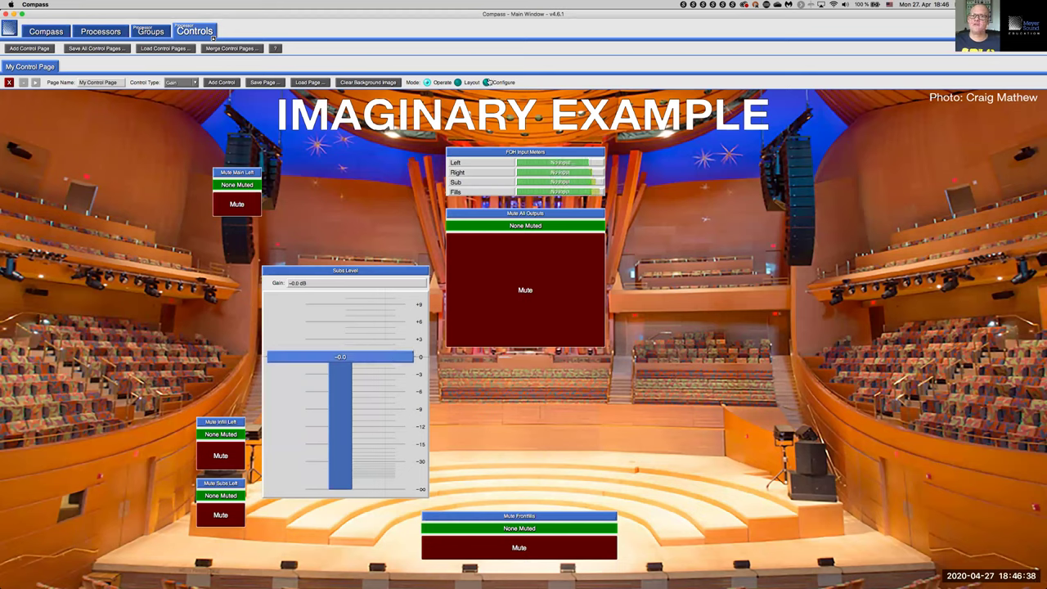
# In Configure mode, limit the gain control to a maximum of 3 dB and a minimum of -3 dB.
pyautogui.click(487, 82)
pyautogui.click(314, 352)
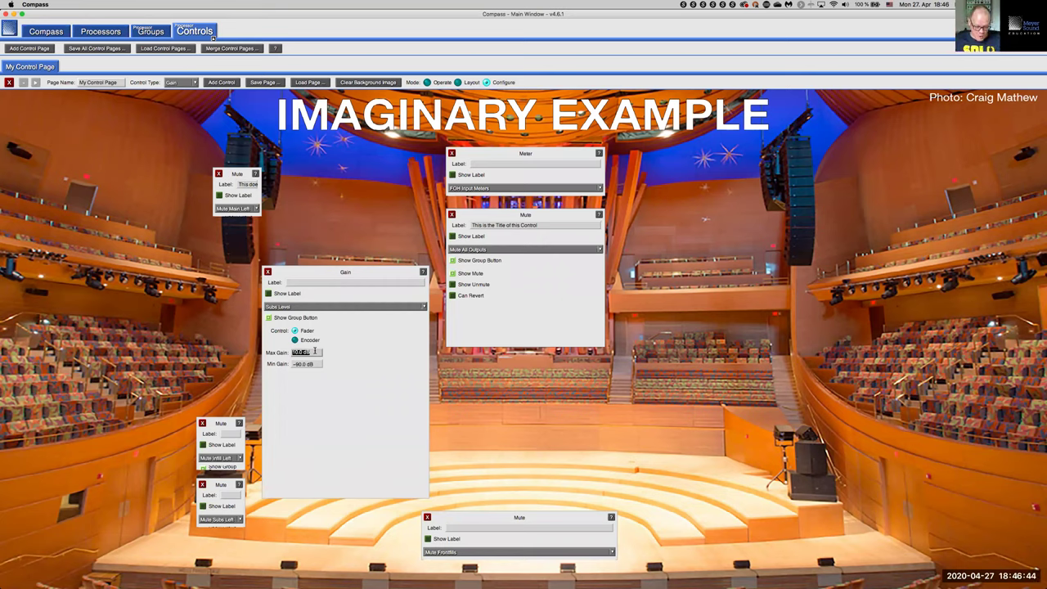
pyautogui.write('3')
pyautogui.press('Tab')
pyautogui.write('-3')
pyautogui.press('Return')
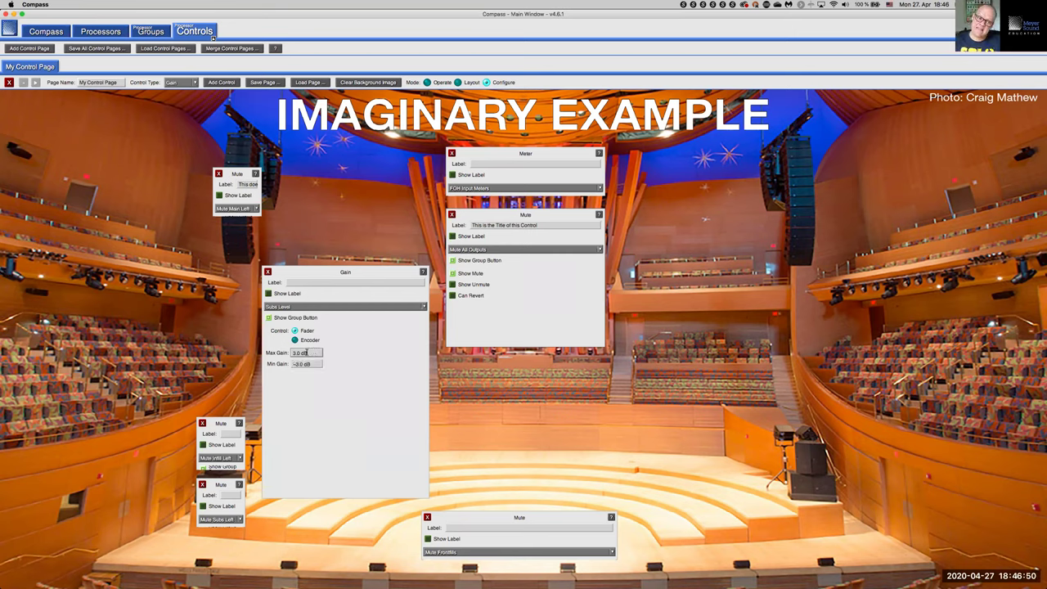
# In Operate mode, raise the Subs Level fader to try its upper limit and return it to 0 dB.
pyautogui.click(426, 83)
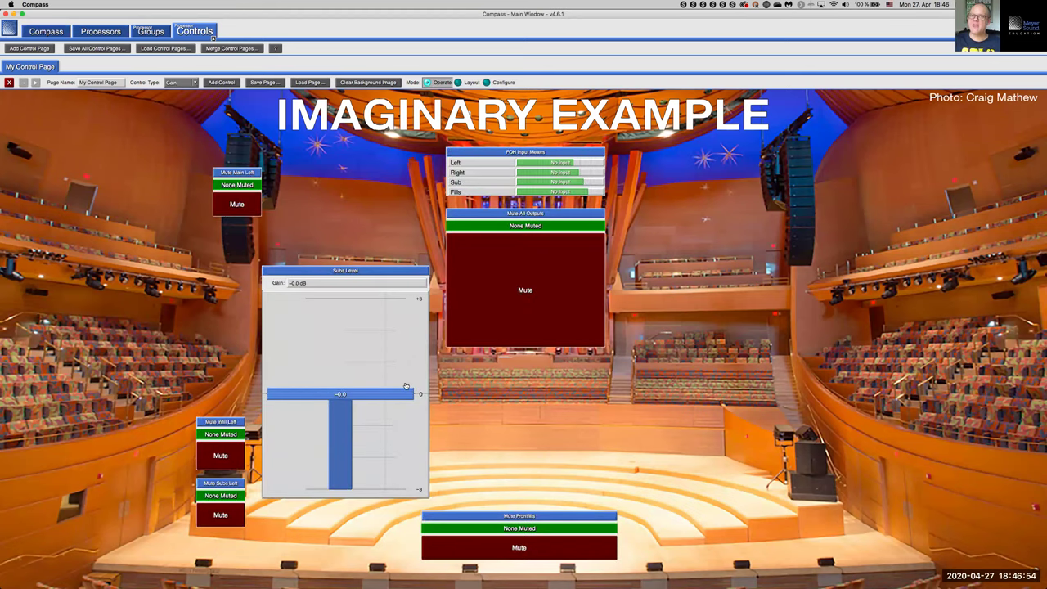
pyautogui.moveTo(399, 393); pyautogui.dragTo(391, 301)
pyautogui.moveTo(384, 360); pyautogui.dragTo(386, 392)
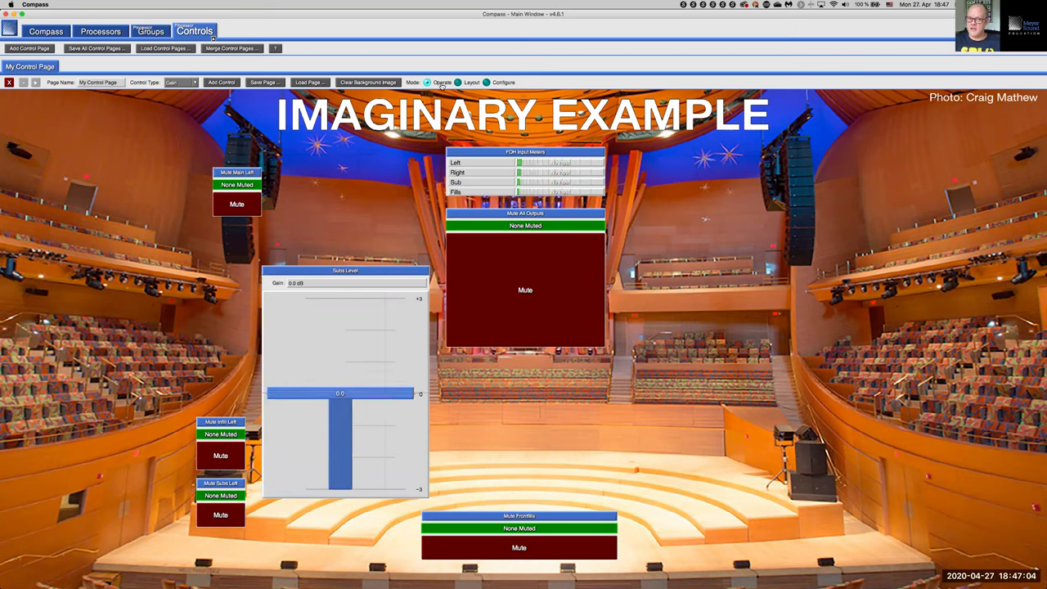
# Set the gain control's range to 6 dB maximum and -6 dB minimum, and return the fader to 0 dB in Operate mode.
pyautogui.click(487, 83)
pyautogui.click(312, 352)
pyautogui.write('6')
pyautogui.press('Tab')
pyautogui.write('-6')
pyautogui.press('Return')
pyautogui.click(441, 82)
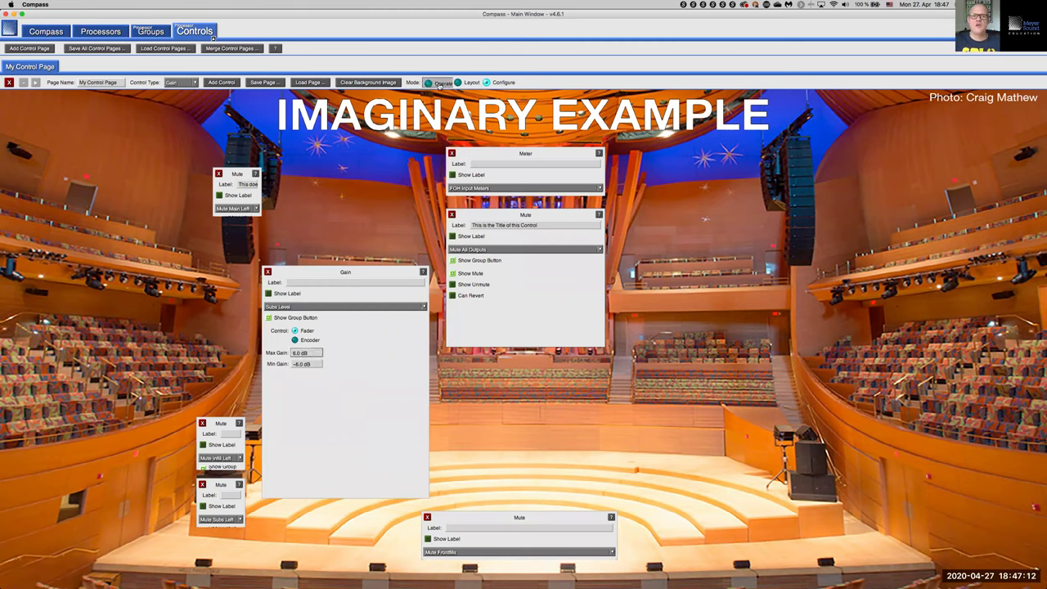
pyautogui.moveTo(373, 302); pyautogui.dragTo(365, 395)
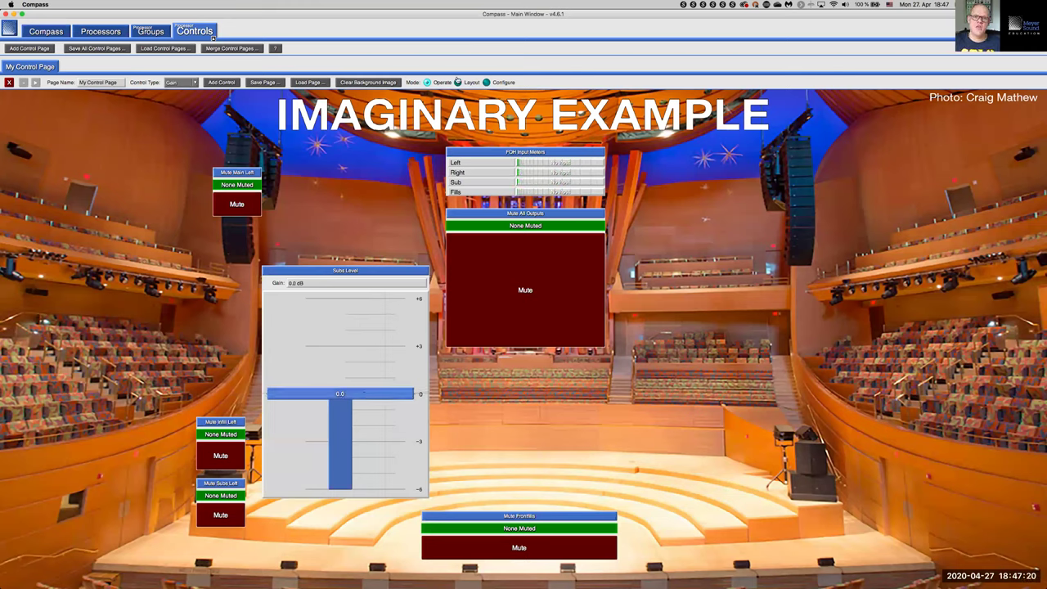
# Shrink the Subs Level control to a narrow 12 x 34 fader between Mute All Outputs and Mute Frontfills, and return the page to Operate mode.
pyautogui.click(457, 83)
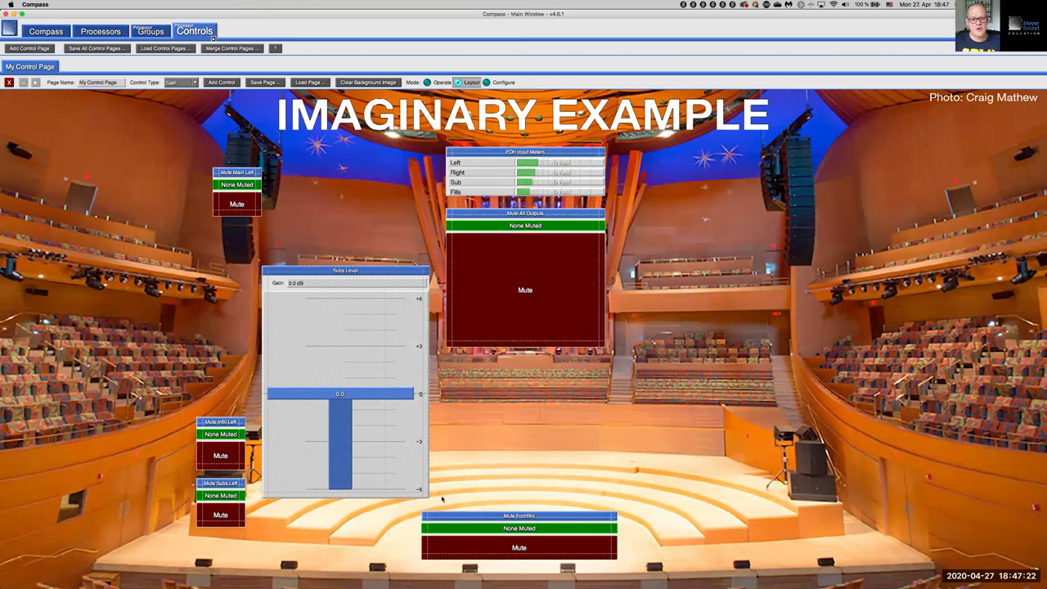
pyautogui.moveTo(426, 431); pyautogui.dragTo(347, 427)
pyautogui.moveTo(311, 318); pyautogui.dragTo(400, 376)
pyautogui.moveTo(405, 323); pyautogui.dragTo(405, 361)
pyautogui.moveTo(434, 437); pyautogui.dragTo(452, 404)
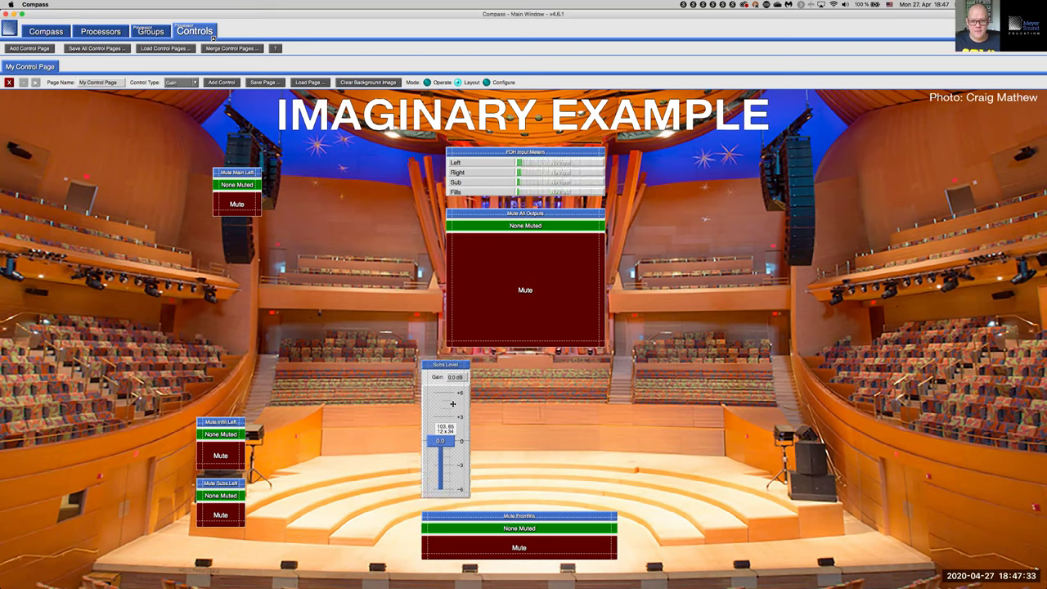
pyautogui.click(439, 83)
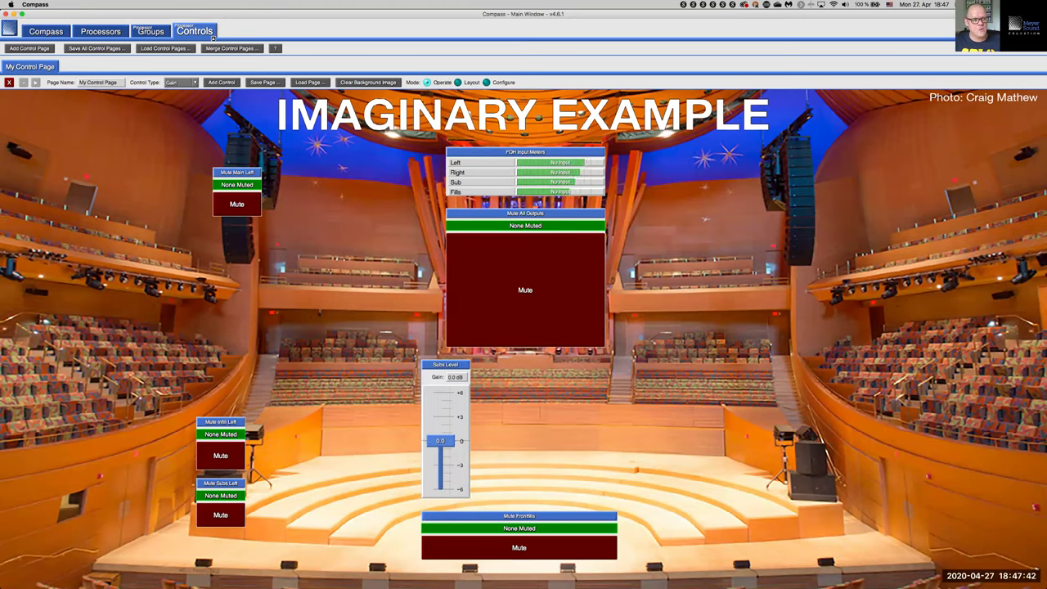
# Arrange the Devices 2 window with the Main PA Left overview beside the control page so the 900-LFC output gains and the fader both show.
pyautogui.moveTo(213, 38); pyautogui.dragTo(638, 38)
pyautogui.click(296, 64)
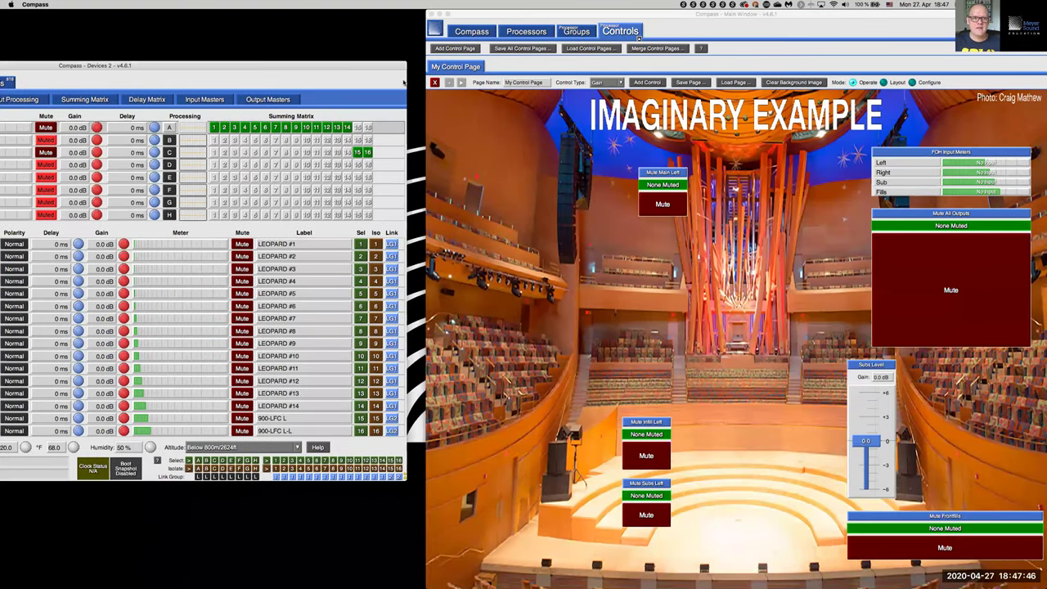
pyautogui.moveTo(303, 75); pyautogui.dragTo(581, 109)
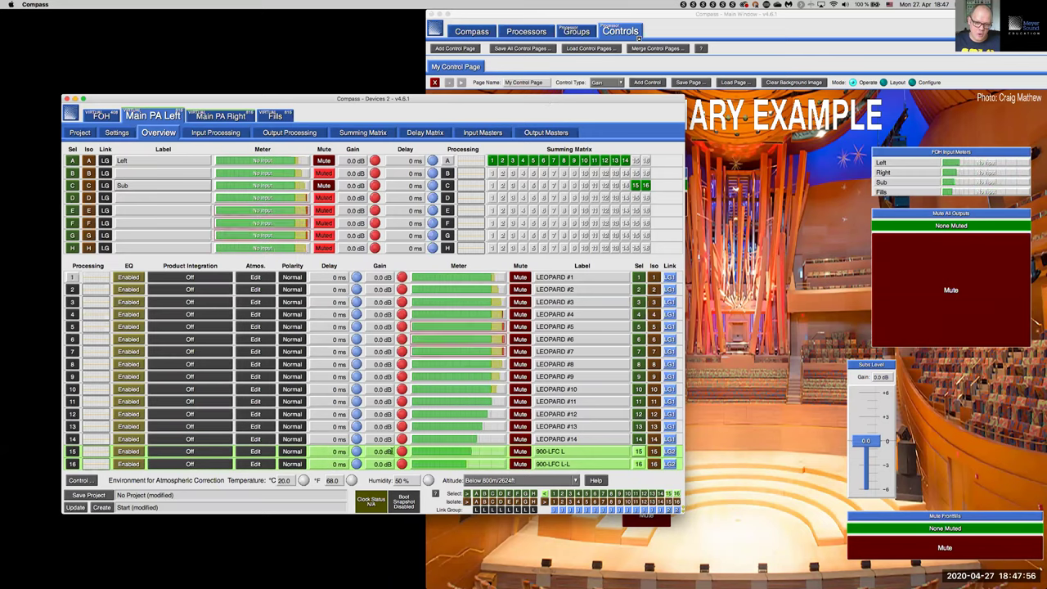
pyautogui.click(382, 452)
pyautogui.press('Return')
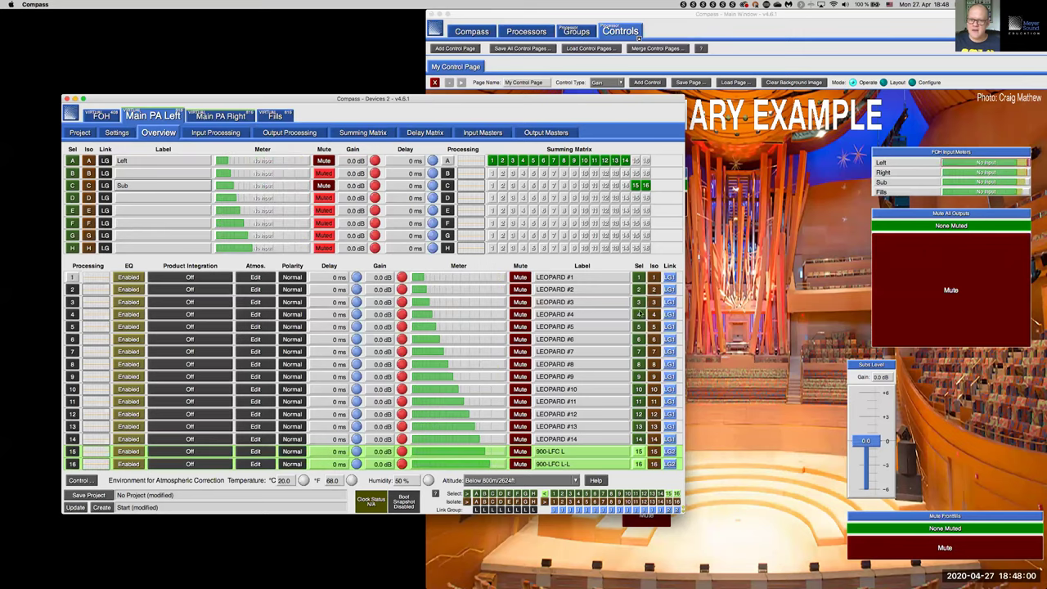
pyautogui.moveTo(566, 98); pyautogui.dragTo(476, 93)
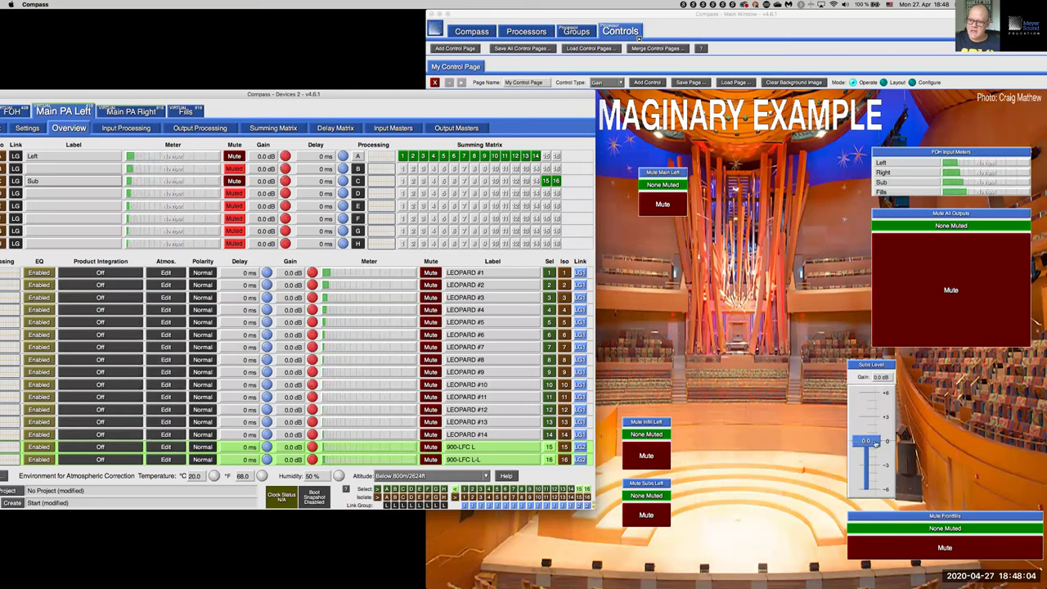
# Slide the Subs Level fader to 3 dB, down to -3 dB and back to 0 dB to test the linked 900-LFC output gains.
pyautogui.click(875, 433)
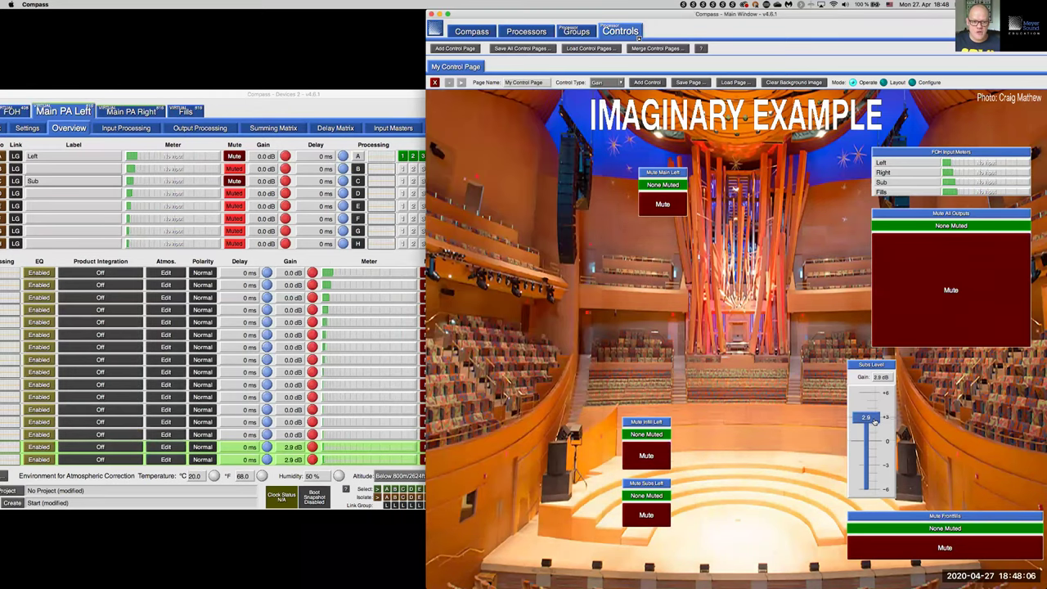
pyautogui.moveTo(875, 433); pyautogui.dragTo(872, 417)
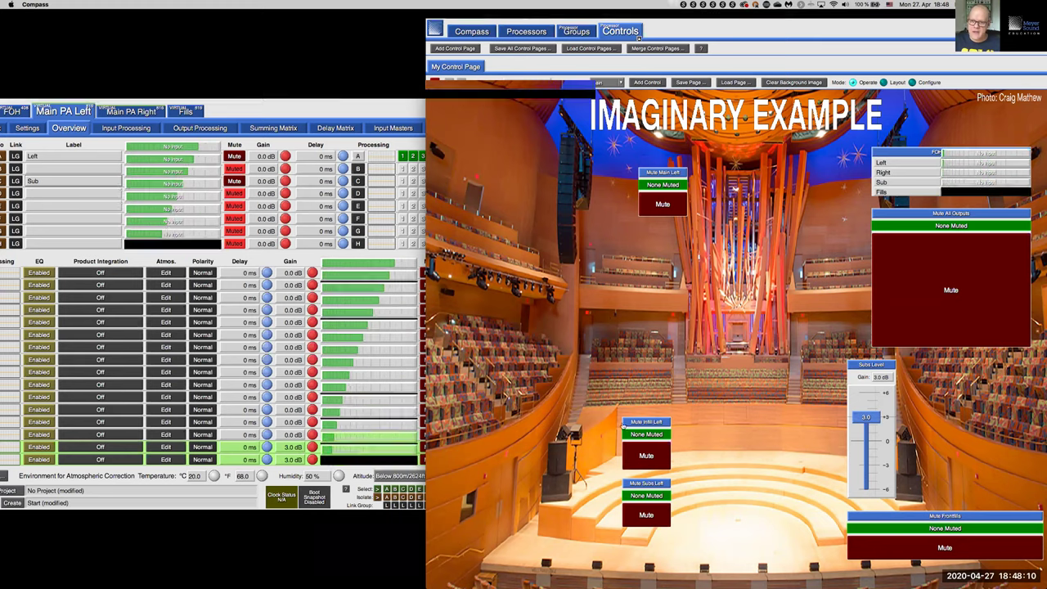
pyautogui.moveTo(866, 442); pyautogui.dragTo(867, 464)
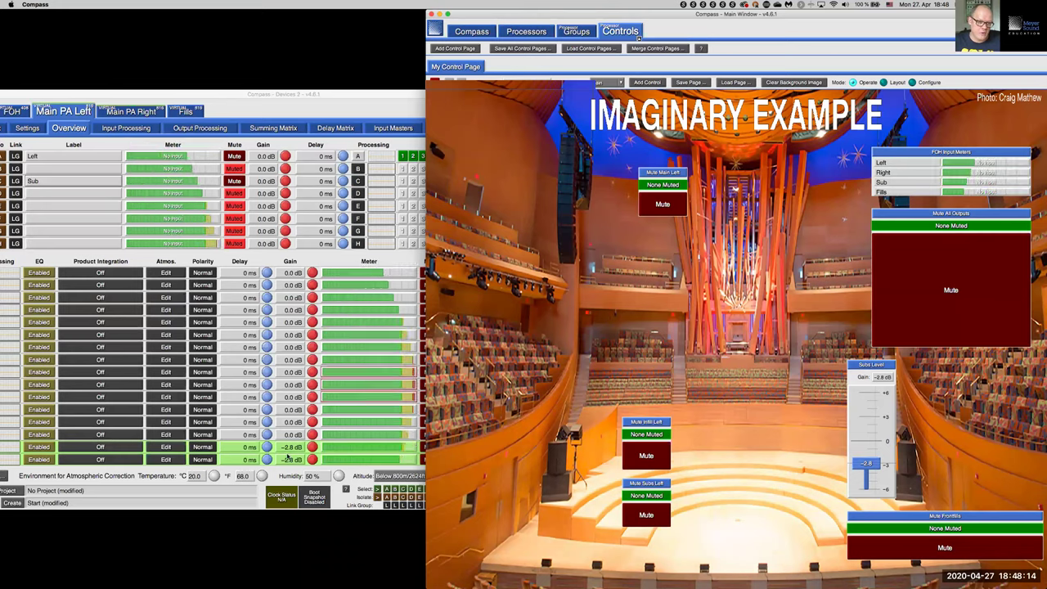
pyautogui.moveTo(866, 466); pyautogui.dragTo(867, 469)
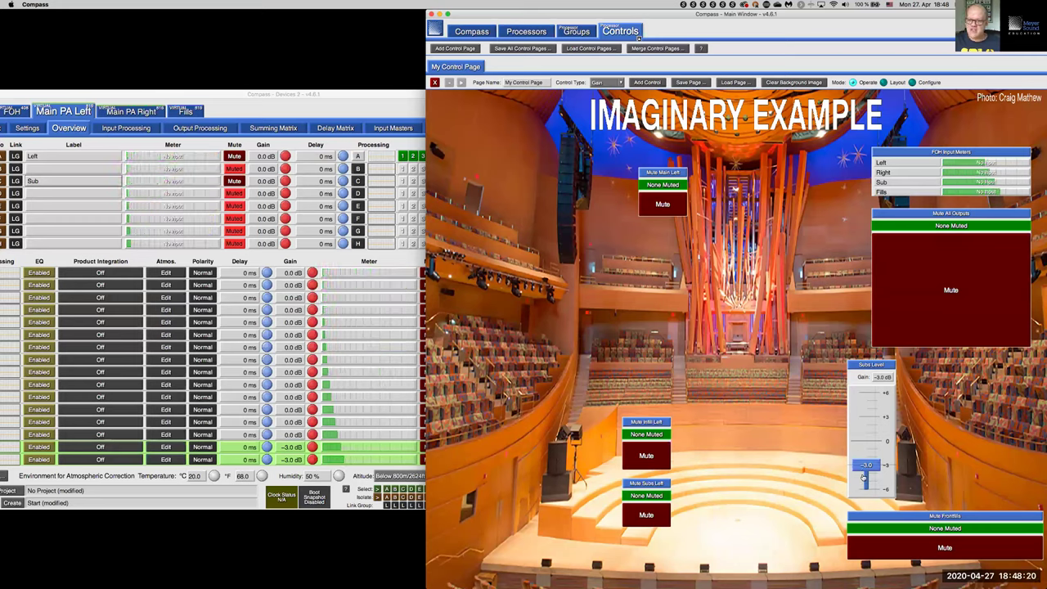
pyautogui.moveTo(863, 476); pyautogui.dragTo(866, 441)
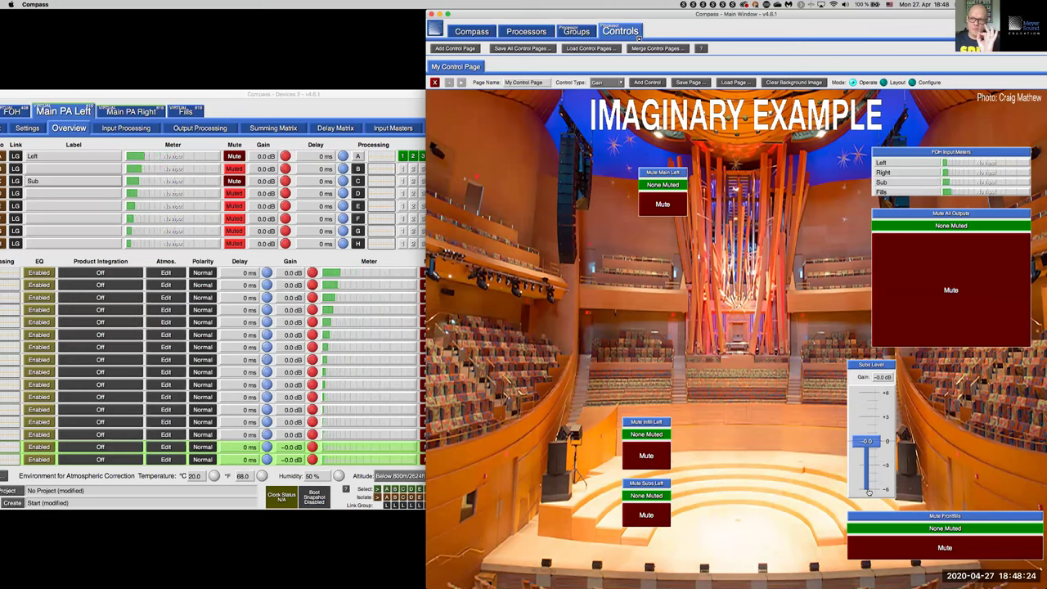
# Nudge the Subs Level fader in 1 dB steps up to 5 dB, down to -3 dB and back to 0 dB.
pyautogui.click(868, 415)
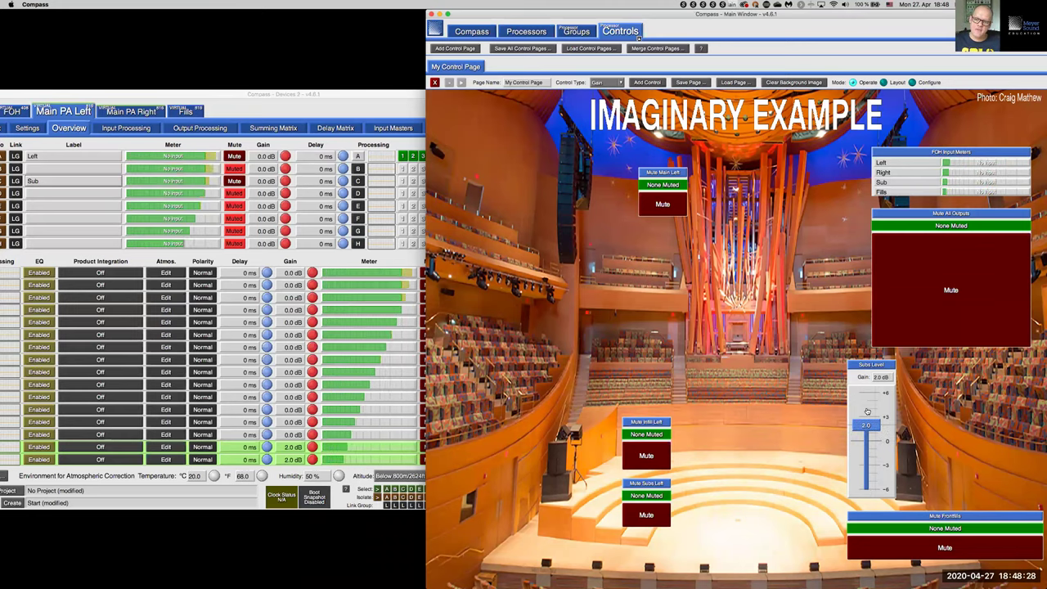
pyautogui.click(867, 401)
pyautogui.click(867, 396)
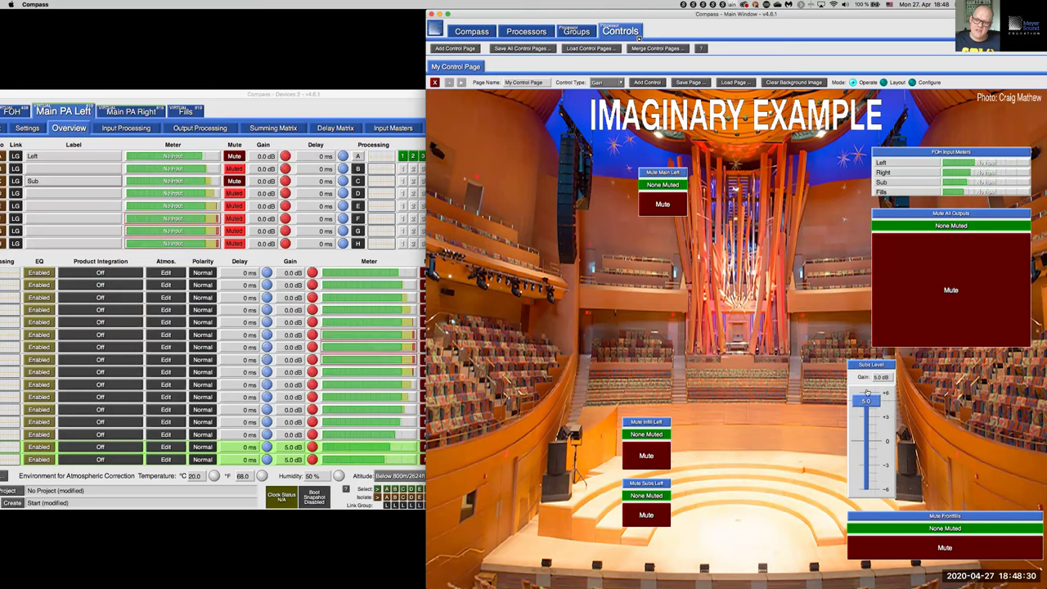
pyautogui.click(875, 454)
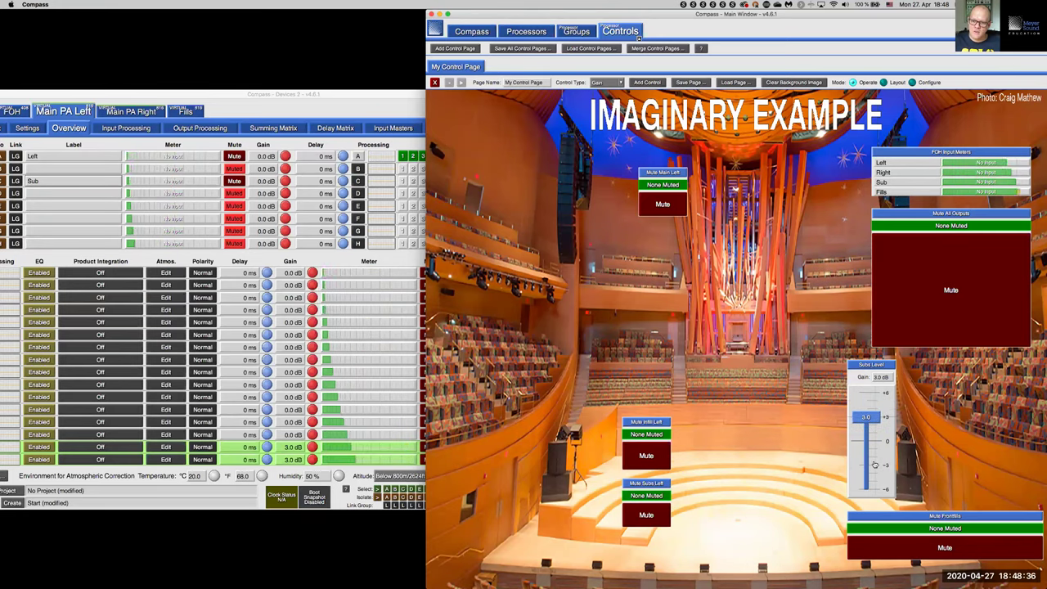
pyautogui.click(874, 472)
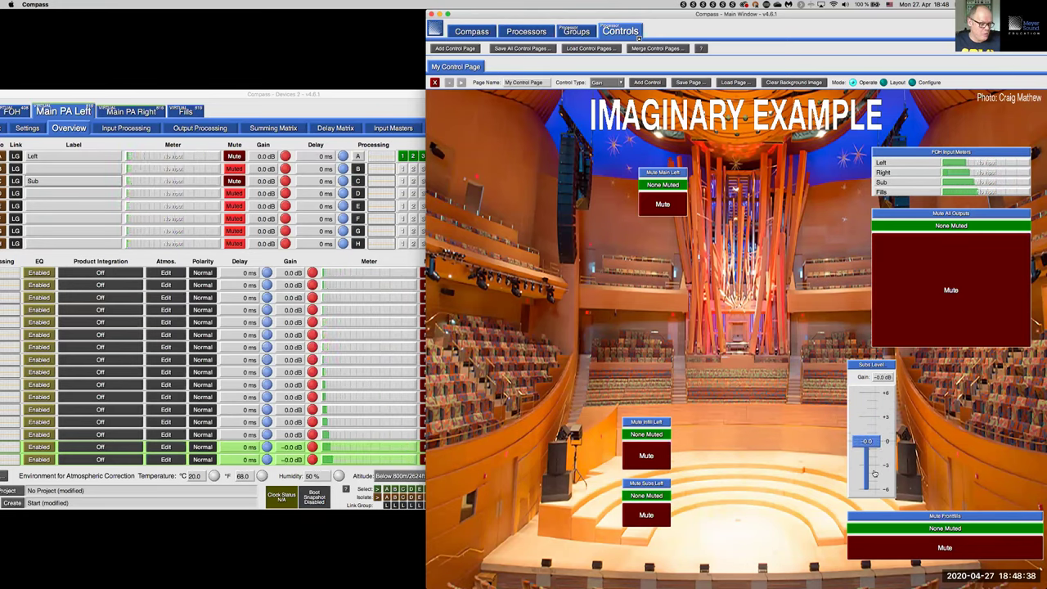
pyautogui.click(874, 475)
pyautogui.click(874, 477)
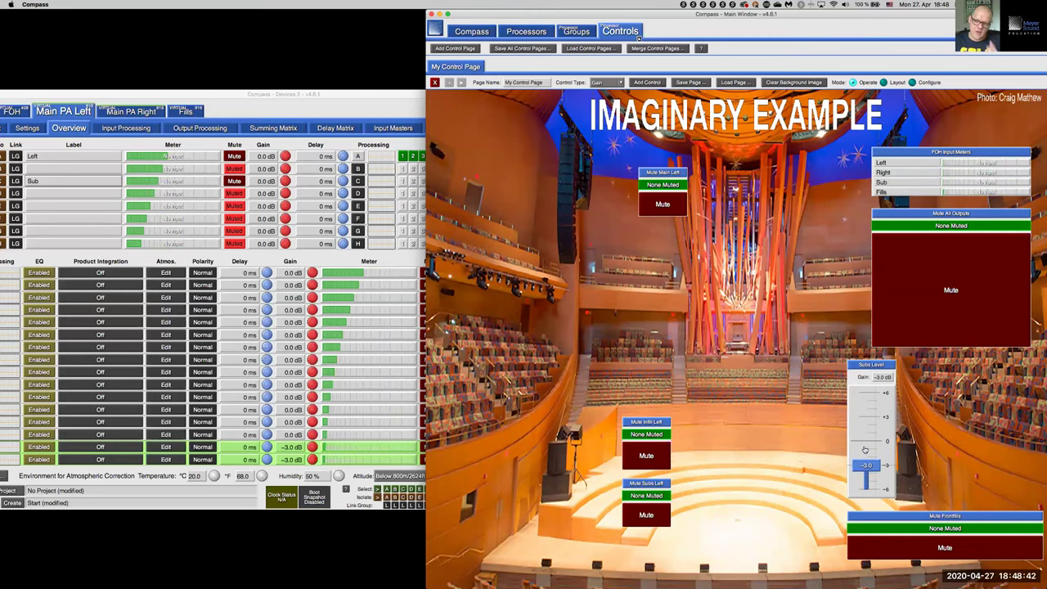
pyautogui.click(865, 443)
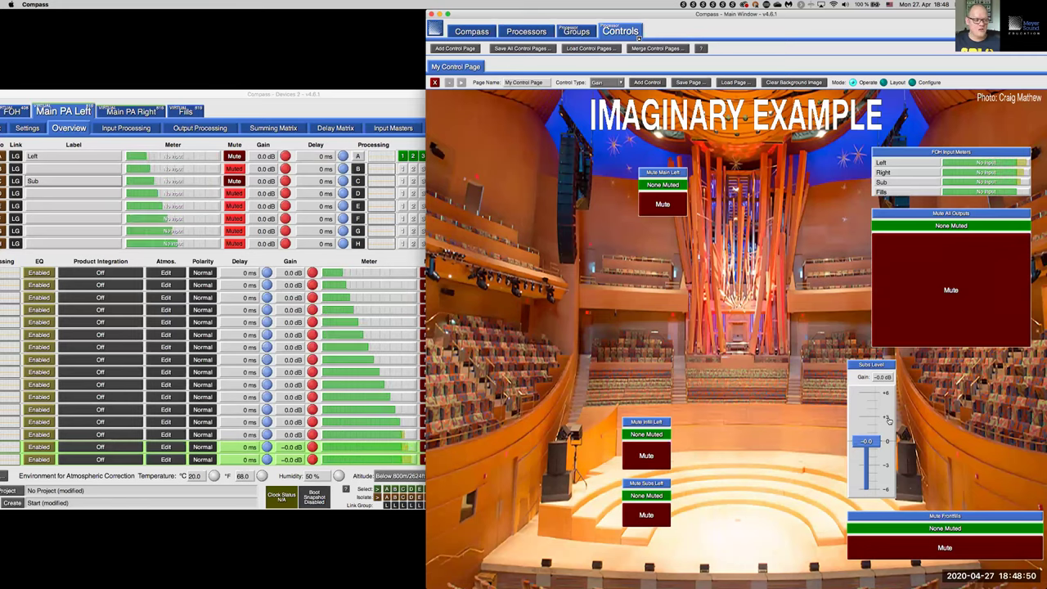
# Jump the Subs Level fader directly to the +3, +6 and -6 dB scale marks.
pyautogui.click(889, 419)
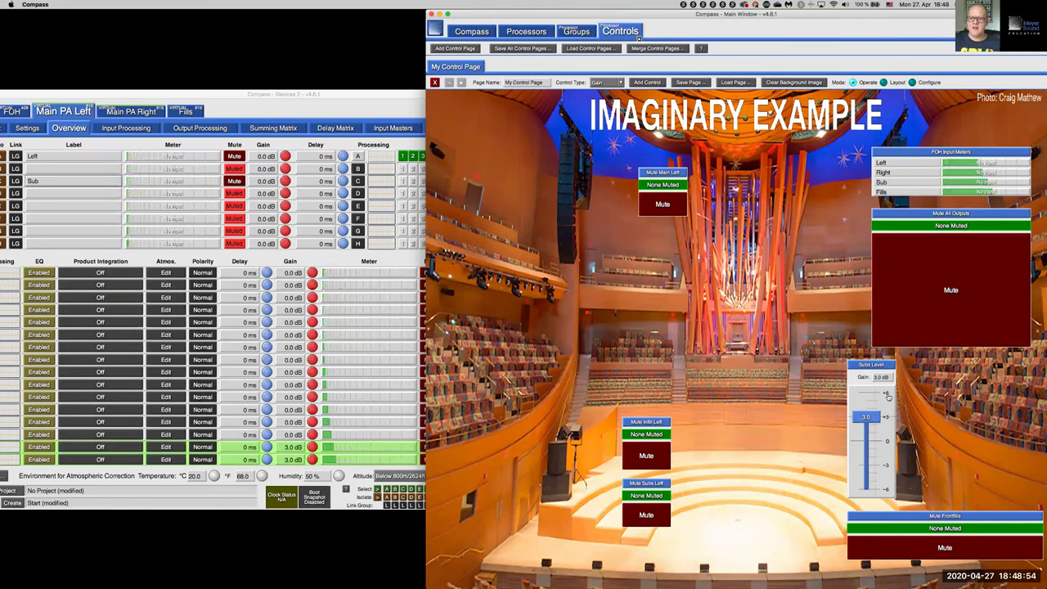
pyautogui.click(888, 396)
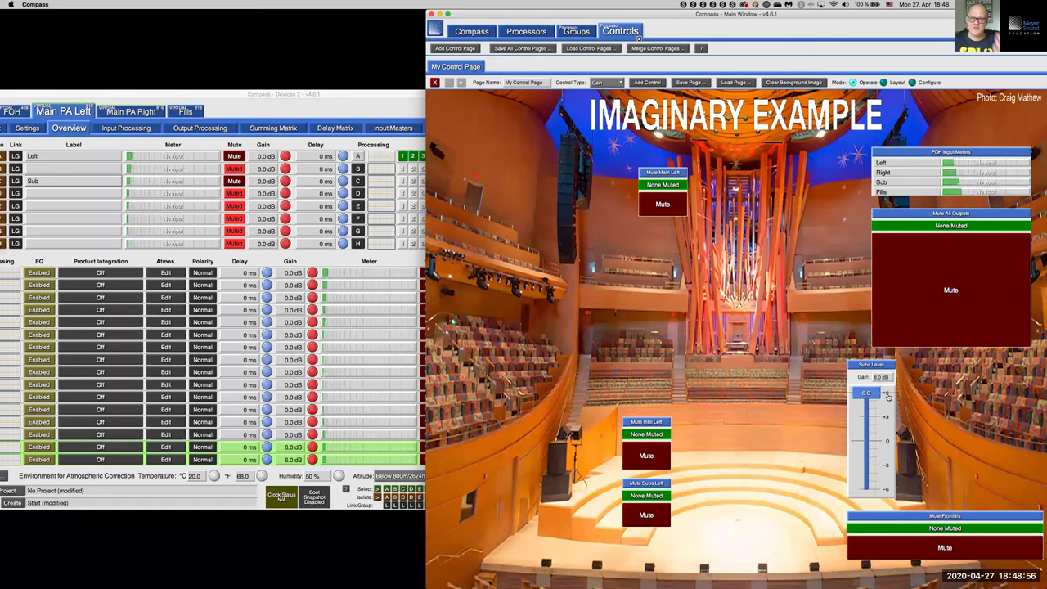
pyautogui.click(888, 491)
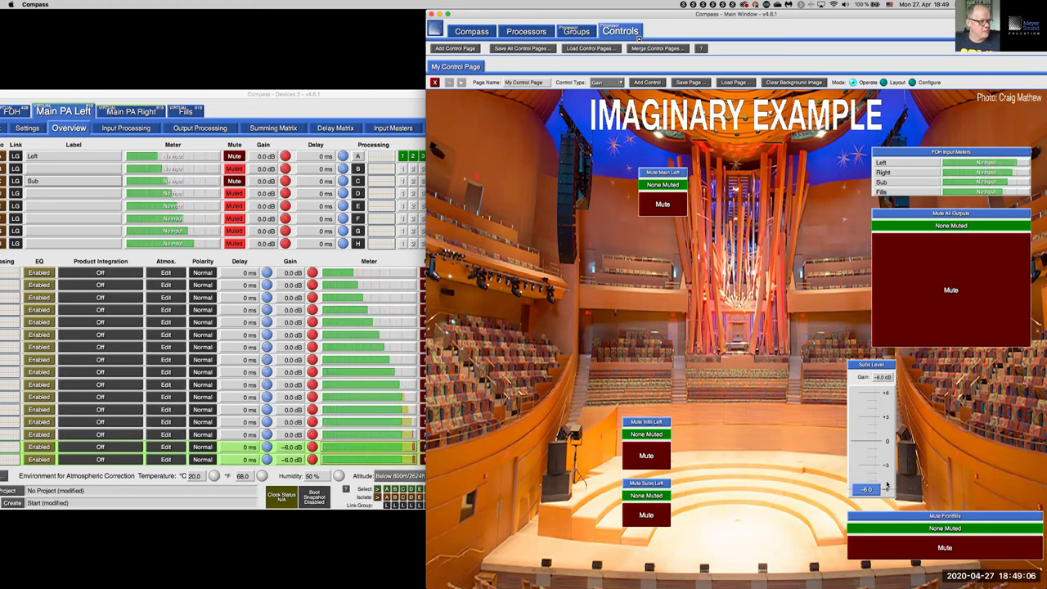
# Return the Subs Level fader to 0 dB and expand the control page window to fill the screen.
pyautogui.moveTo(886, 486); pyautogui.dragTo(886, 442)
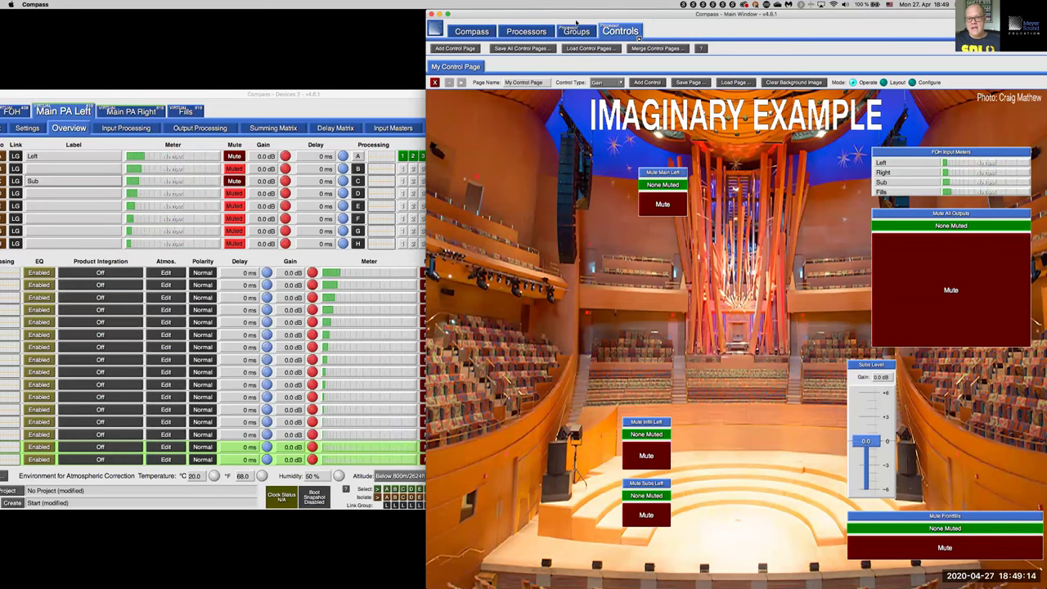
pyautogui.moveTo(622, 14); pyautogui.dragTo(410, 40)
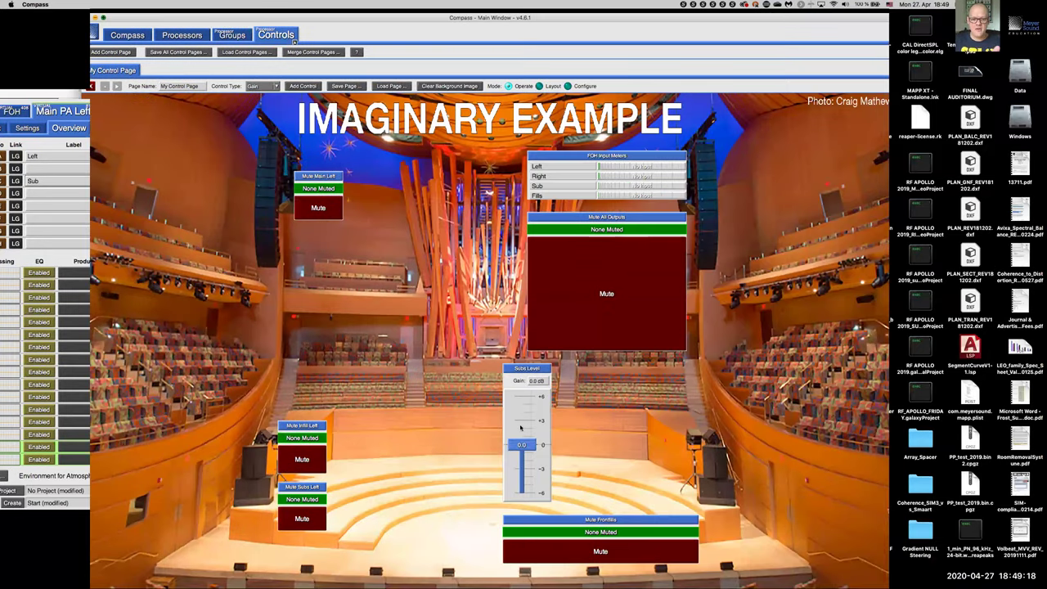
pyautogui.hotkey('ctrl', 'alt', 'Return')
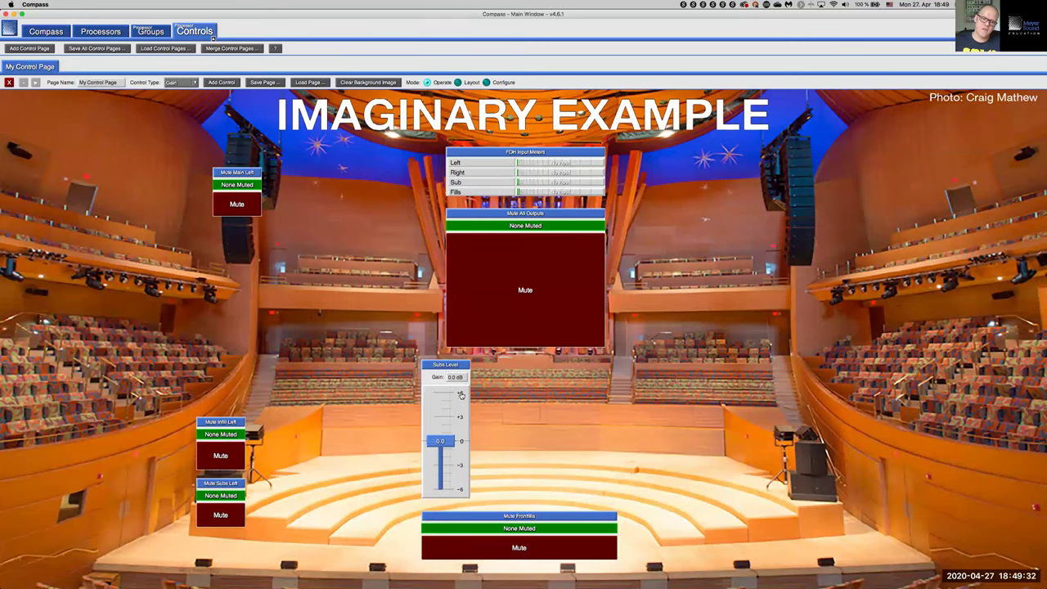
# Jump the Subs Level fader to the +6 dB scale mark and back to 0 dB.
pyautogui.click(461, 394)
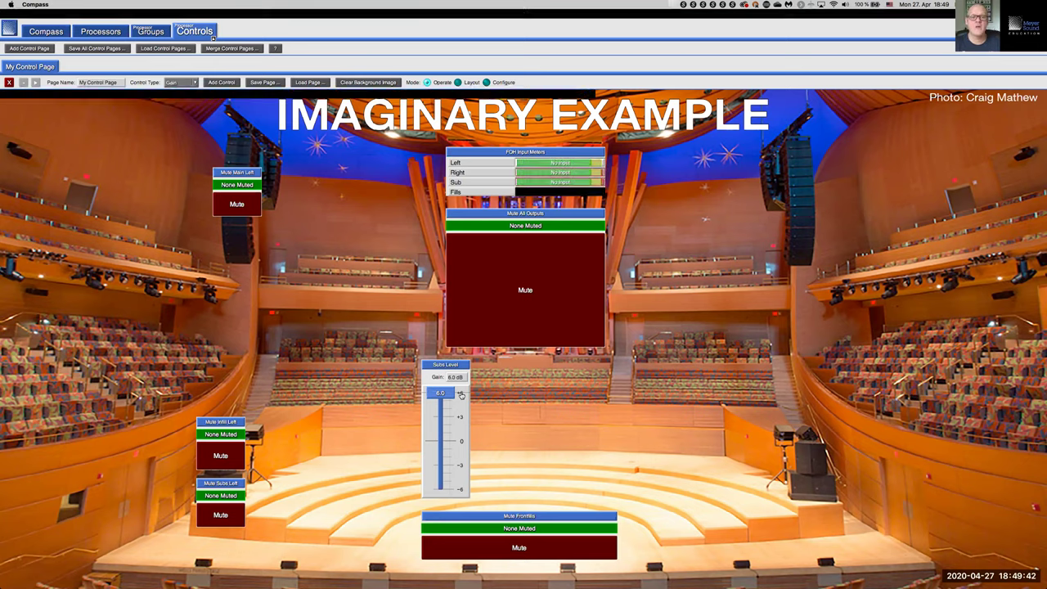
pyautogui.click(460, 441)
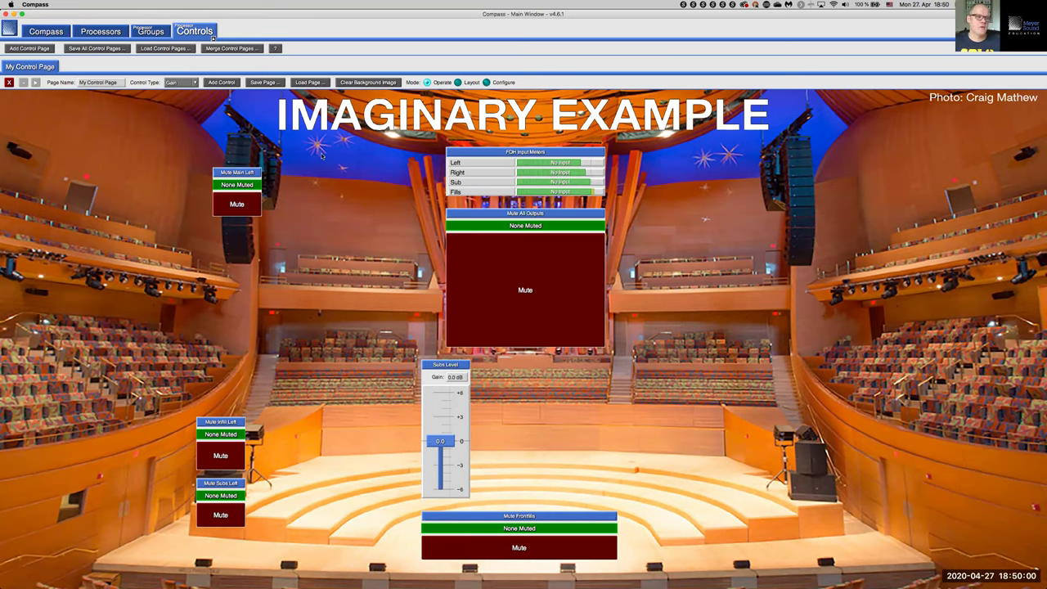
# Add a Meter control beside the Subs Level fader, matching its height and about 24 x 34 grid units in size.
pyautogui.click(194, 82)
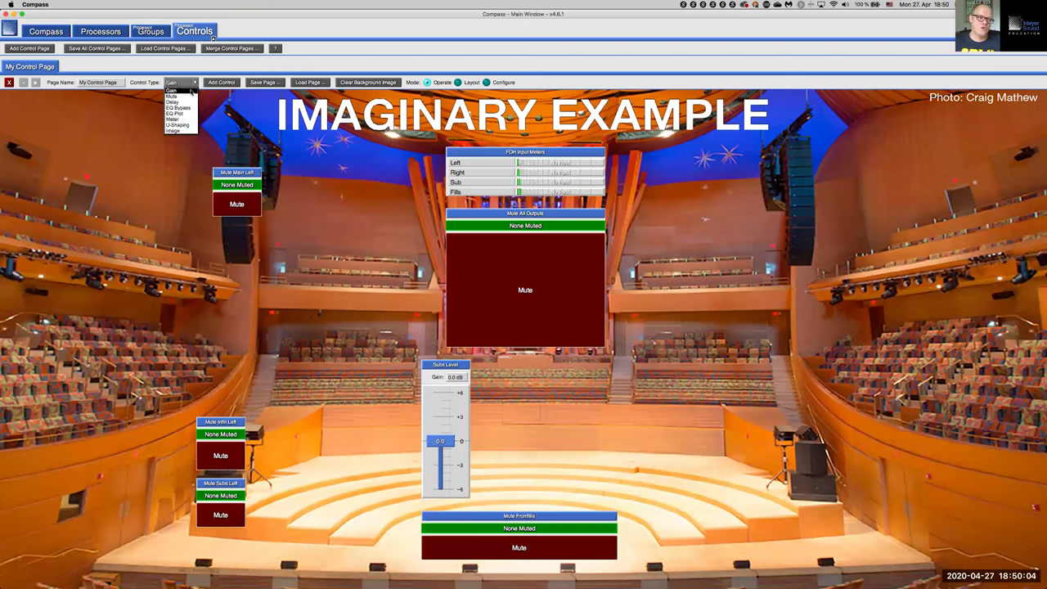
pyautogui.click(190, 120)
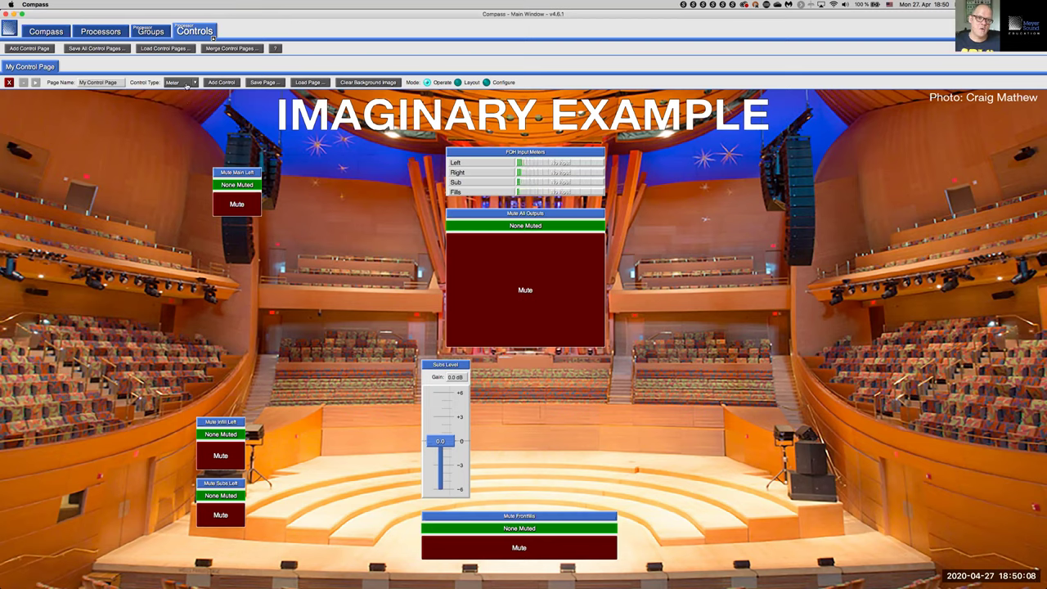
pyautogui.click(210, 83)
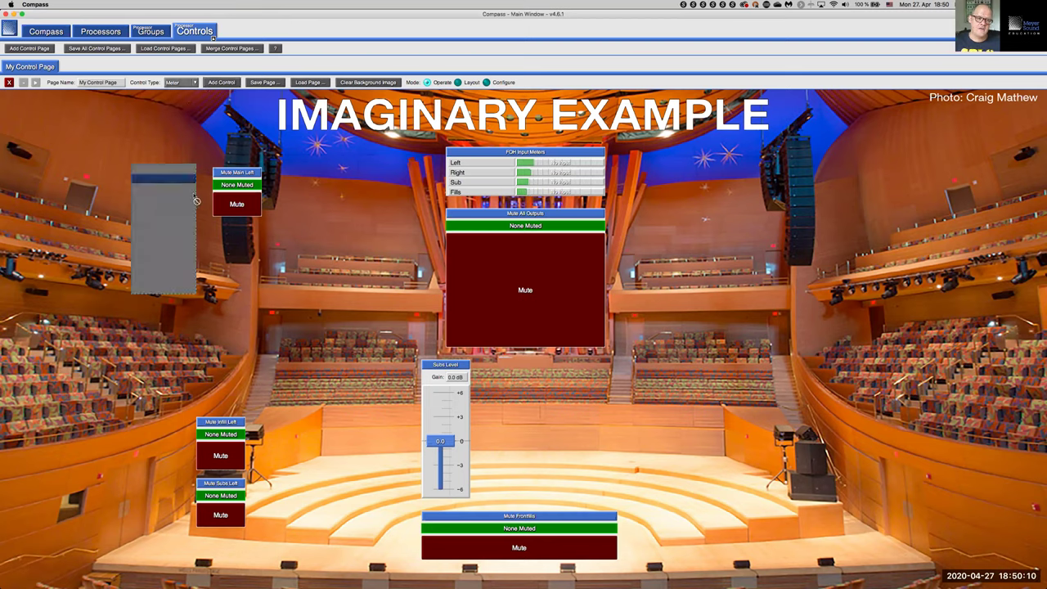
pyautogui.click(459, 83)
pyautogui.moveTo(177, 168); pyautogui.dragTo(397, 366)
pyautogui.moveTo(392, 431); pyautogui.dragTo(320, 443)
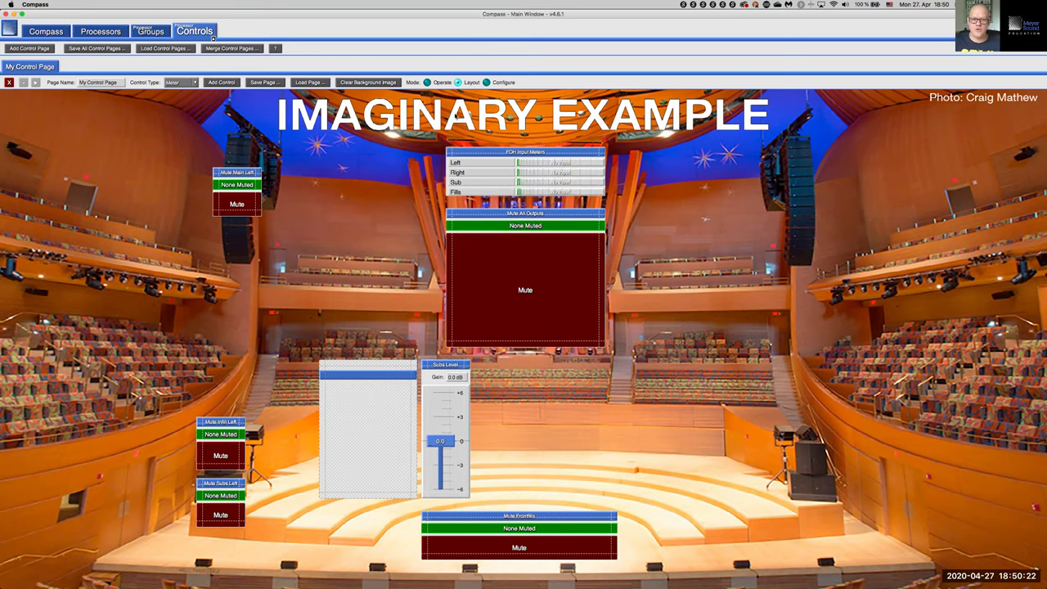
# Configure the new meter with its label hidden, the Subs Level group assigned and vertical meters enabled.
pyautogui.click(493, 82)
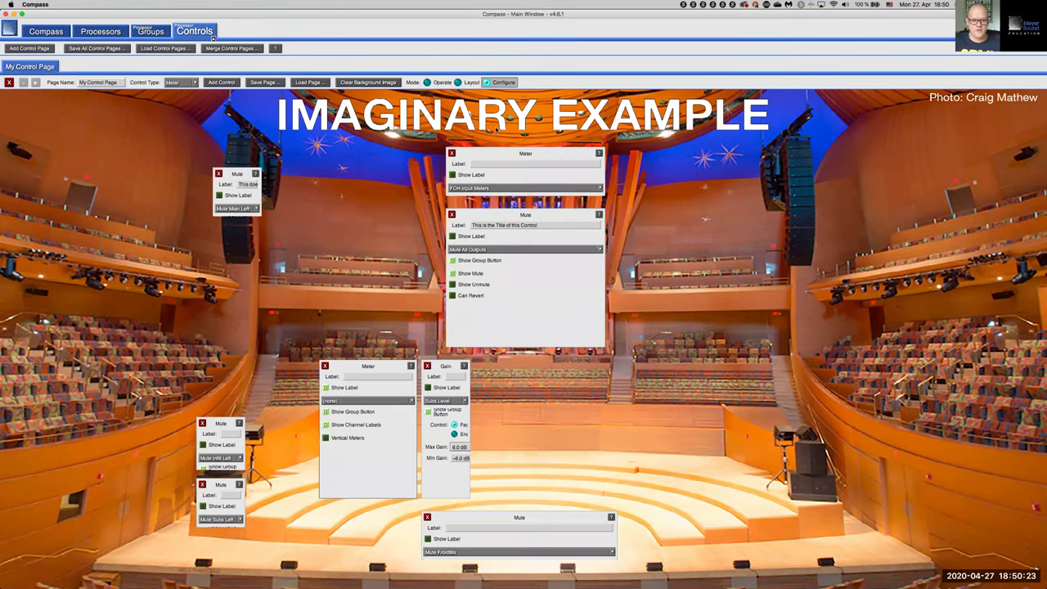
pyautogui.click(356, 389)
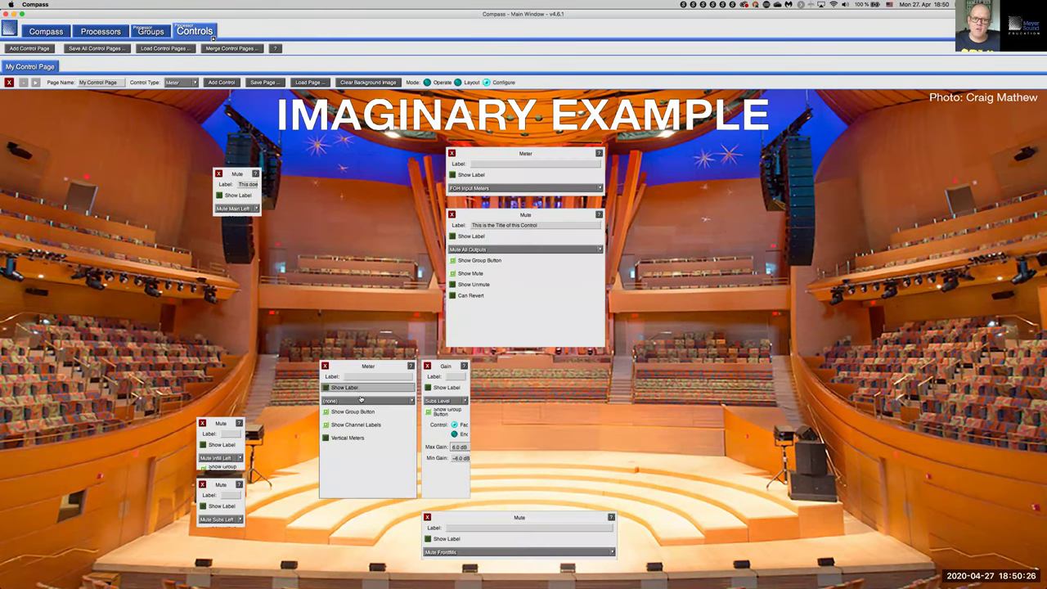
pyautogui.click(362, 400)
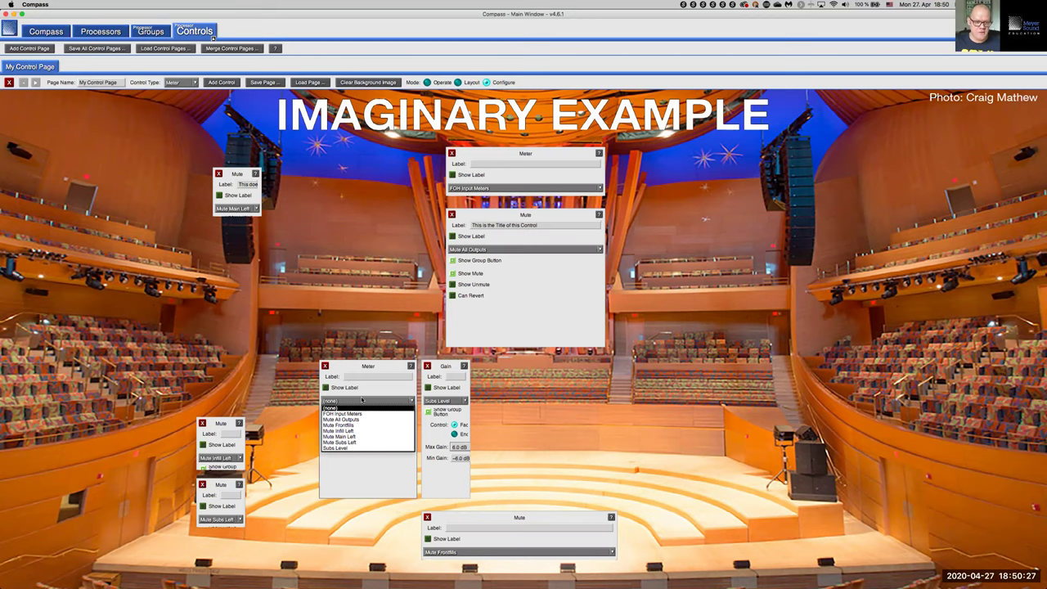
pyautogui.click(361, 449)
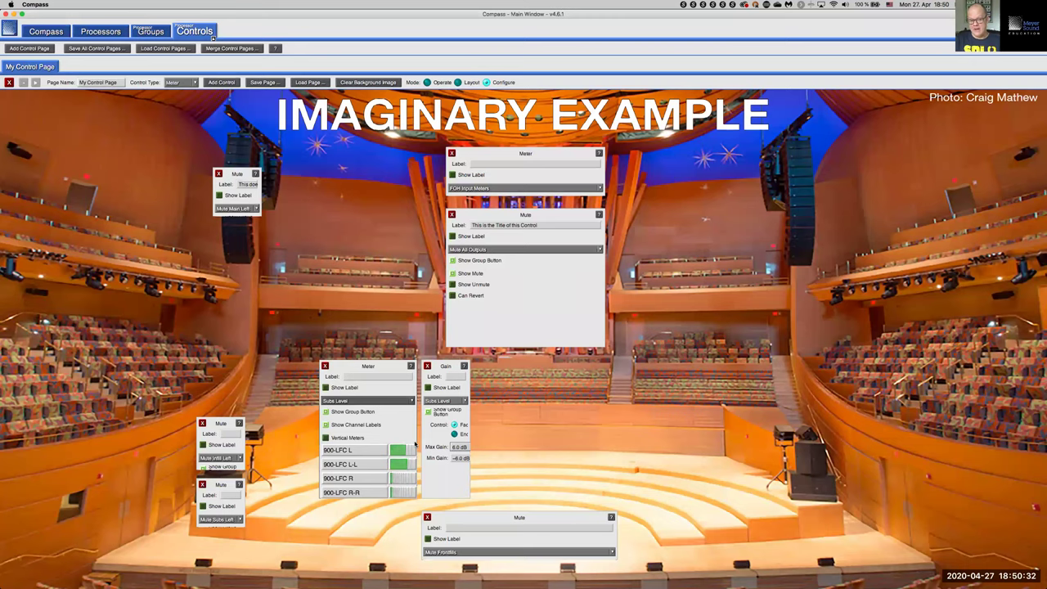
pyautogui.click(361, 438)
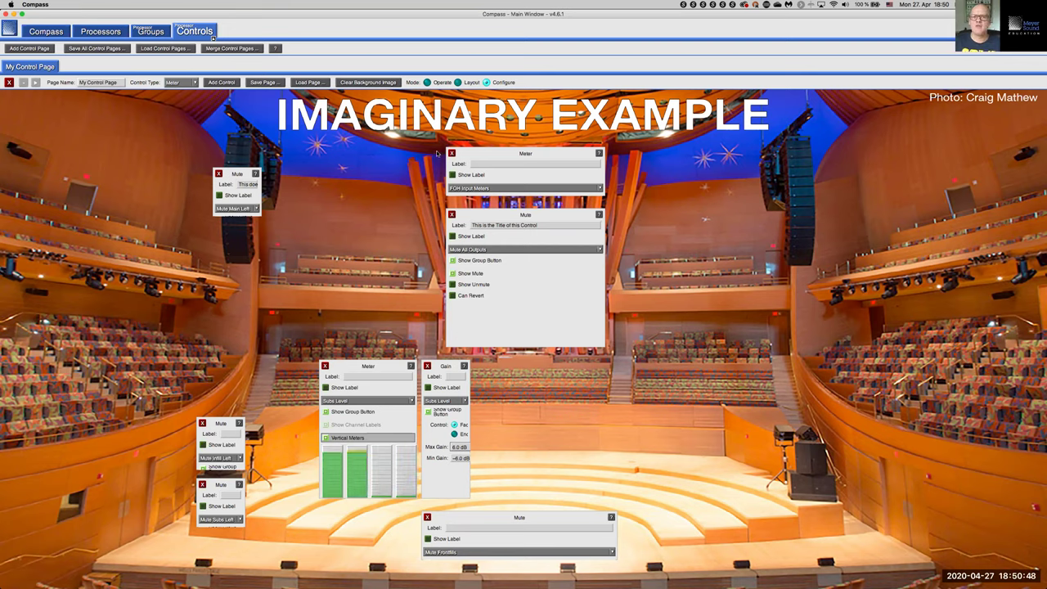
# Narrow the Subs Level meter towards the fader and return the control page to Operate mode.
pyautogui.click(457, 83)
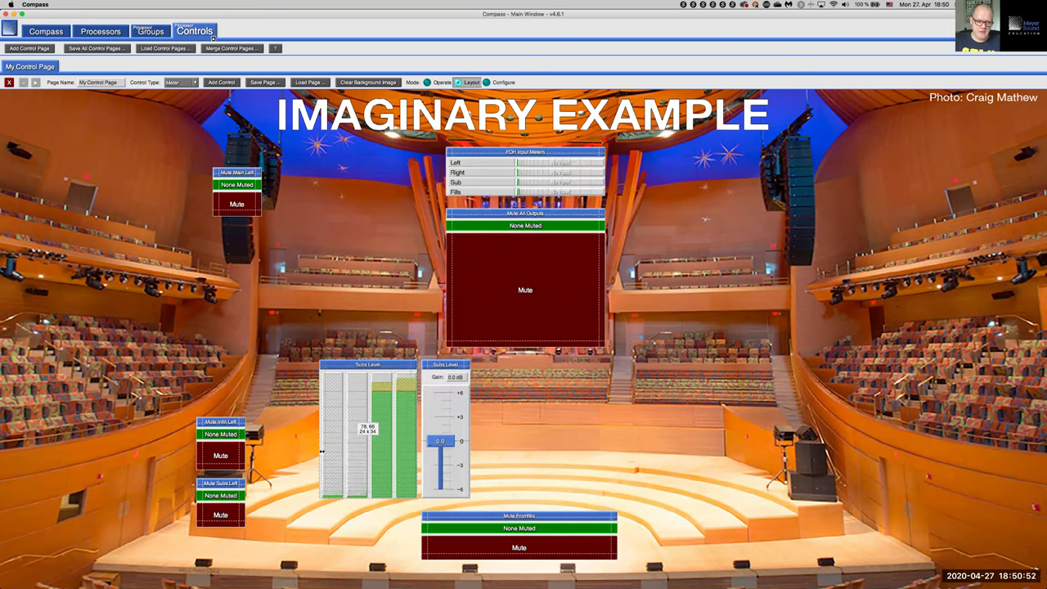
pyautogui.moveTo(321, 451); pyautogui.dragTo(361, 450)
pyautogui.click(439, 82)
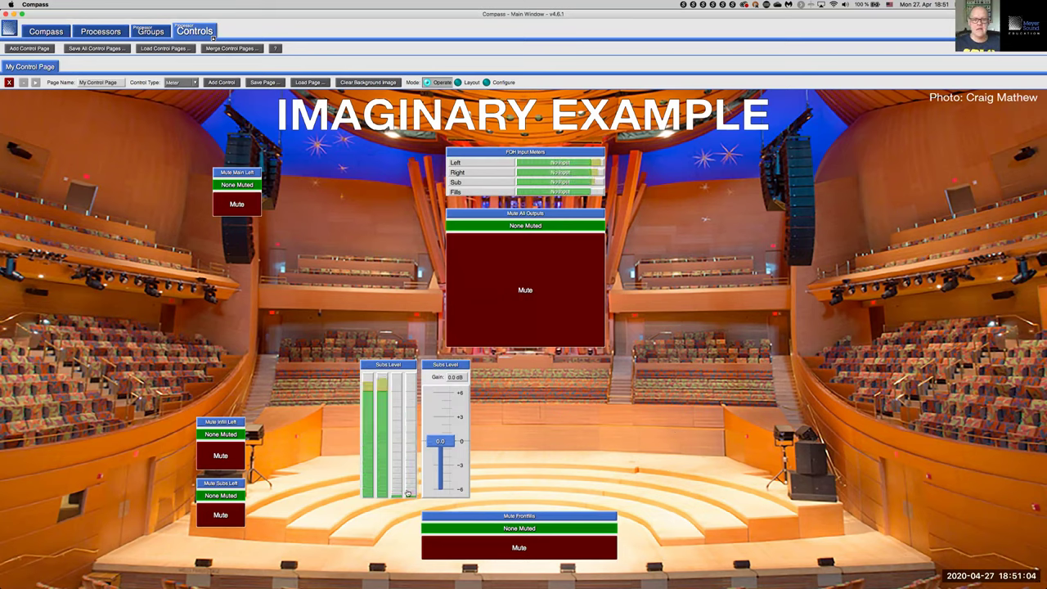
# Test the Subs Level fader next to its meters by raising it to 6 dB and returning it to 0 dB.
pyautogui.click(436, 396)
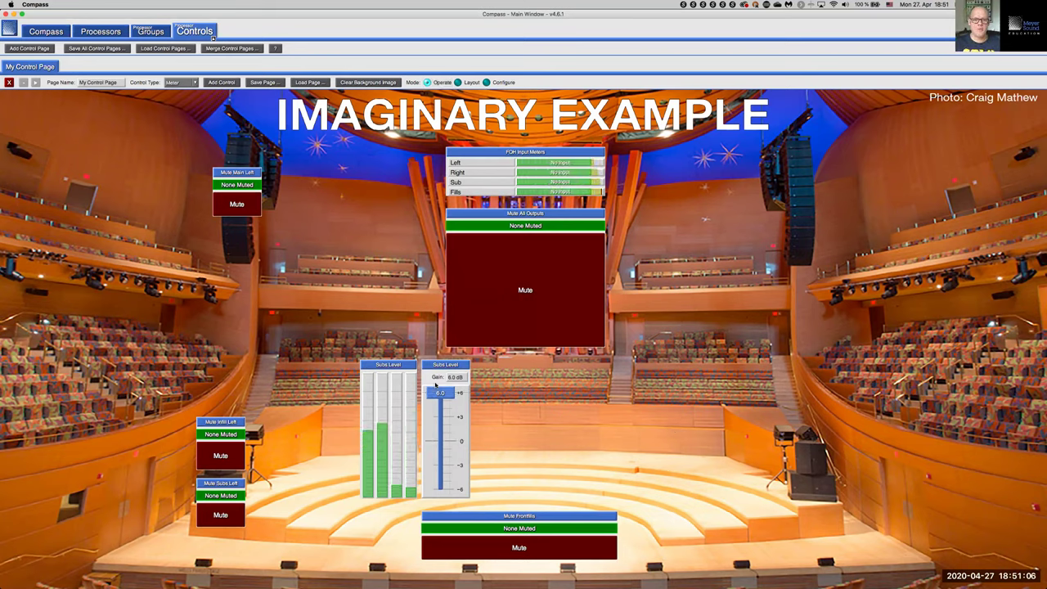
pyautogui.moveTo(445, 397); pyautogui.dragTo(442, 442)
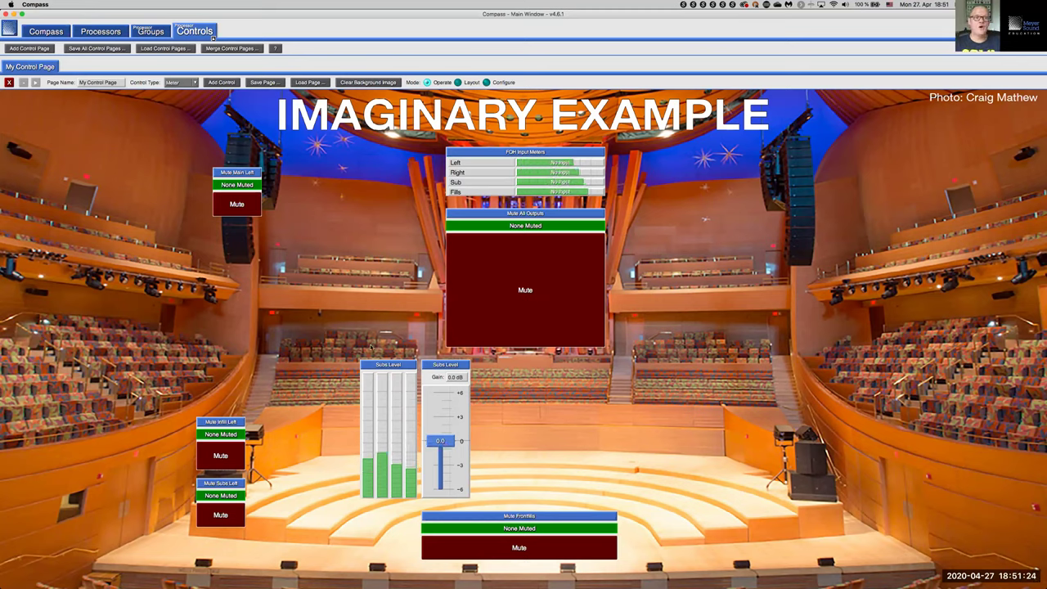
pyautogui.click(182, 83)
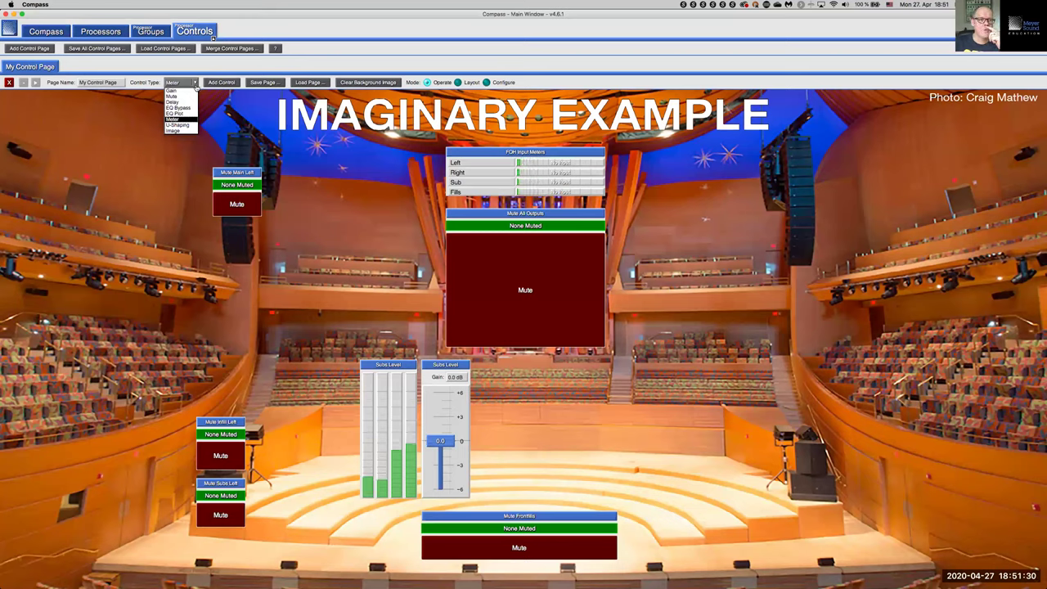
pyautogui.click(174, 120)
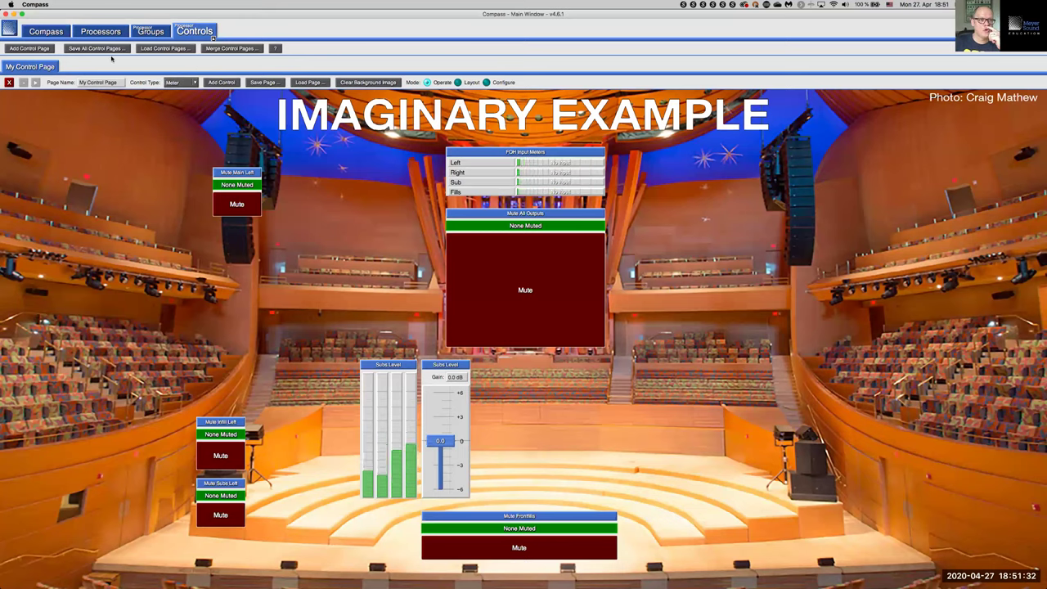
# Create a new input group named "Input Master EQ".
pyautogui.click(156, 36)
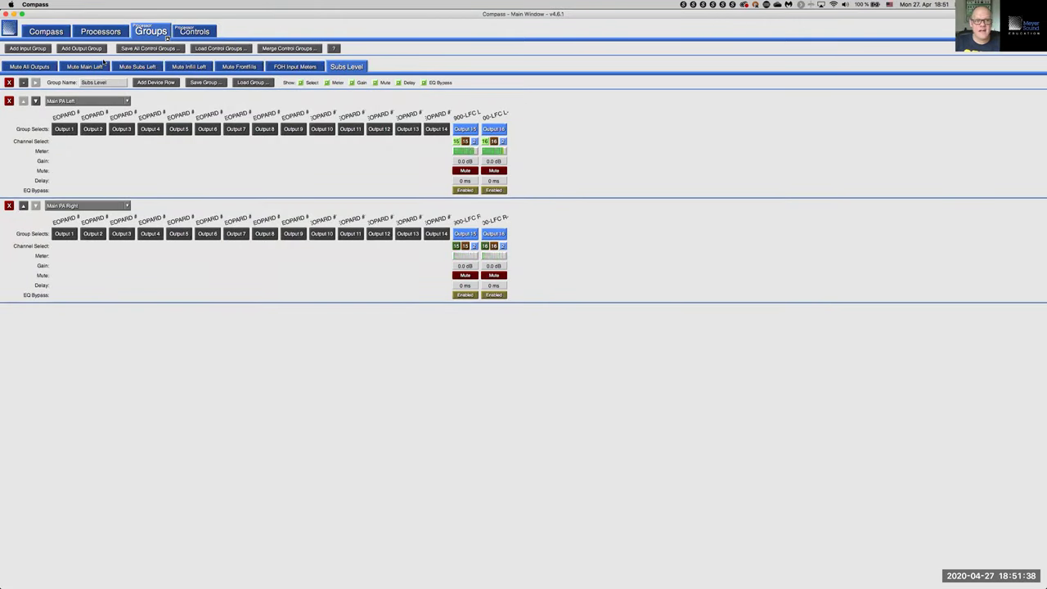
pyautogui.click(28, 48)
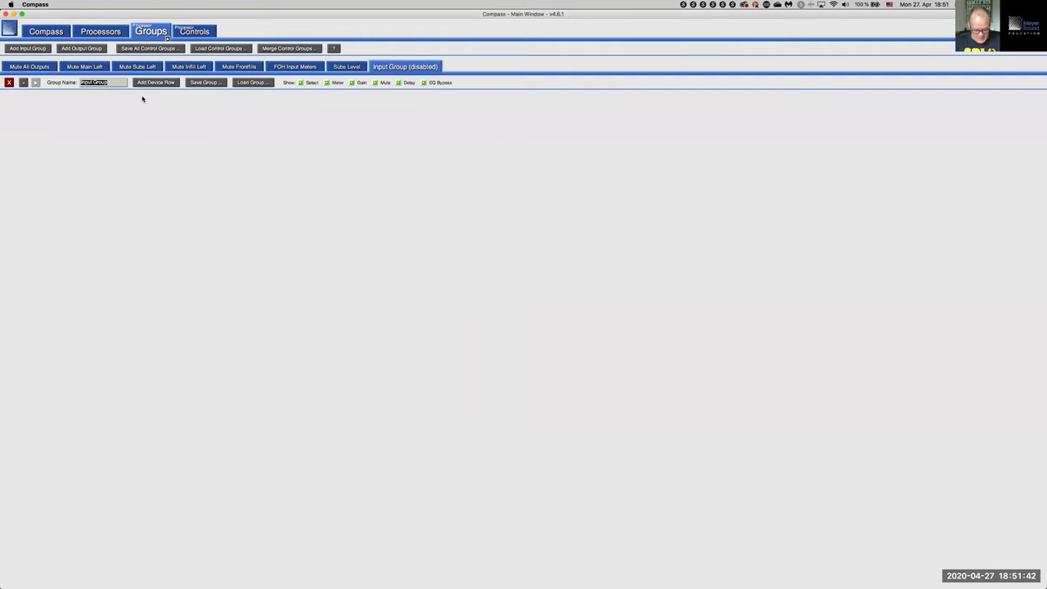
pyautogui.write('Mastr EQ')
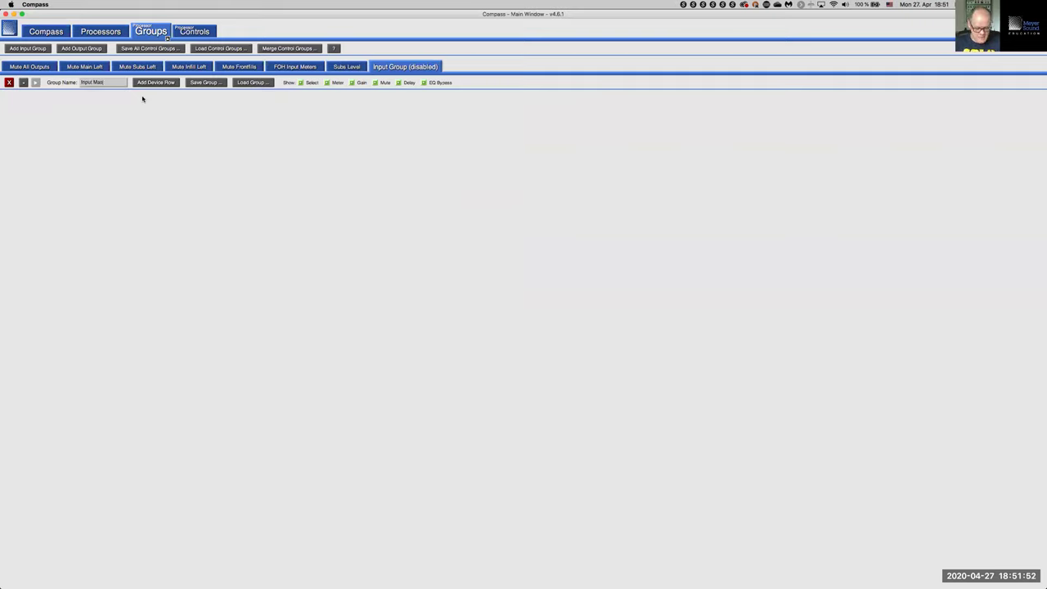
pyautogui.write('Q')
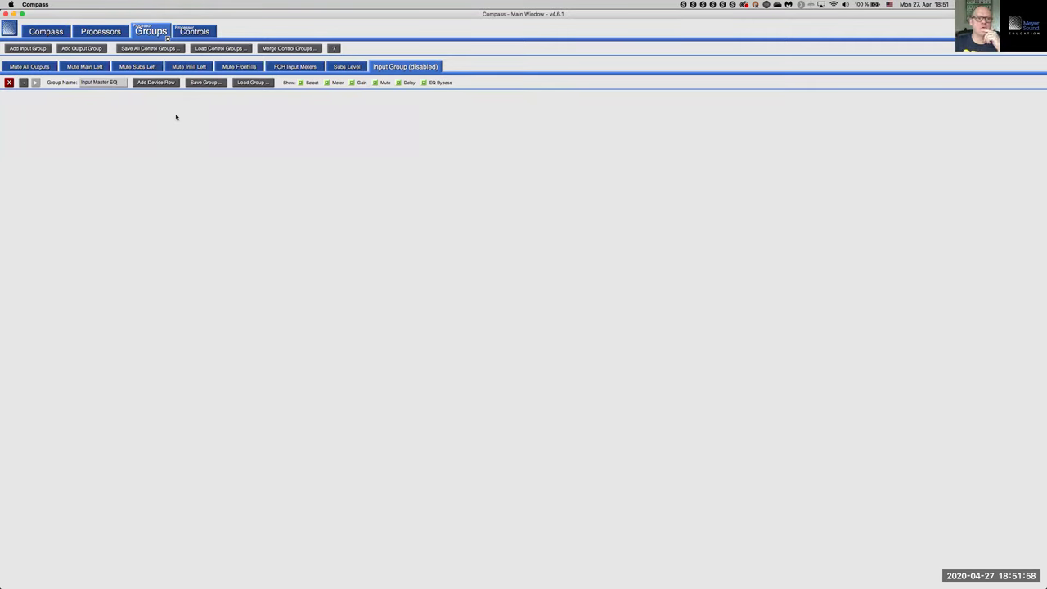
# Add a device row for the FOH processor to the group and include Inputs A to D.
pyautogui.click(134, 86)
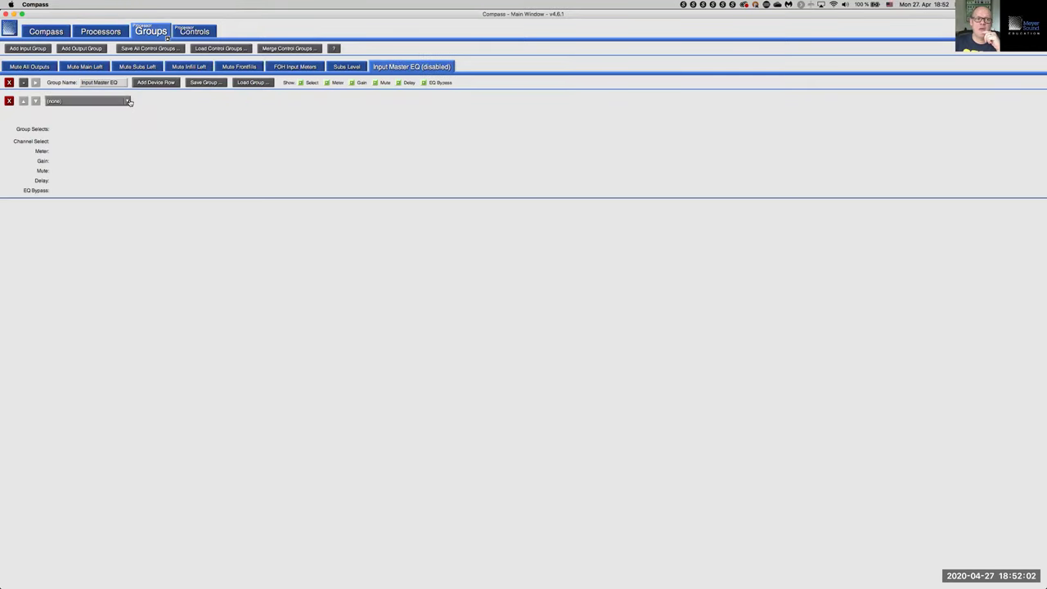
pyautogui.click(128, 101)
pyautogui.click(108, 115)
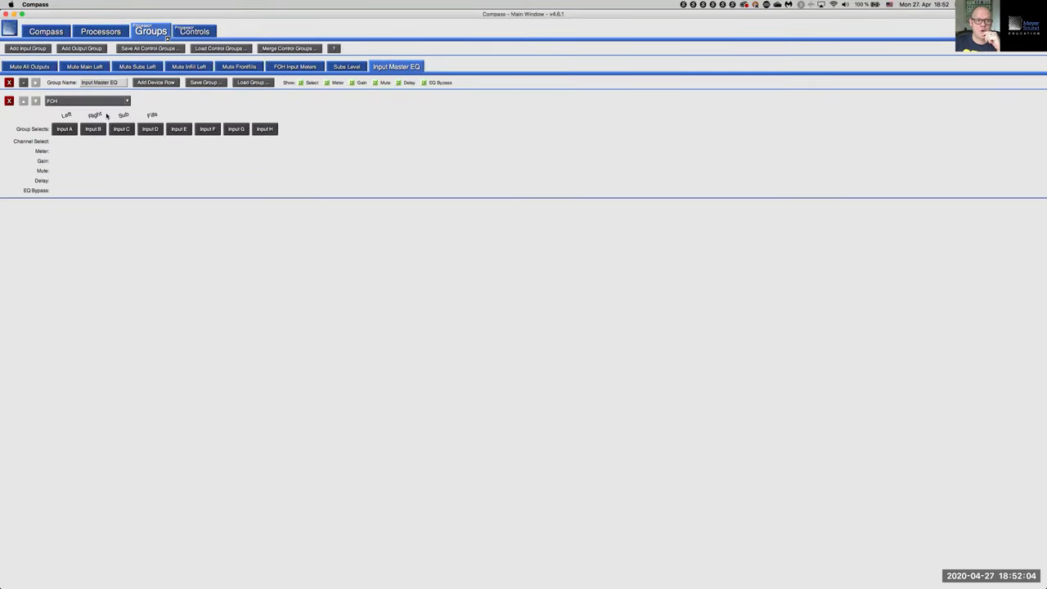
pyautogui.click(65, 129)
pyautogui.click(93, 129)
pyautogui.click(121, 130)
pyautogui.click(143, 130)
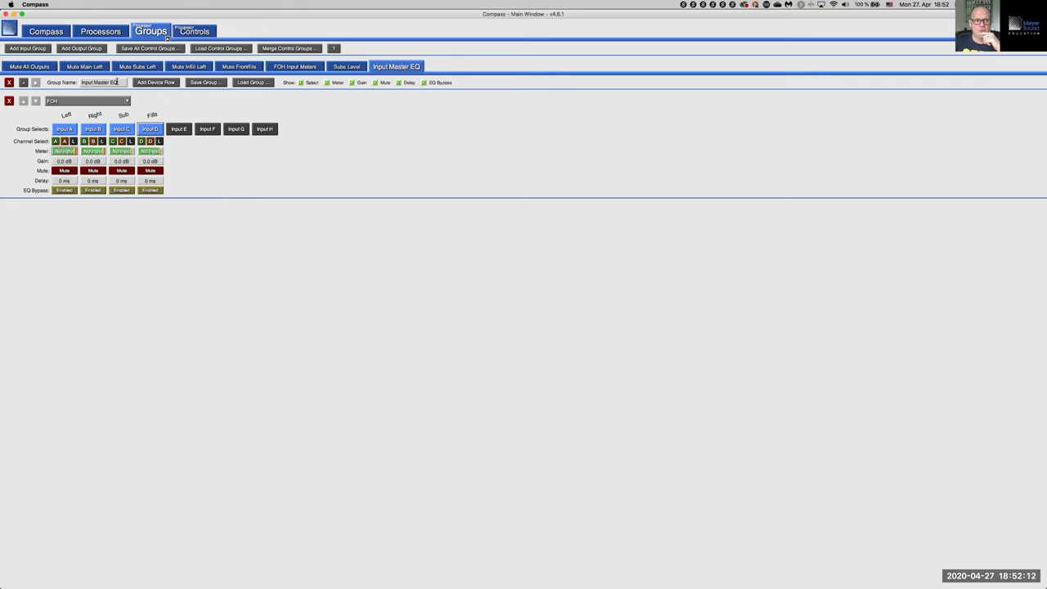
# Add an EQ Plot control about 48 grid units wide and place it directly beside the FOH Input Meters on the control page.
pyautogui.click(198, 33)
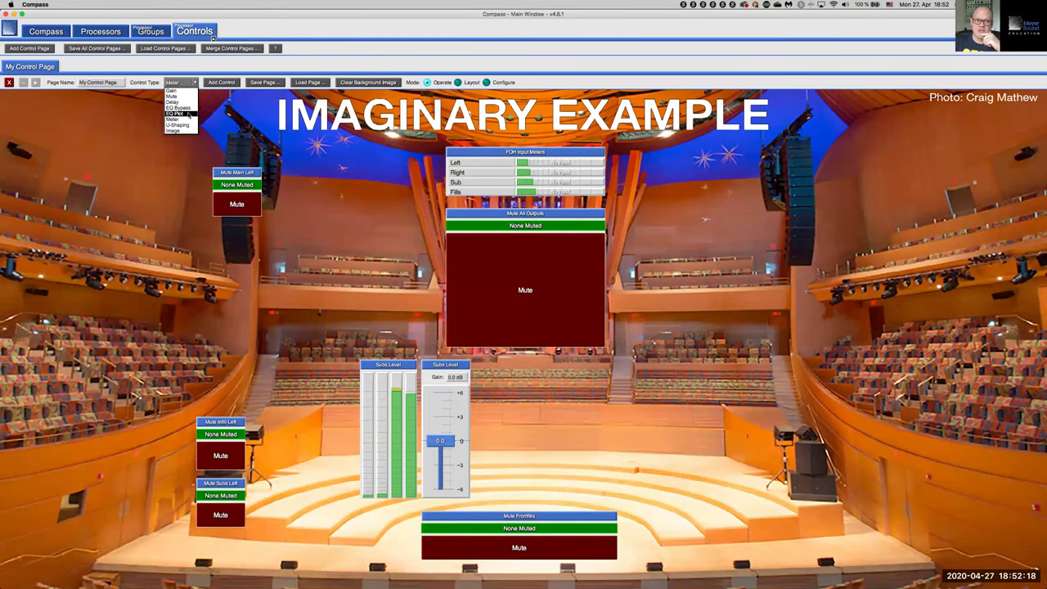
pyautogui.click(188, 114)
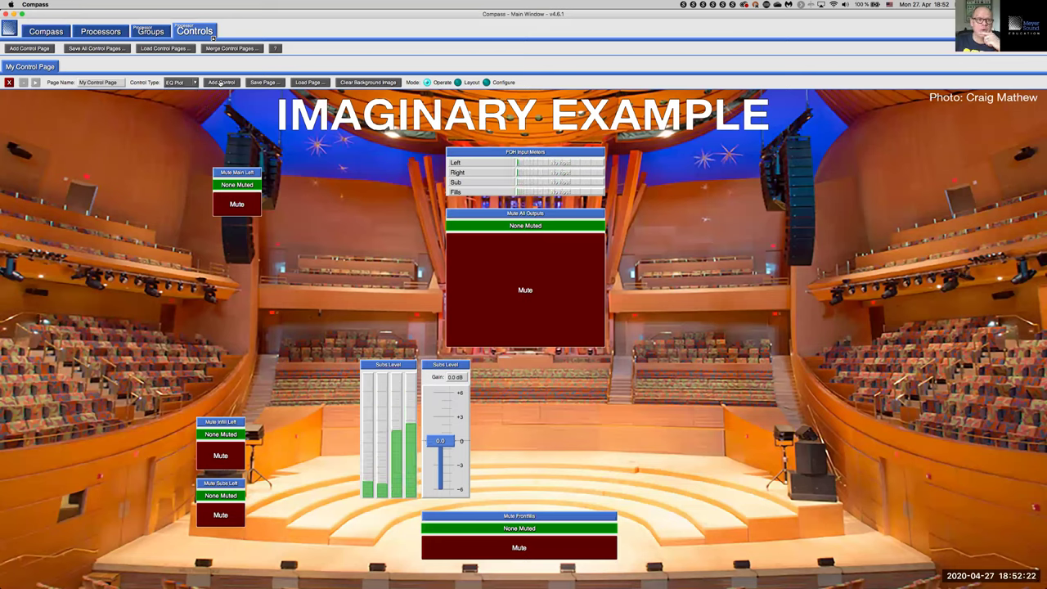
pyautogui.moveTo(175, 82); pyautogui.dragTo(83, 123)
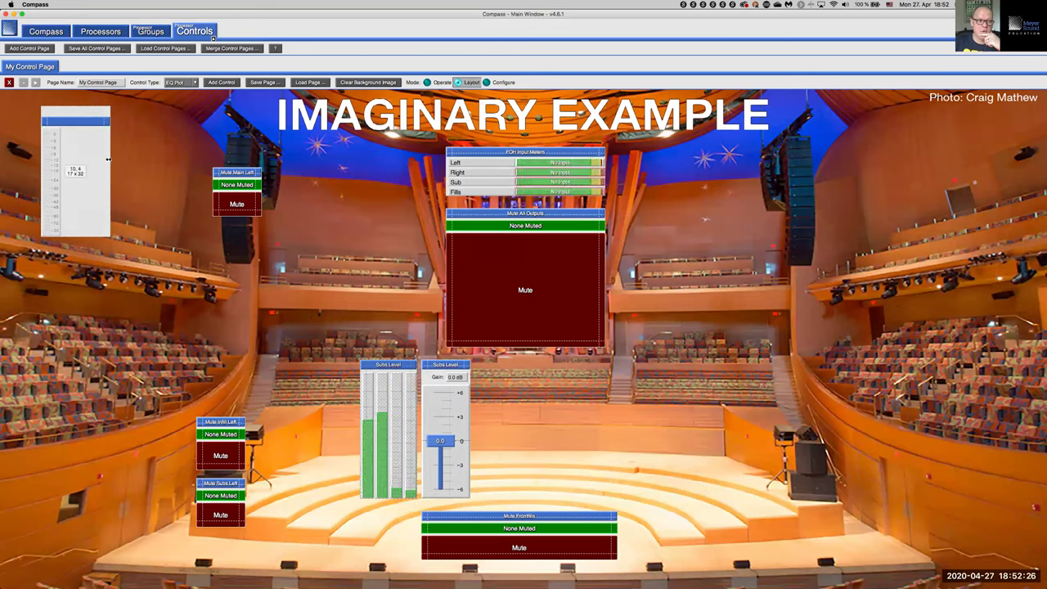
pyautogui.moveTo(276, 171); pyautogui.dragTo(237, 171)
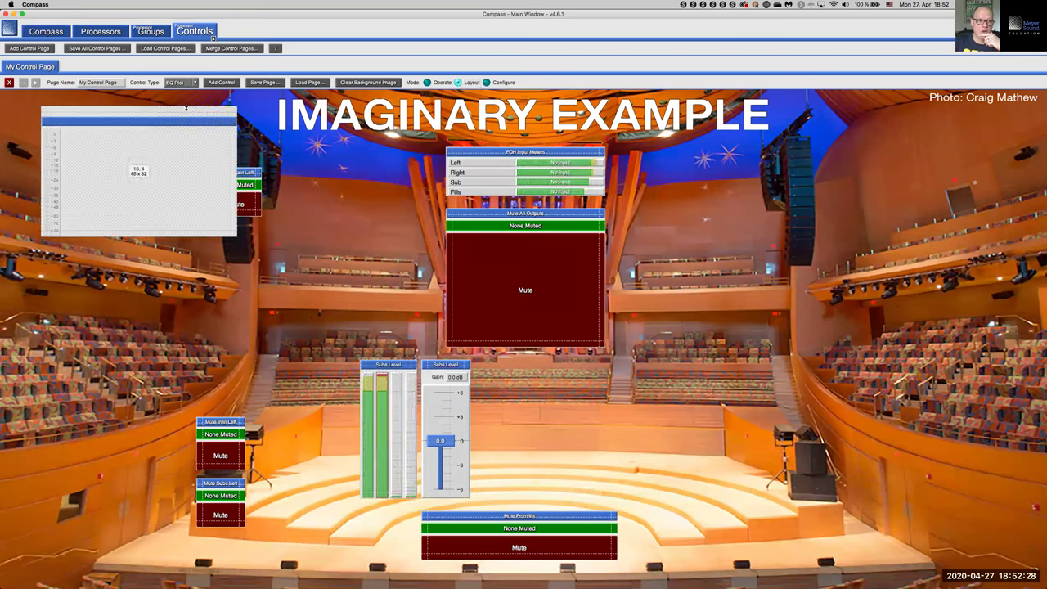
pyautogui.moveTo(179, 153); pyautogui.dragTo(751, 195)
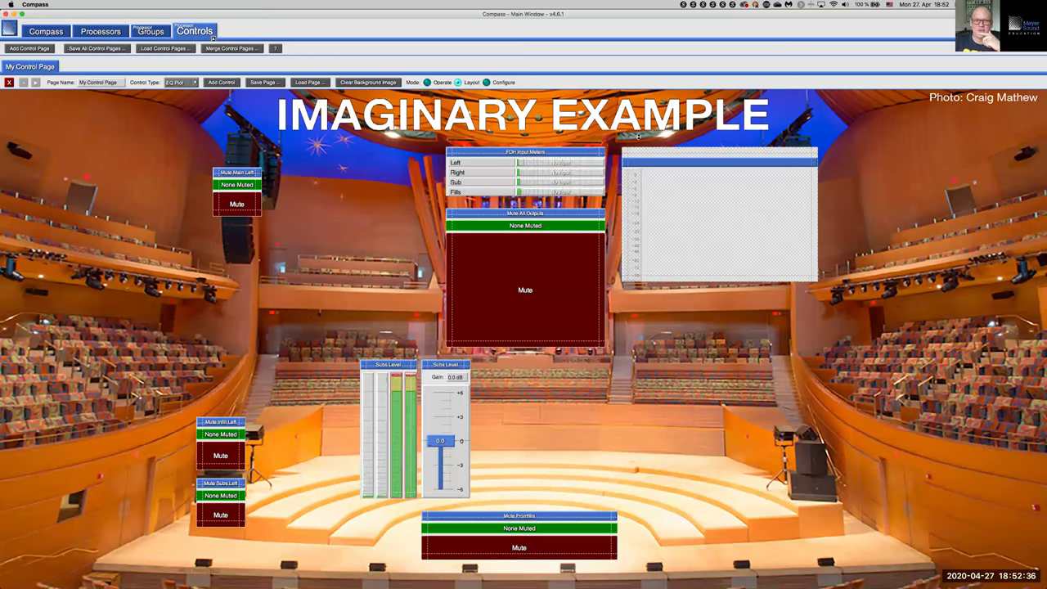
# Assign the Input Master EQ group to the EQ Plot control and hide its label.
pyautogui.click(503, 82)
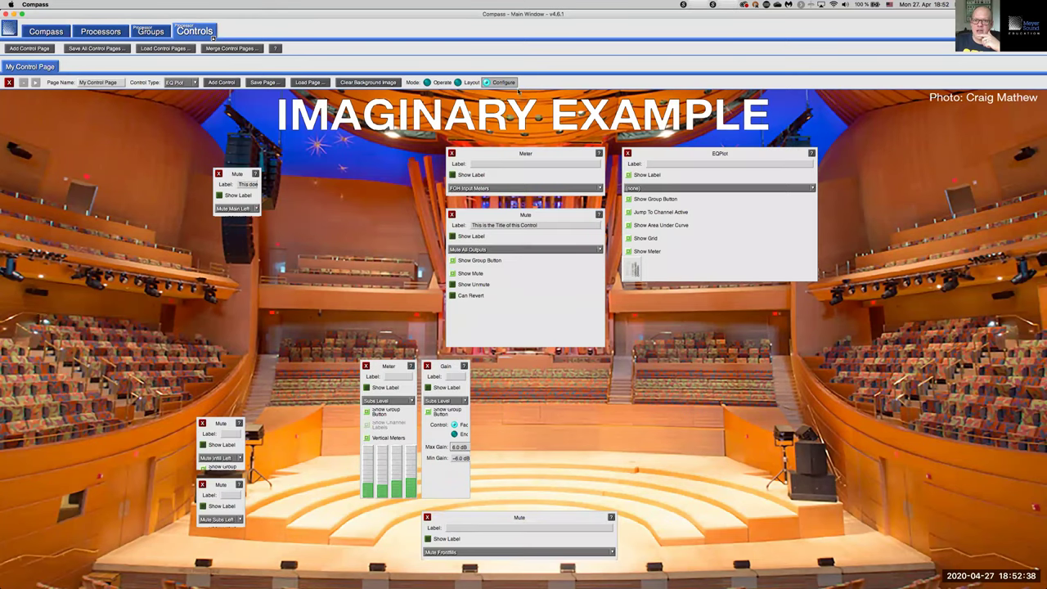
pyautogui.click(662, 188)
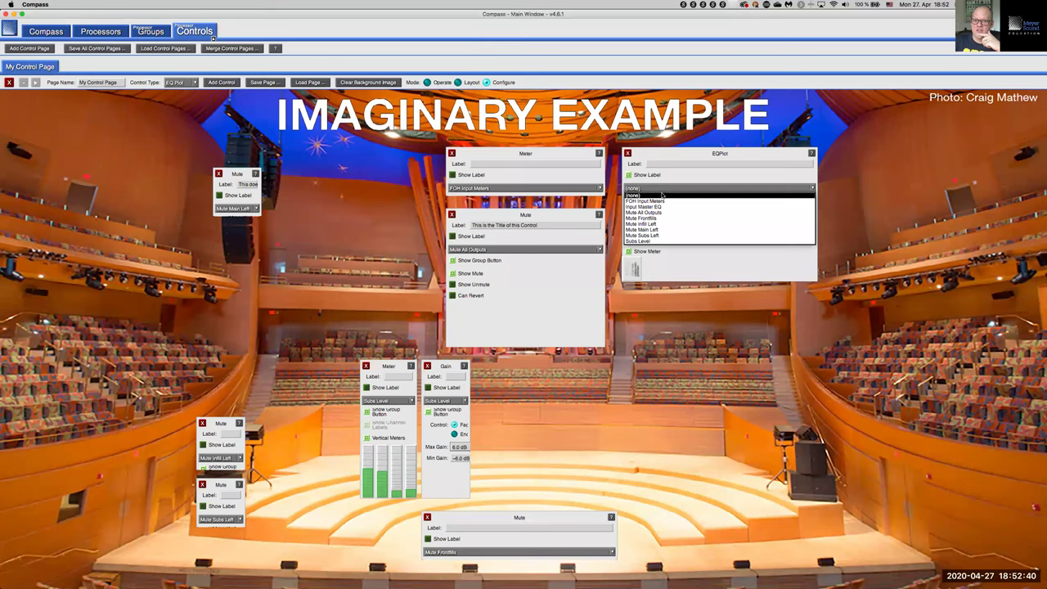
pyautogui.click(663, 207)
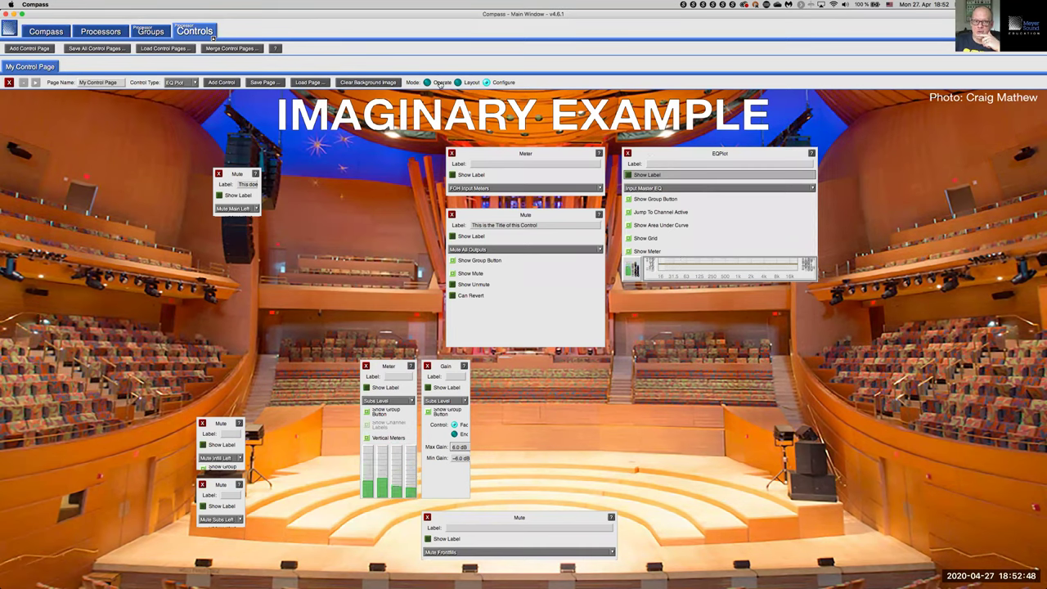
pyautogui.press('super+o')
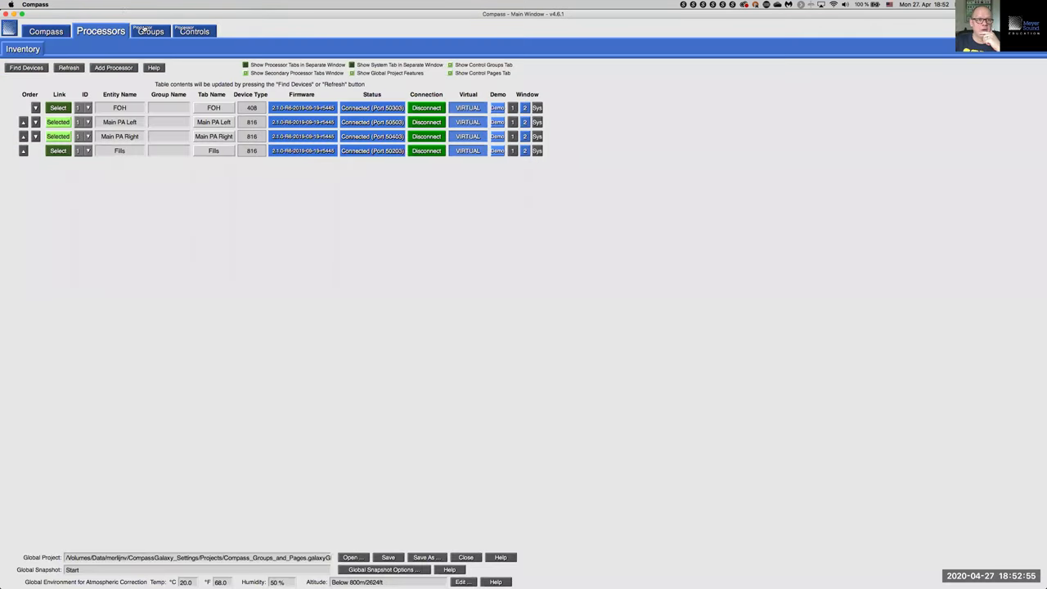
pyautogui.click(145, 30)
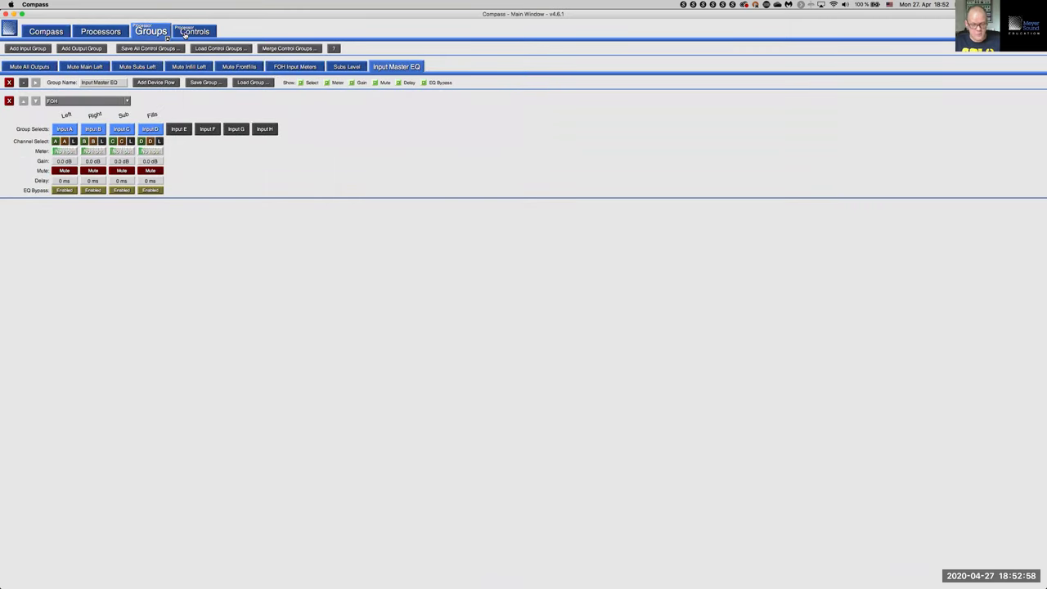
pyautogui.press('super+Tab')
pyautogui.press('super+Tab')
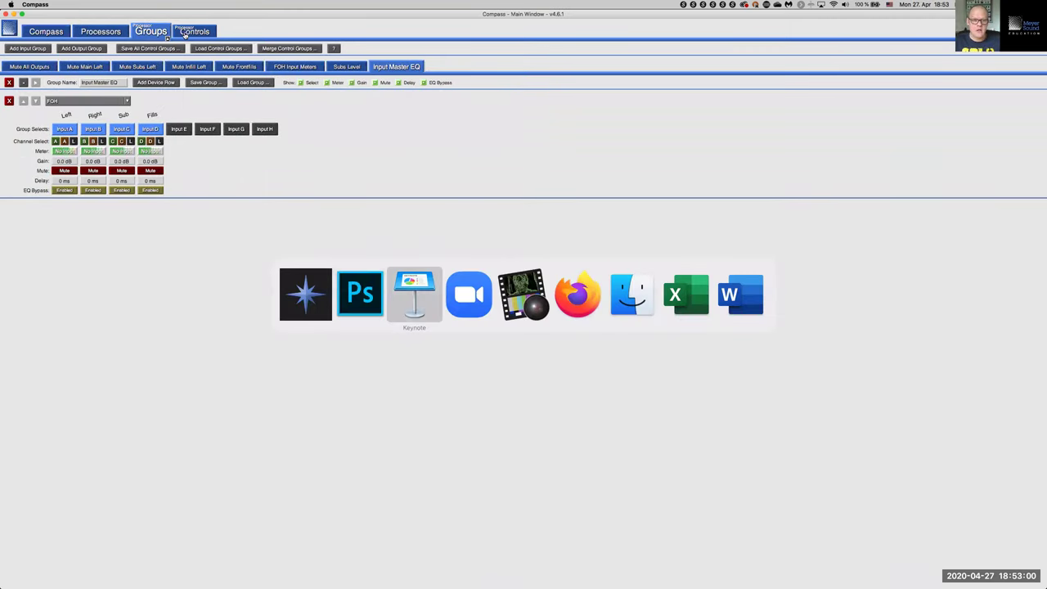
pyautogui.press('super+shift+Tab')
pyautogui.press('super+shift+Tab')
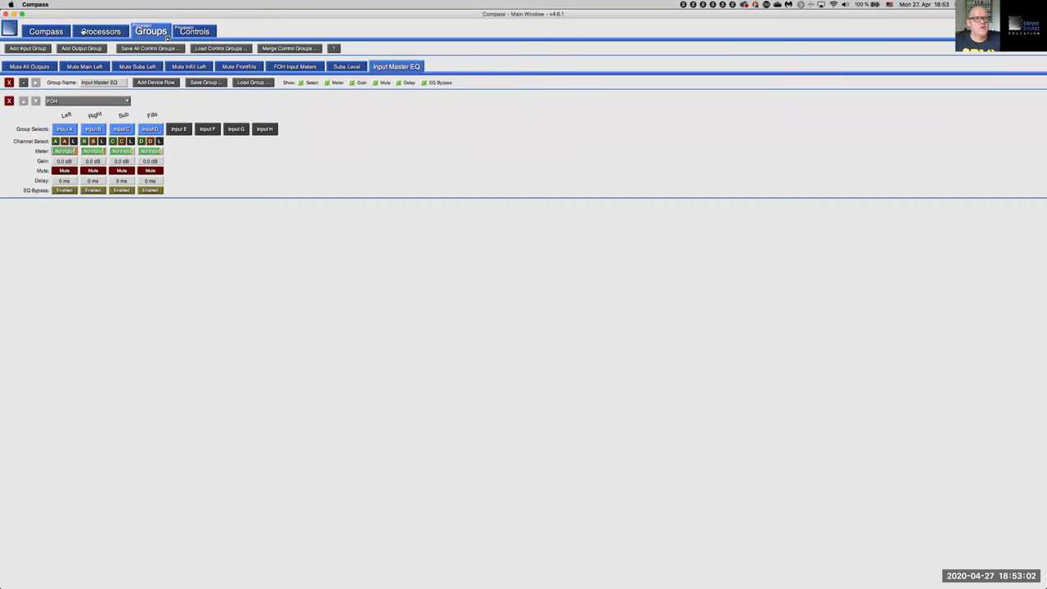
pyautogui.click(82, 31)
pyautogui.click(51, 32)
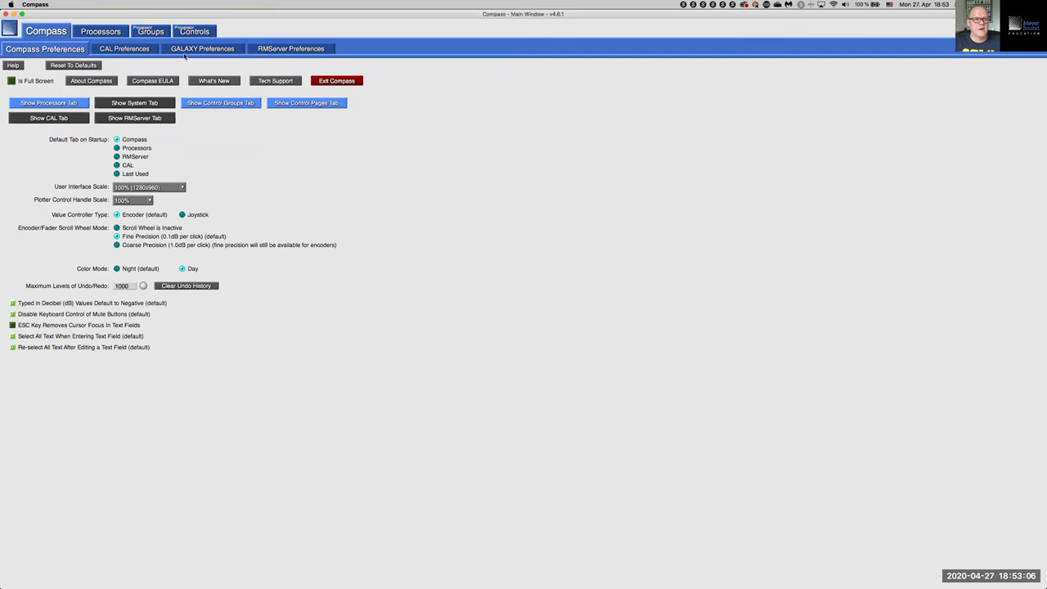
# Bring up the secondary processor window, show the FOH processor's overview, and select its input channels A to D.
pyautogui.click(109, 33)
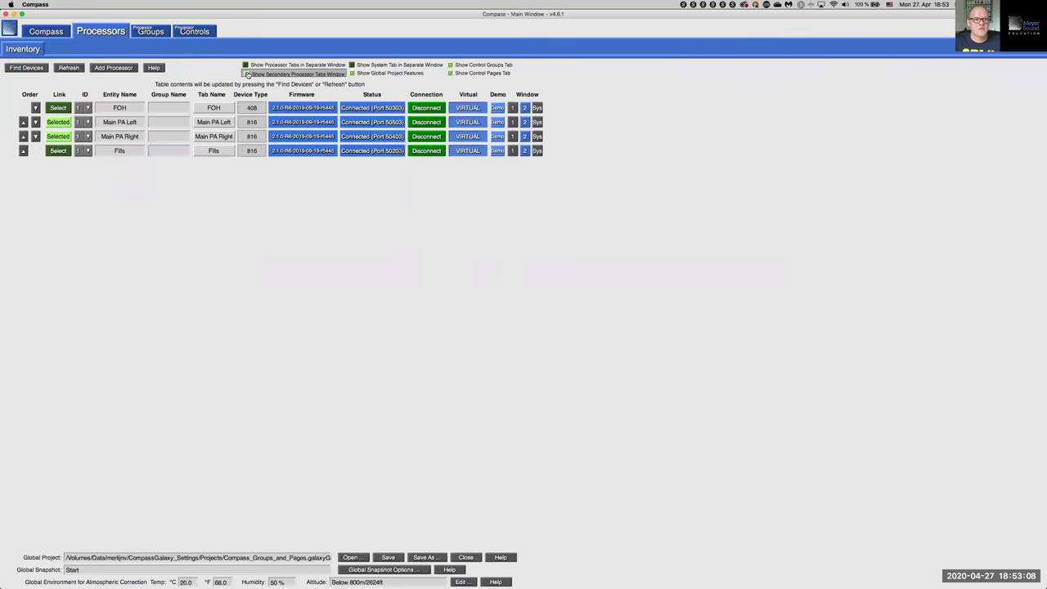
pyautogui.click(246, 72)
pyautogui.moveTo(310, 97); pyautogui.dragTo(366, 92)
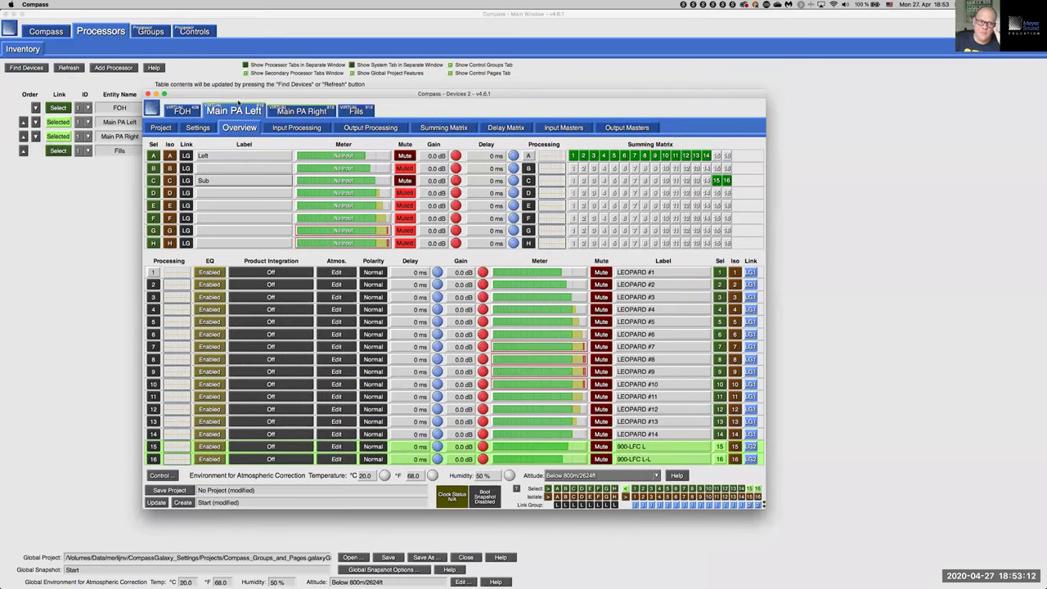
pyautogui.click(182, 111)
pyautogui.click(153, 156)
pyautogui.moveTo(152, 168); pyautogui.dragTo(153, 193)
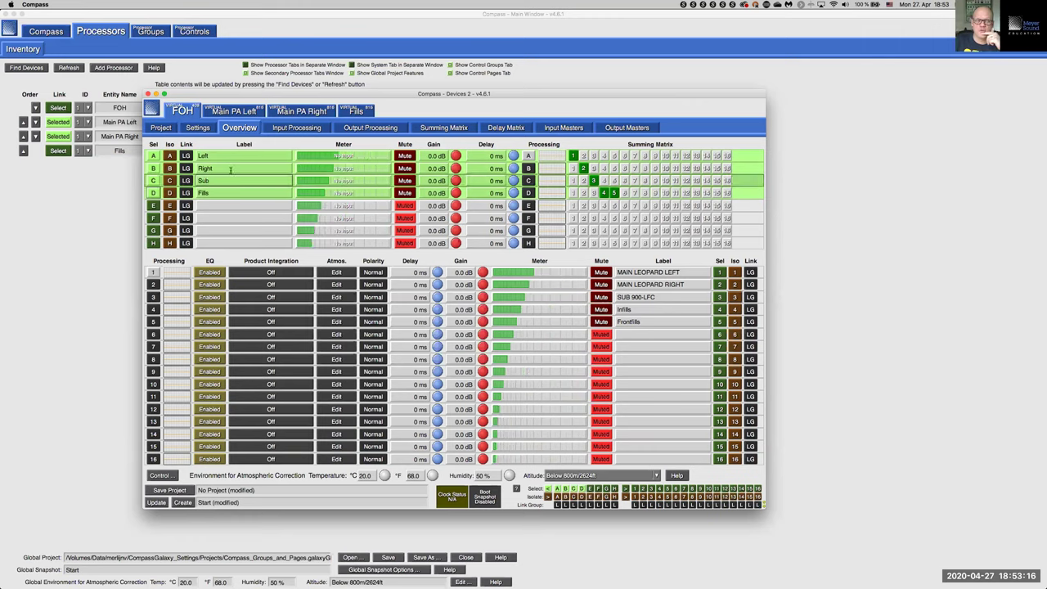
# Cut the 500 Hz parametric band by about 11.5 dB on the selected FOH inputs and return to the control page.
pyautogui.click(290, 128)
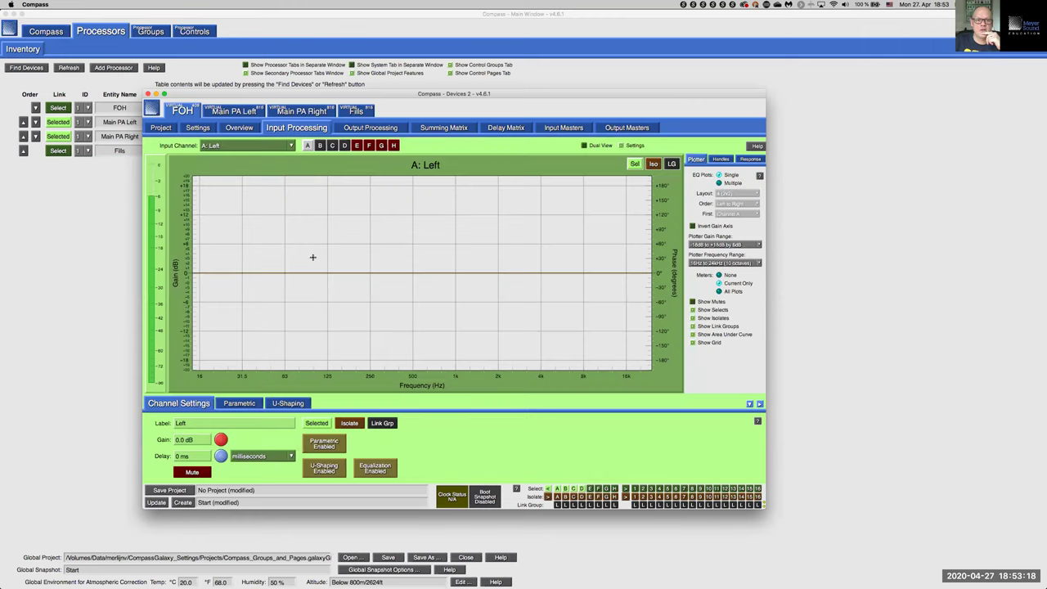
pyautogui.click(241, 404)
pyautogui.moveTo(413, 272); pyautogui.dragTo(413, 328)
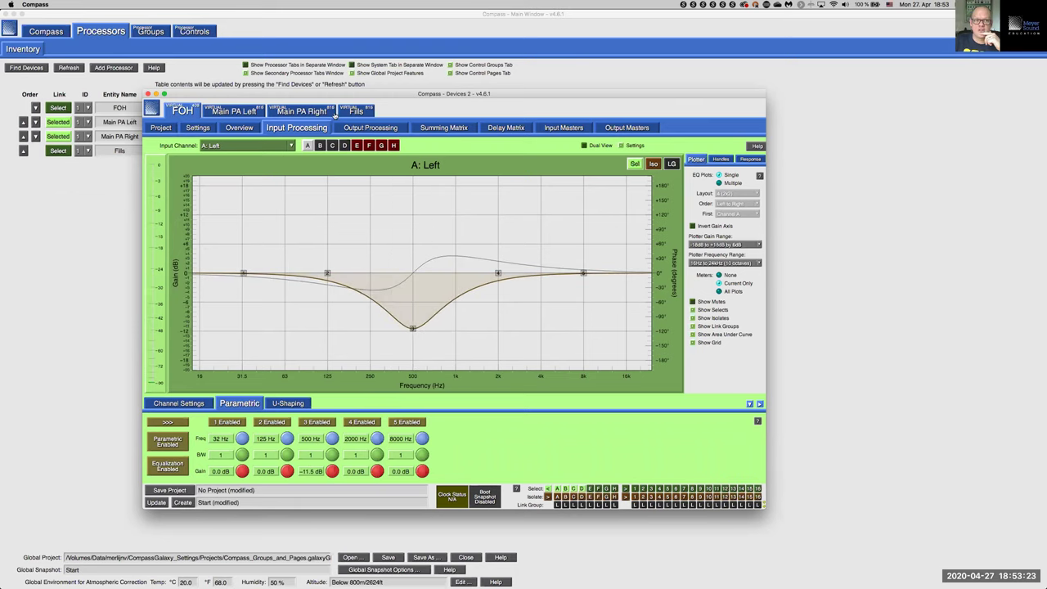
pyautogui.click(208, 35)
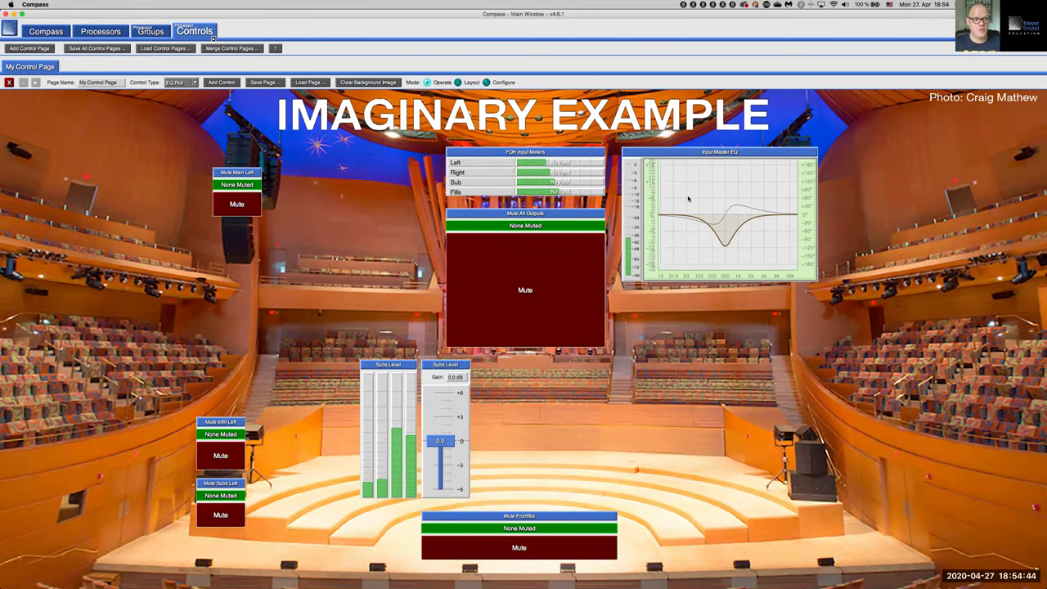
# Review the device rows and selected channels of each control group, from Mute All Outputs through Input Master EQ.
pyautogui.click(166, 37)
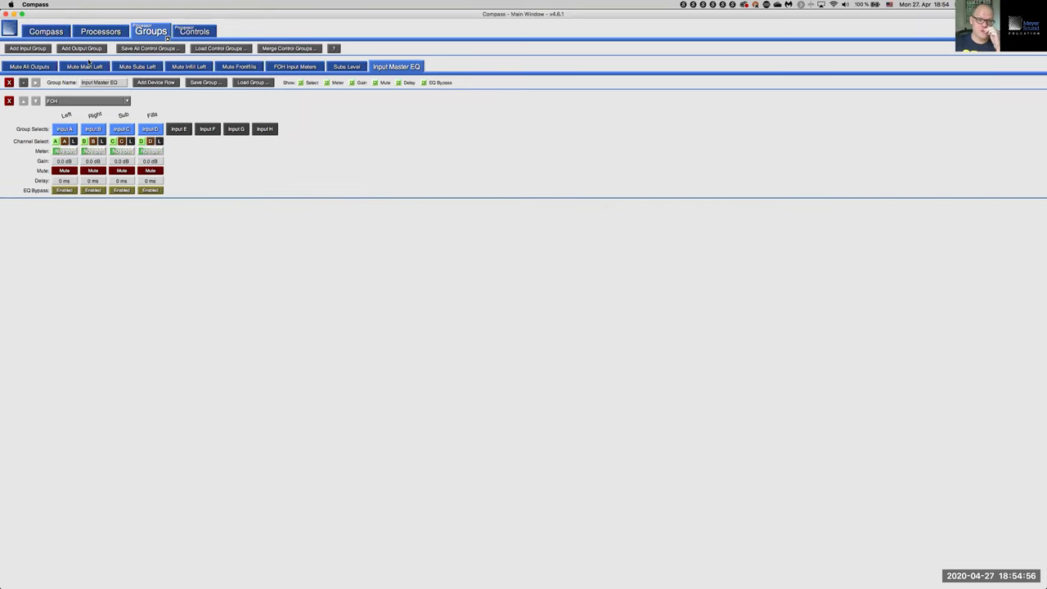
pyautogui.click(30, 67)
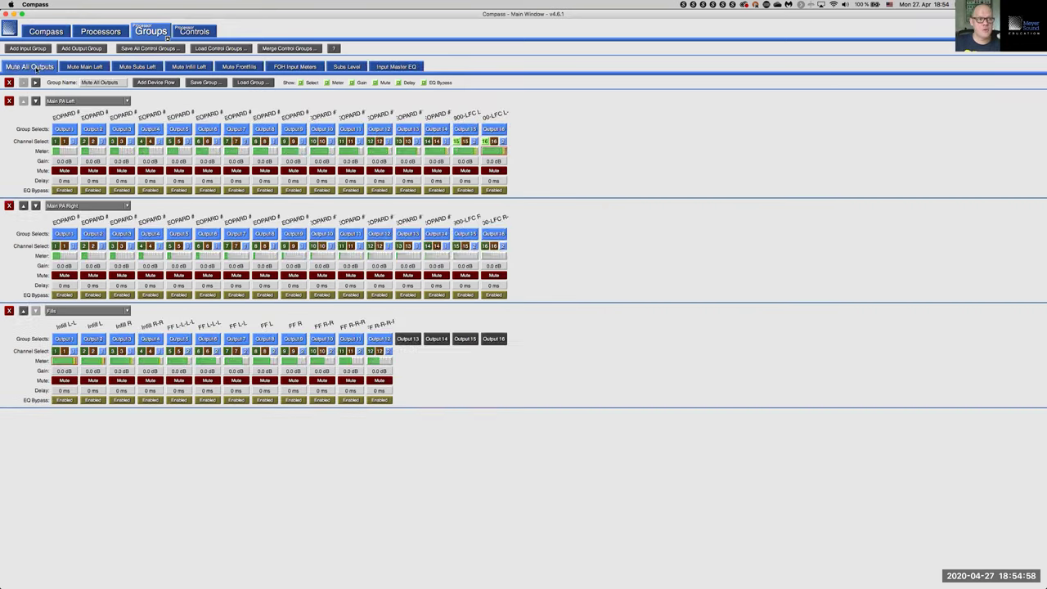
pyautogui.click(78, 69)
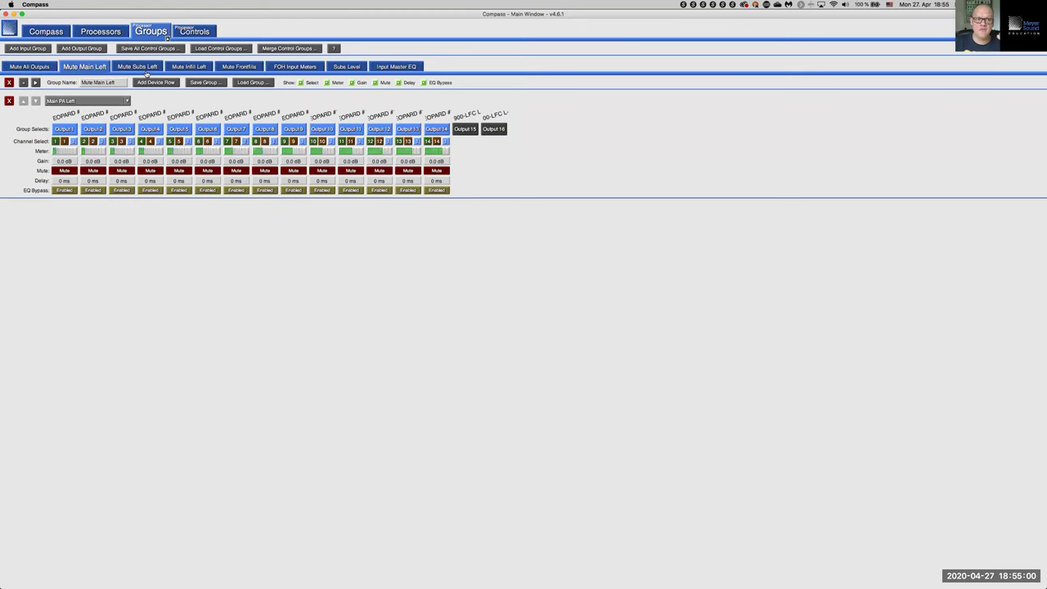
pyautogui.click(144, 69)
pyautogui.click(181, 71)
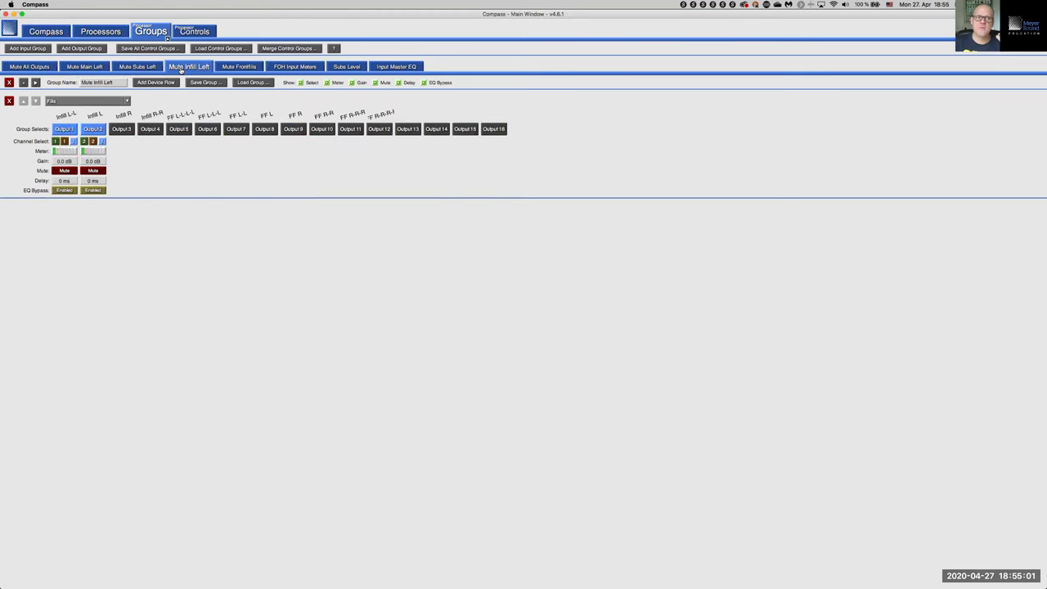
pyautogui.click(222, 69)
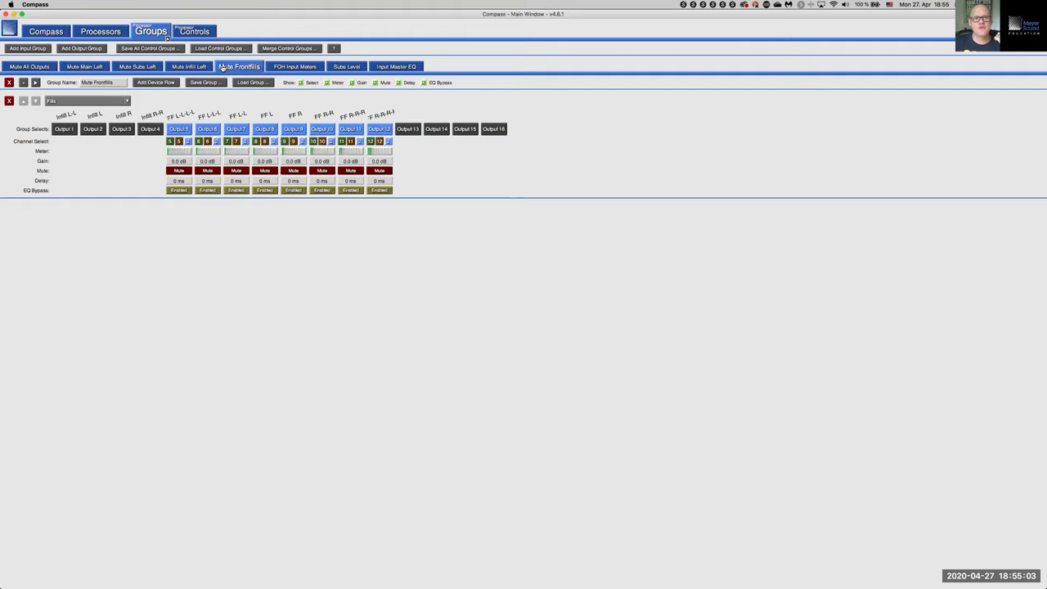
pyautogui.click(278, 70)
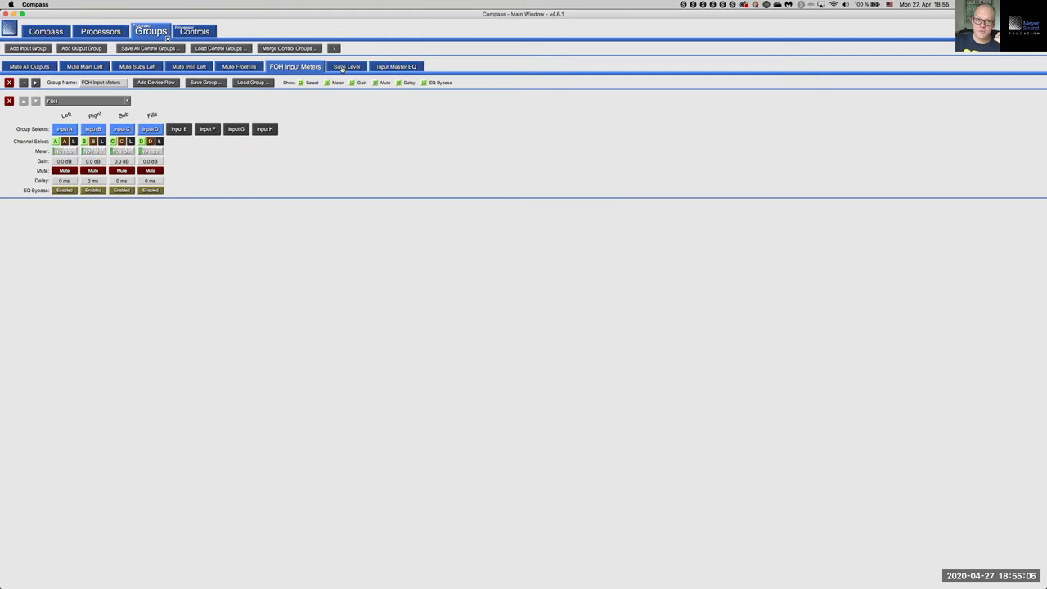
pyautogui.click(344, 69)
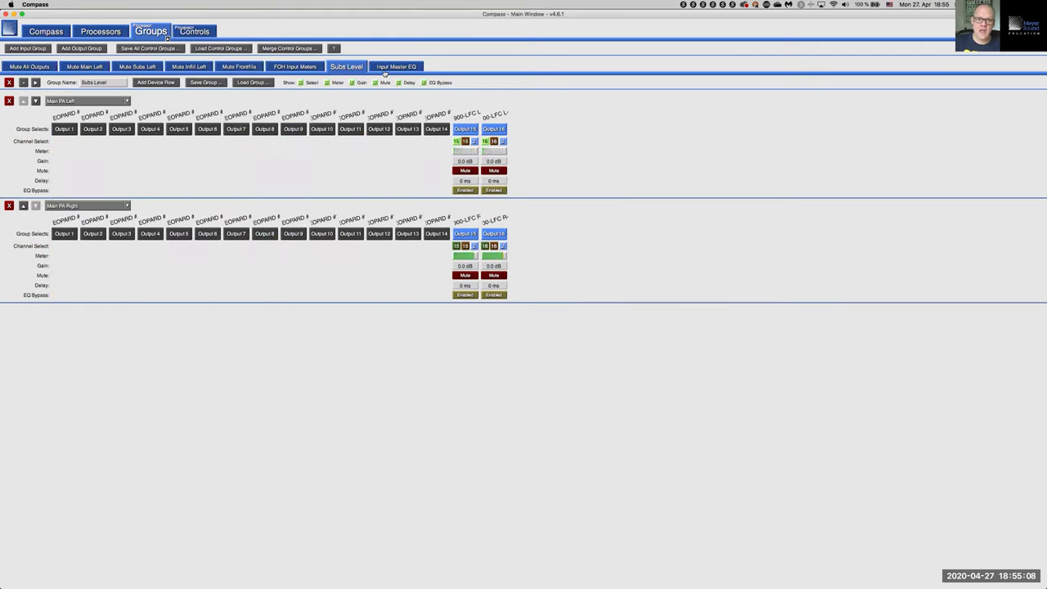
pyautogui.click(385, 71)
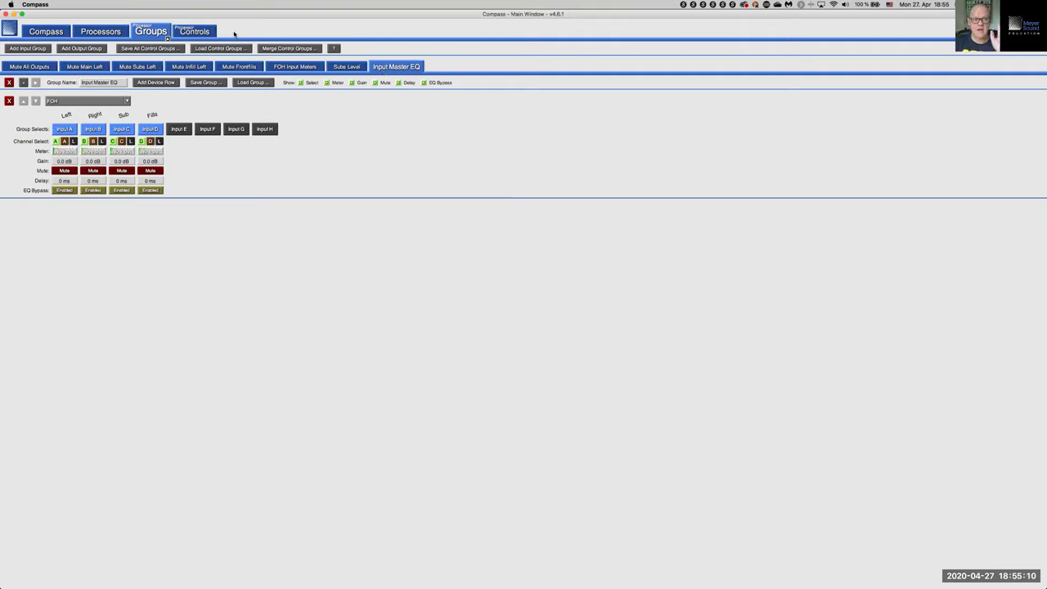
# Save all control groups to a file named "MyControlGroups" in the Projects folder.
pyautogui.click(170, 49)
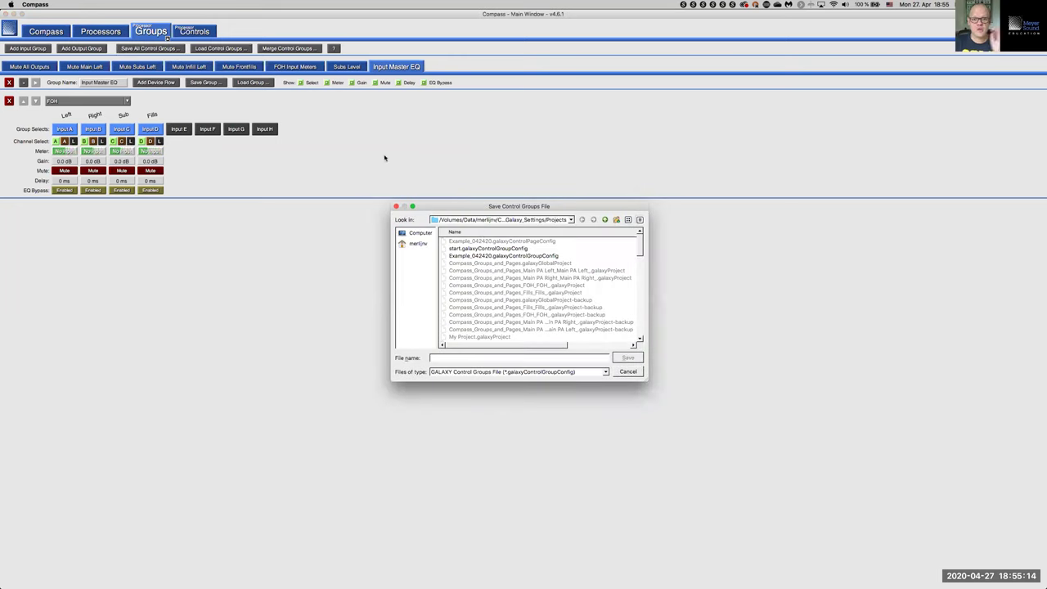
pyautogui.write('My')
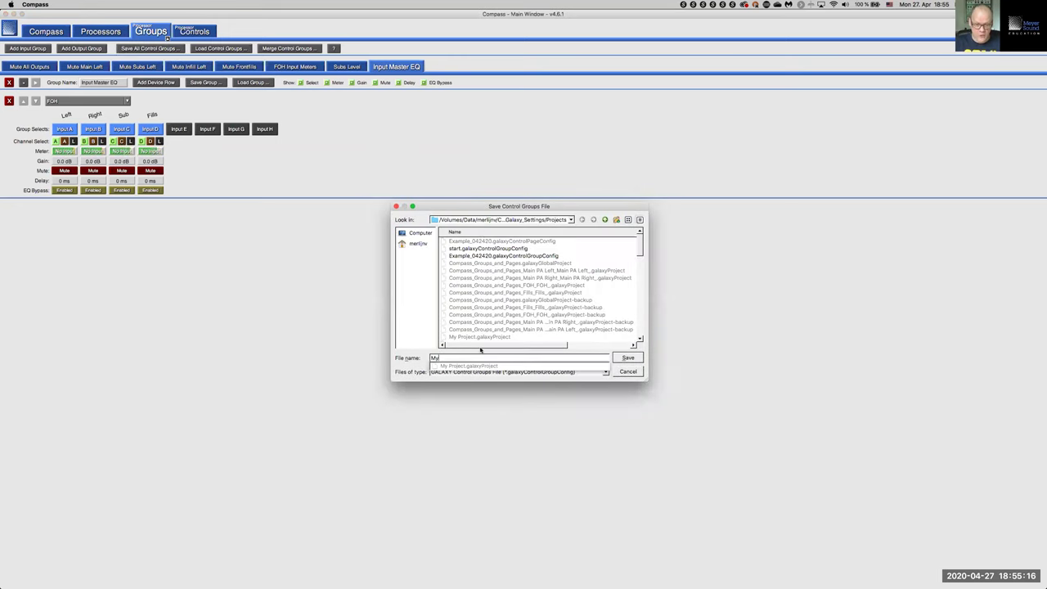
pyautogui.write('ControlGroup')
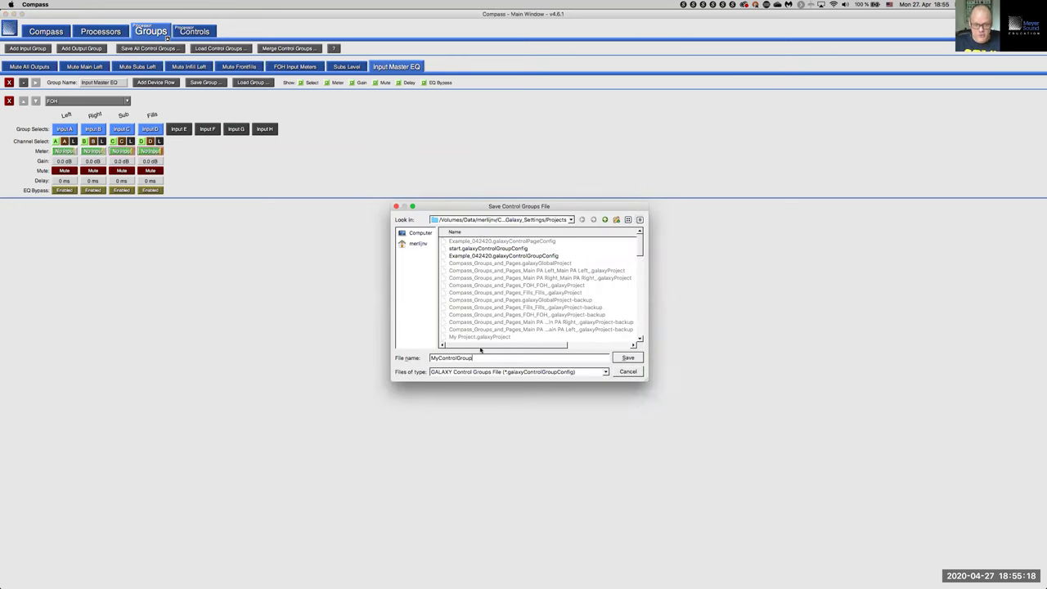
pyautogui.press('Return')
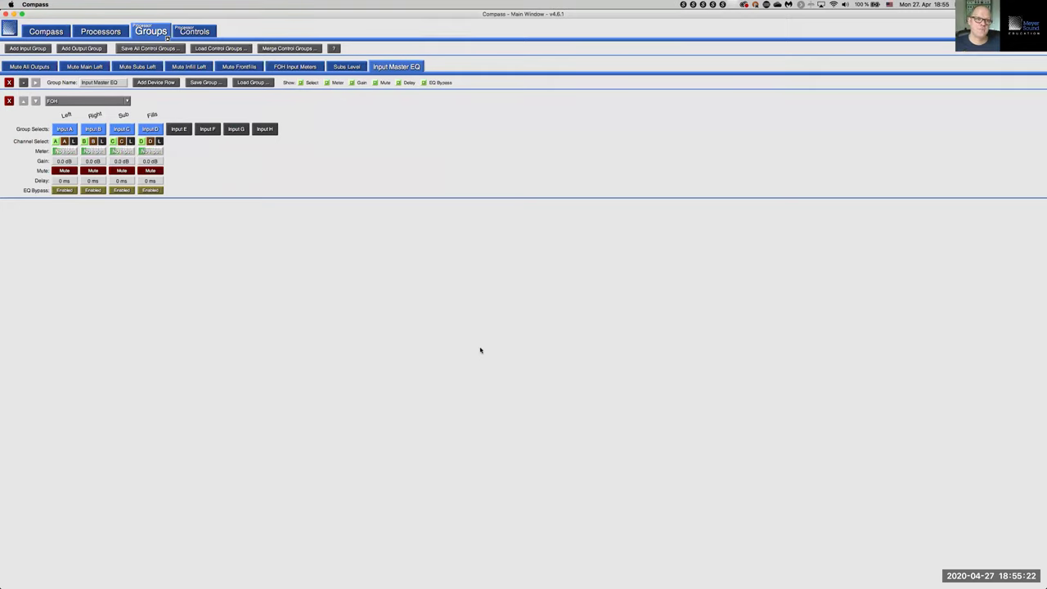
# Save all control pages to a file named "My Control Page" in the Projects folder.
pyautogui.click(209, 33)
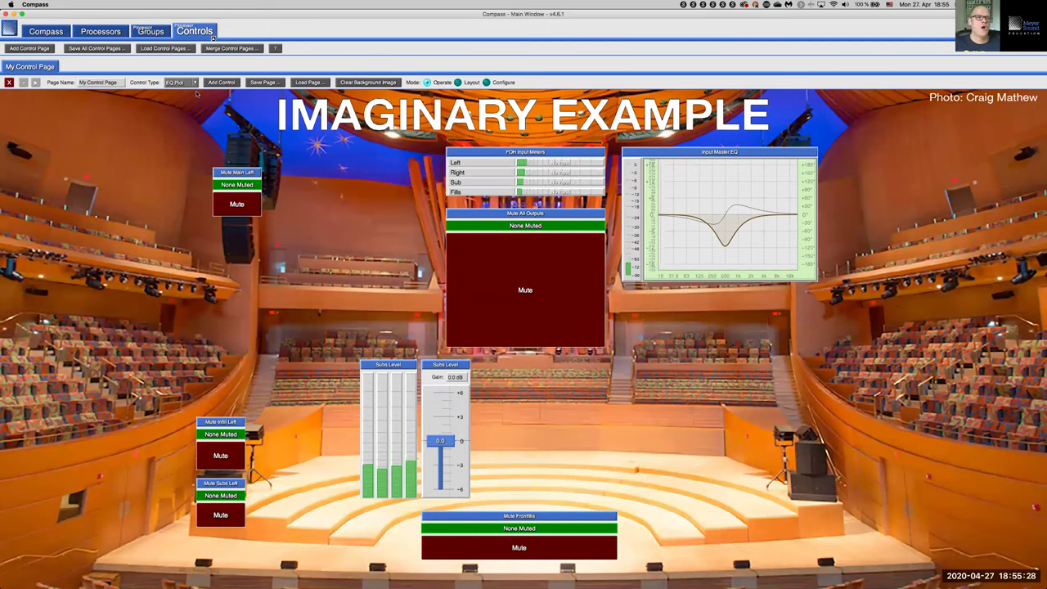
pyautogui.click(97, 51)
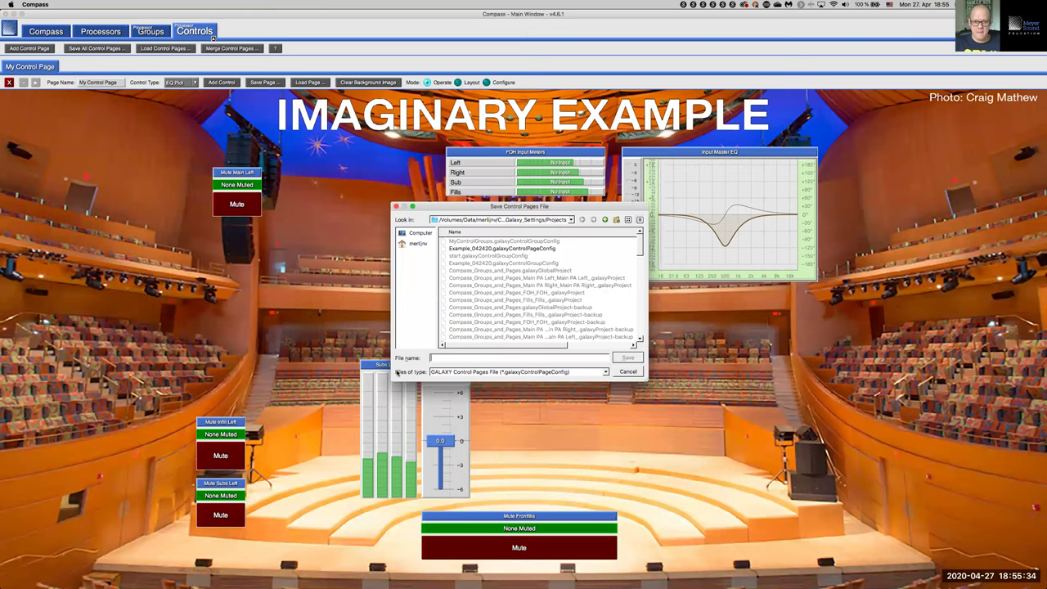
pyautogui.click(443, 357)
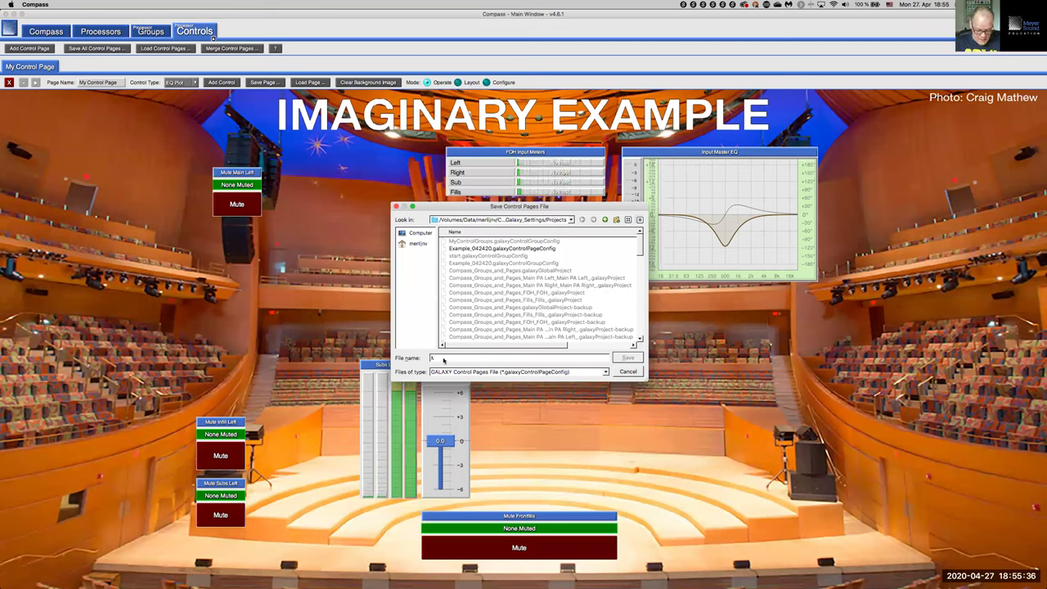
pyautogui.write('My Control Page')
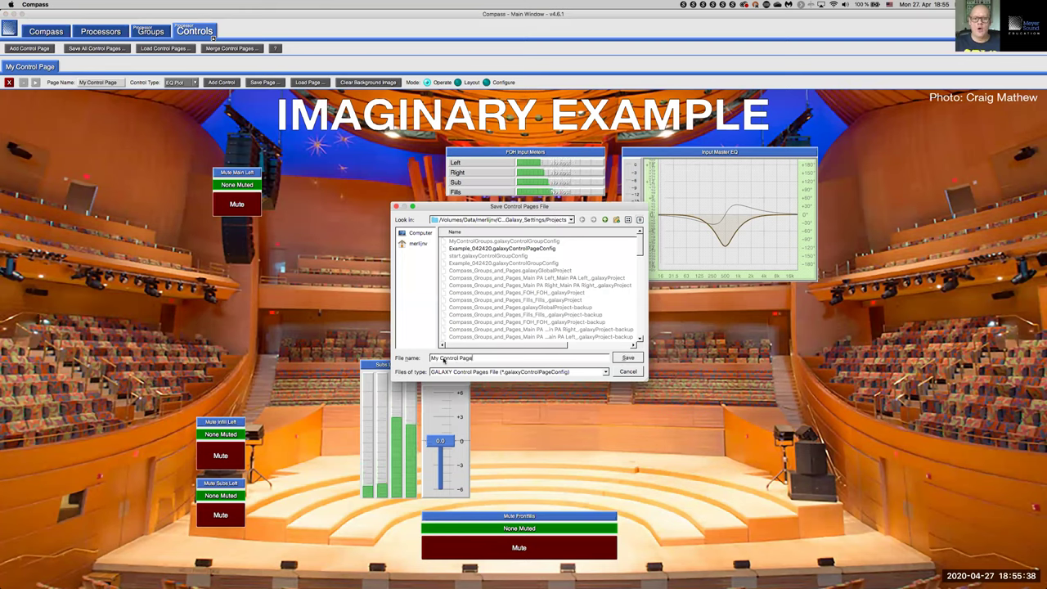
pyautogui.press('Return')
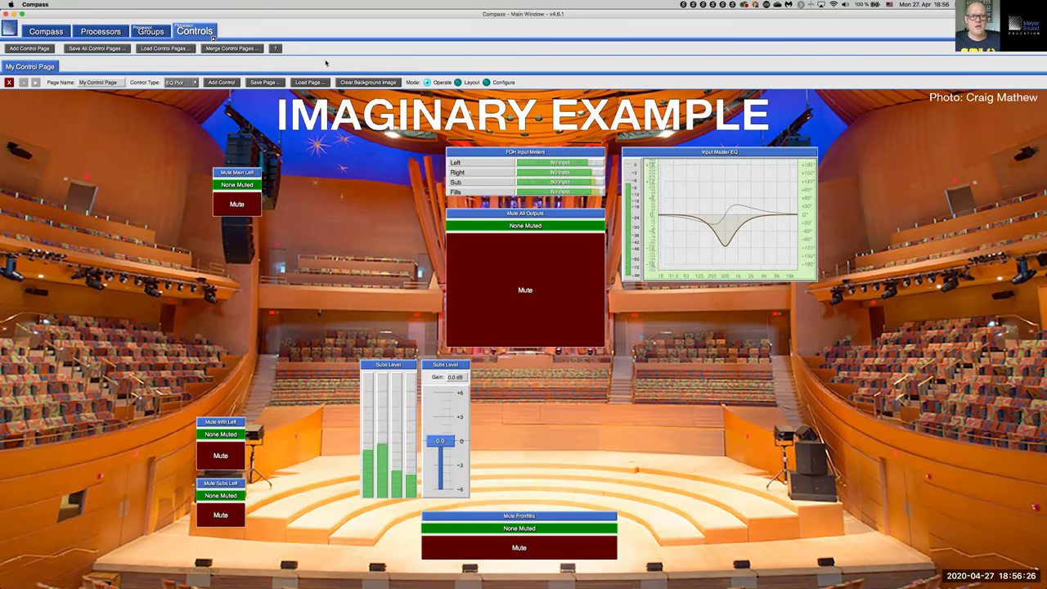
# Hide the editing toolbars above the control page so only the page remains, and open the control groups view.
pyautogui.moveTo(537, 43); pyautogui.dragTo(4, 90)
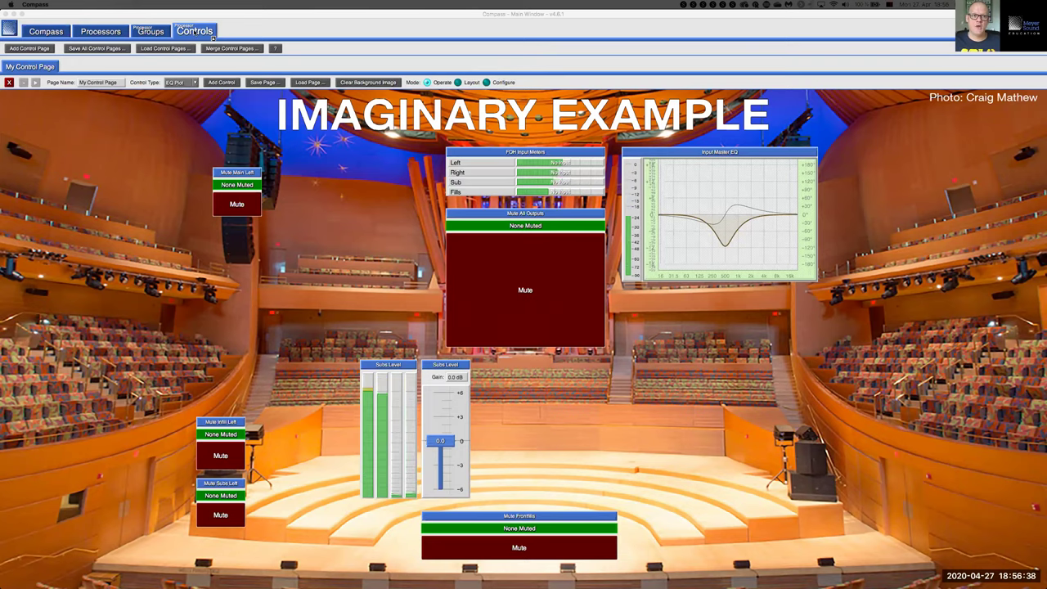
pyautogui.click(213, 37)
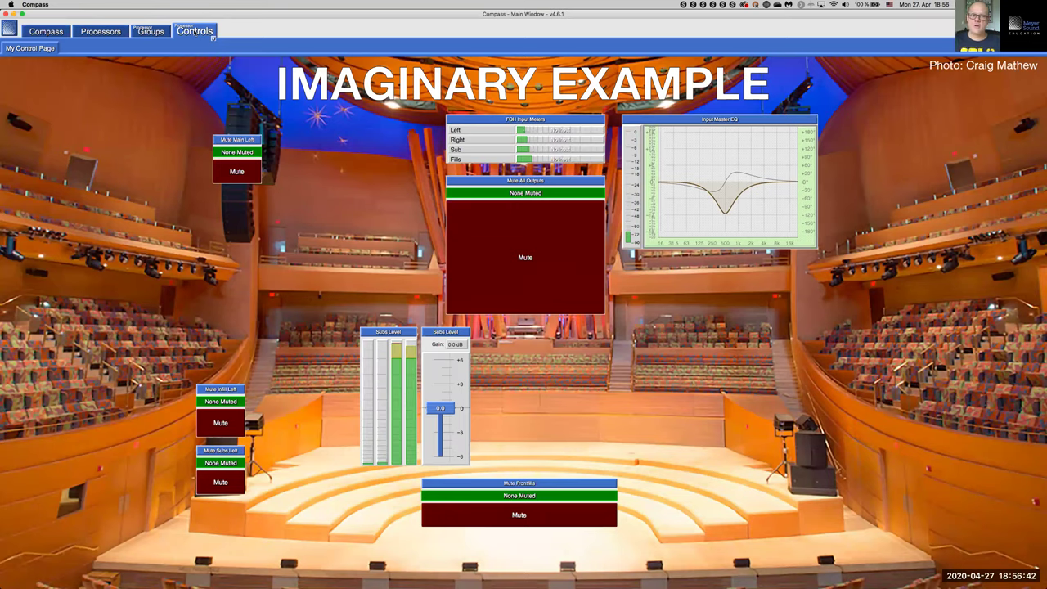
pyautogui.click(213, 38)
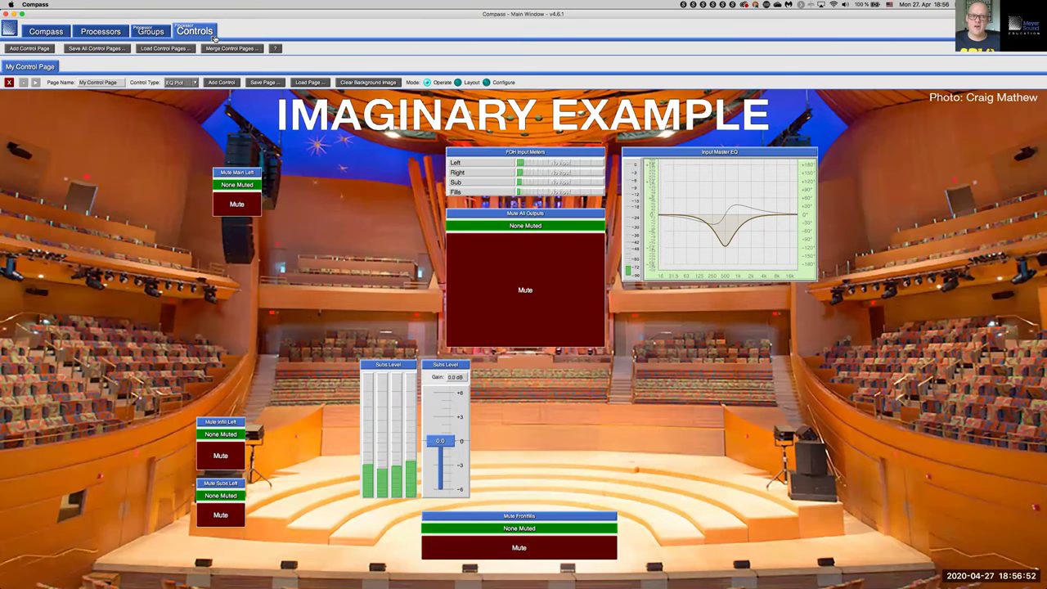
pyautogui.click(213, 38)
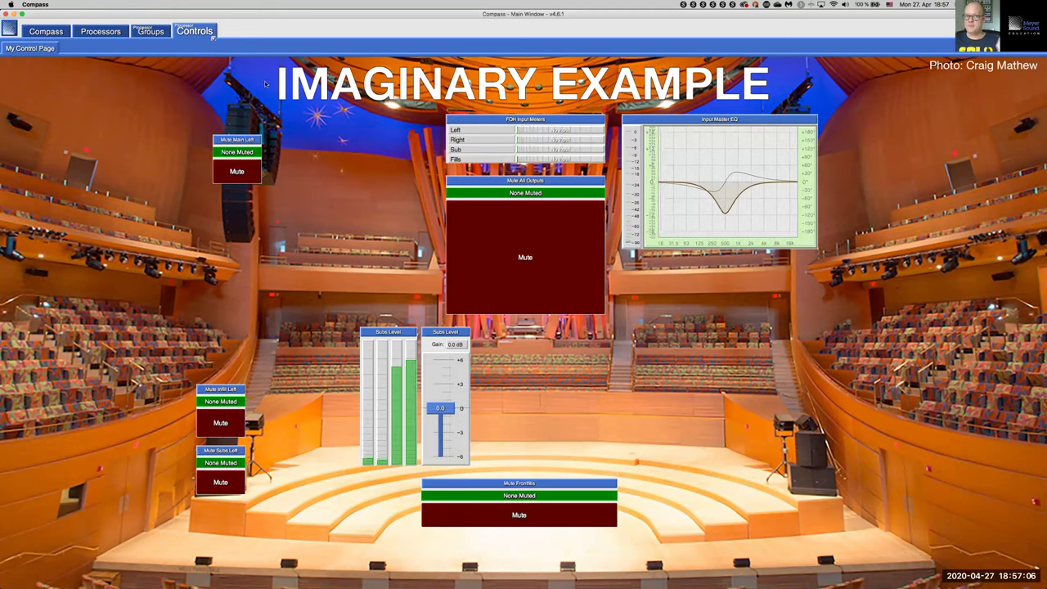
pyautogui.click(212, 37)
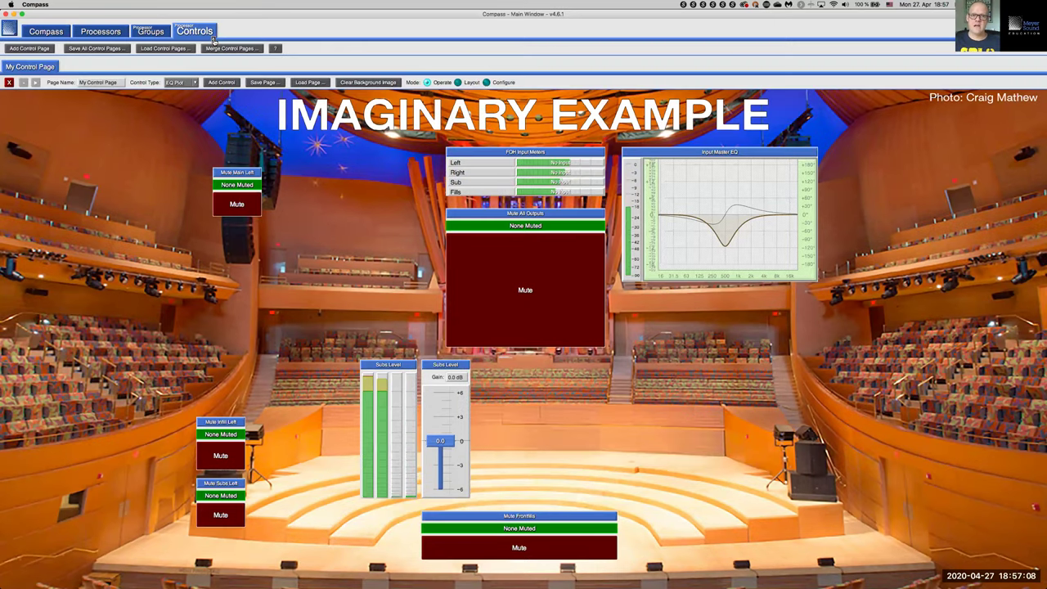
pyautogui.click(213, 38)
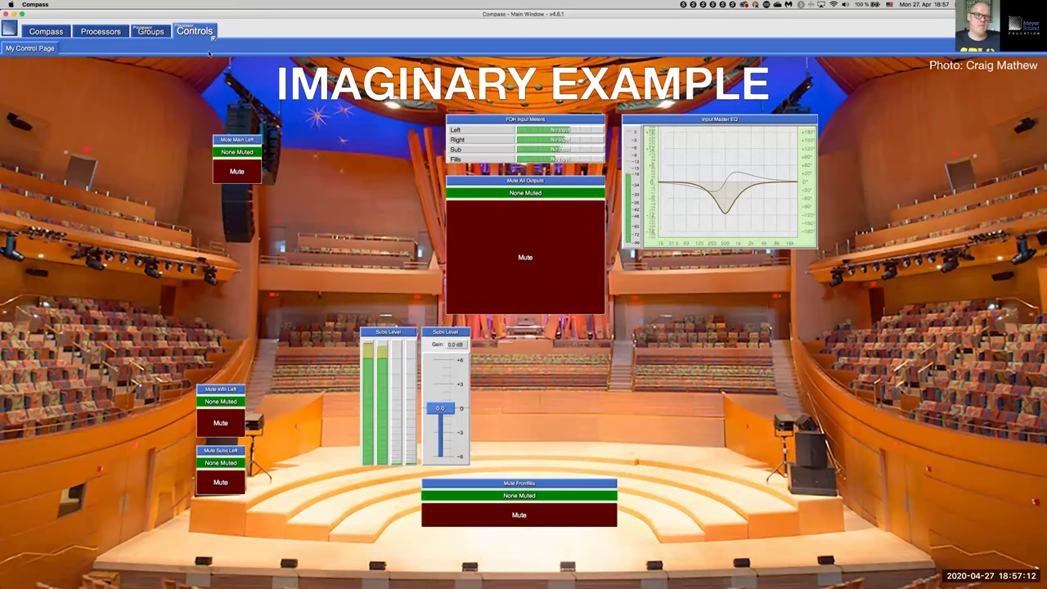
pyautogui.click(161, 33)
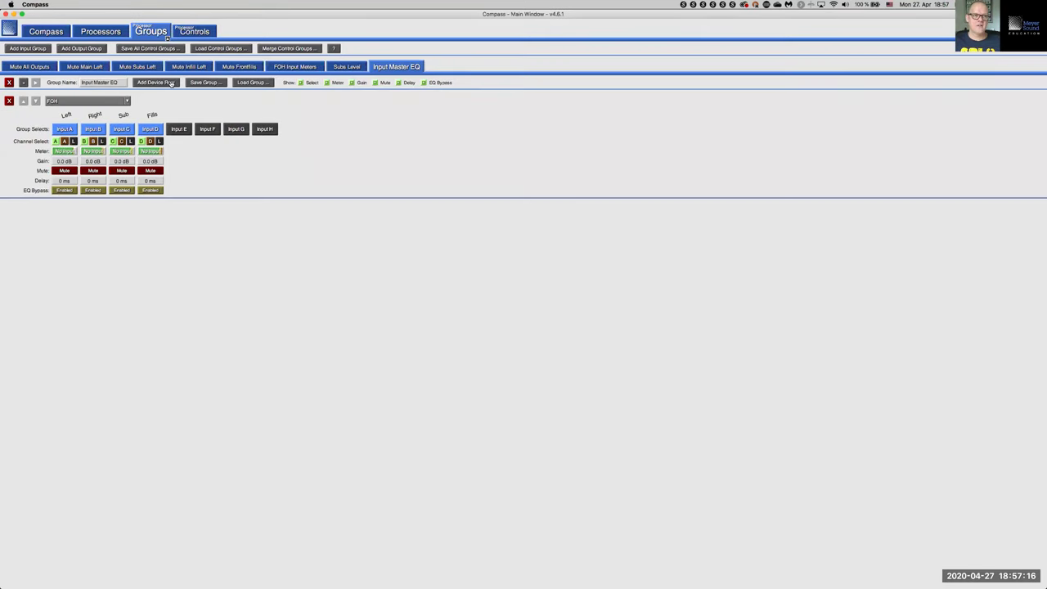
# Hide the editing toolbars above the control groups and open the Mute Main Left group.
pyautogui.click(167, 38)
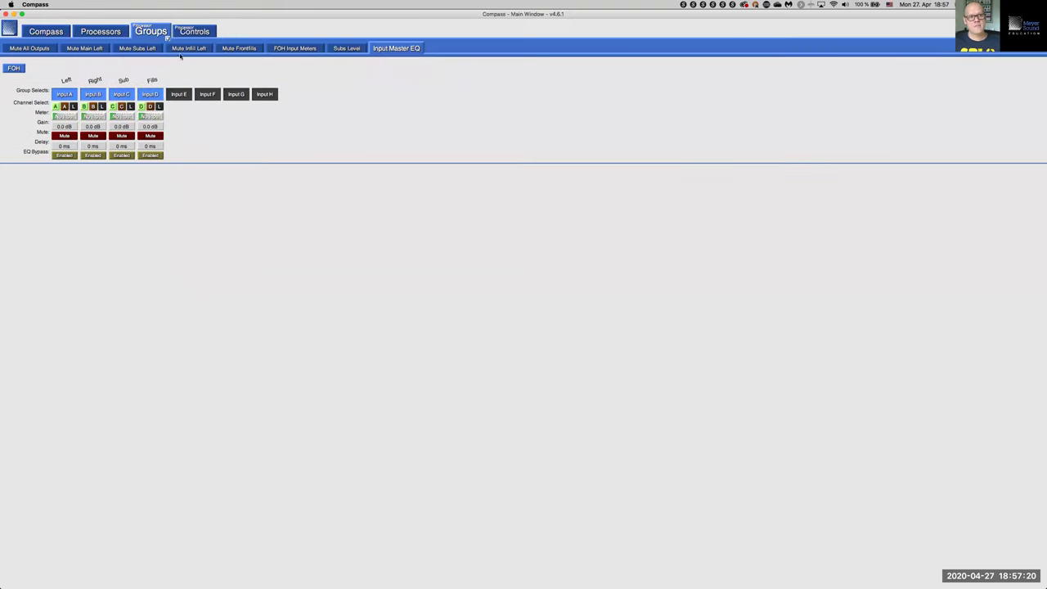
pyautogui.click(78, 50)
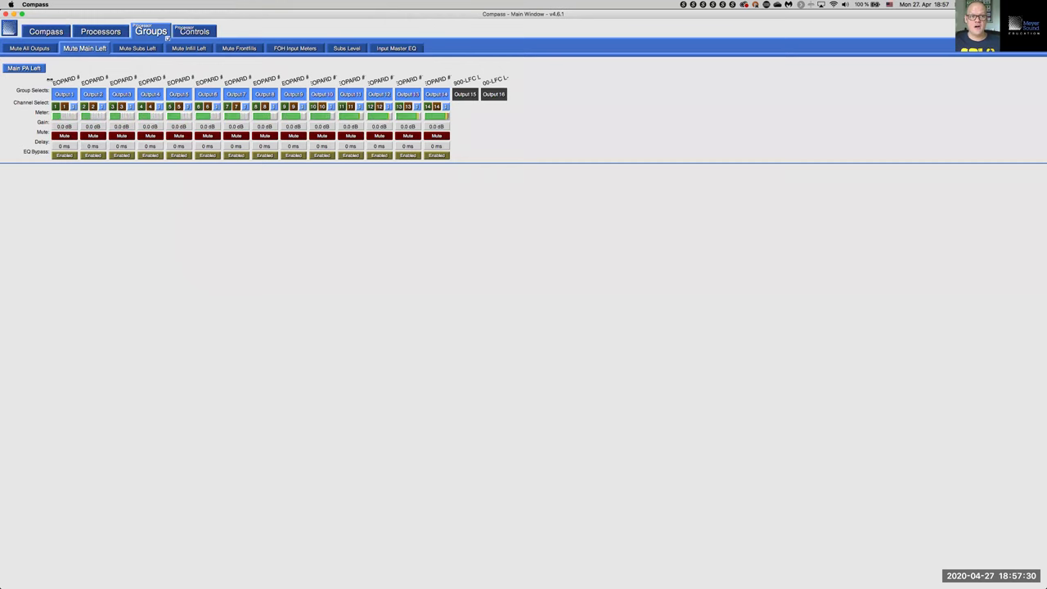
# Show the Main PA Left overview in the device window and place it side by side with the main window's Mute Main Left group.
pyautogui.hotkey('ctrl', 'alt', 'Right')
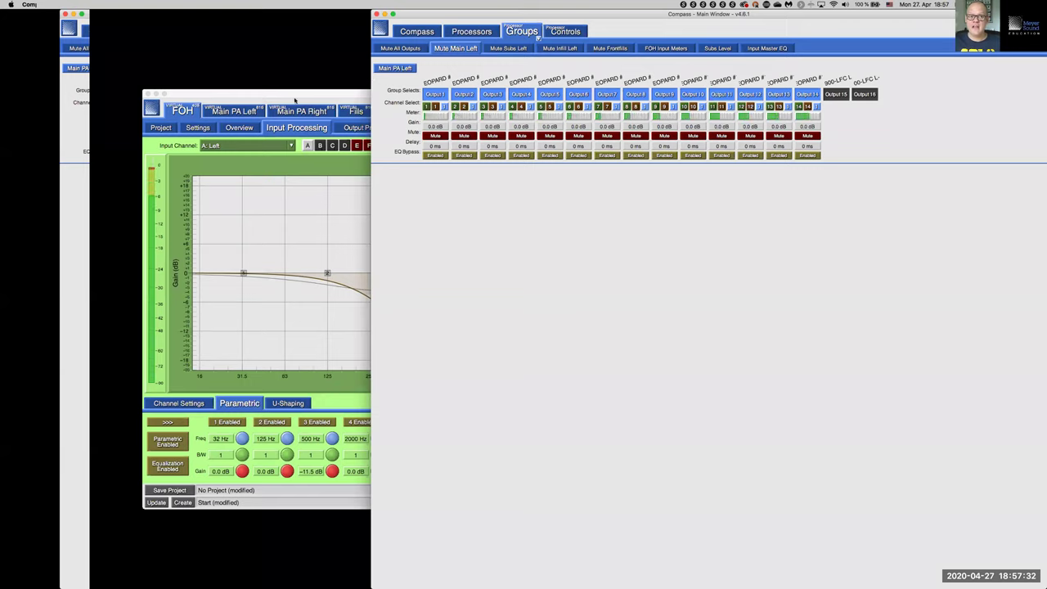
pyautogui.doubleClick(295, 100)
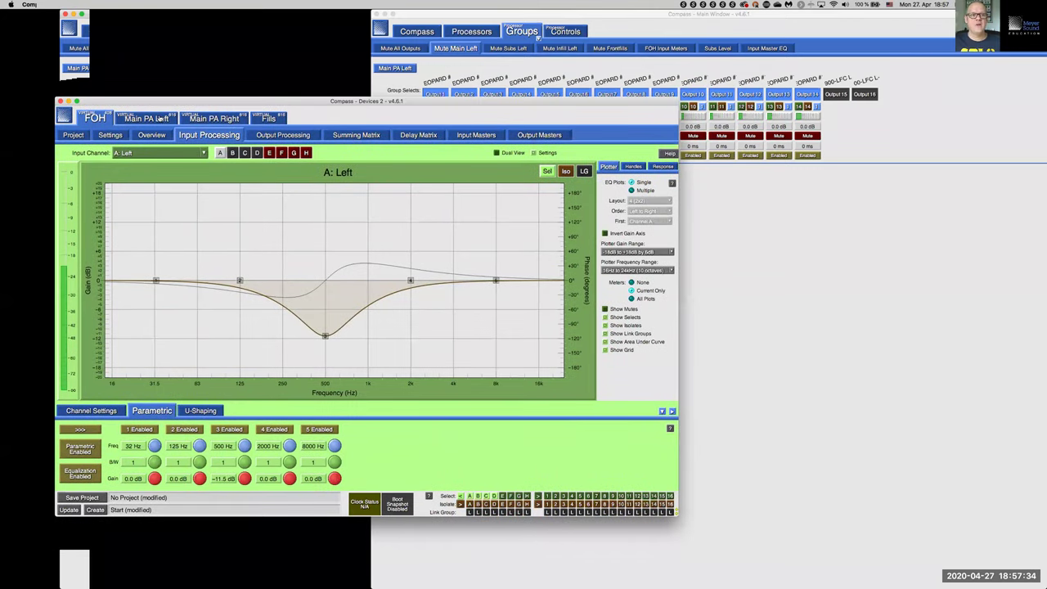
pyautogui.click(159, 118)
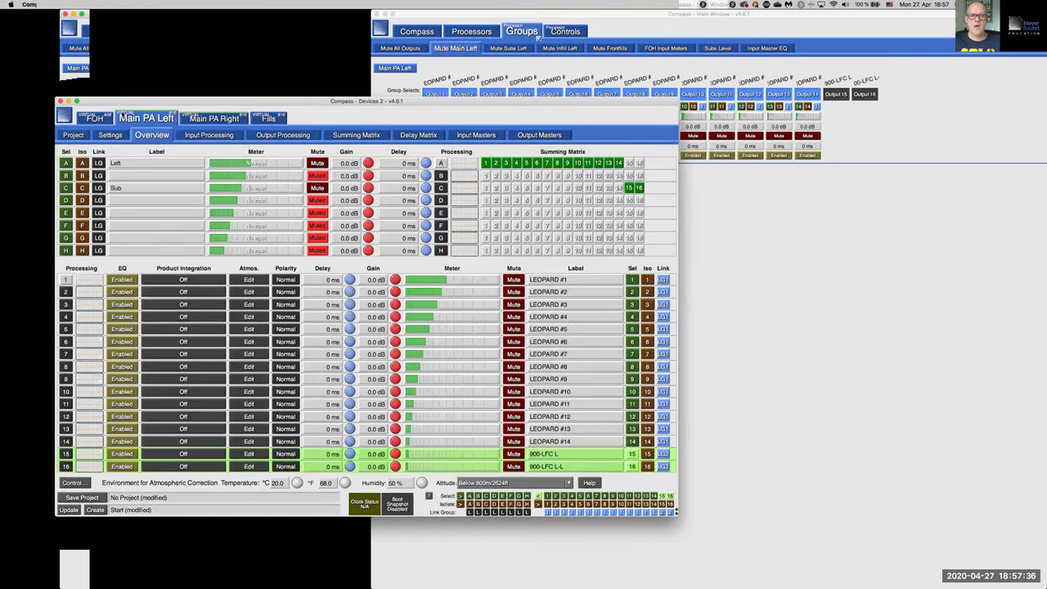
pyautogui.hotkey('ctrl', 'alt', 'Left')
pyautogui.click(574, 17)
pyautogui.hotkey('ctrl', 'alt', 'Right')
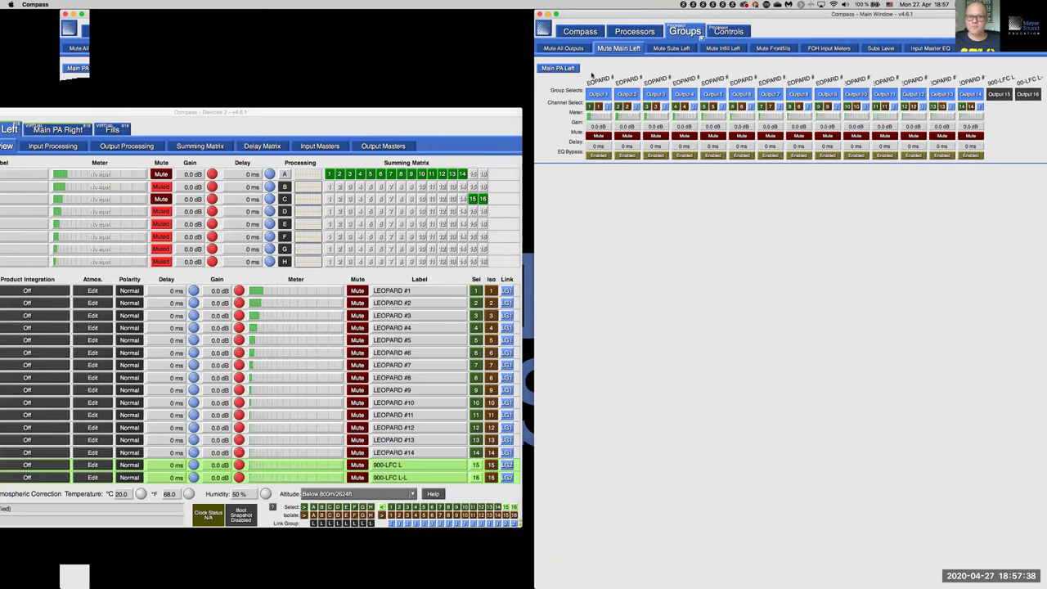
pyautogui.moveTo(486, 121); pyautogui.dragTo(494, 123)
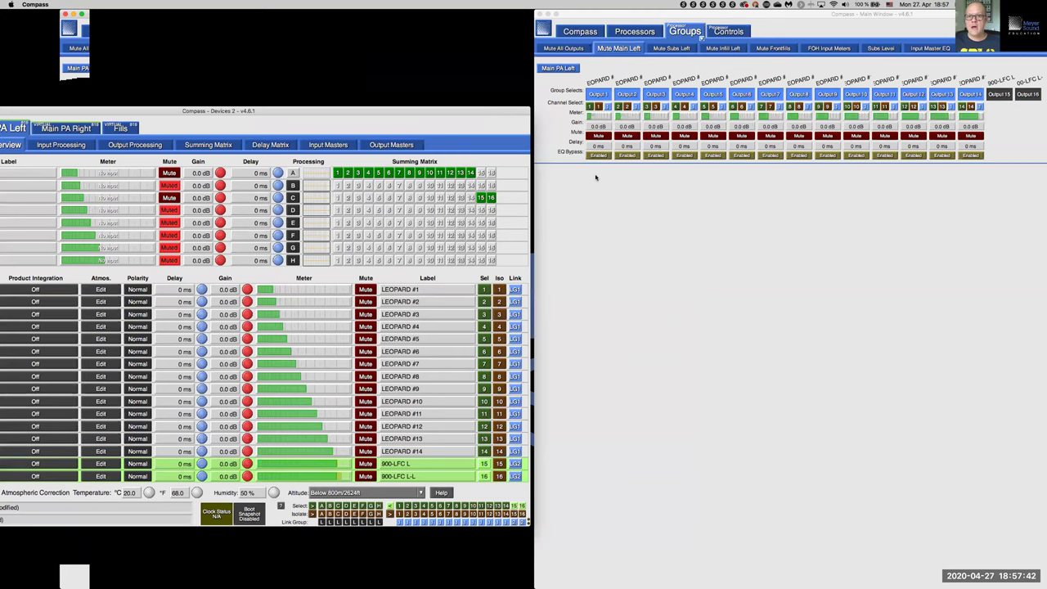
# Toggle the linked channel selection from the Mute Main Left group, deselect the 900-LFC outputs, and leave LEOPARD outputs 1 to 14 selected.
pyautogui.click(591, 110)
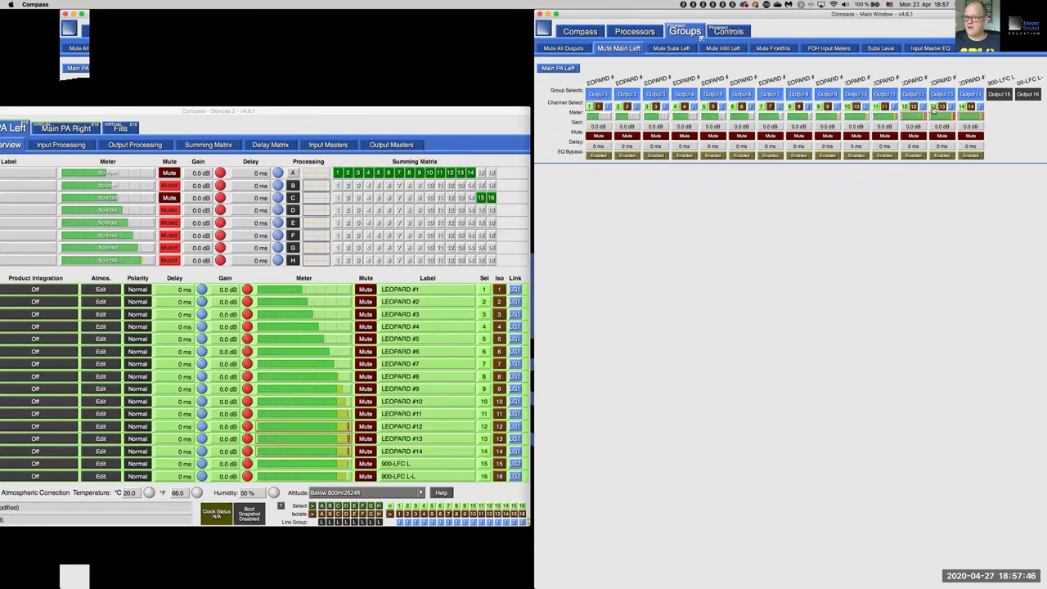
pyautogui.click(934, 108)
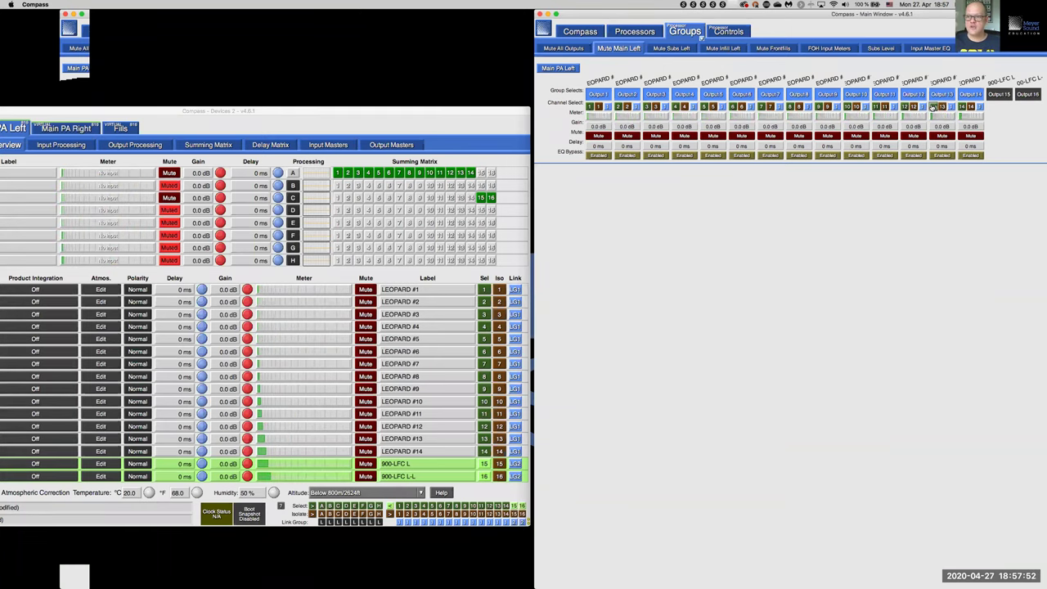
pyautogui.click(484, 475)
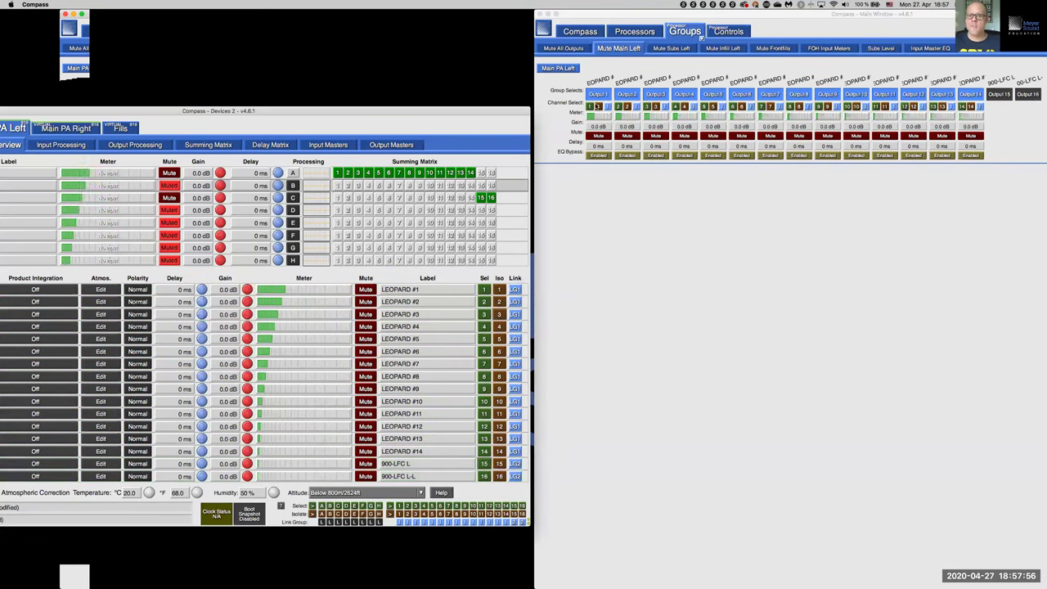
pyautogui.click(589, 107)
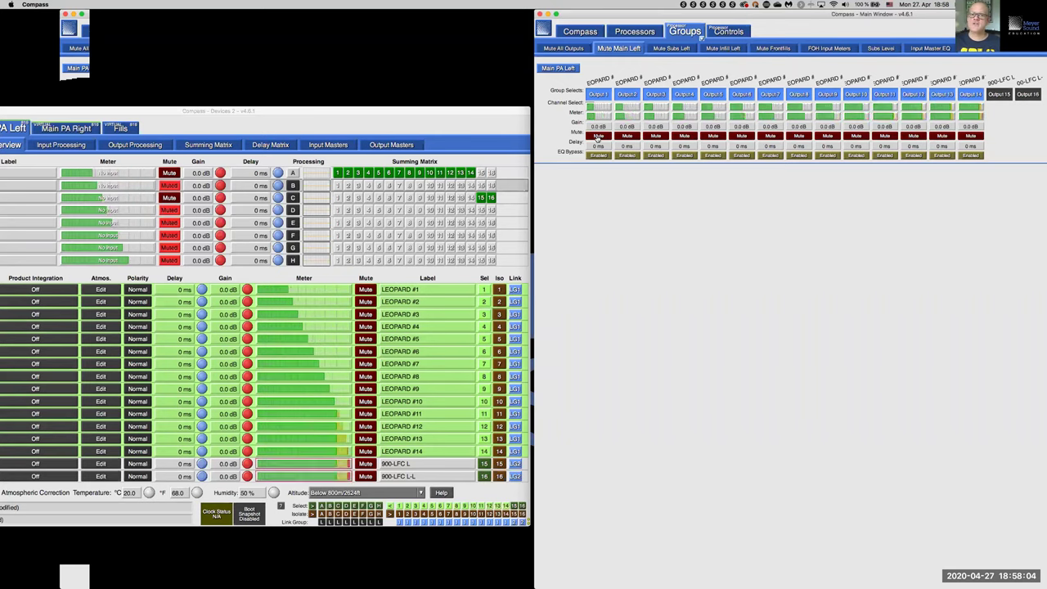
# Toggle the mute of Output 1 in the Mute Main Left group several times, leaving all LEOPARD outputs muted.
pyautogui.click(598, 136)
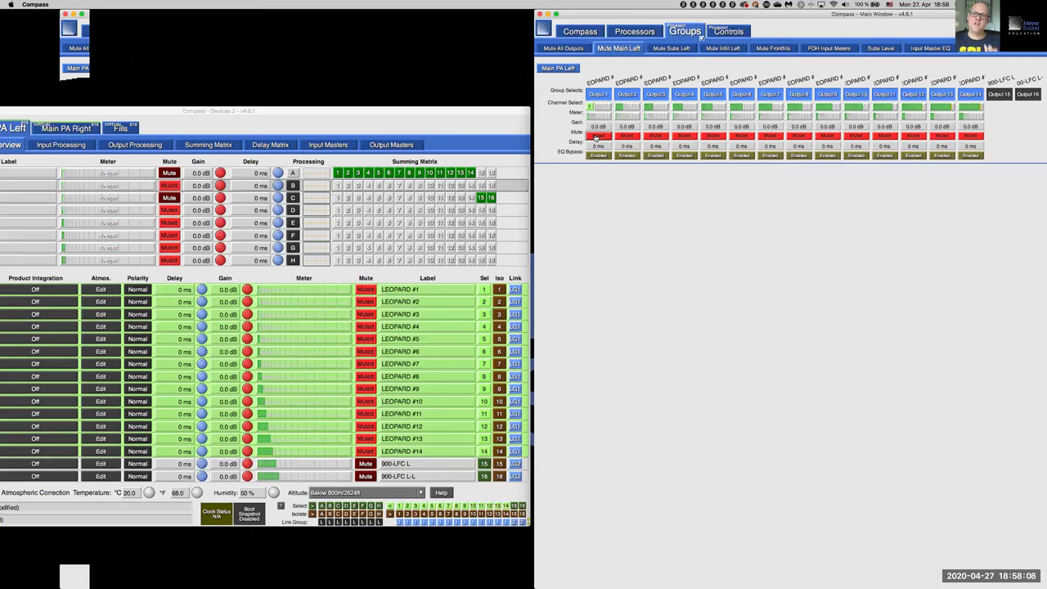
pyautogui.click(597, 135)
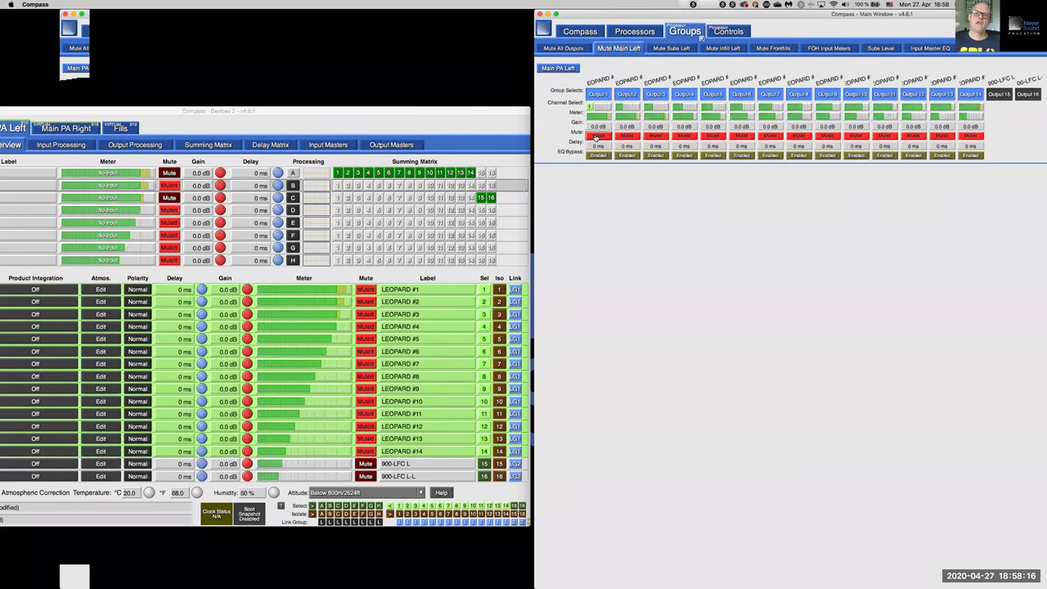
pyautogui.click(596, 136)
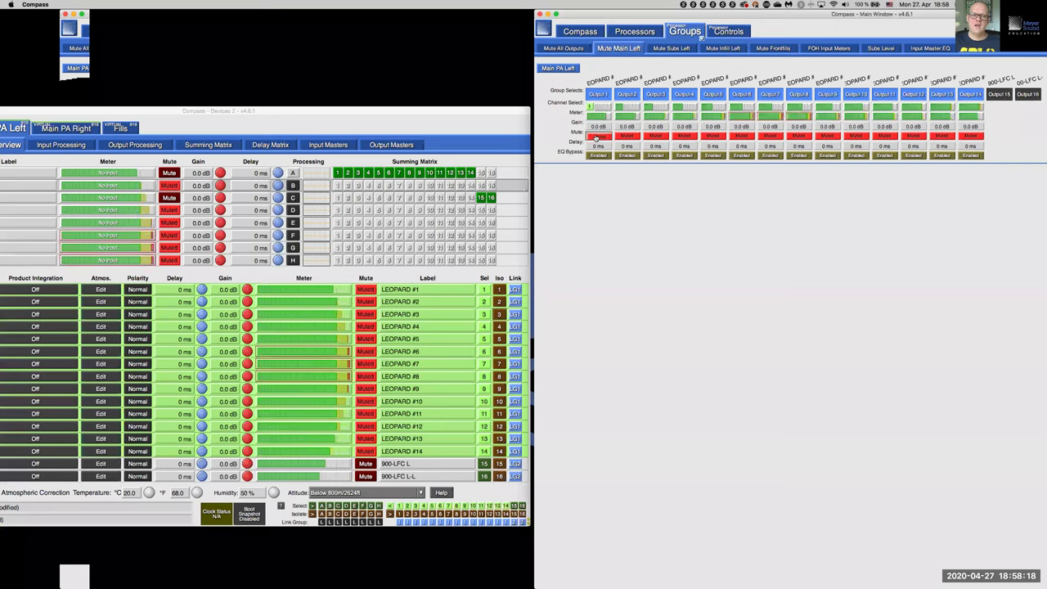
pyautogui.click(597, 136)
pyautogui.click(596, 137)
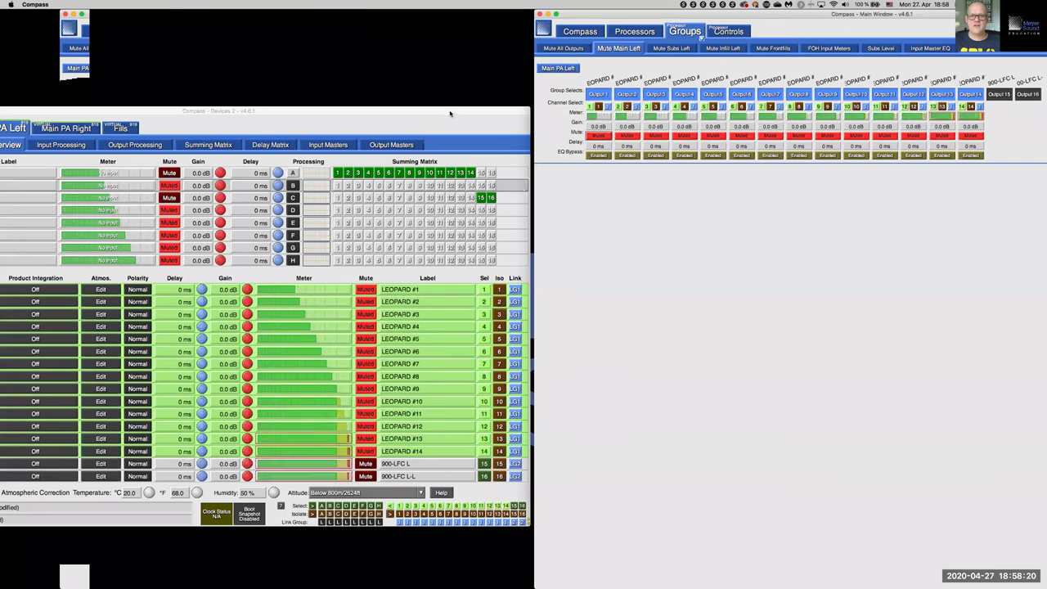
# Open the gain value of Output 1 for editing, and show and hide the group's editing toolbars.
pyautogui.moveTo(450, 114); pyautogui.dragTo(473, 107)
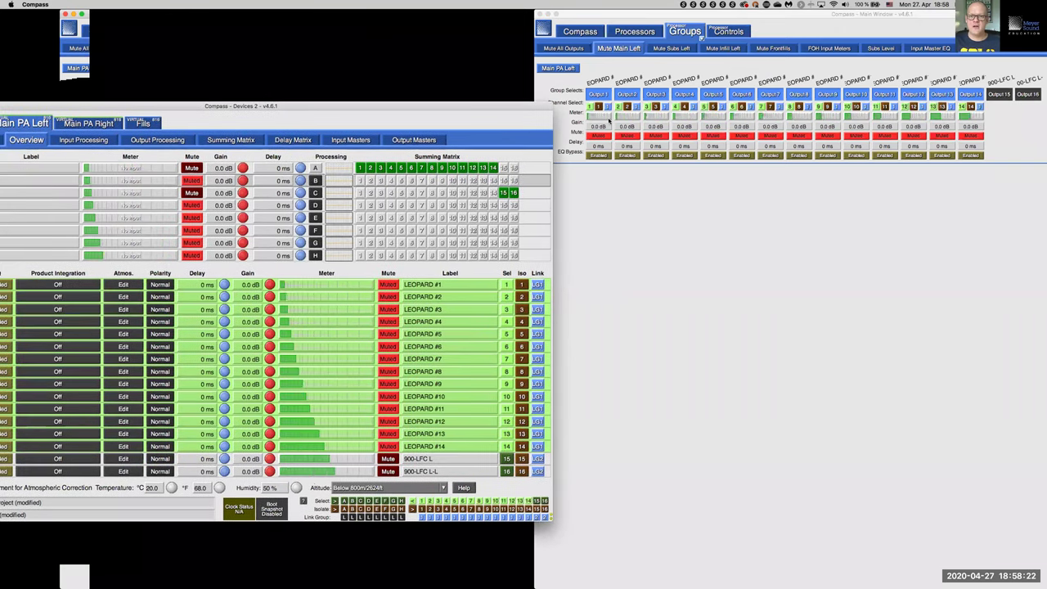
pyautogui.click(599, 125)
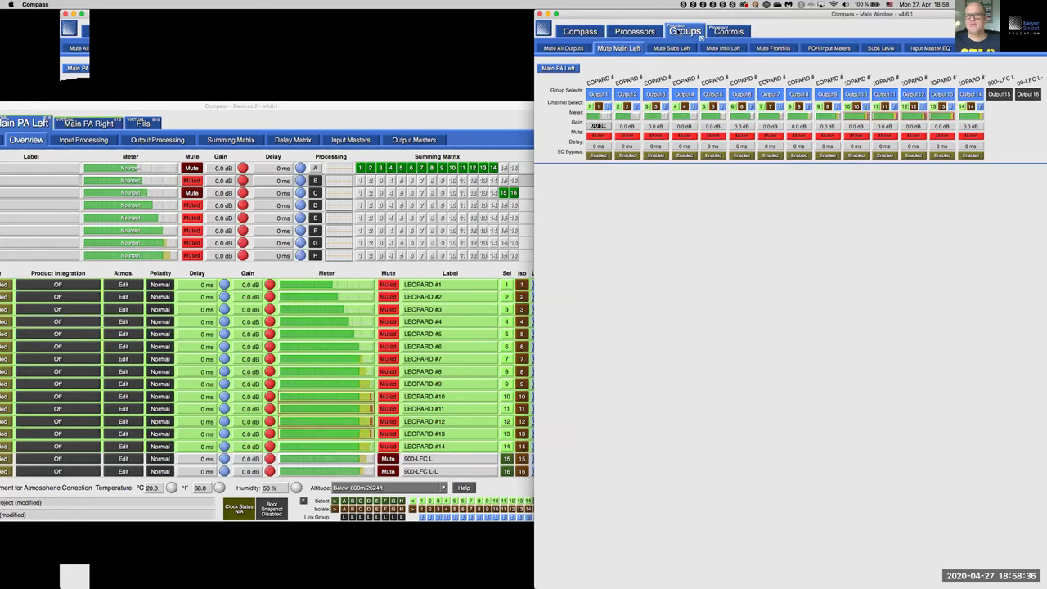
pyautogui.click(702, 38)
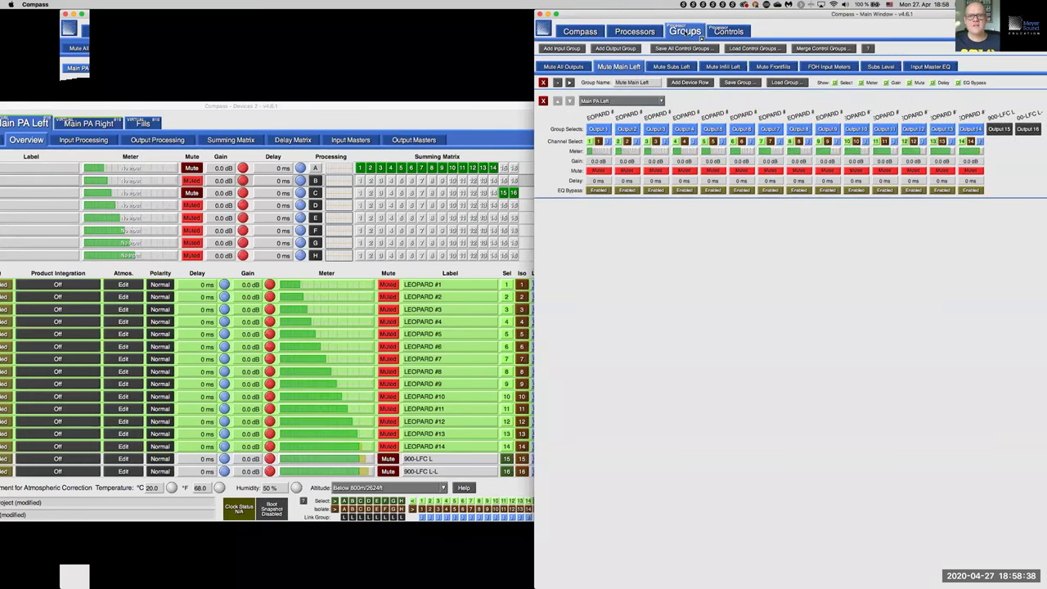
pyautogui.click(701, 39)
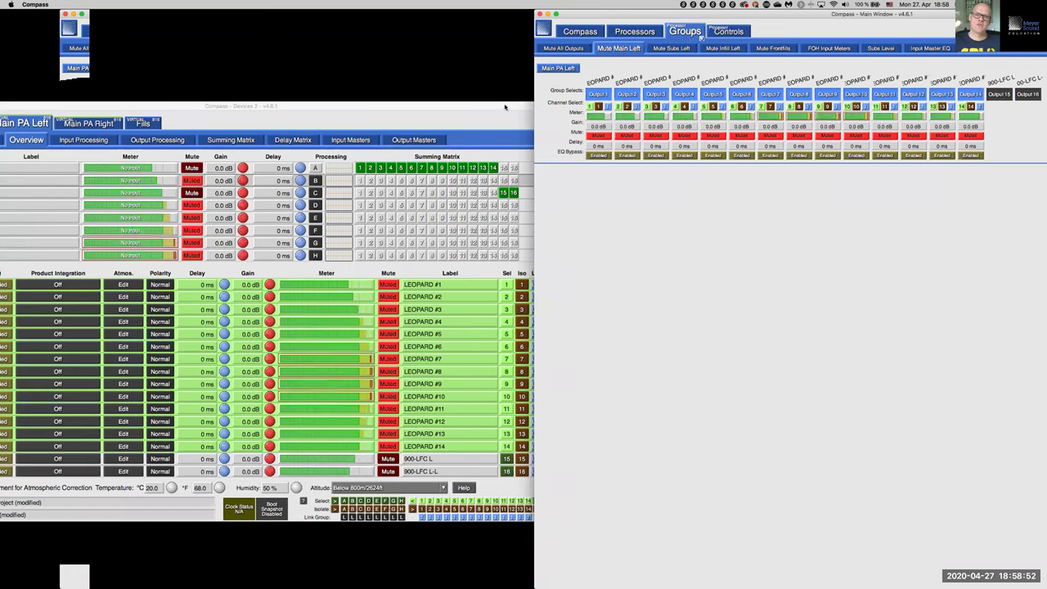
# Move the device window fully into view and open the processor inventory in the main window.
pyautogui.moveTo(505, 107); pyautogui.dragTo(839, 127)
pyautogui.moveTo(475, 137); pyautogui.dragTo(470, 134)
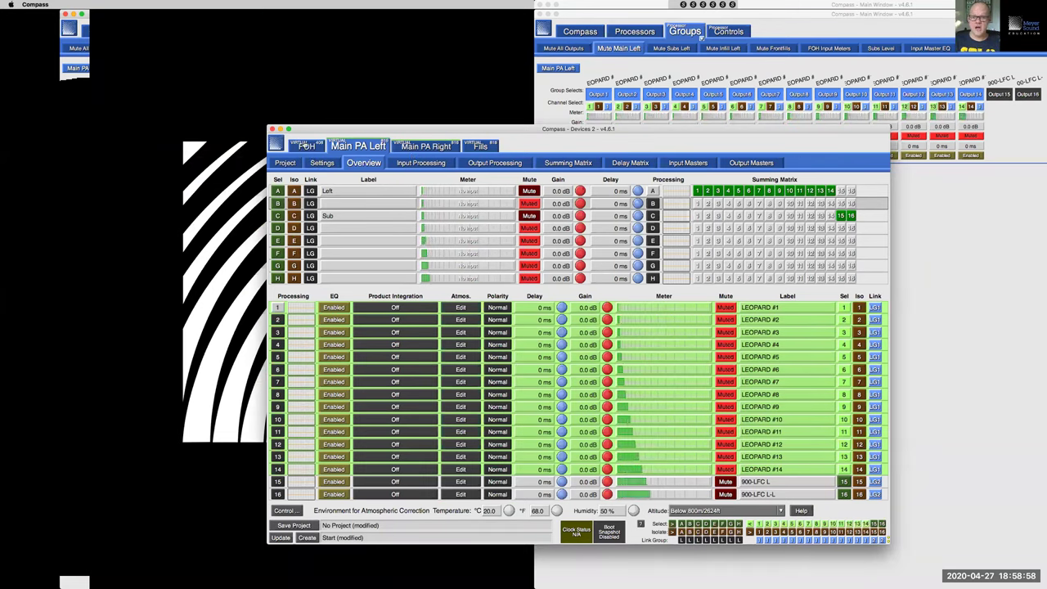
pyautogui.click(634, 31)
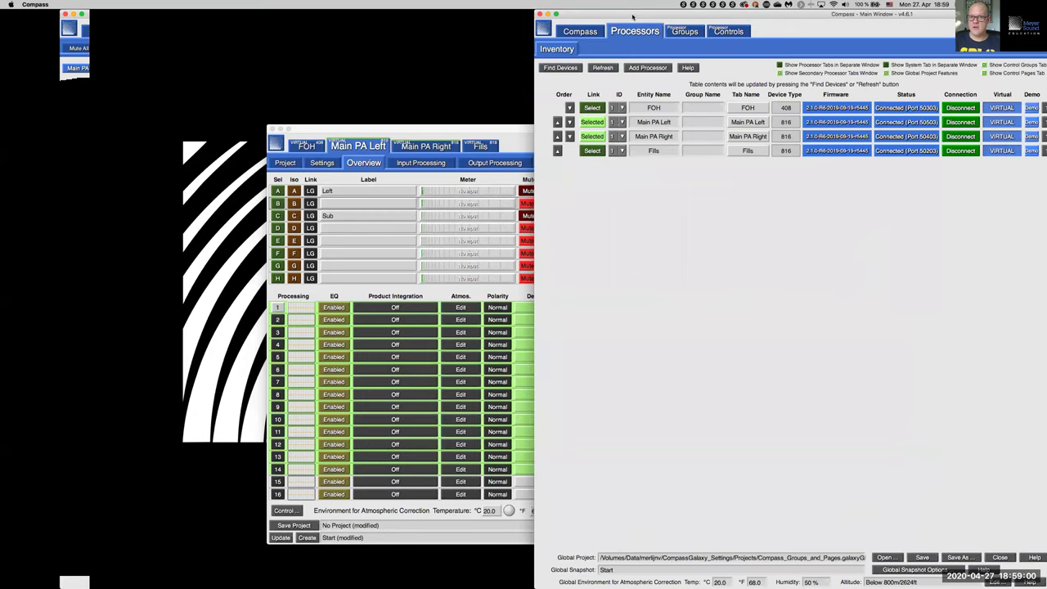
pyautogui.doubleClick(633, 17)
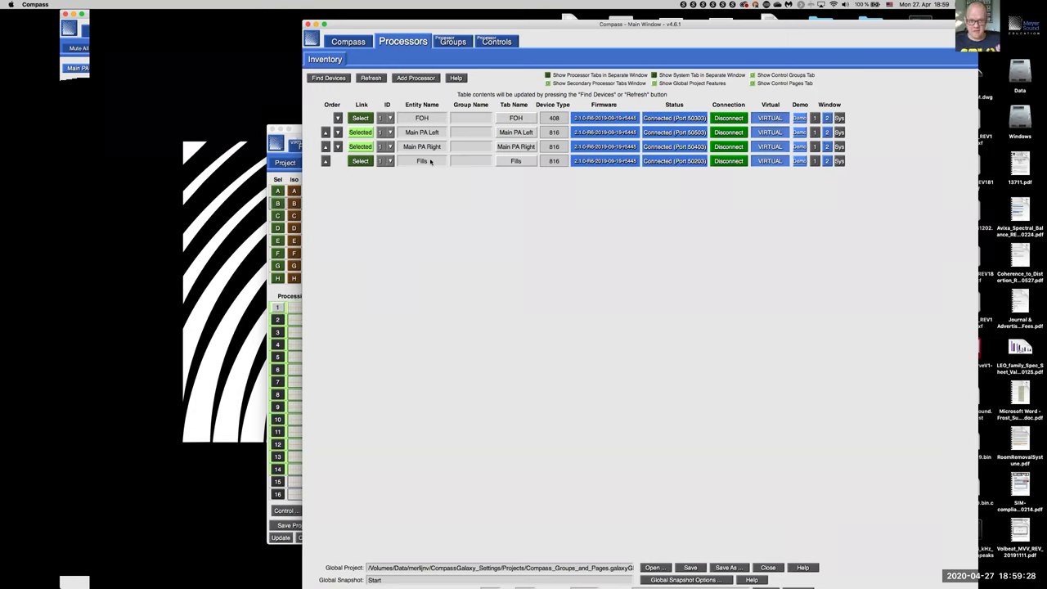
# Open My Control Page and move the main window back so it fills the screen.
pyautogui.click(492, 45)
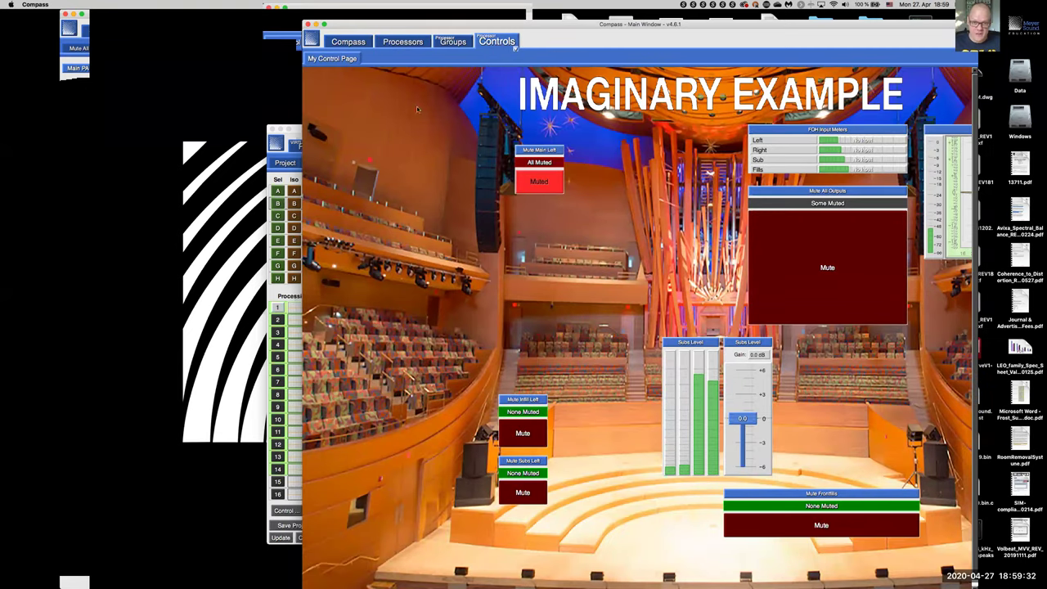
pyautogui.moveTo(331, 31); pyautogui.dragTo(274, 104)
pyautogui.click(266, 96)
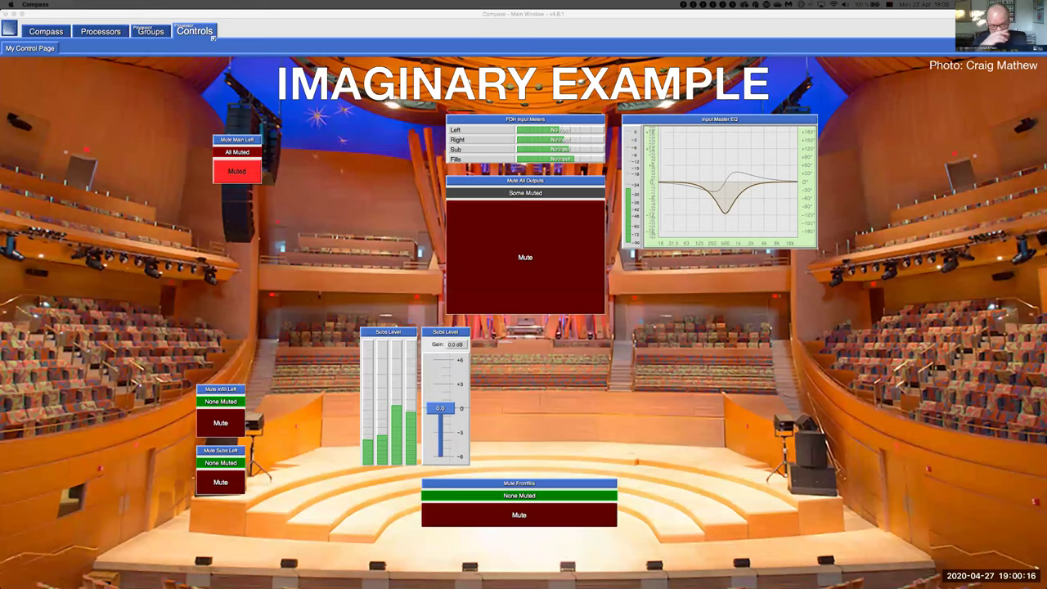
# Switch to Keynote and bring up the "Control Groups and Control Pages English MVV 042720 REV B.key" presentation.
pyautogui.press('super+Tab')
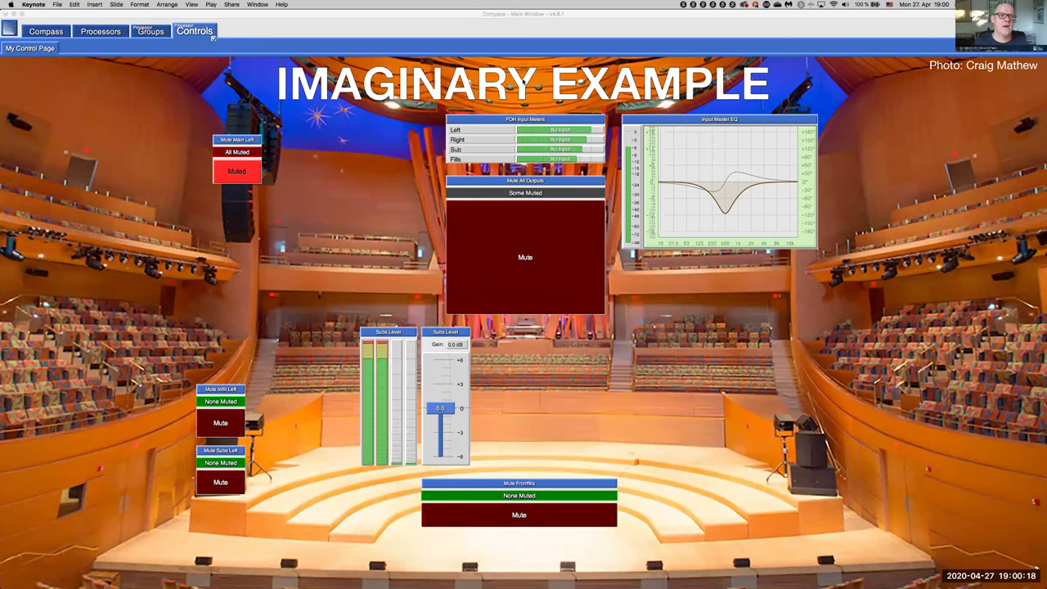
pyautogui.click(624, 23)
pyautogui.press('super+Tab')
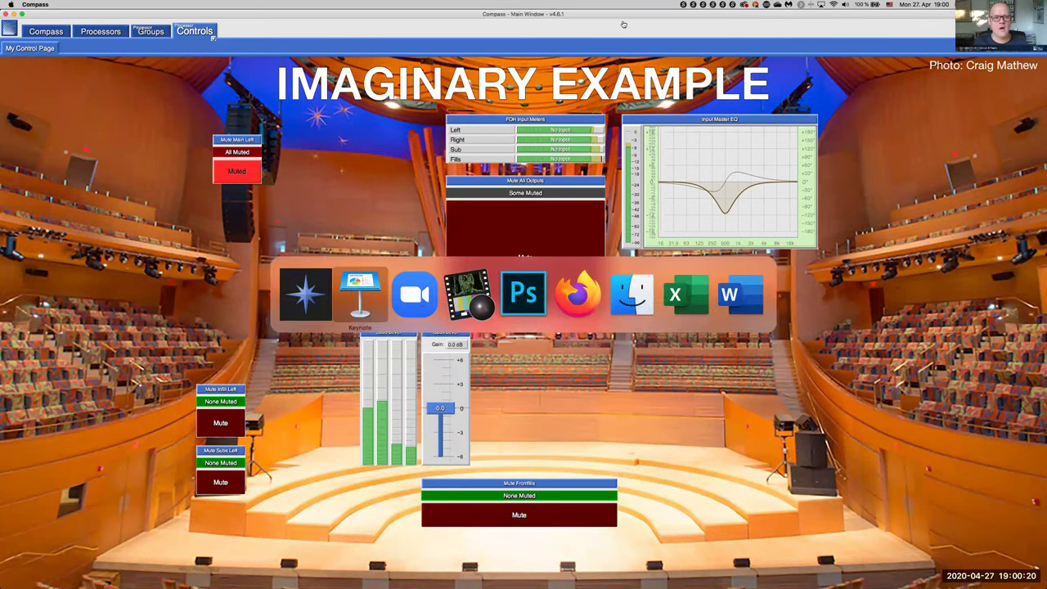
pyautogui.click(258, 5)
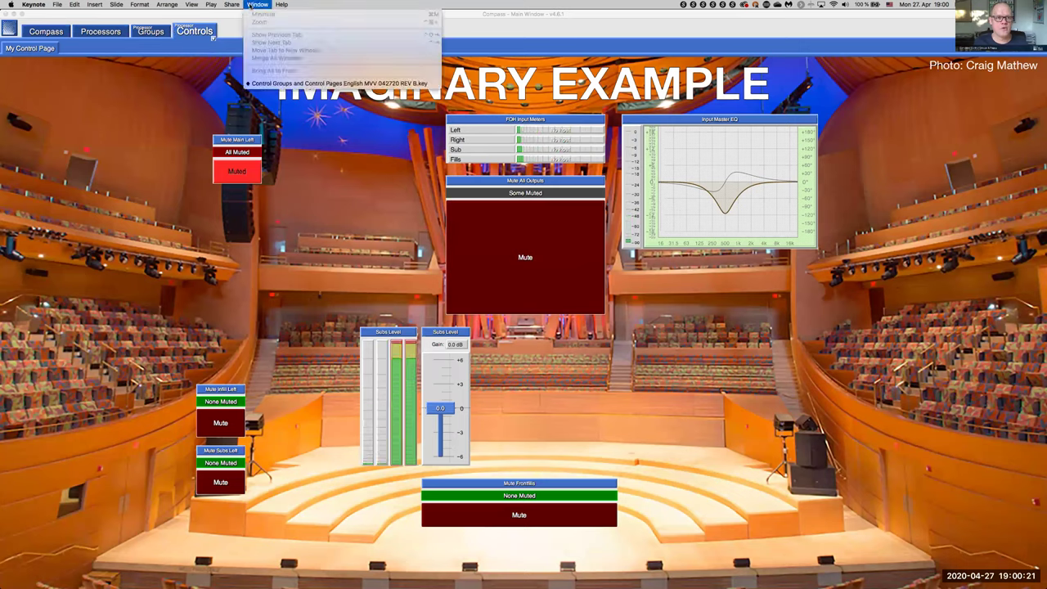
pyautogui.click(254, 83)
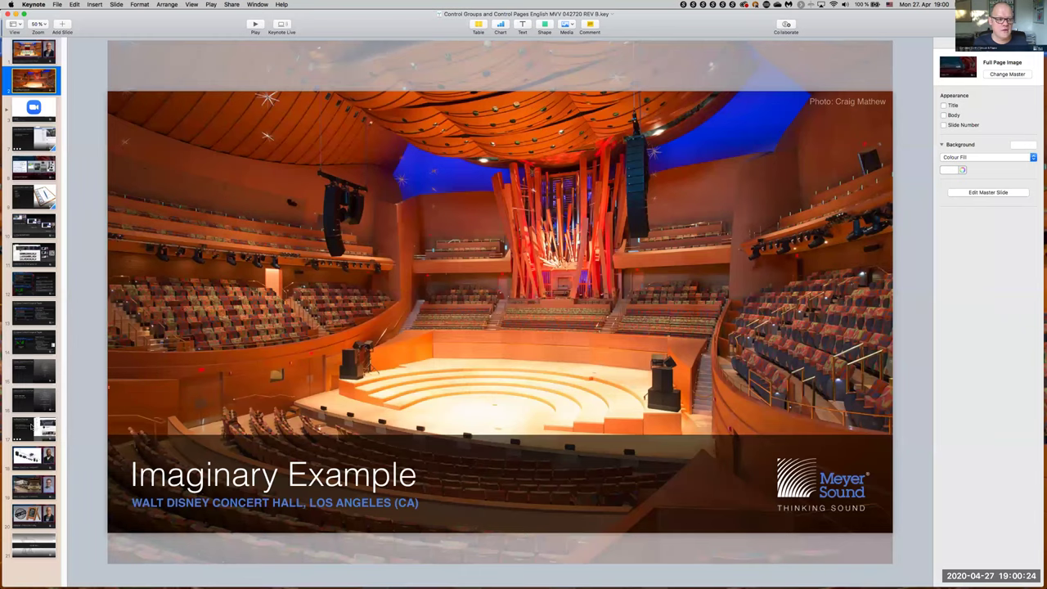
# Play the slideshow from the YouTube-Channel slide and advance to the "Case Study: IntelligentDC" webinar slide.
pyautogui.click(33, 427)
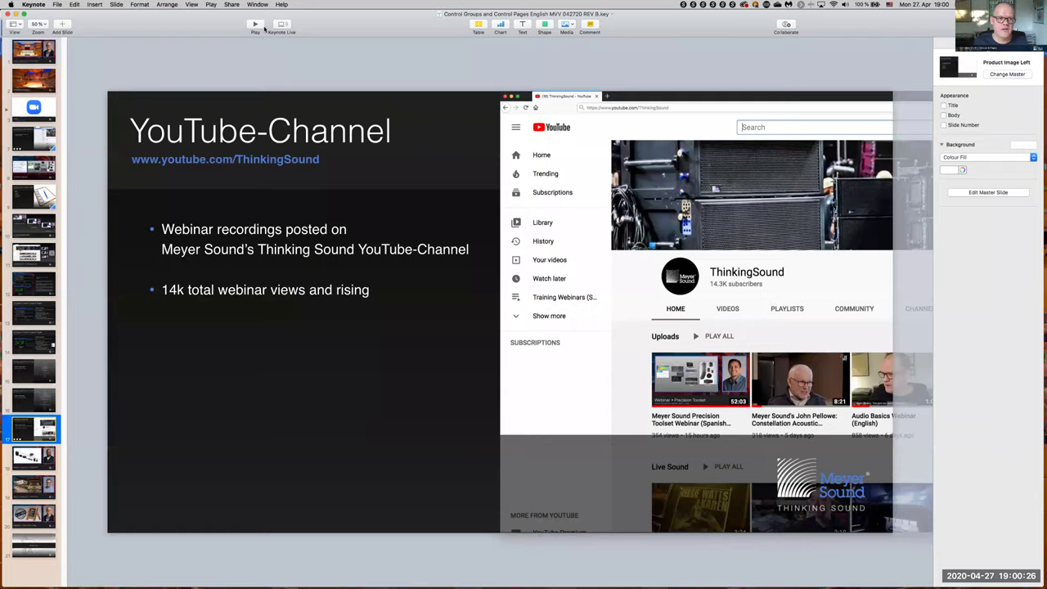
pyautogui.press('alt+super+p')
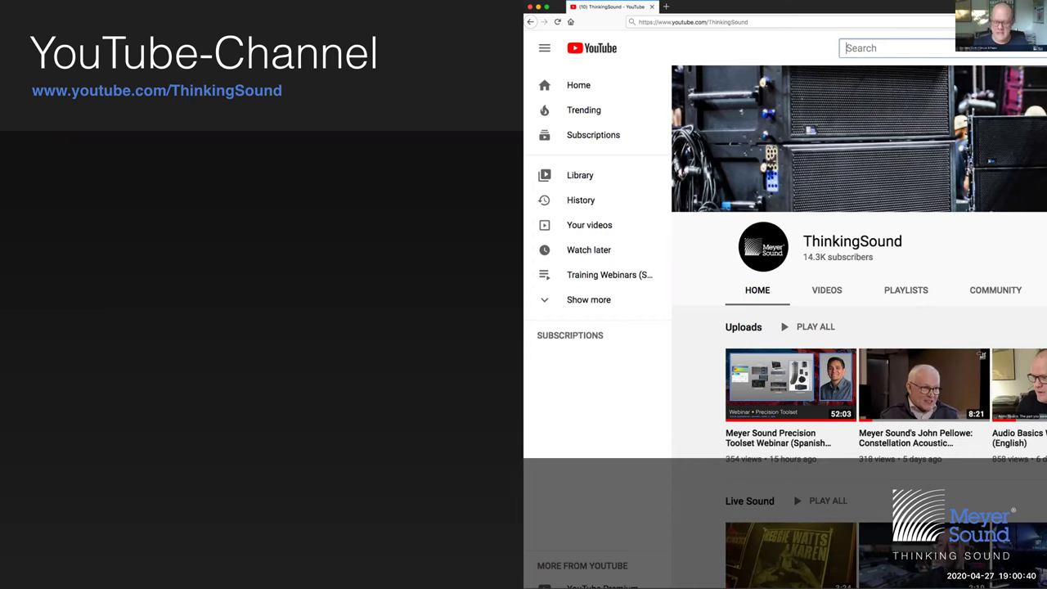
pyautogui.press('Right')
pyautogui.press('Right')
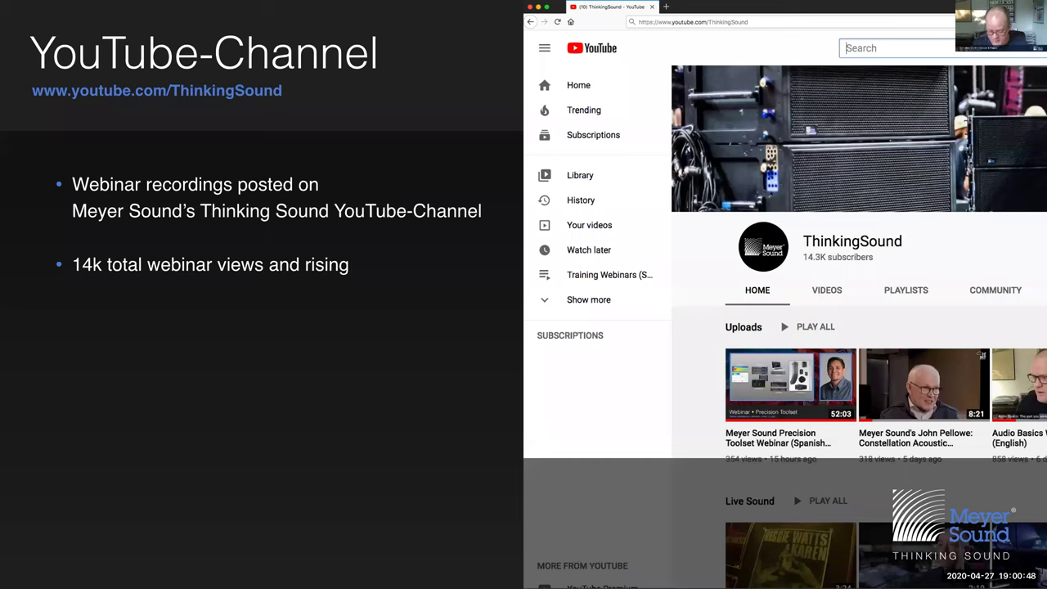
pyautogui.press('Right')
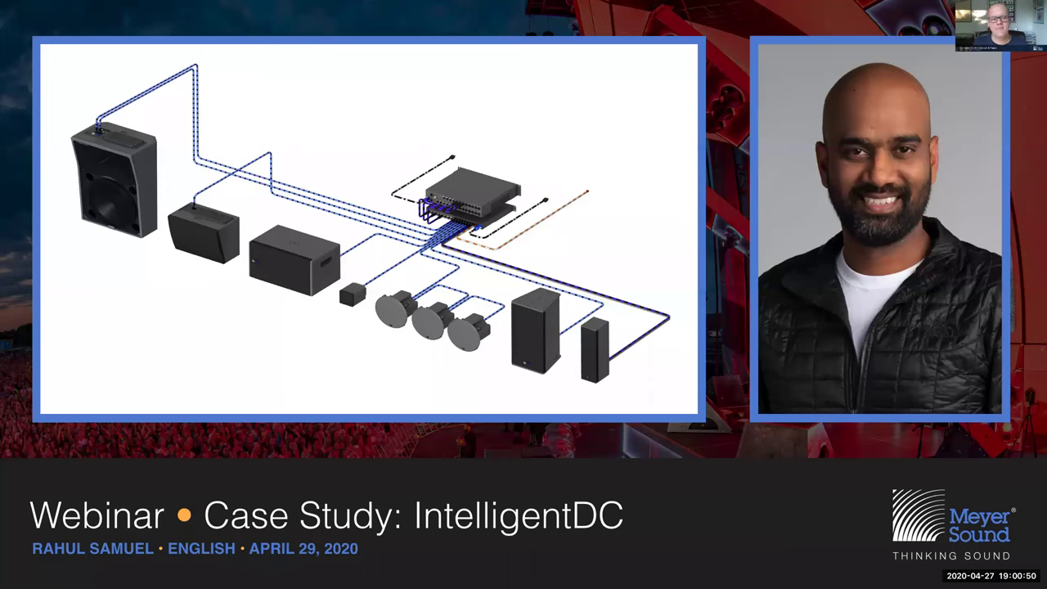